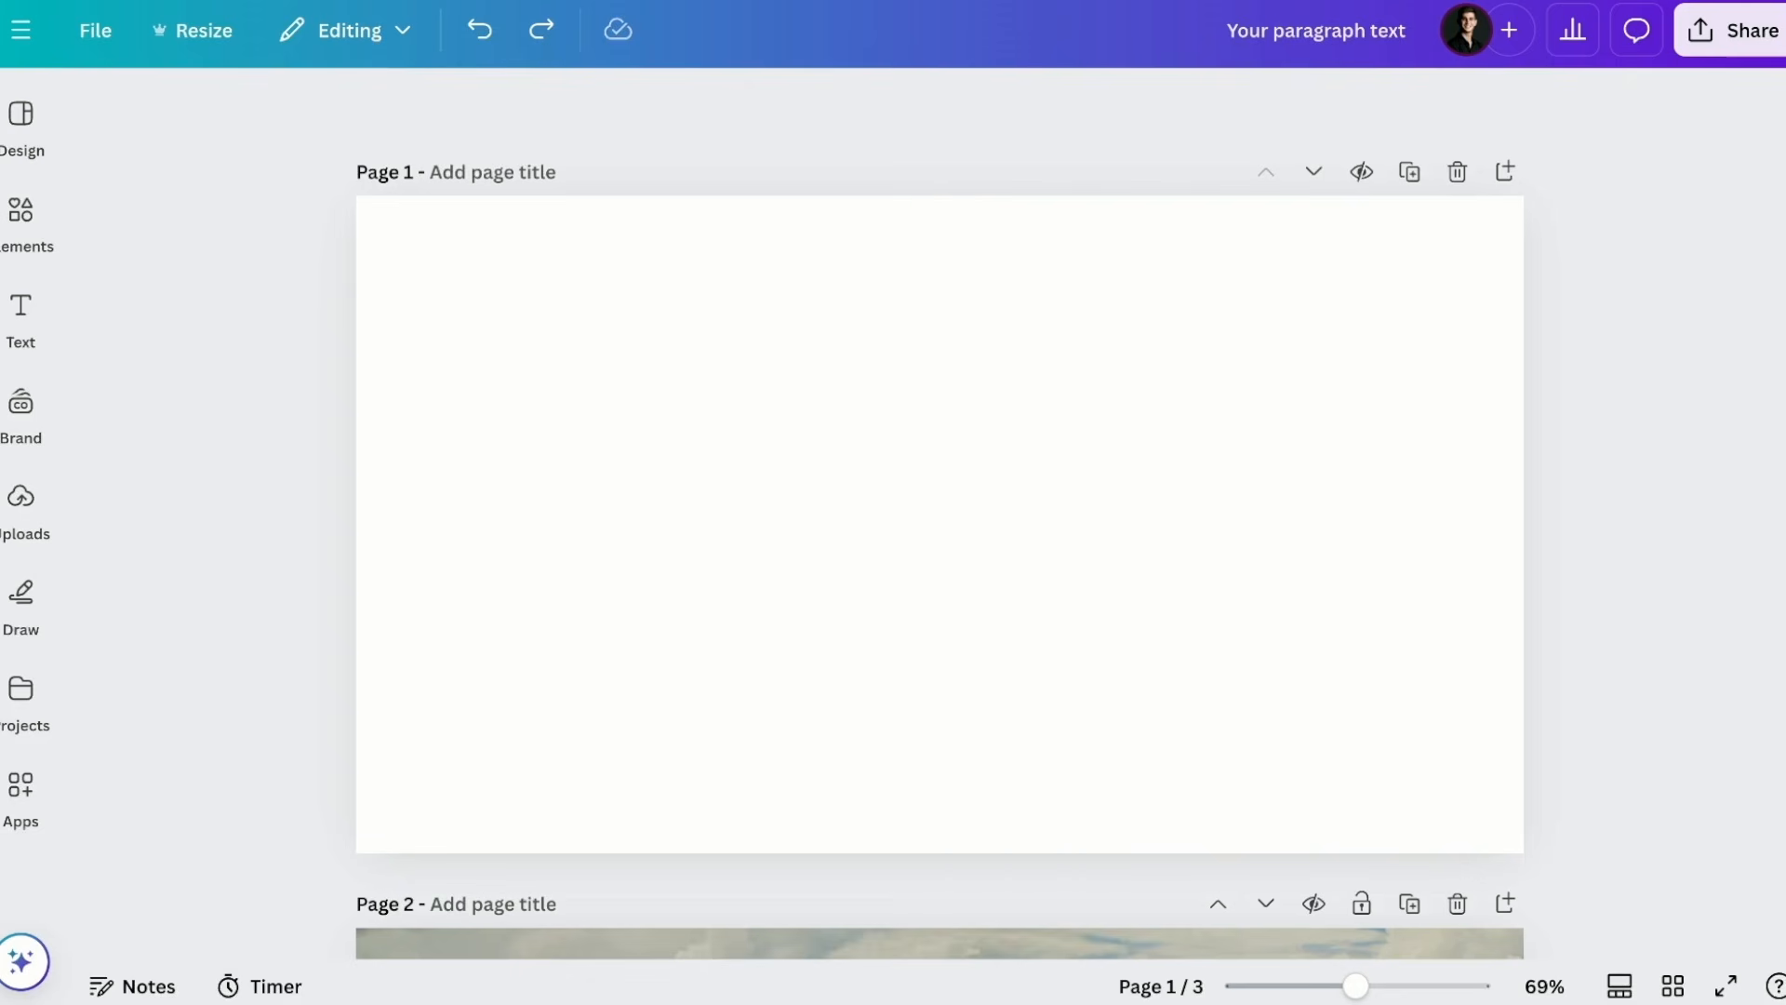
Step: Add a text box with the default paragraph text to the blank page 1
click(940, 524)
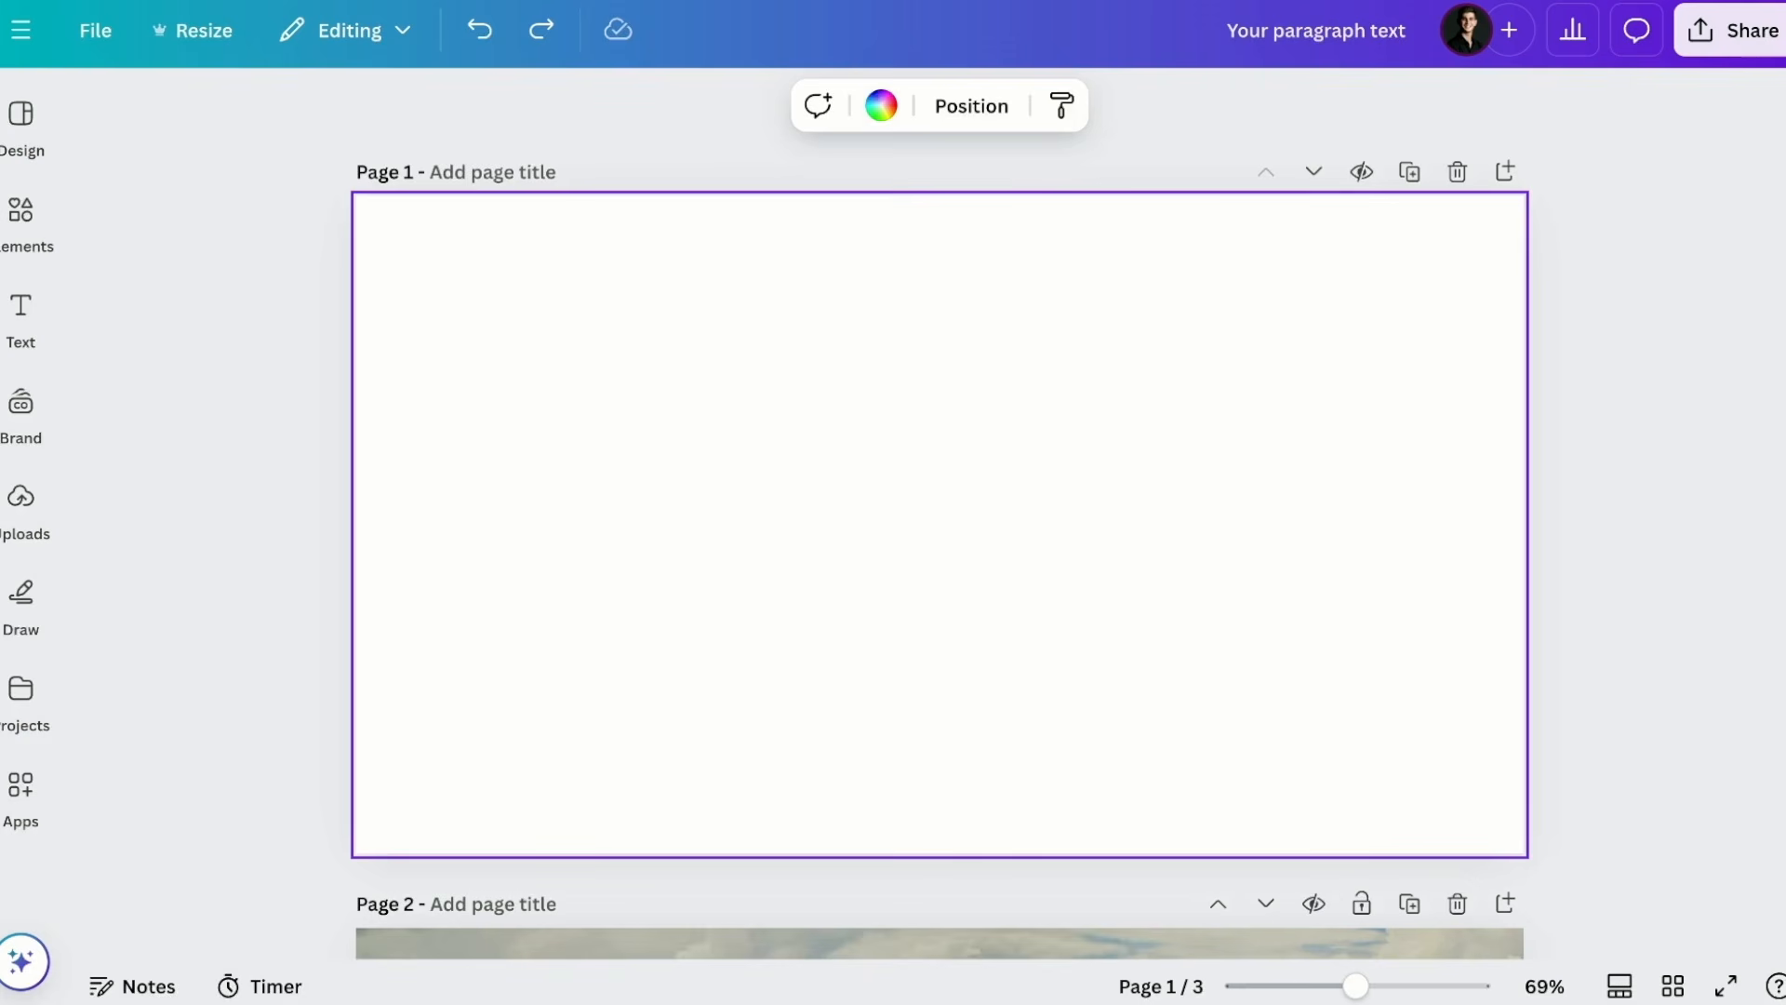
key(t)
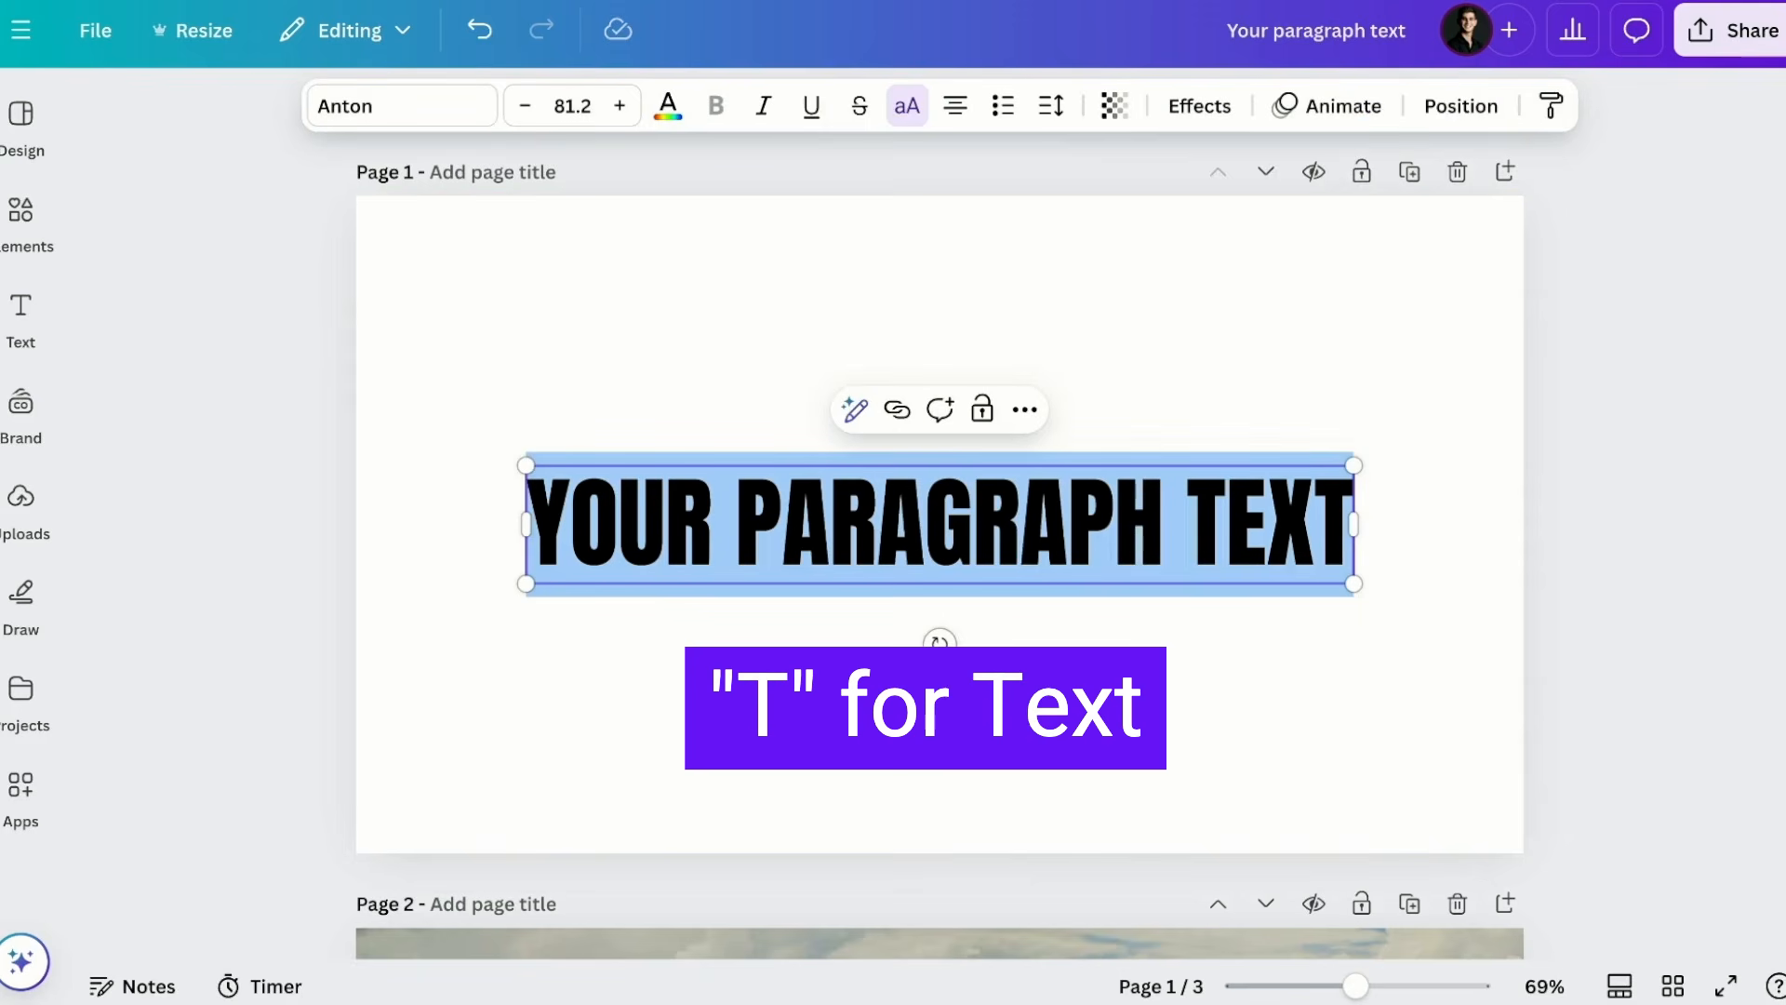
click(1012, 324)
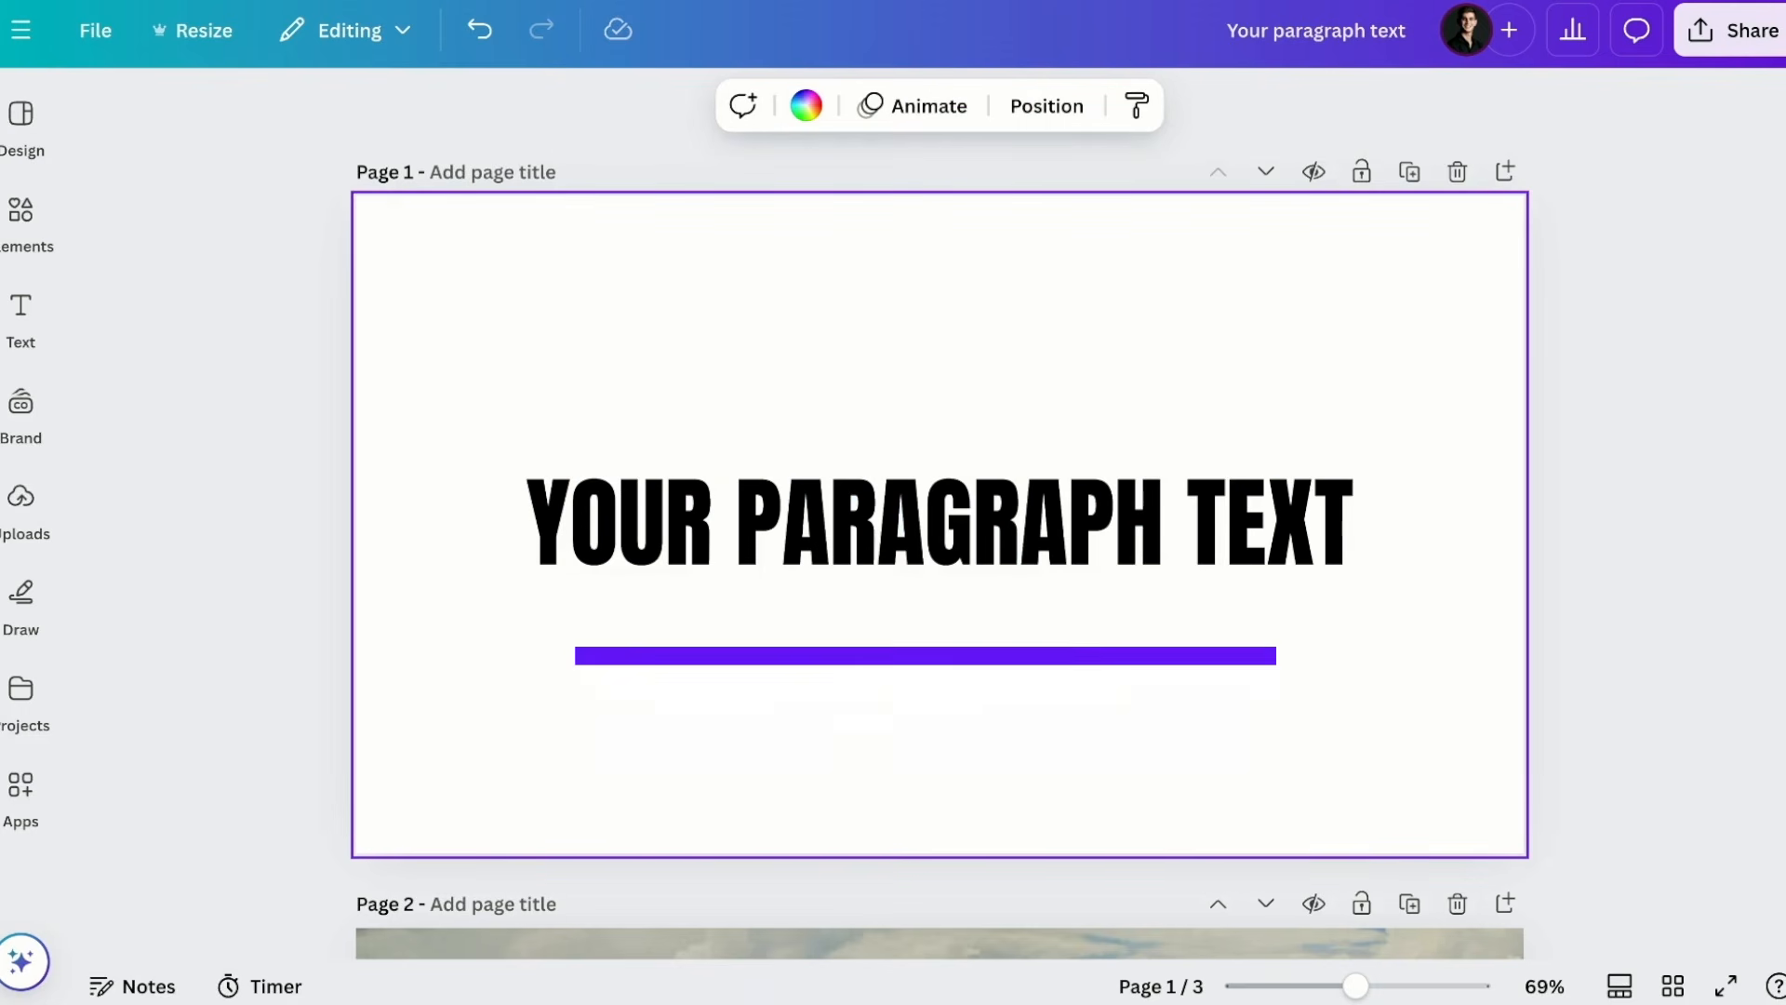
Step: Add a rectangle shape to page 1 and place it above the right end of the text
key(r)
drag(991, 463, 1359, 274)
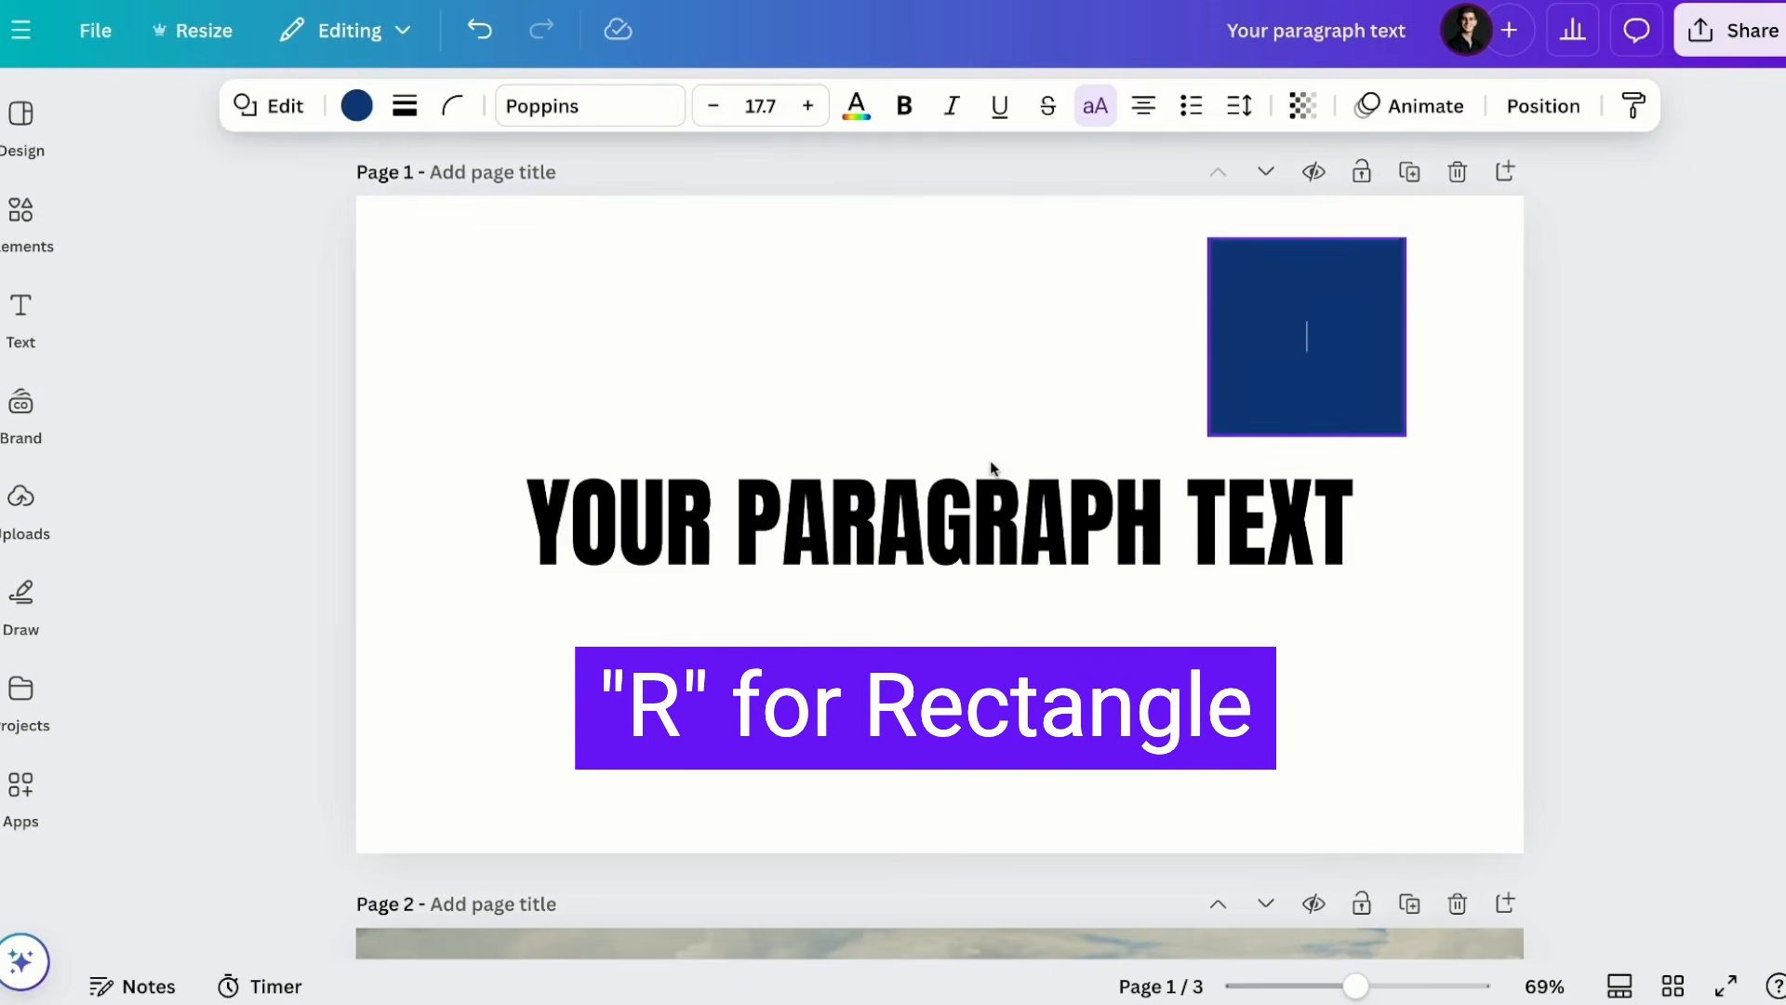
click(802, 277)
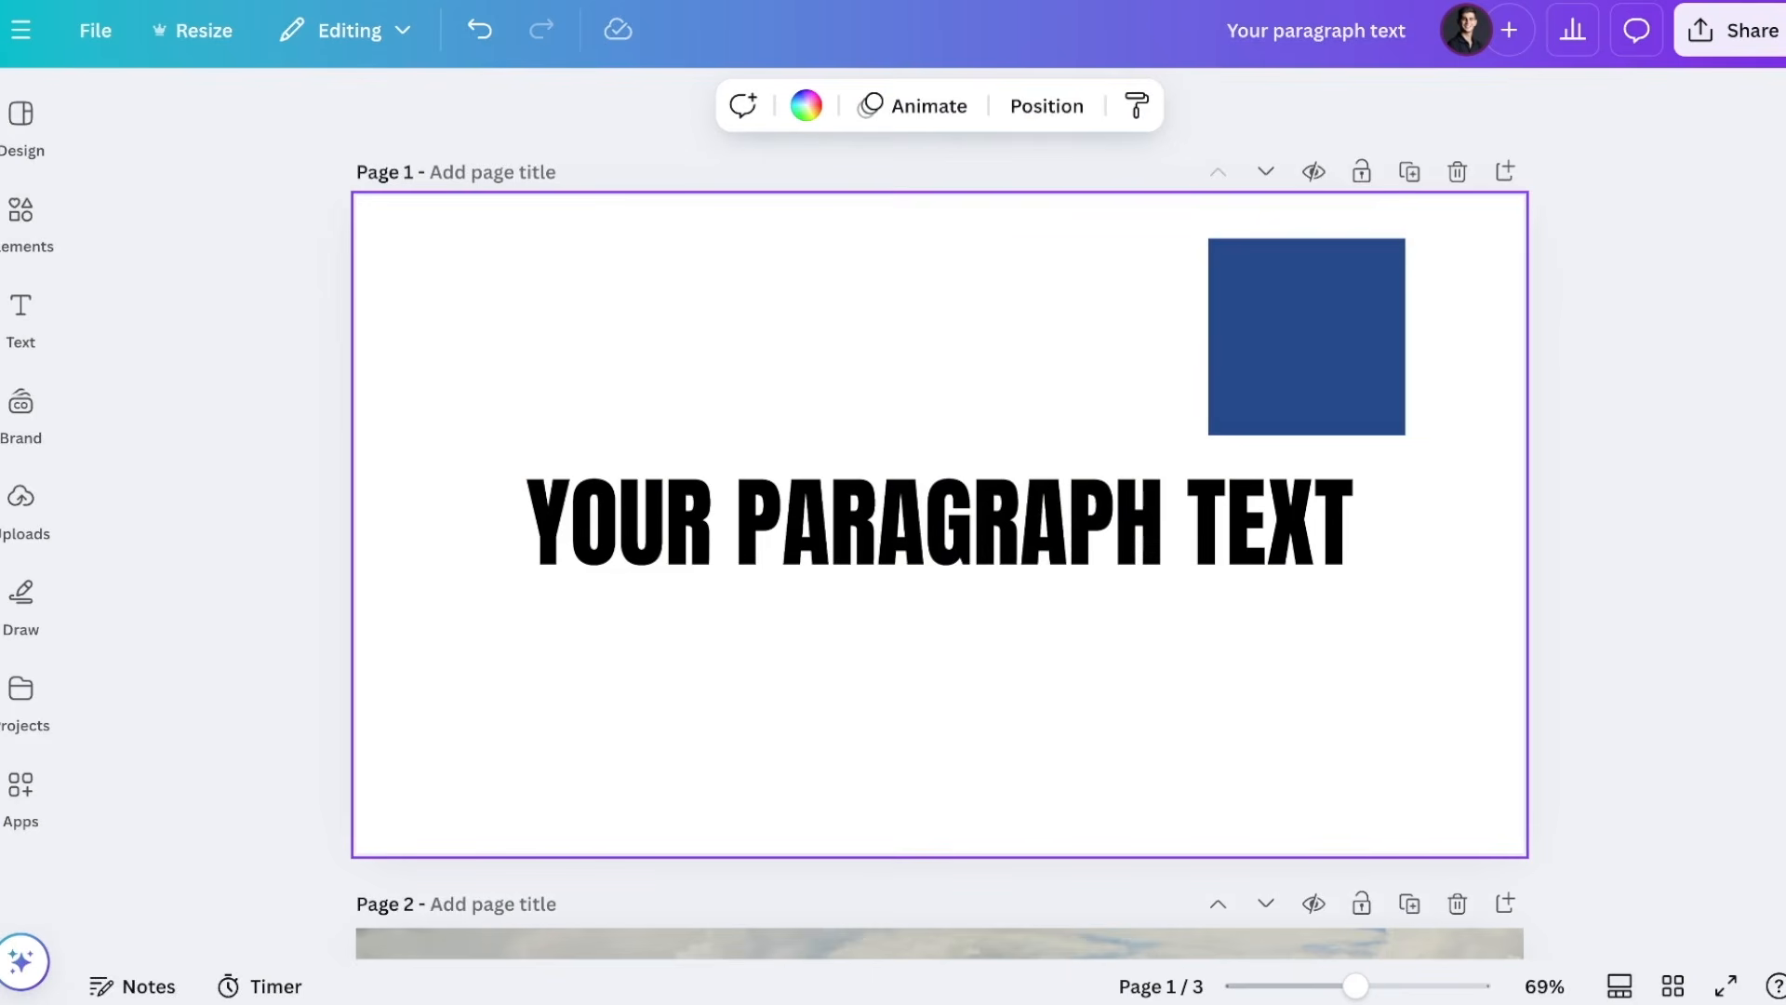
Step: Add a line to page 1 and place it horizontally above the text, beside the blue square
key(l)
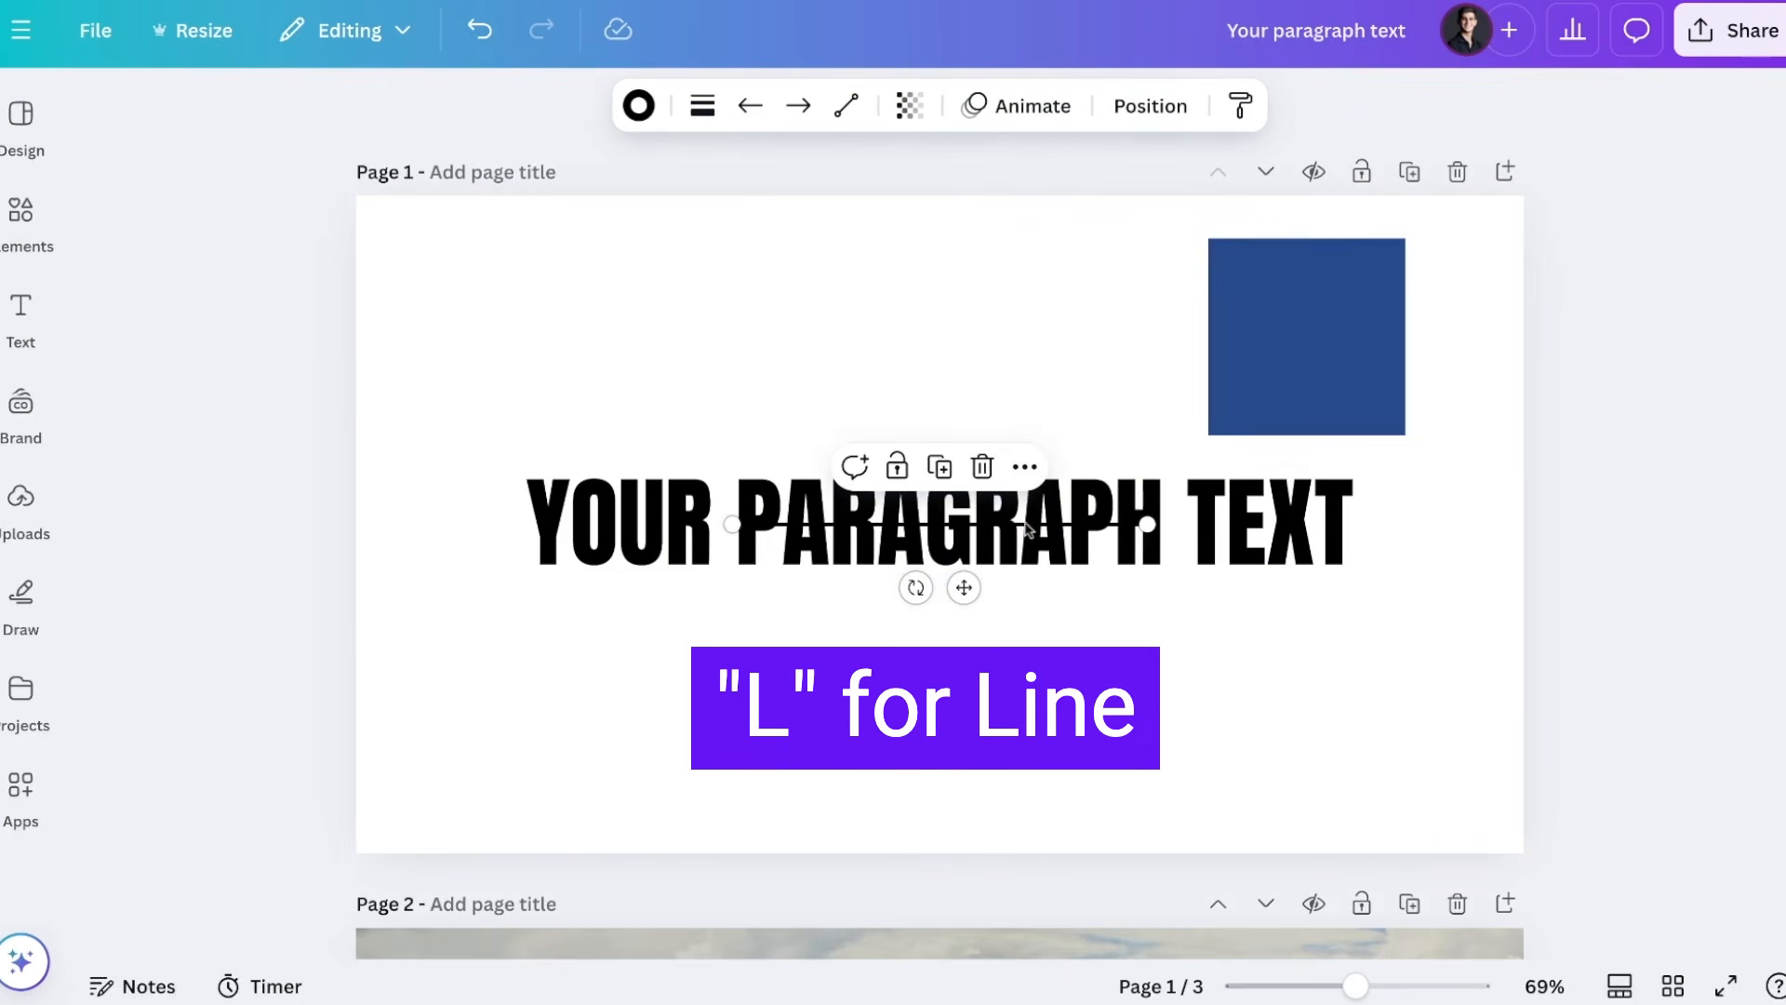
drag(1025, 524, 1004, 289)
click(696, 342)
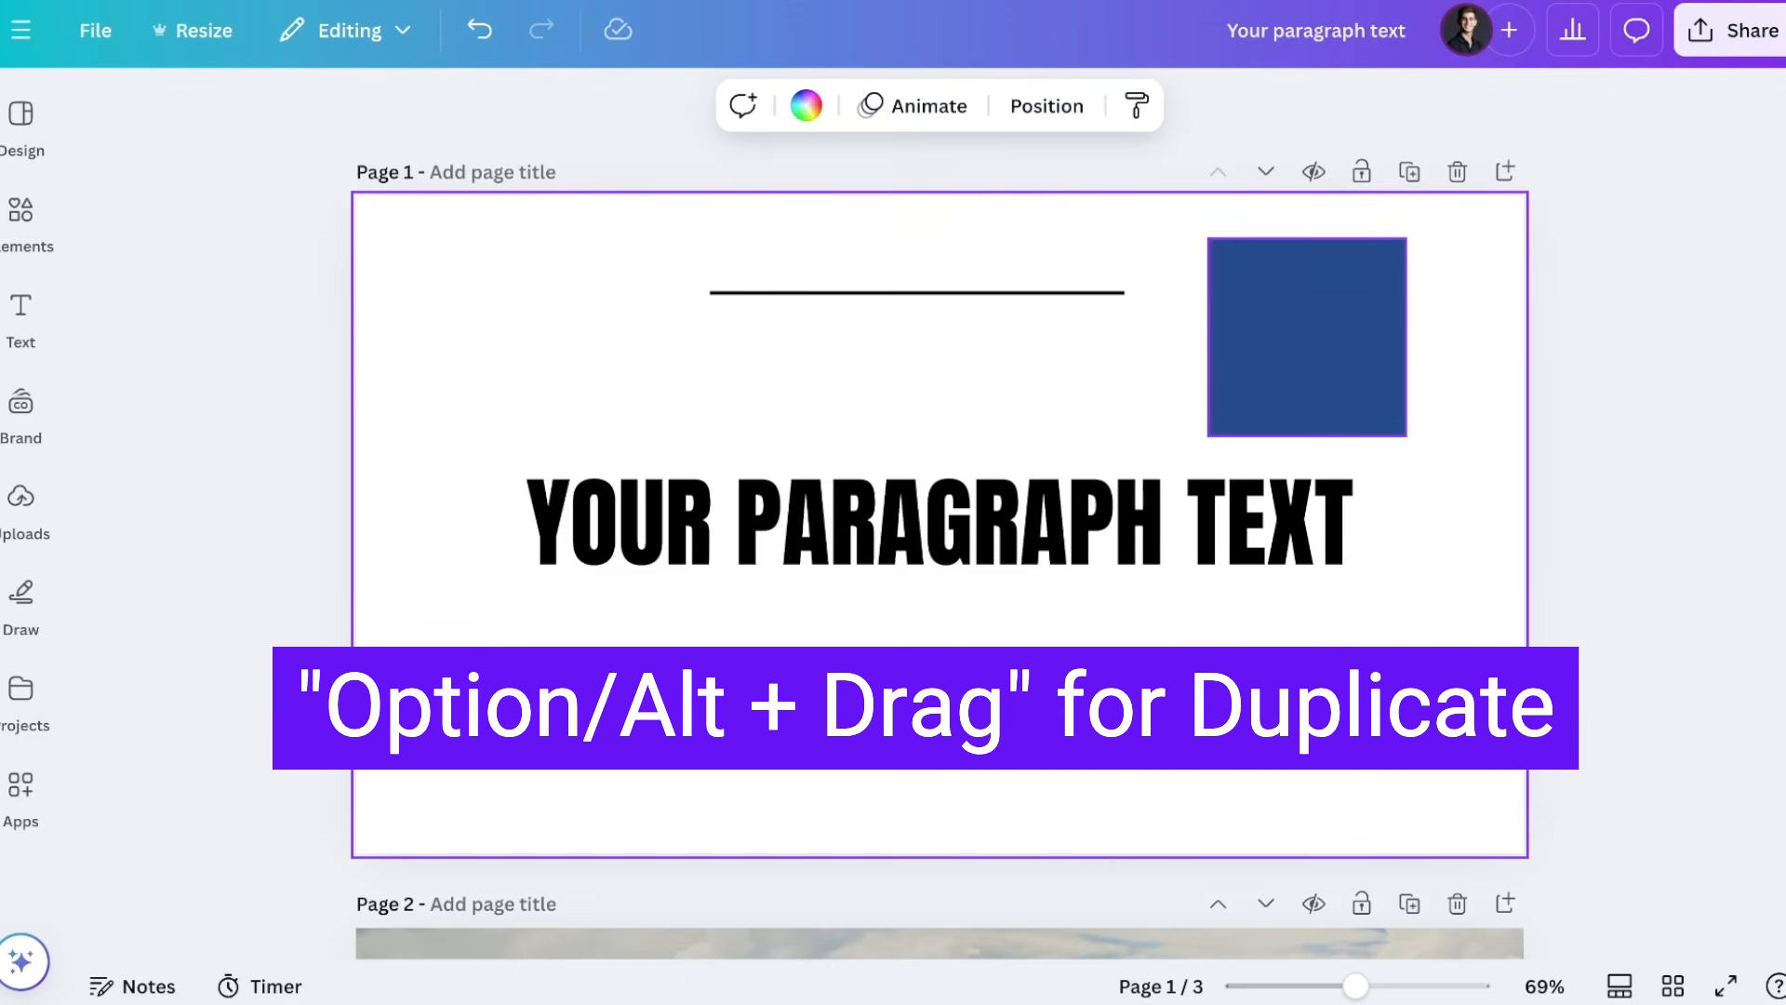
Step: Duplicate the blue square and the text, placing both copies below the originals on page 1
click(1307, 337)
drag(1307, 337, 1346, 700)
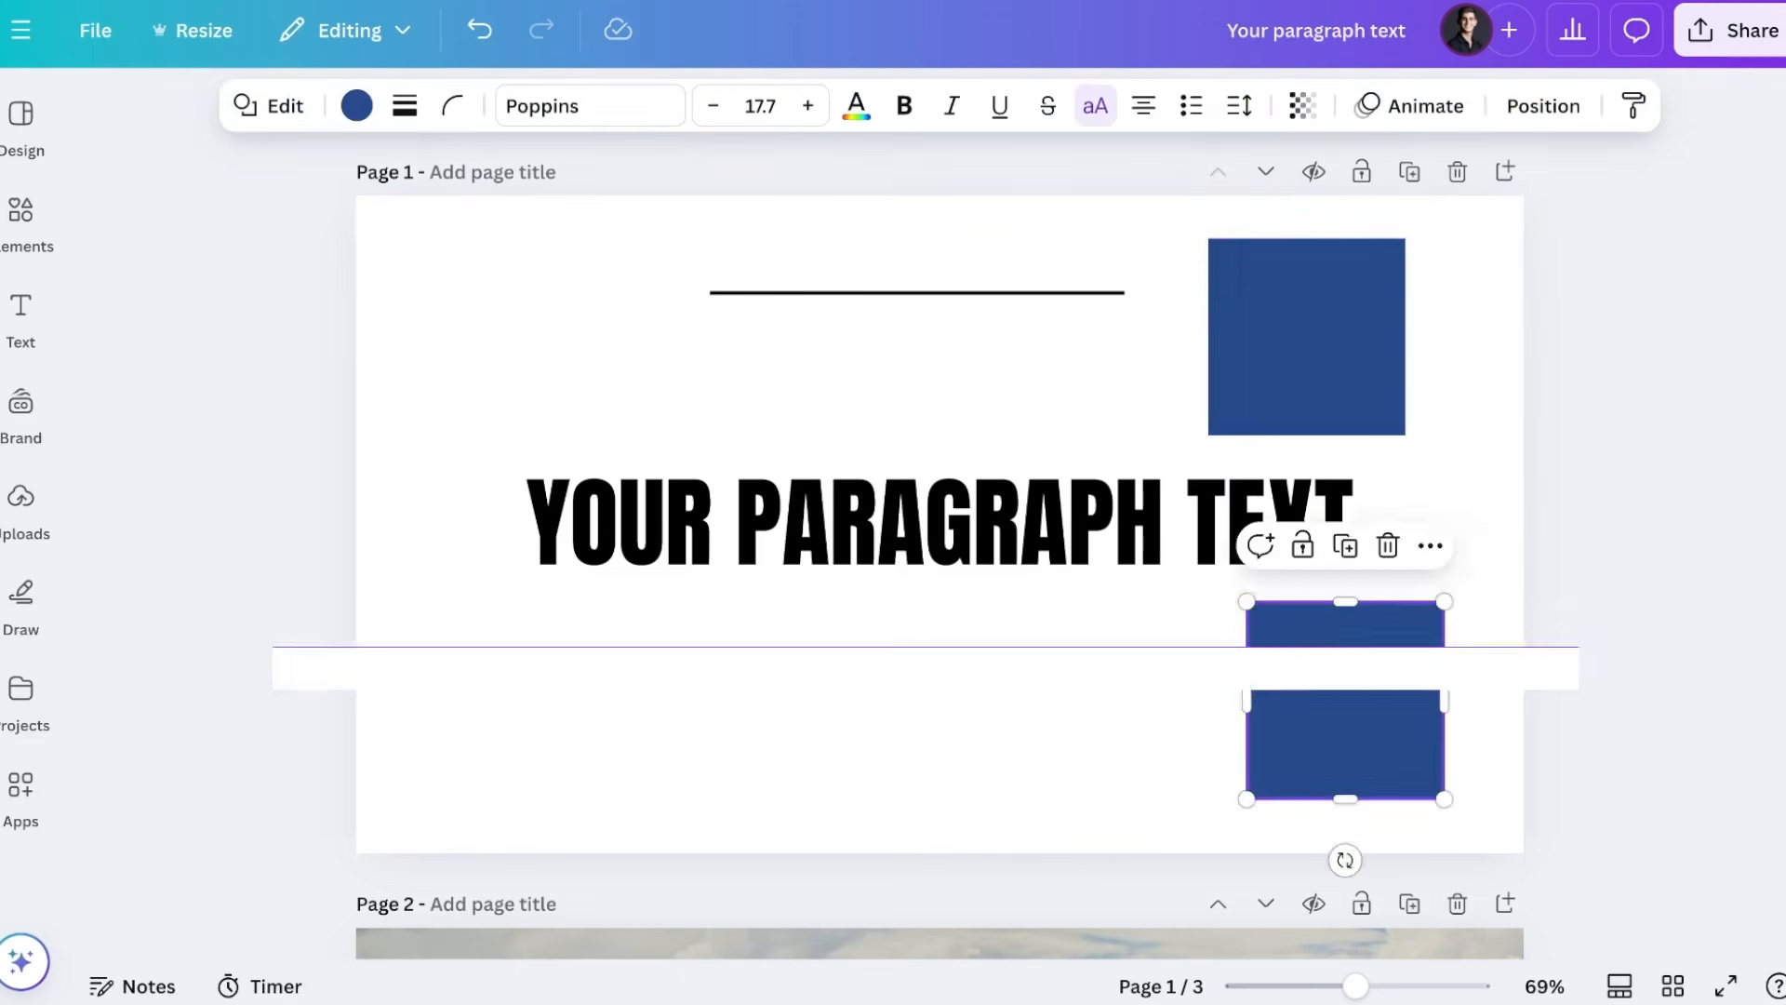
click(951, 540)
drag(951, 540, 847, 733)
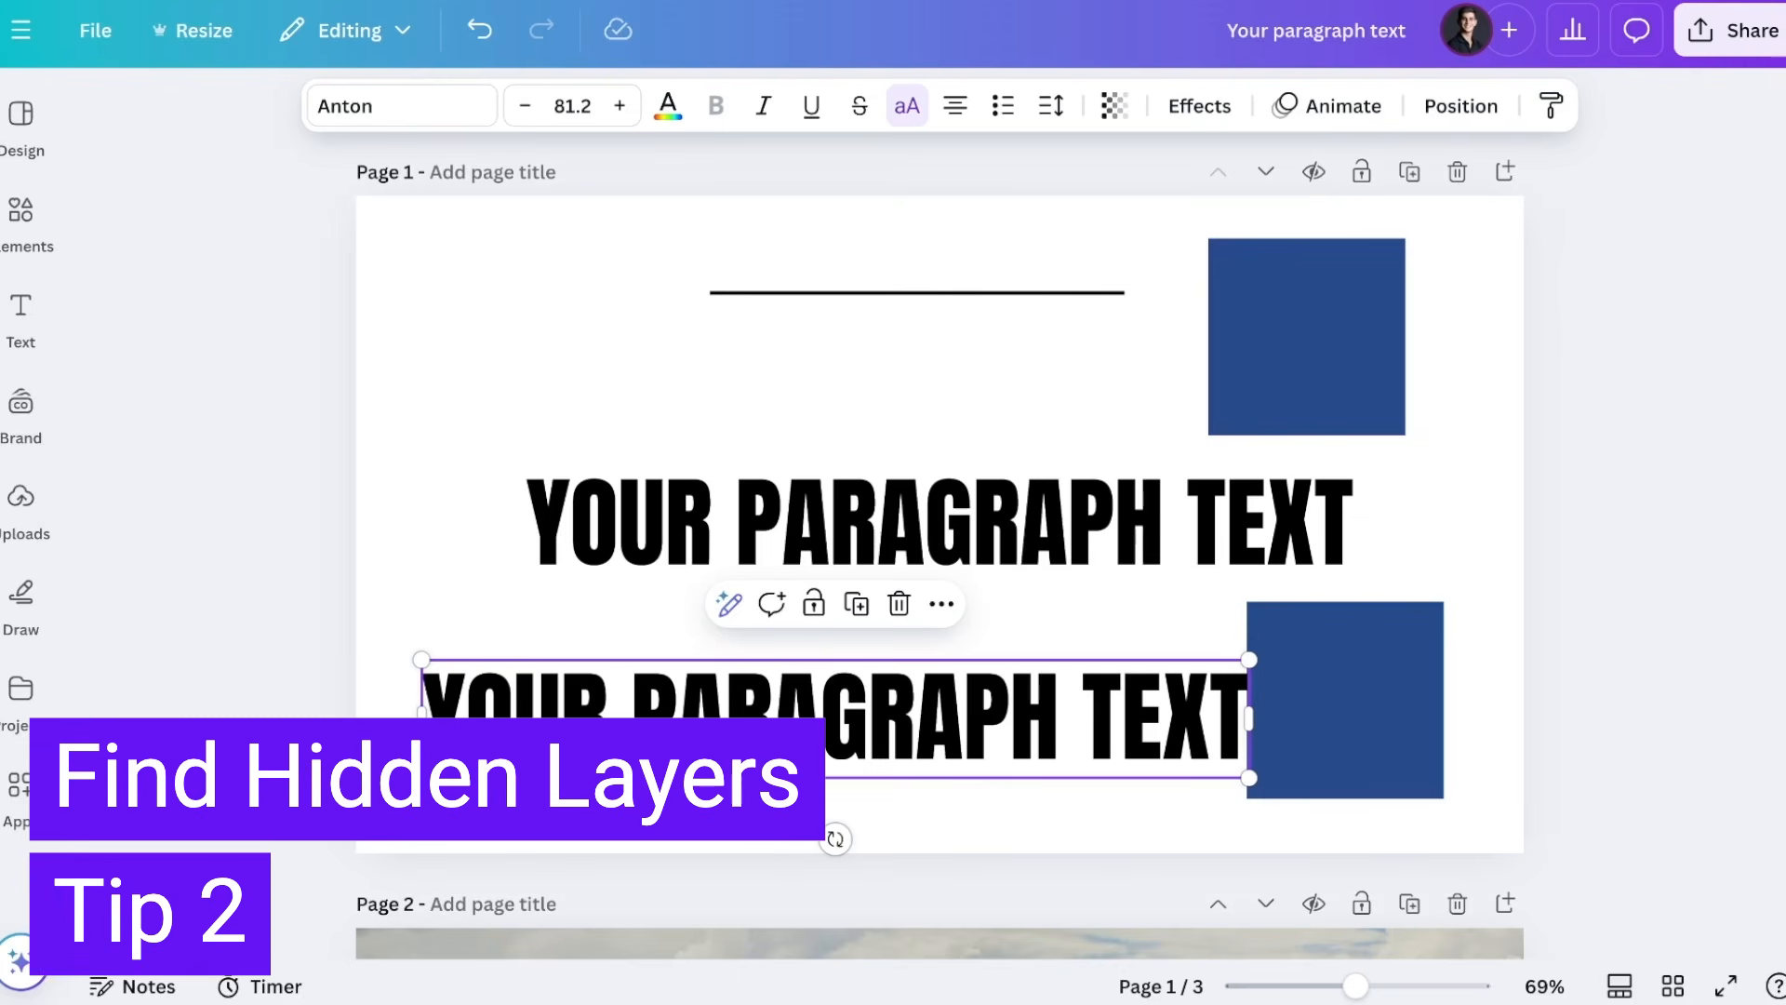
Step: Enlarge the lower blue square to cover most of page 1 and recolor it with the red document color
click(1327, 666)
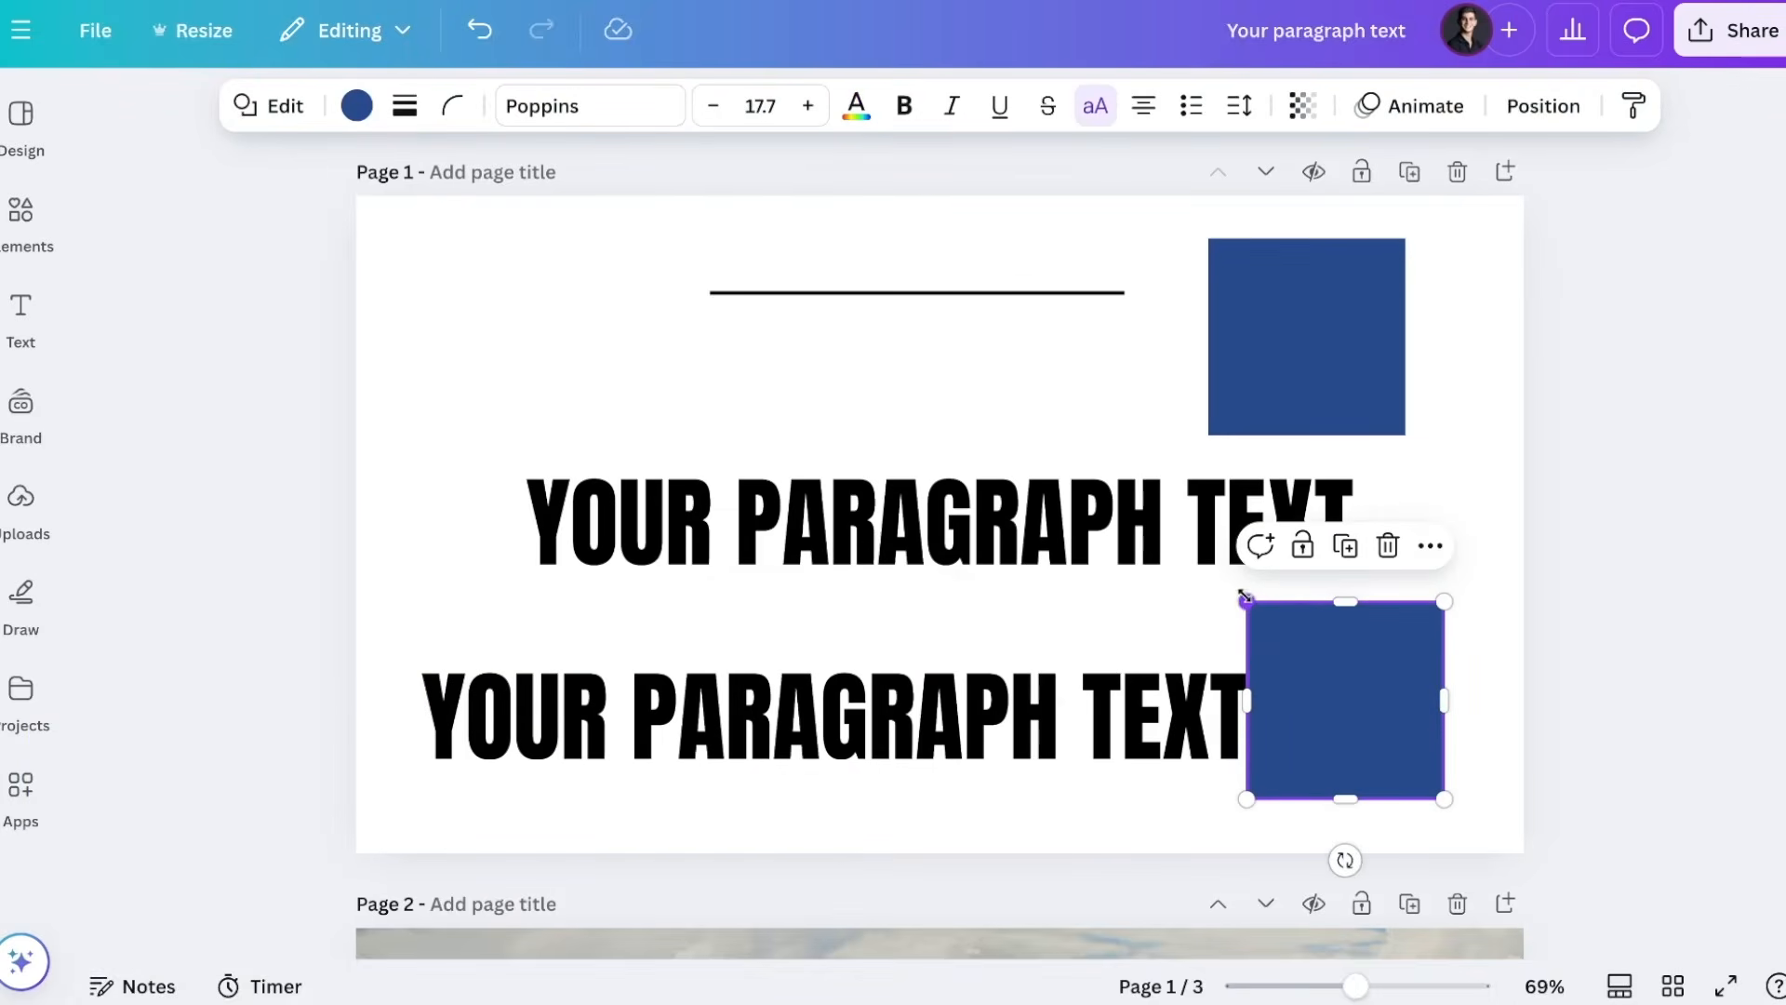
drag(1248, 603, 586, 283)
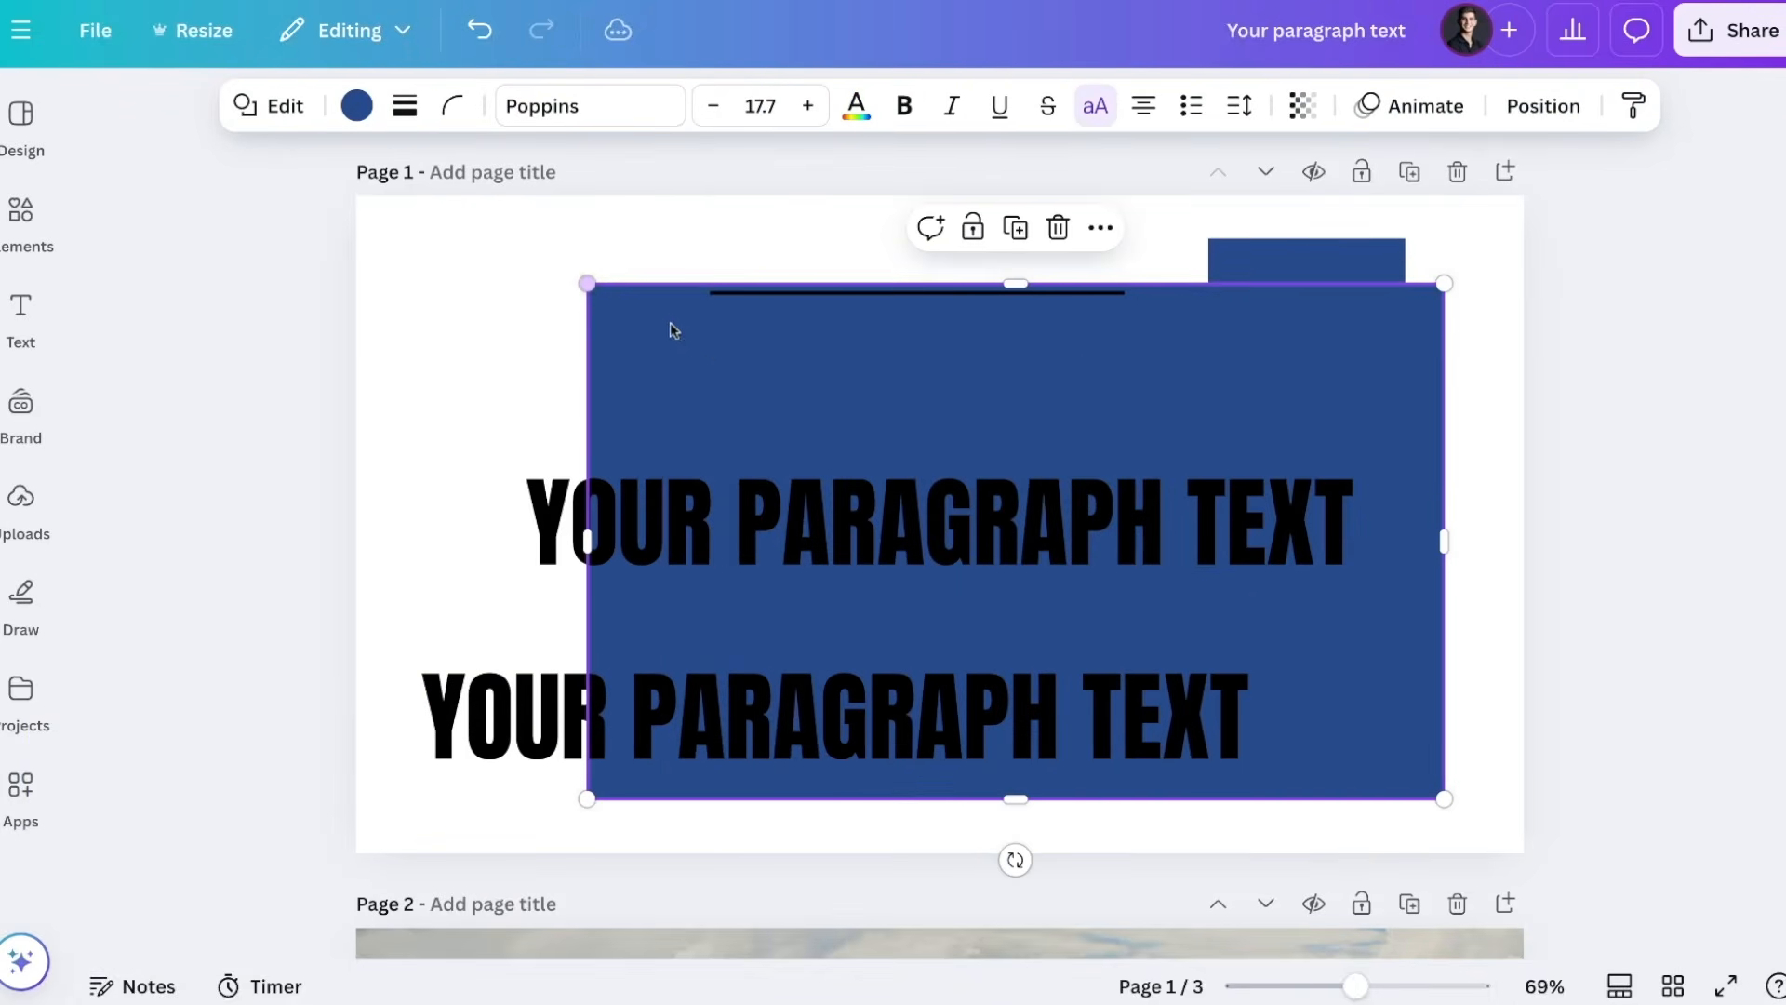
click(356, 105)
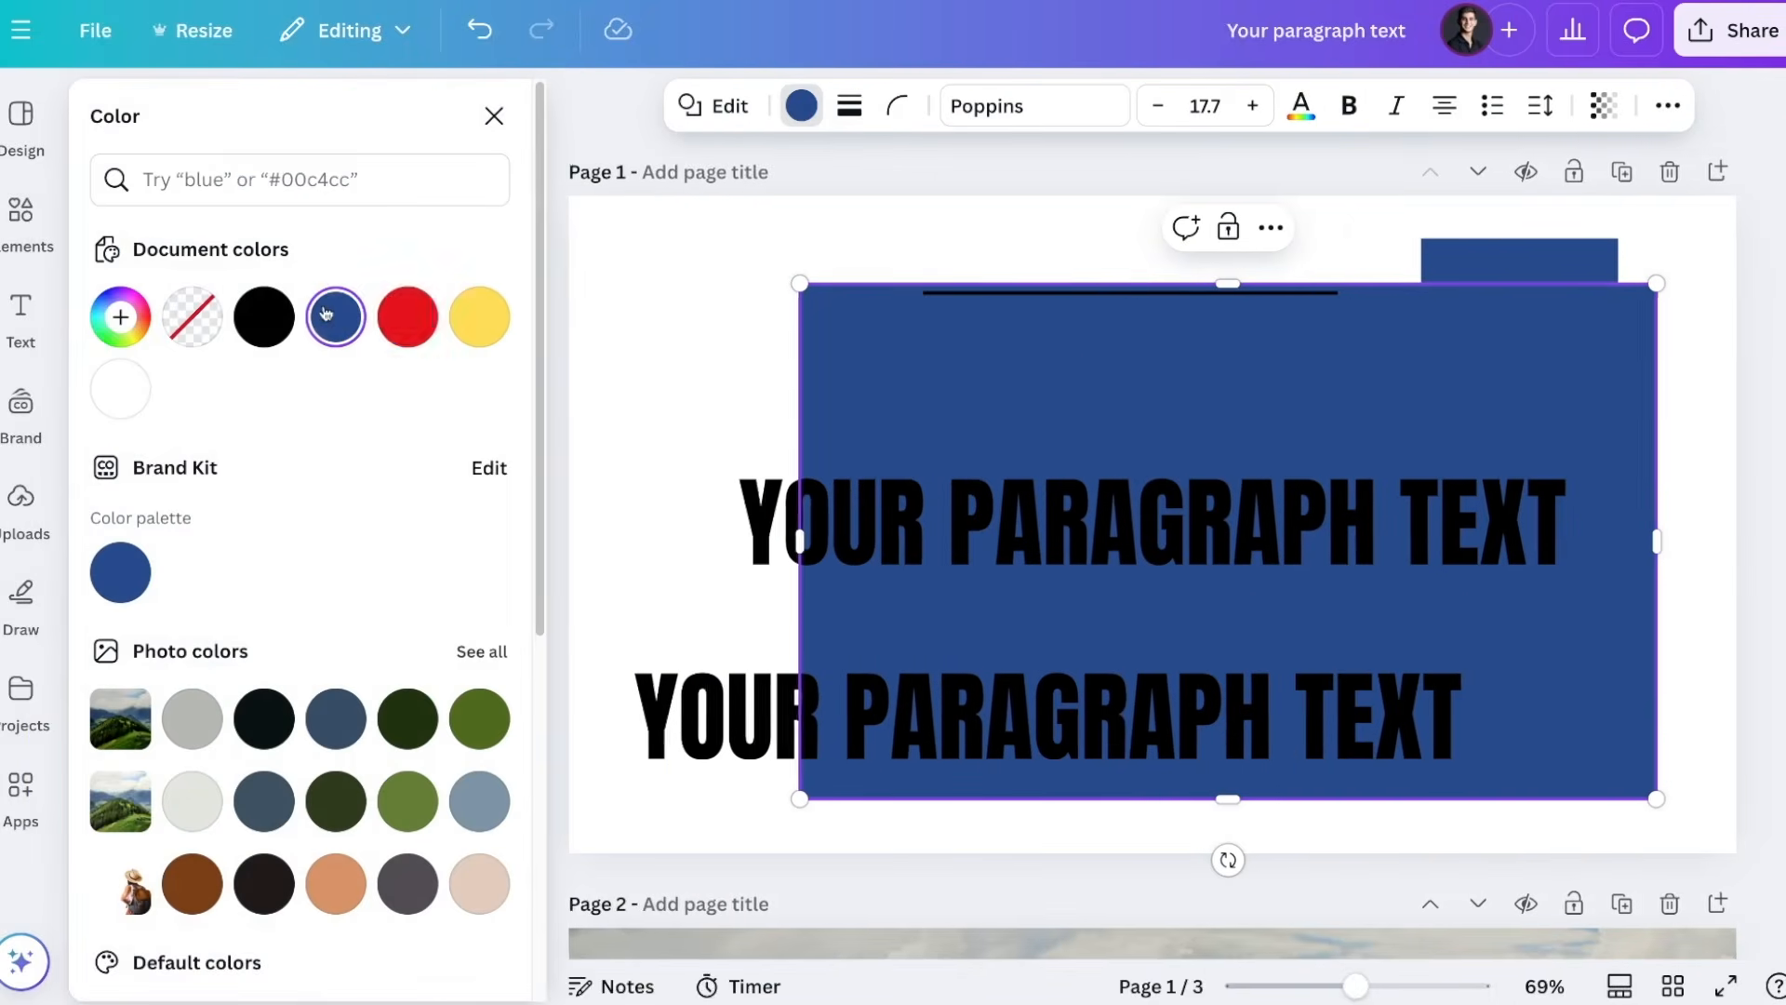
click(408, 316)
Step: Cover the small blue square with the red rectangle and pull the hidden square out to the page's upper left
drag(1346, 369, 1416, 315)
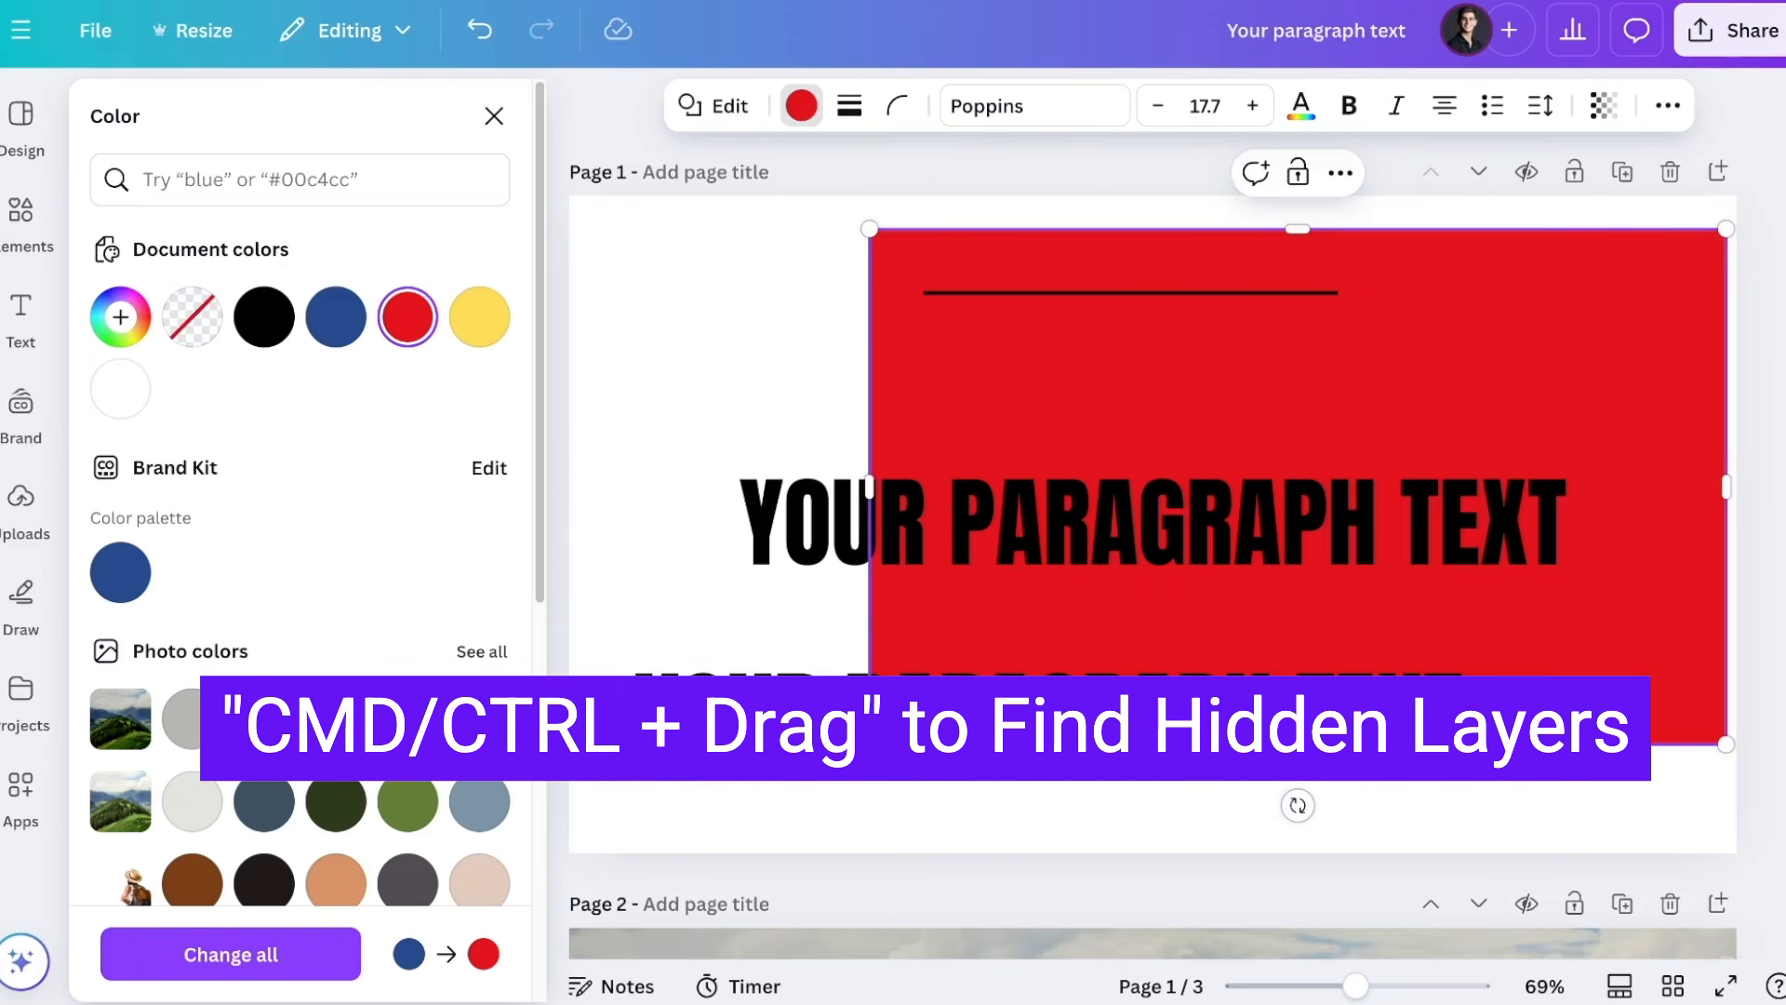
super+click(1520, 337)
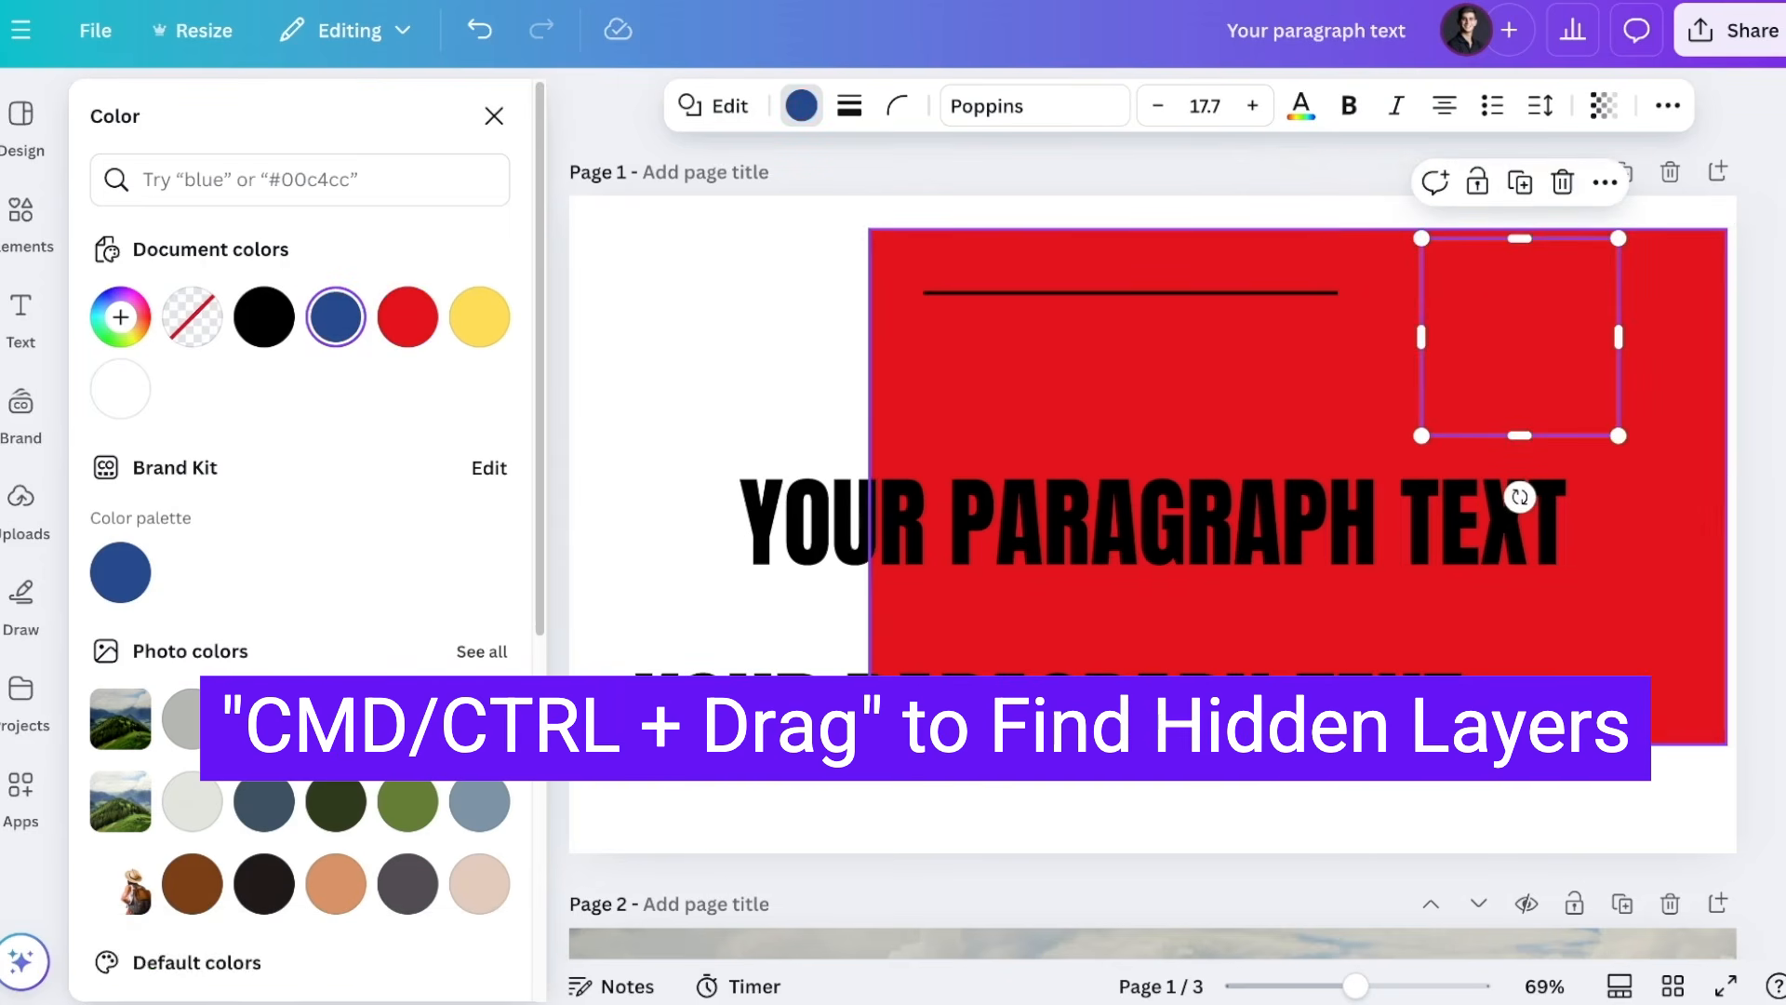
drag(1520, 336, 1543, 371)
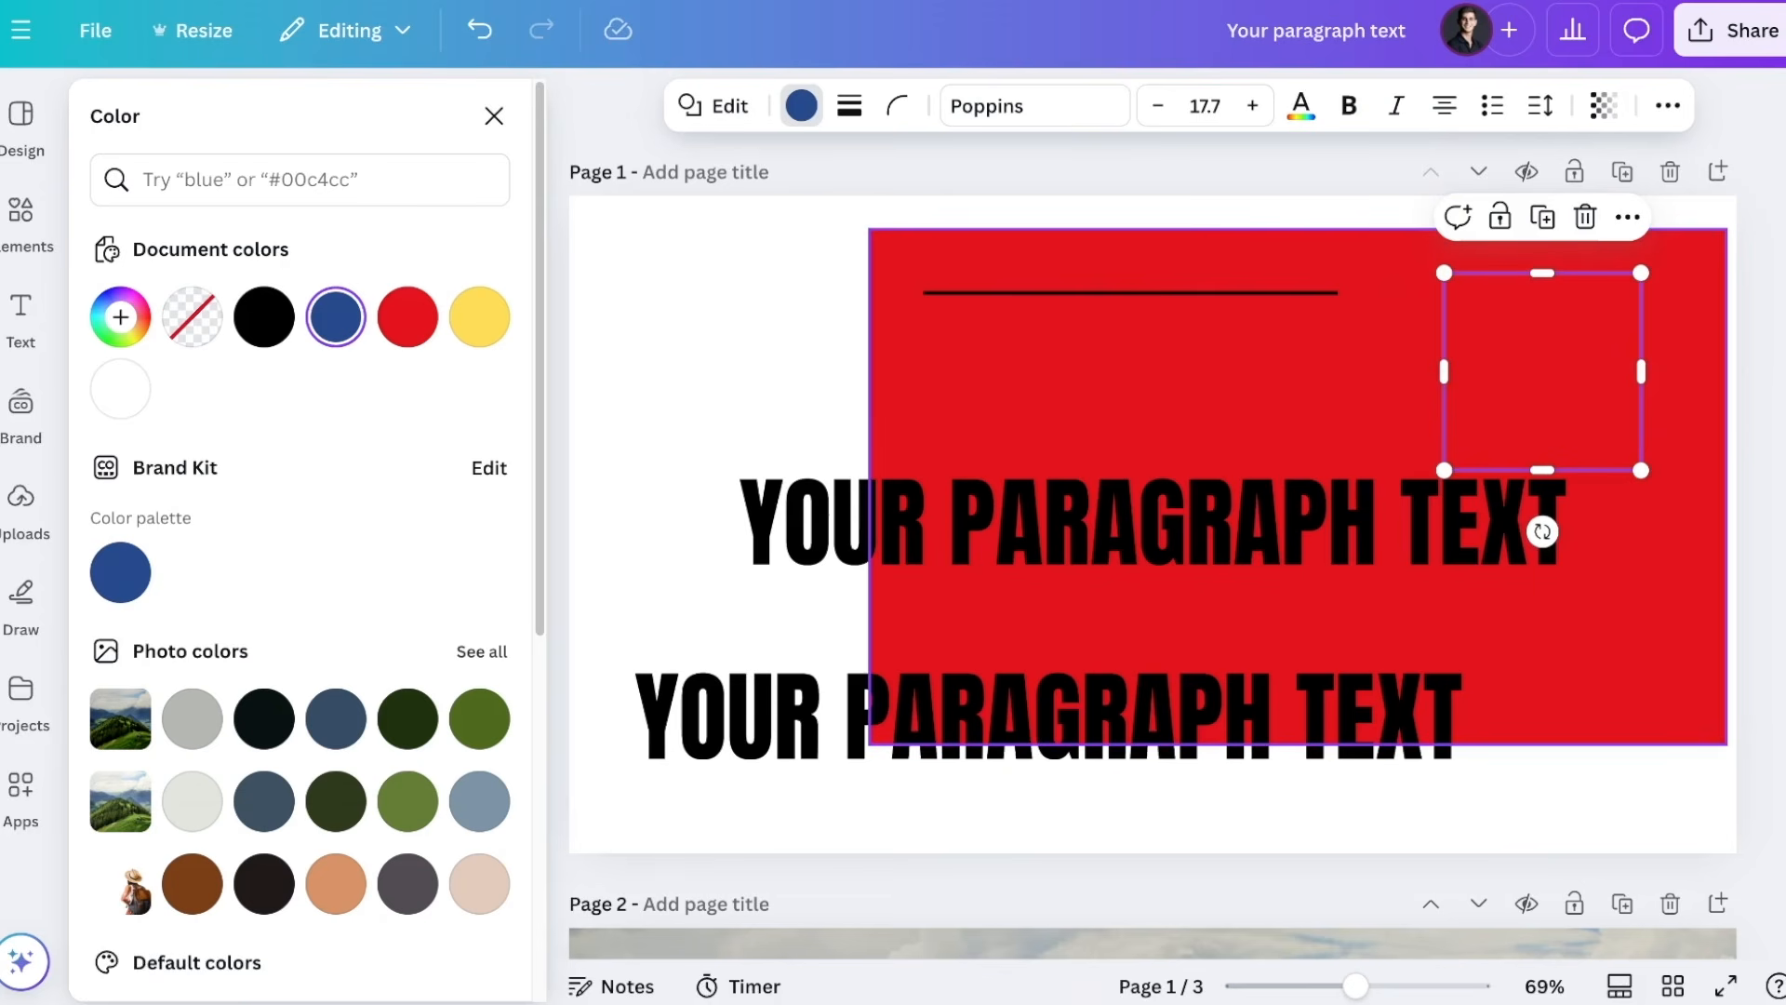
drag(1543, 371, 723, 363)
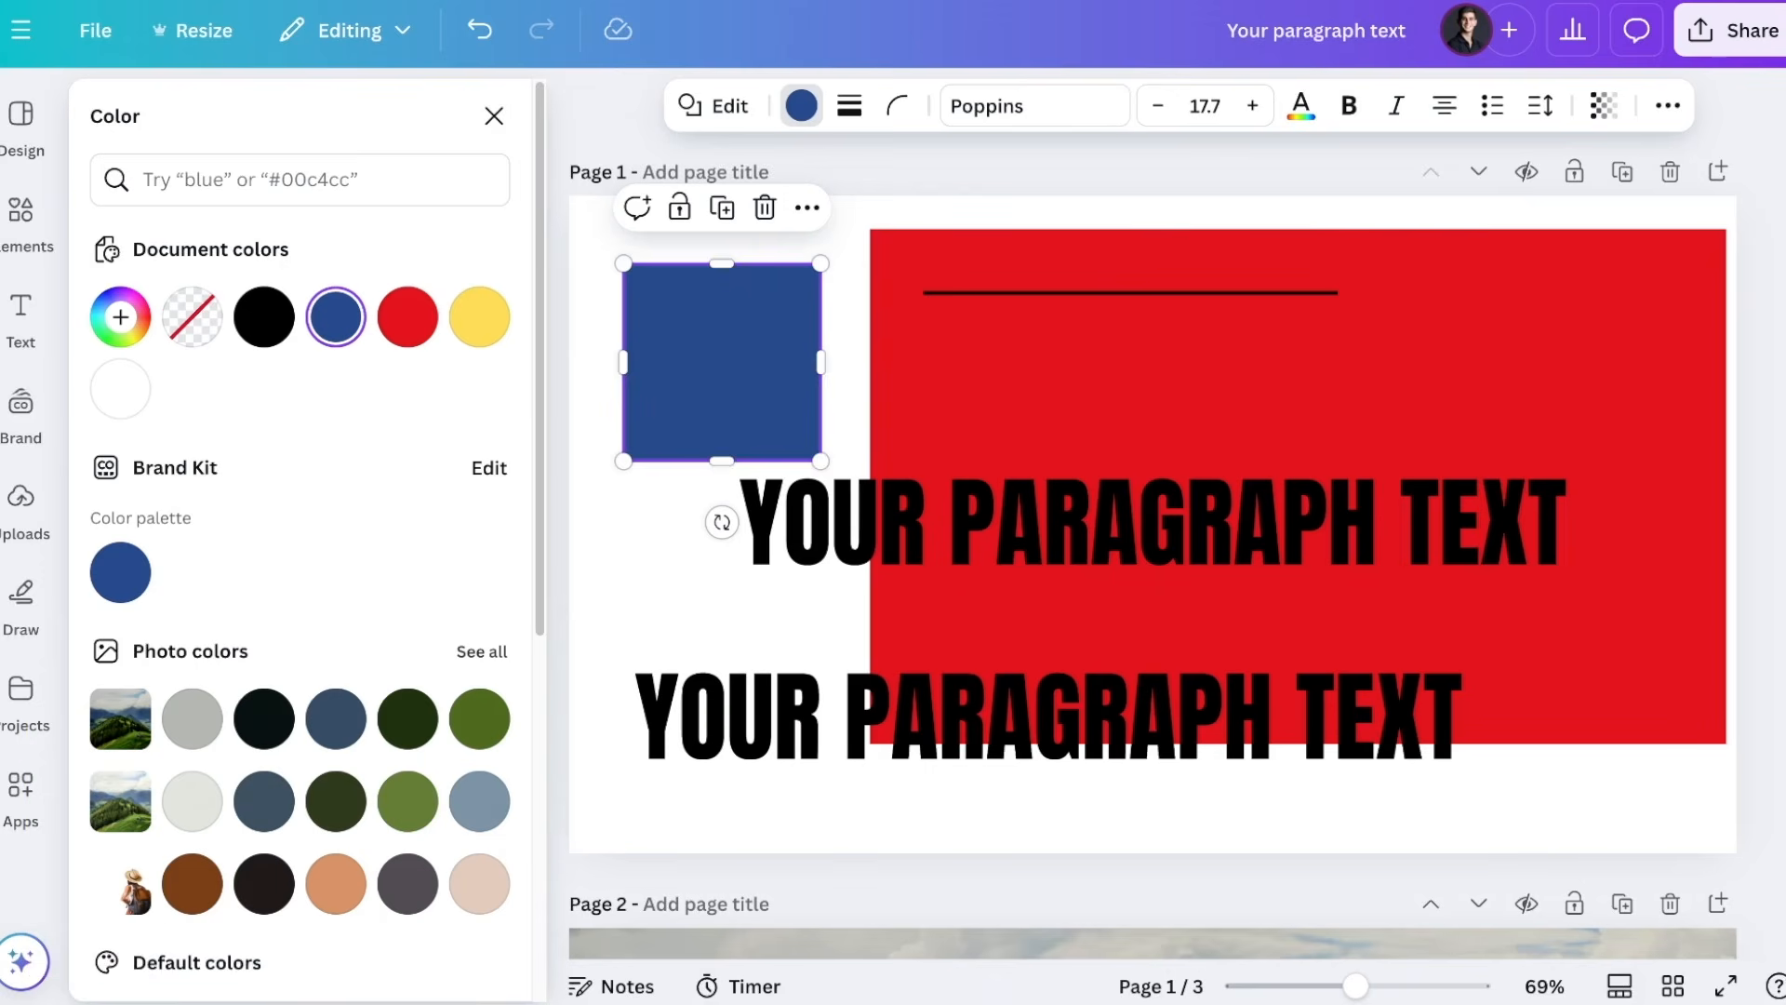
Step: Move the upper text fully onto the red rectangle and group the two elements
click(1027, 498)
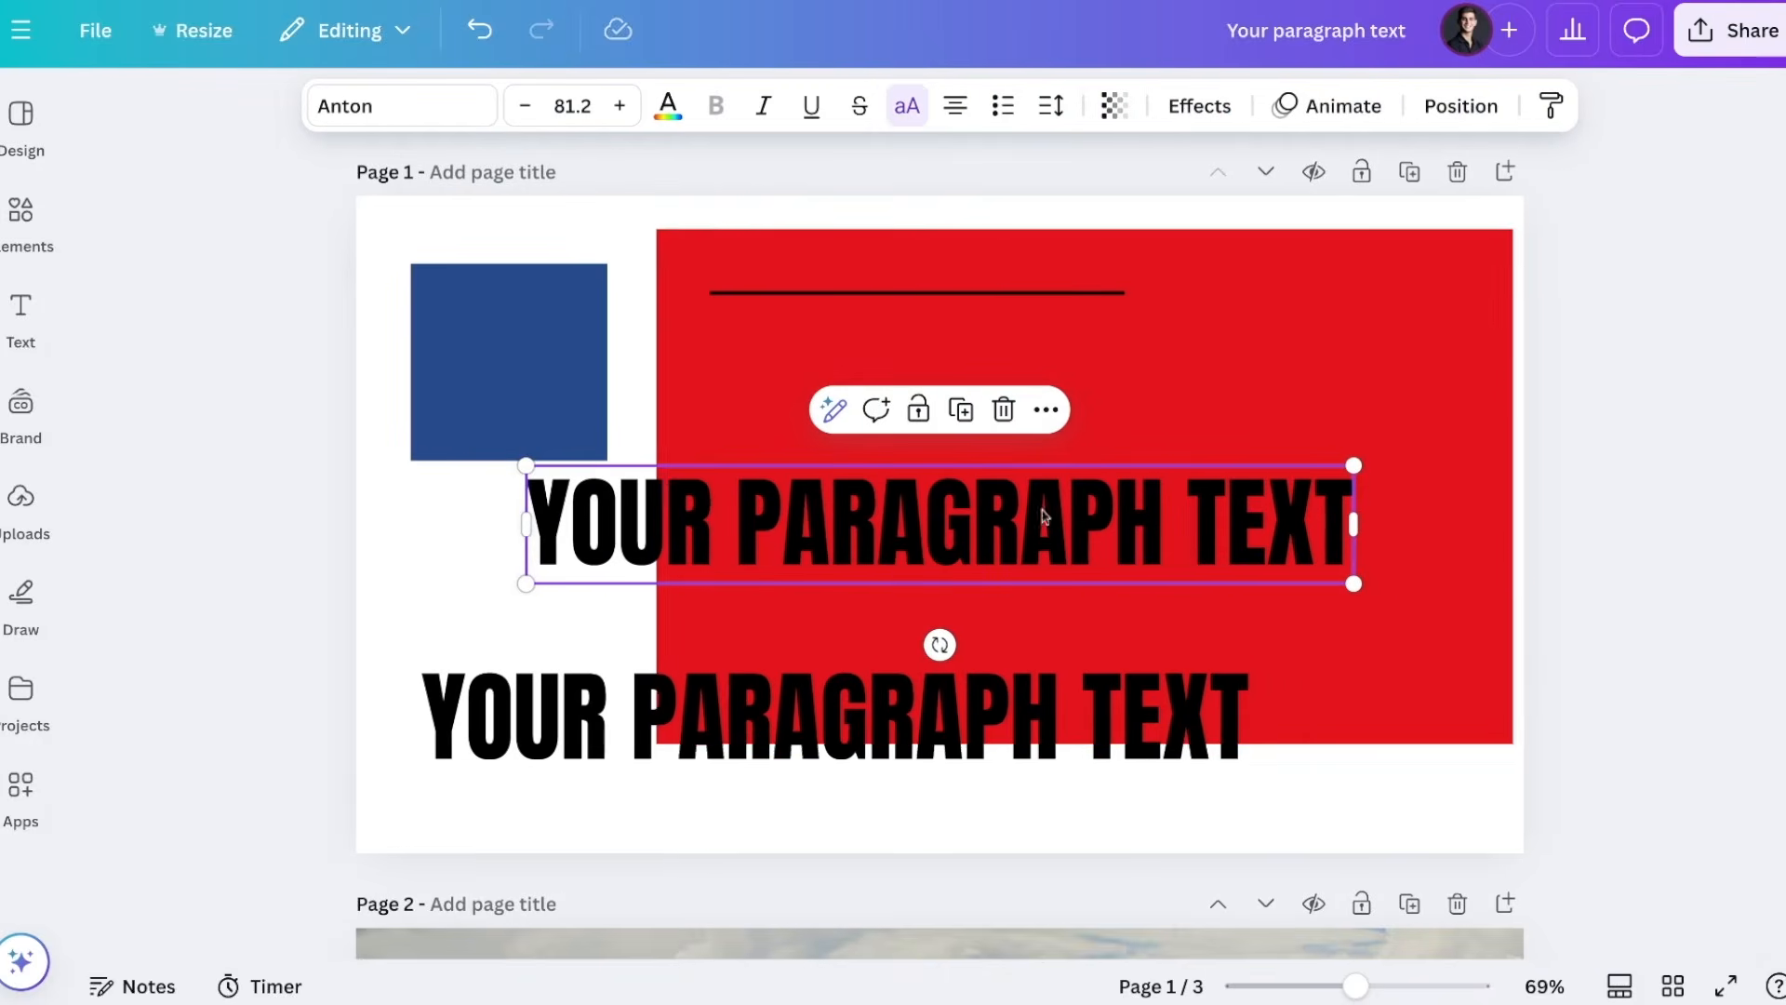
drag(854, 520, 836, 526)
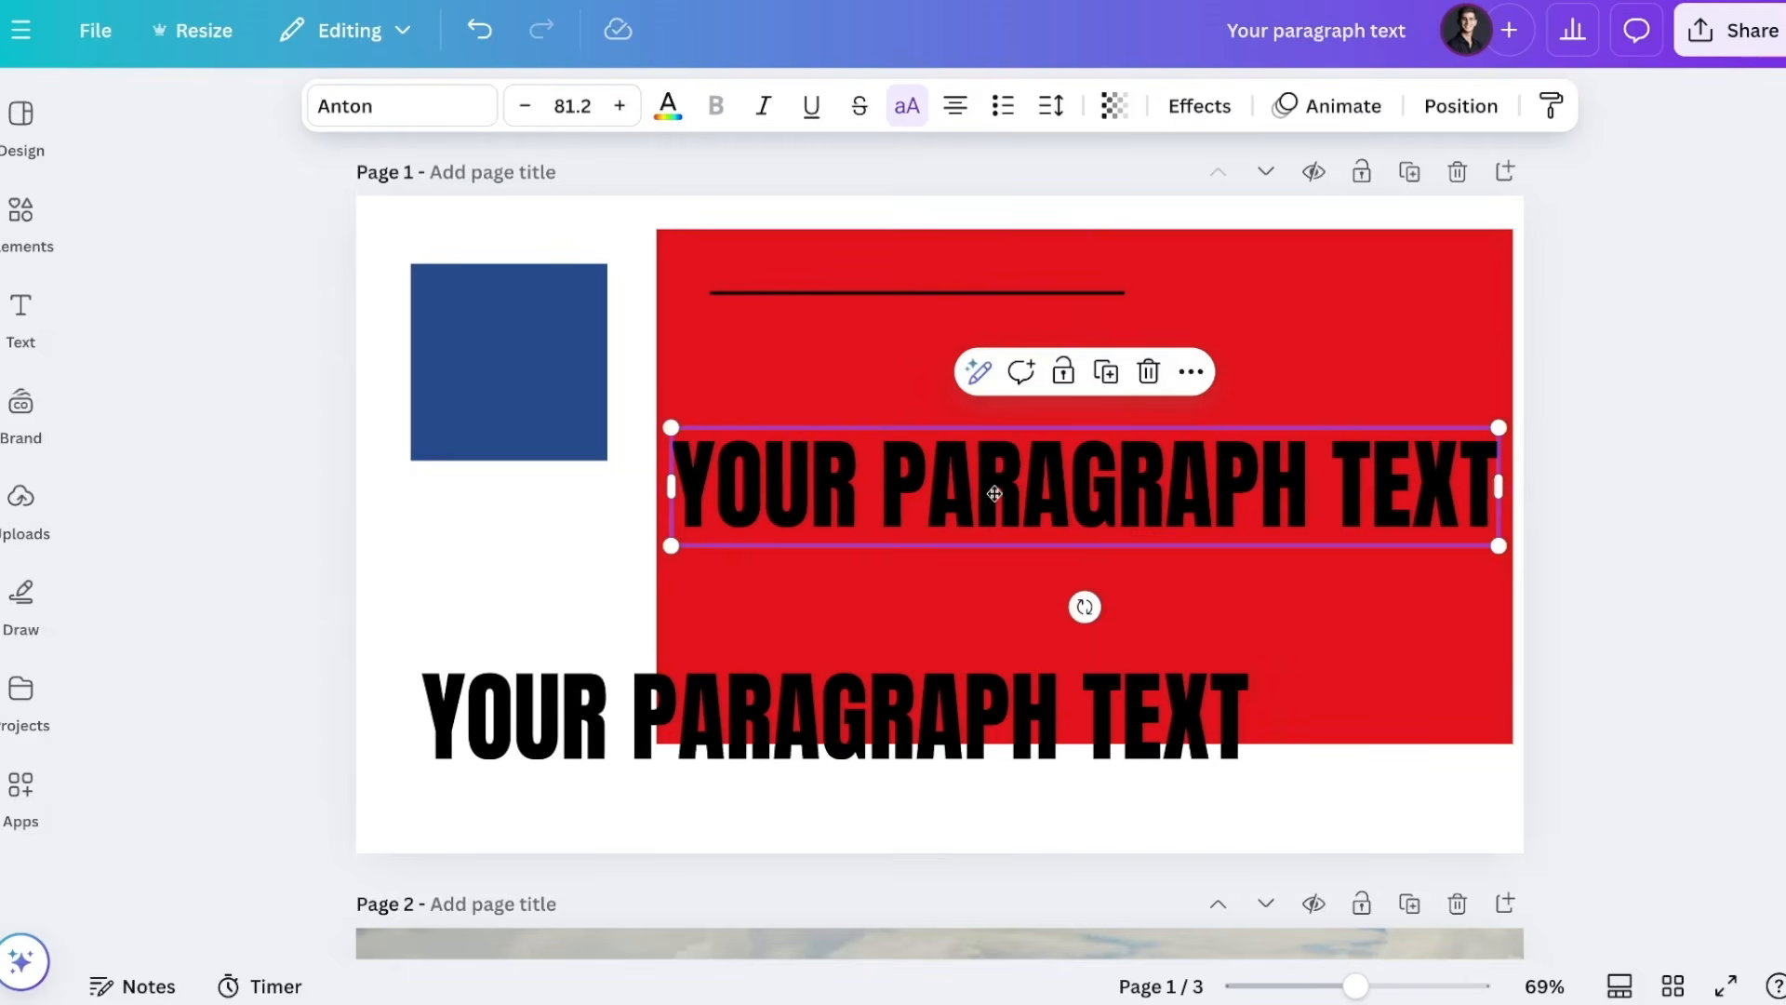
shift+click(1343, 265)
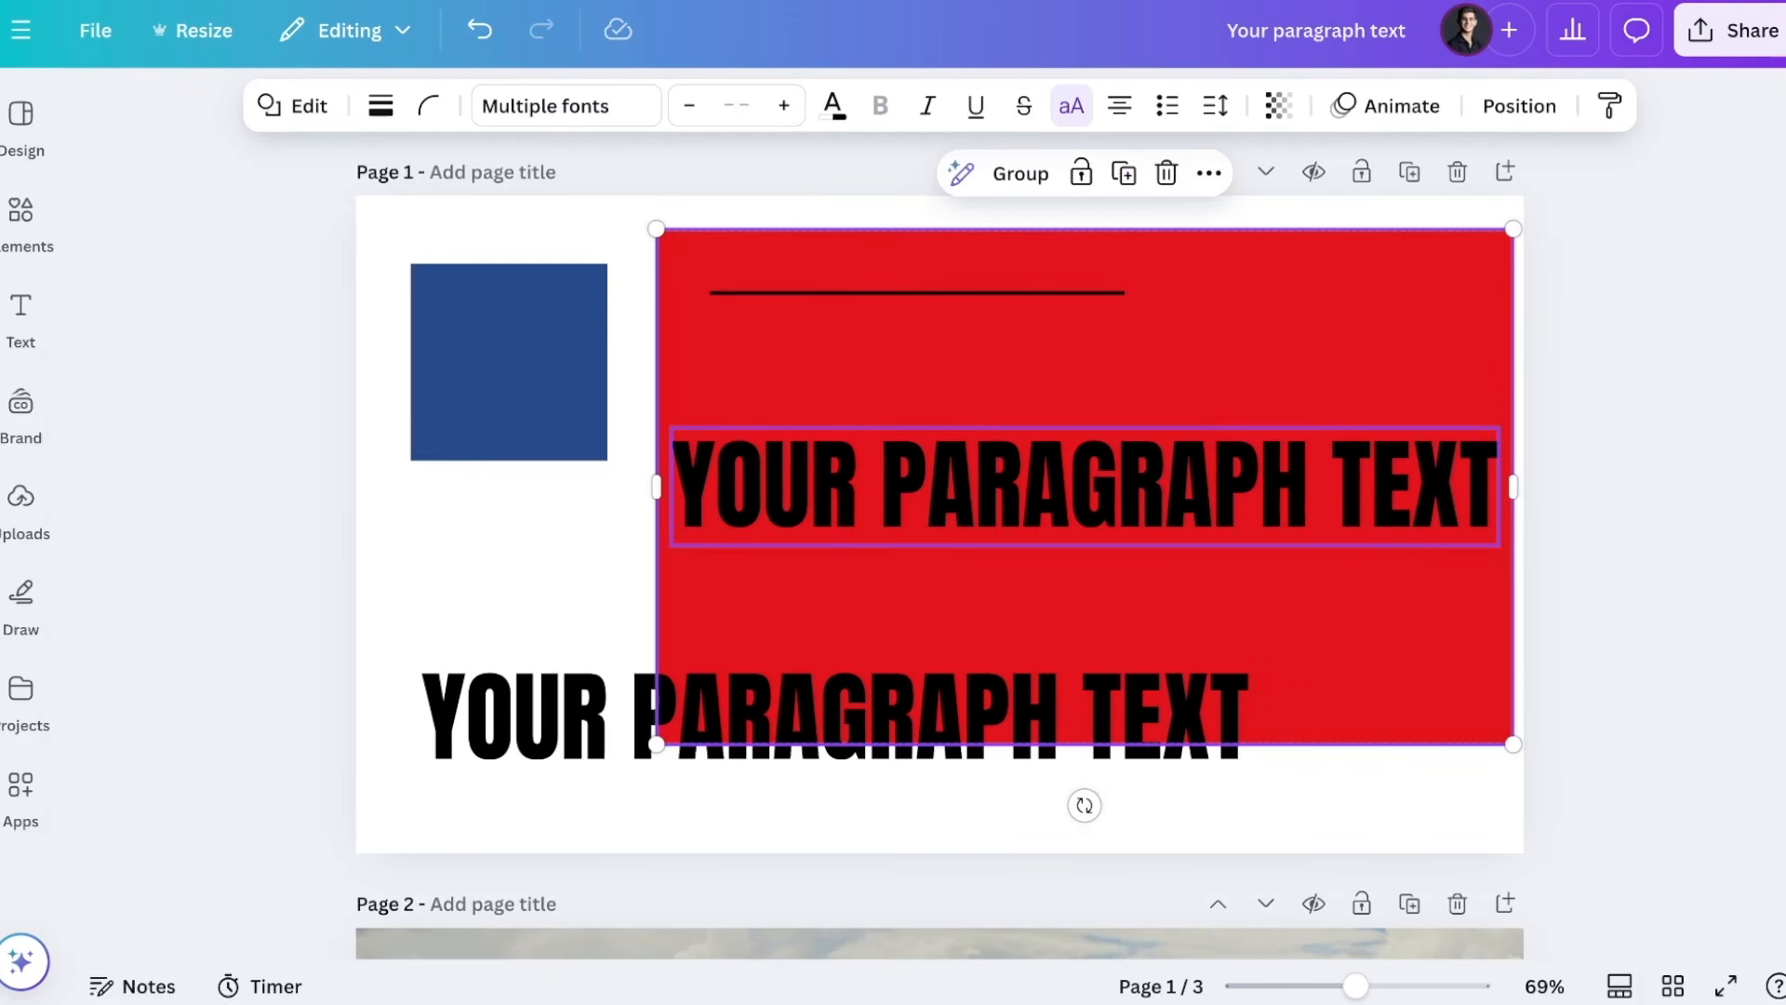
right_click(1133, 477)
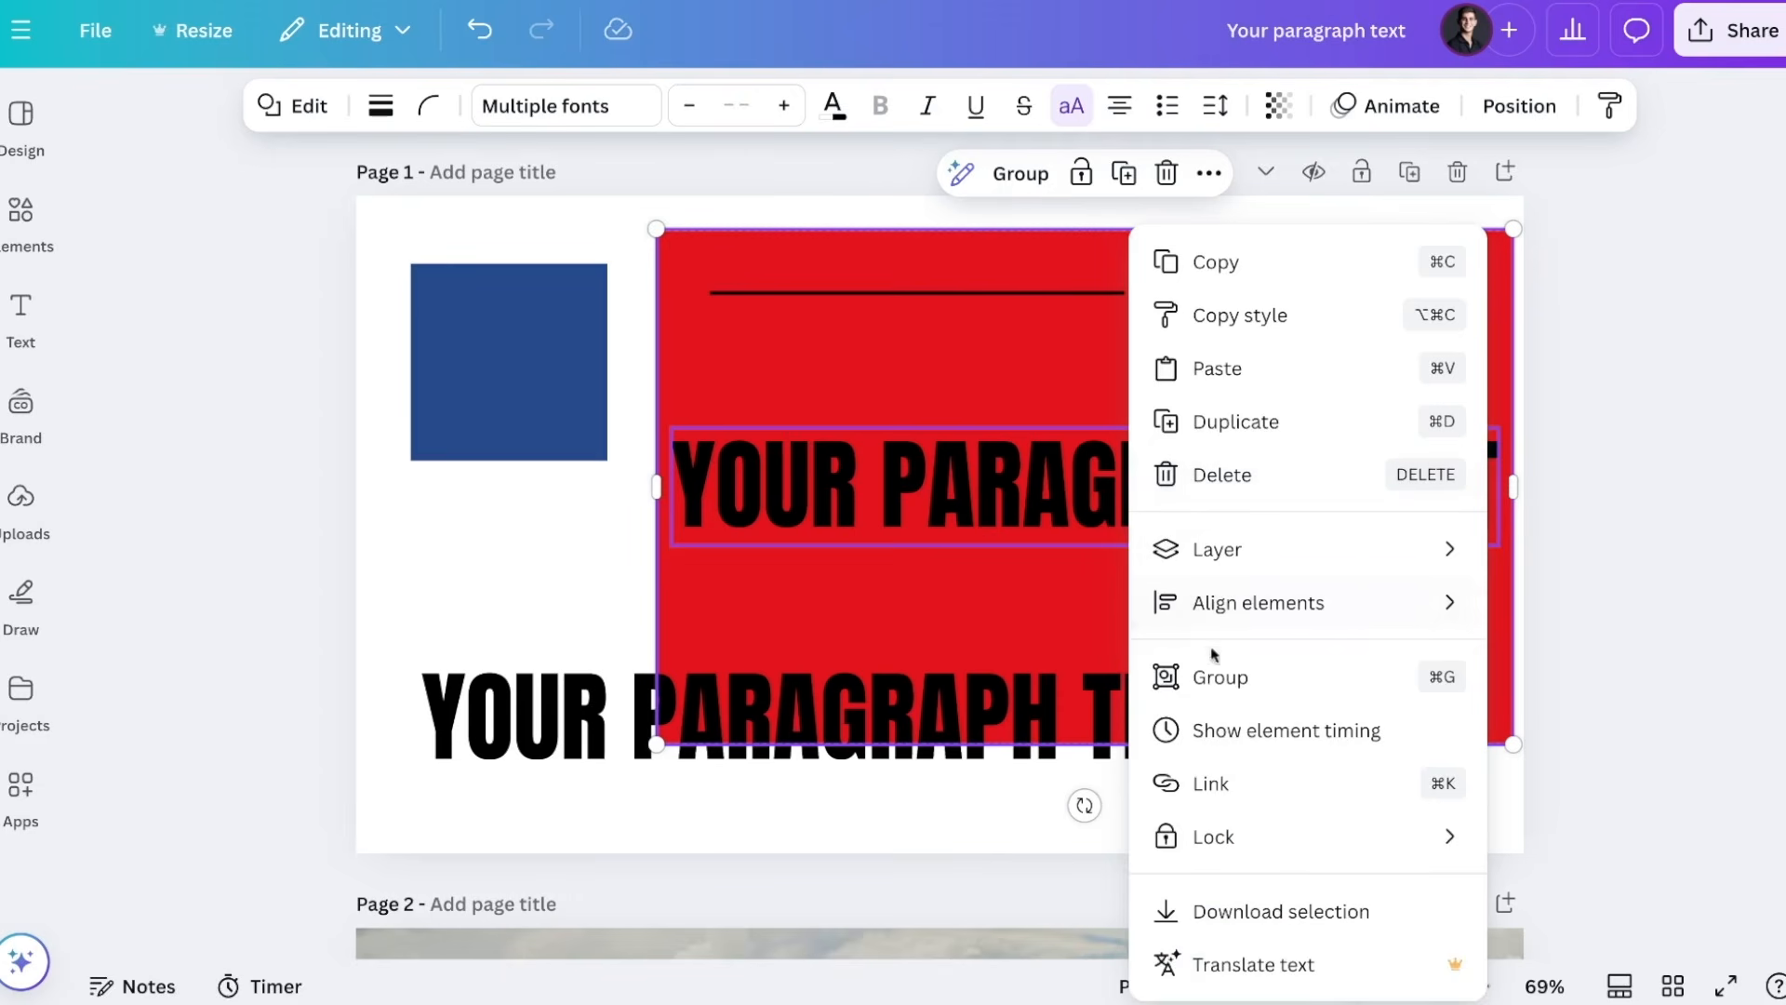
click(1207, 677)
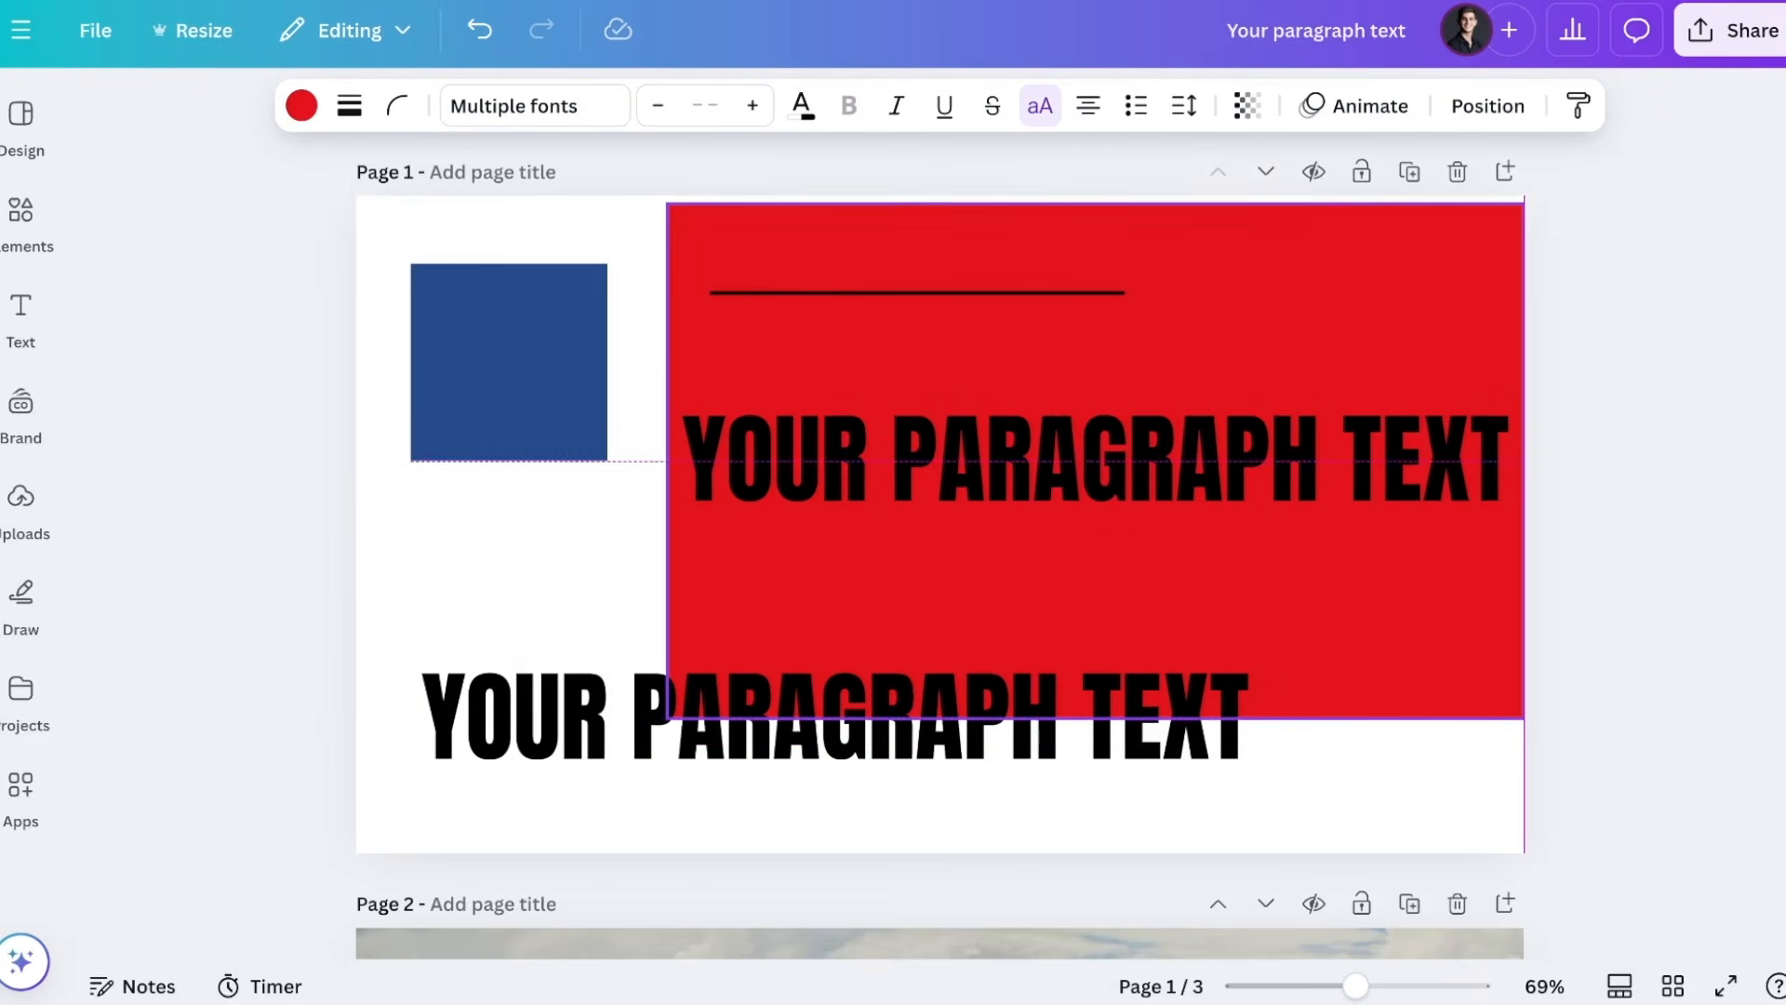
Step: Enlarge the group of red rectangle and text until it covers the whole of page 1
drag(667, 718, 325, 924)
drag(913, 541, 934, 477)
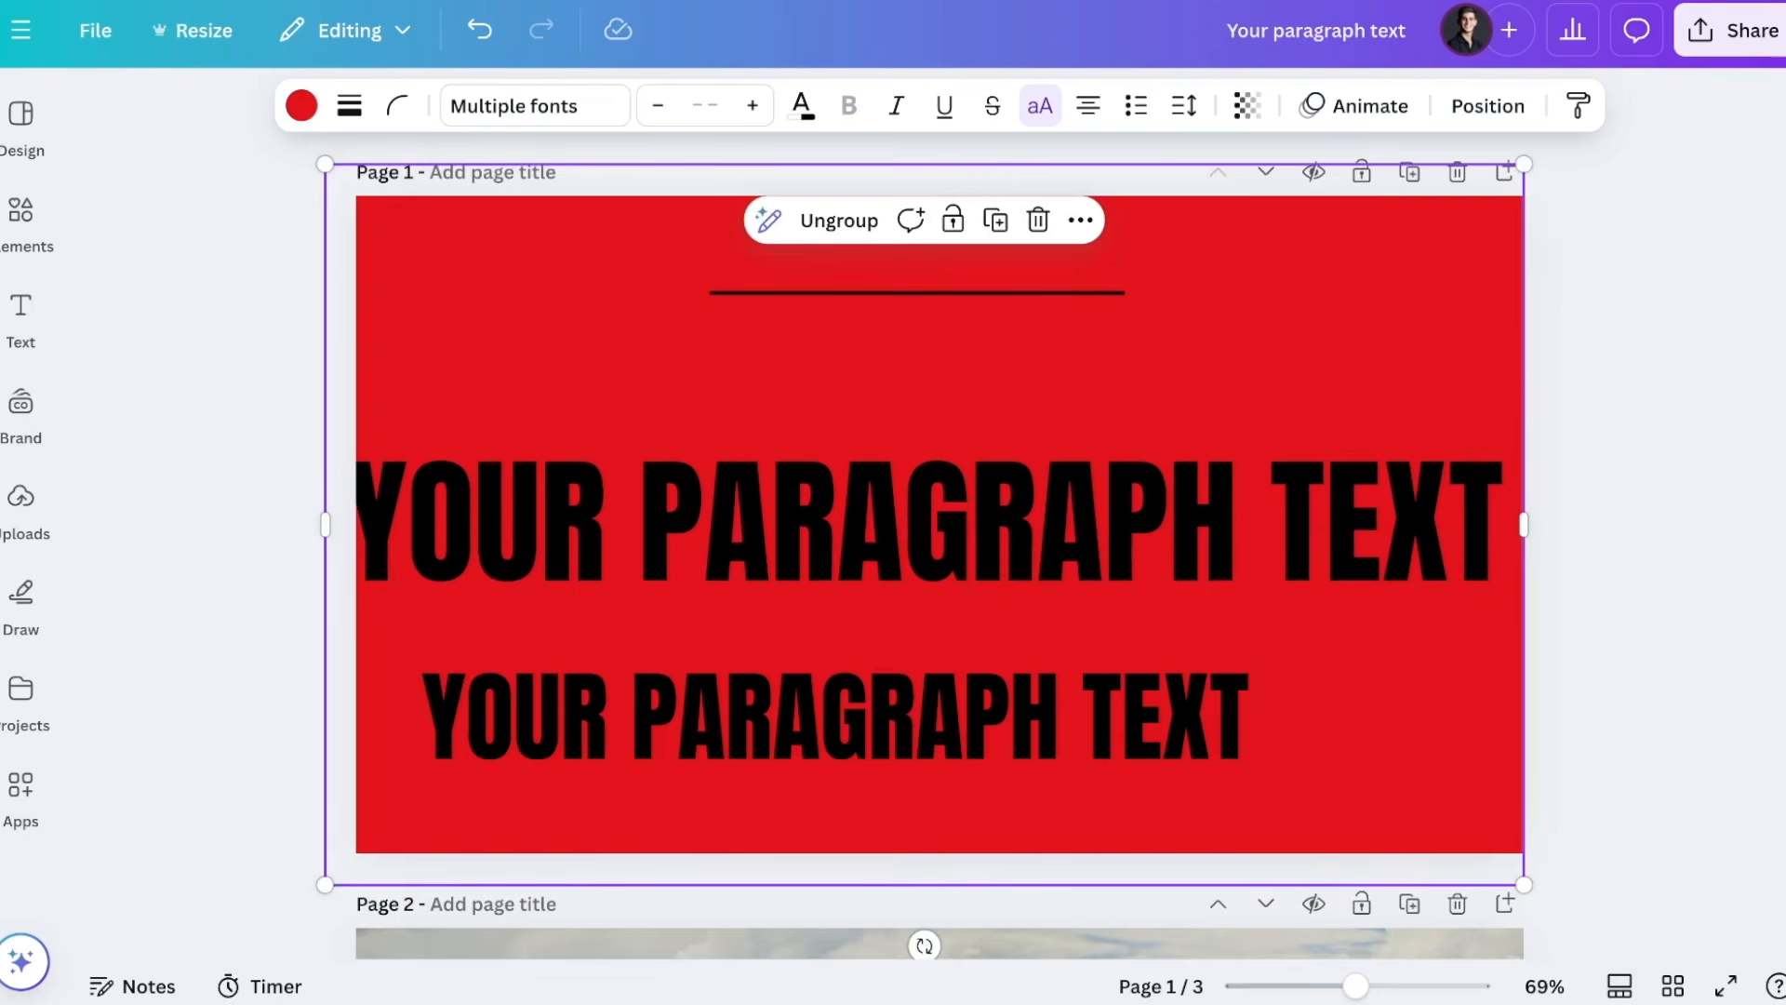
Step: Lock the red group in place and move the lower text slightly up over it
click(952, 219)
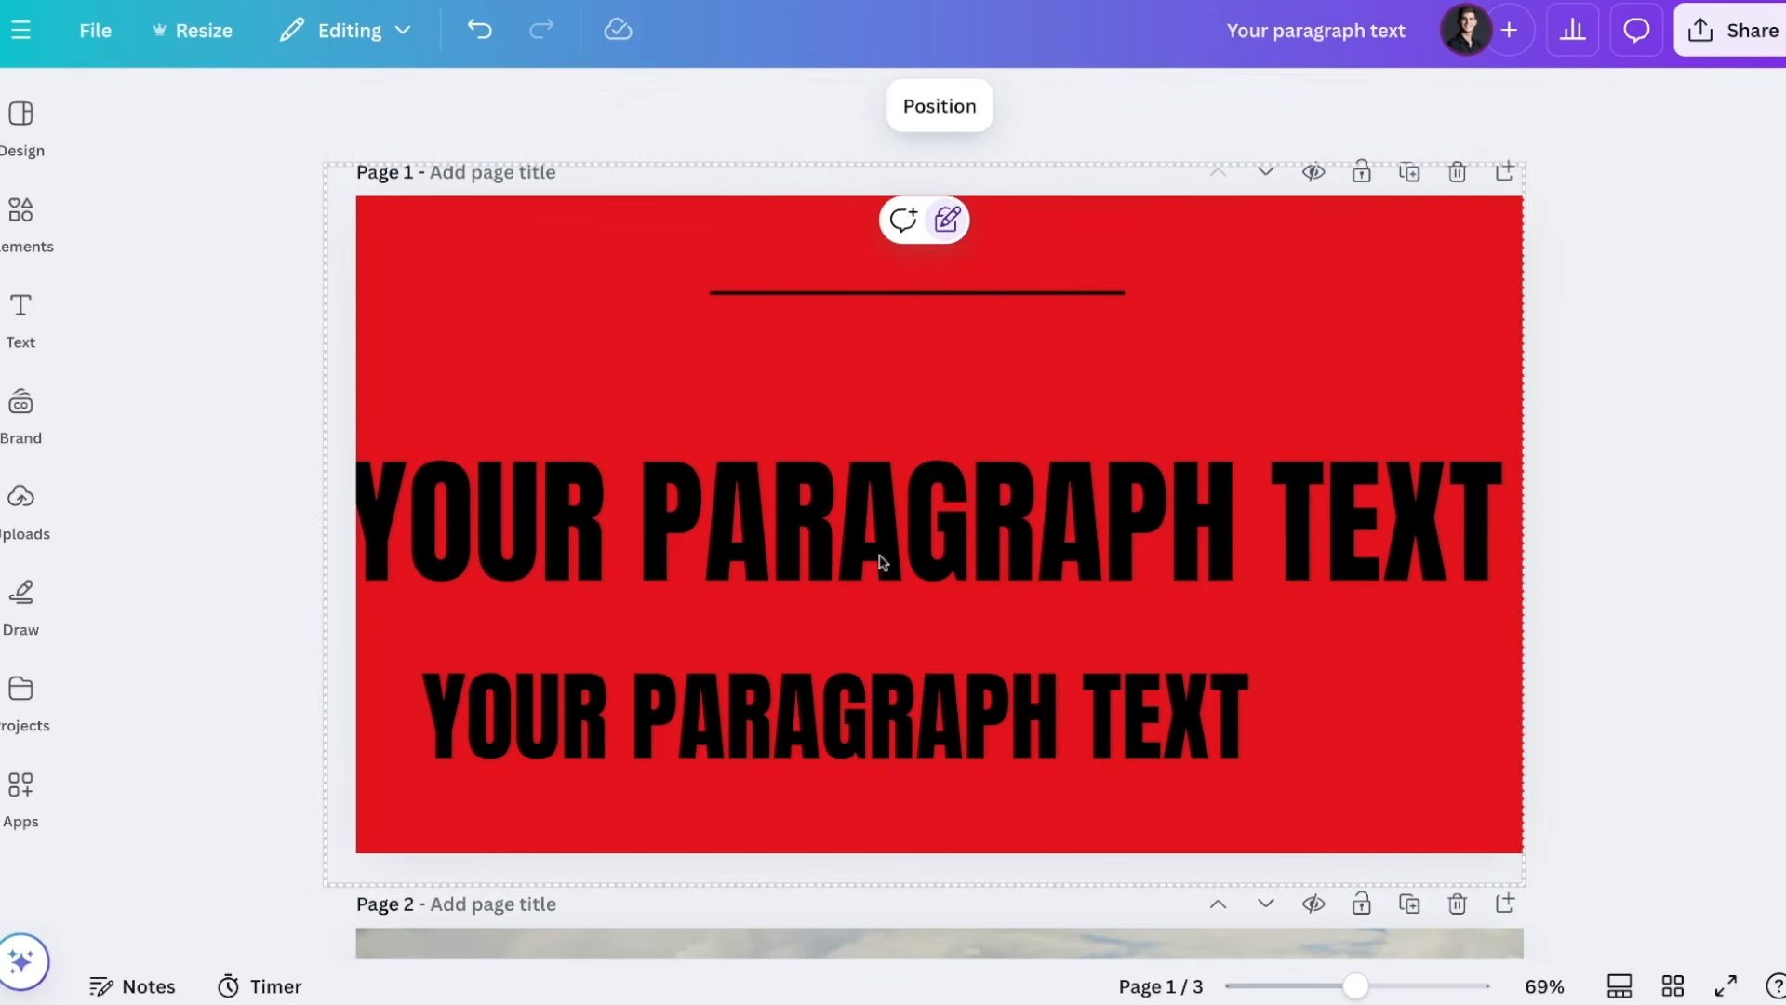
drag(1001, 754, 1022, 721)
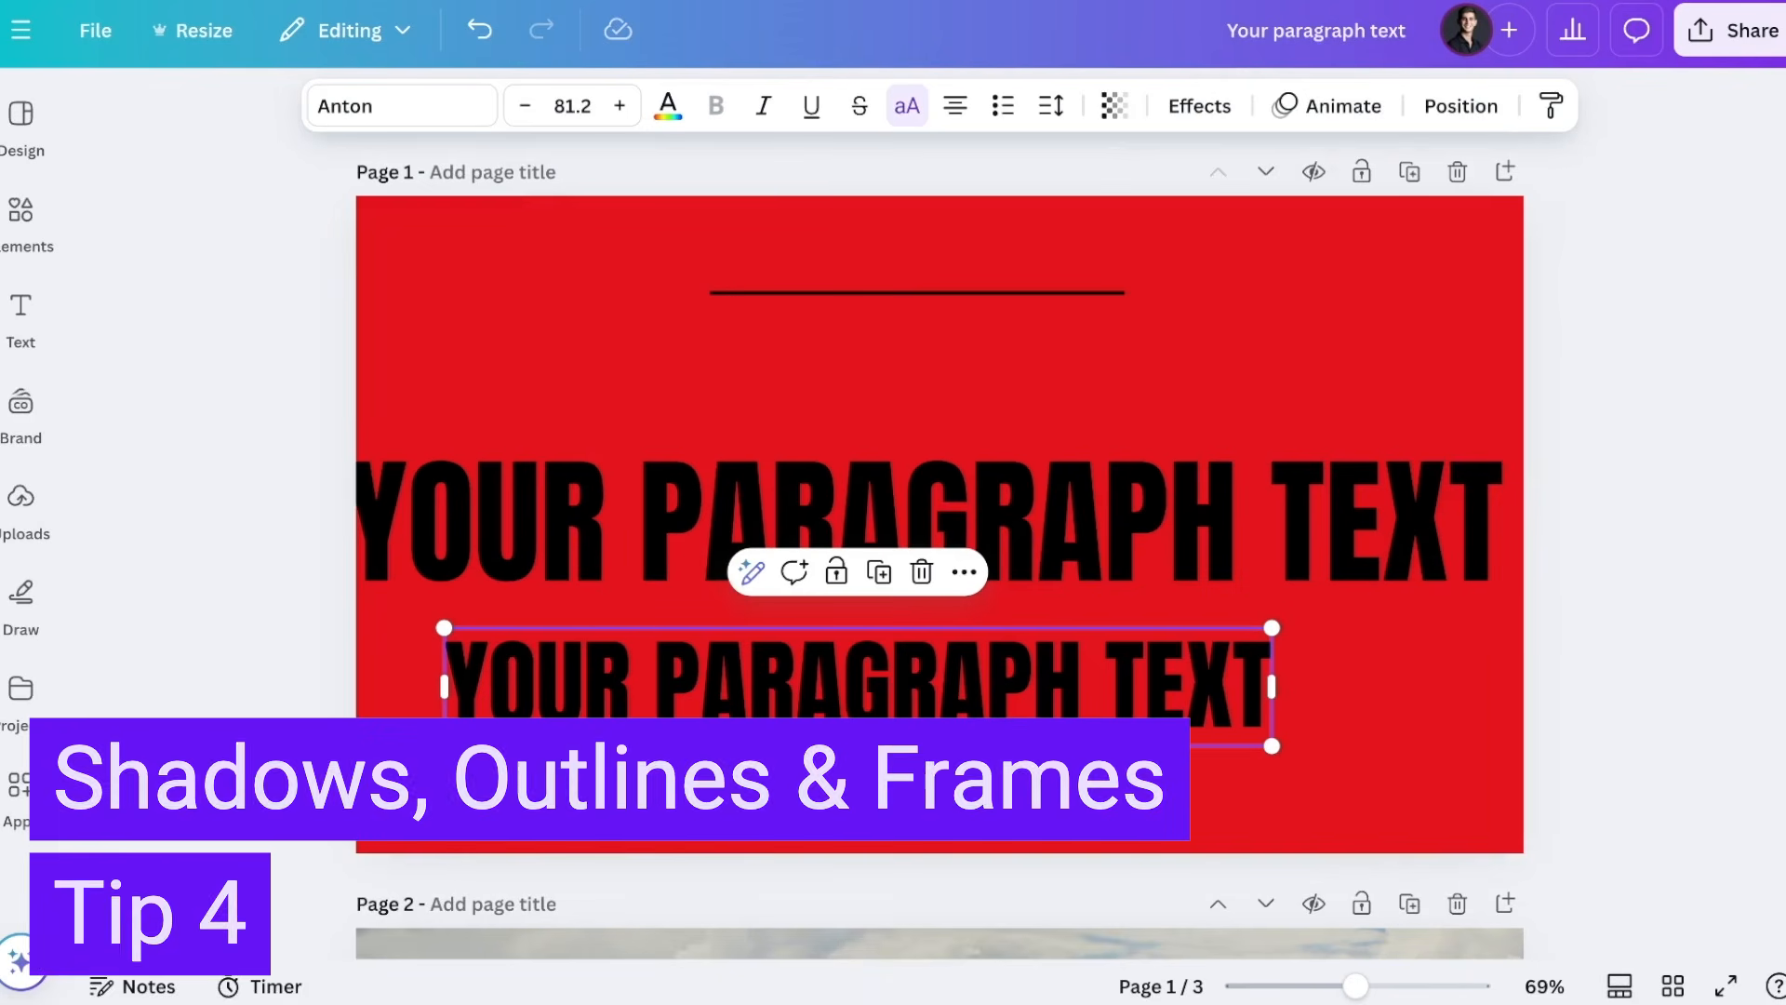
Step: Examine the transparency and flip options of the man's photo on page 3
scroll(1250, 528, down, 15)
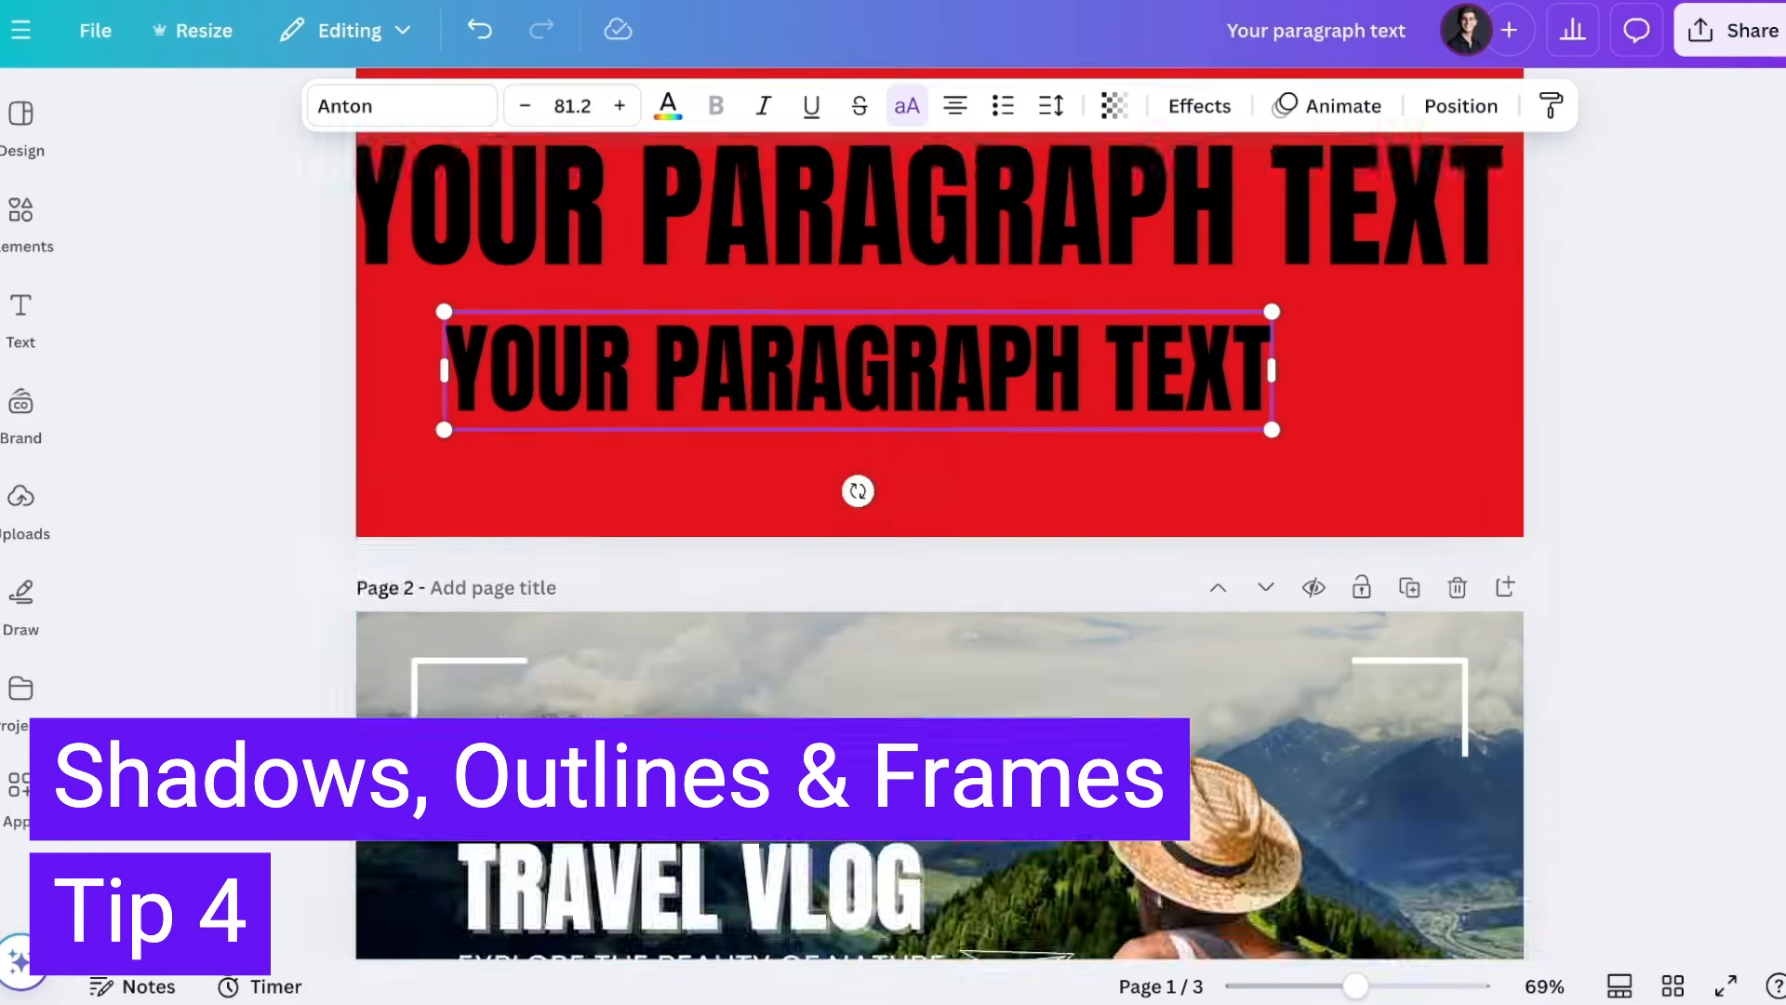
scroll(1249, 528, up, 3)
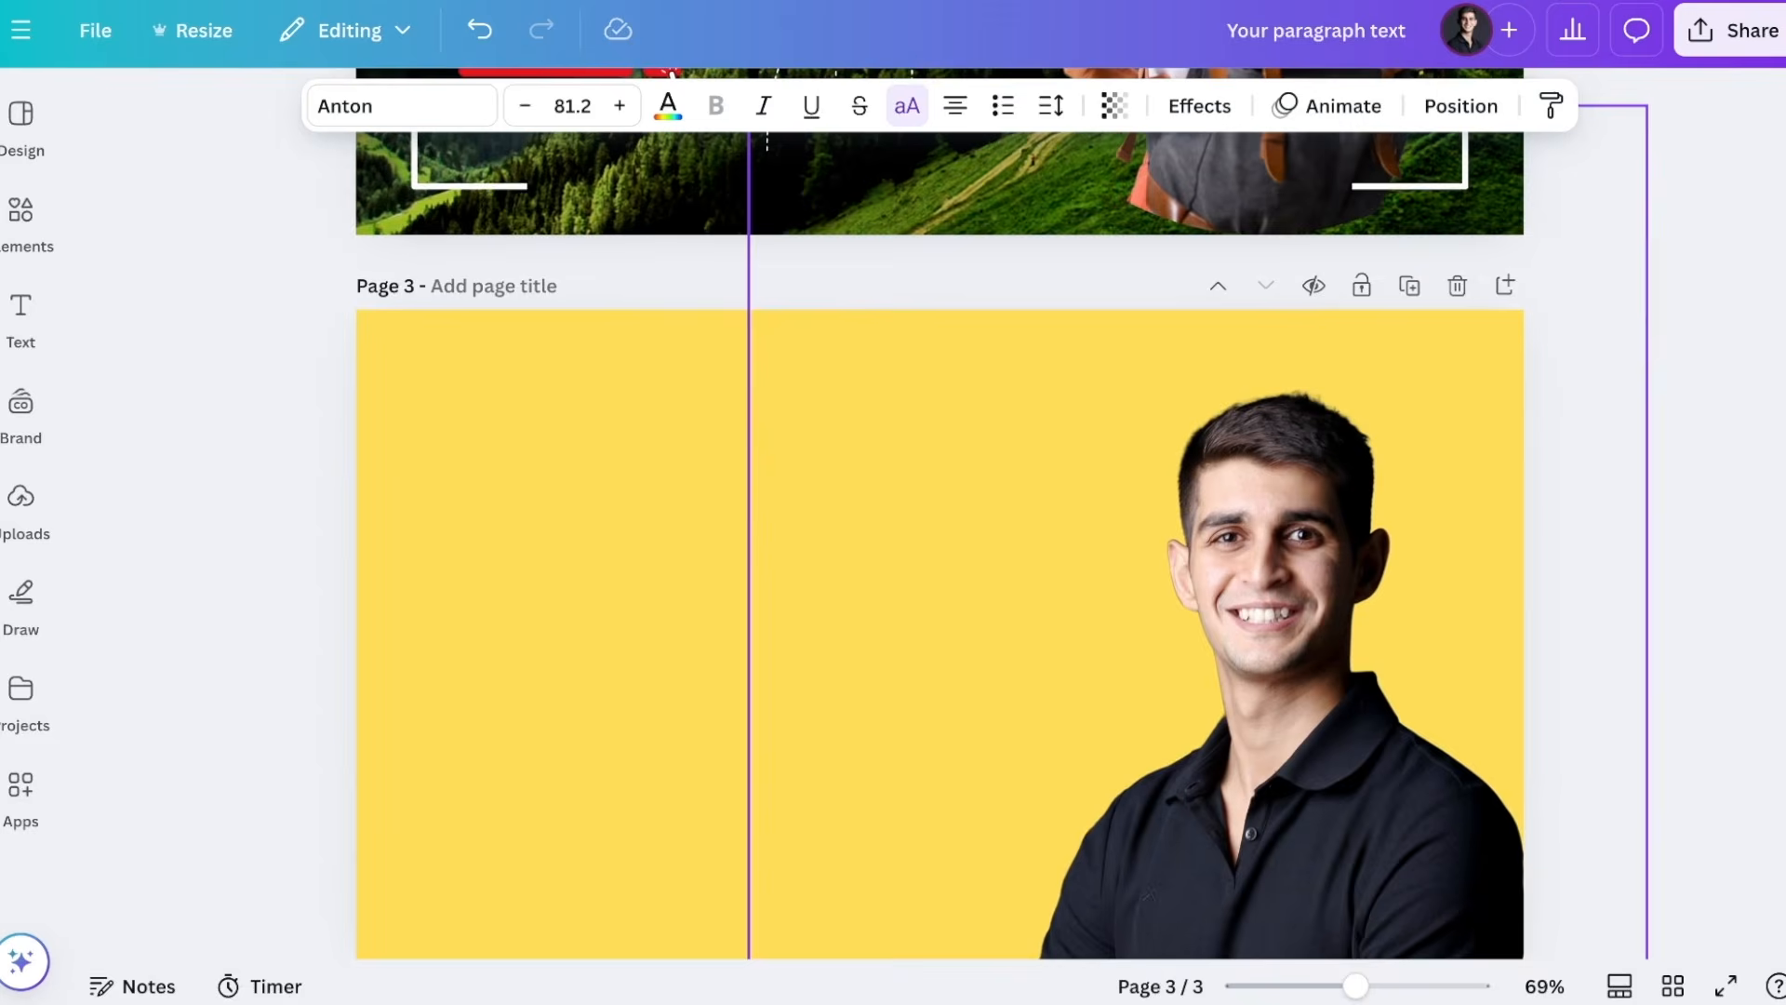
click(1249, 527)
click(1041, 107)
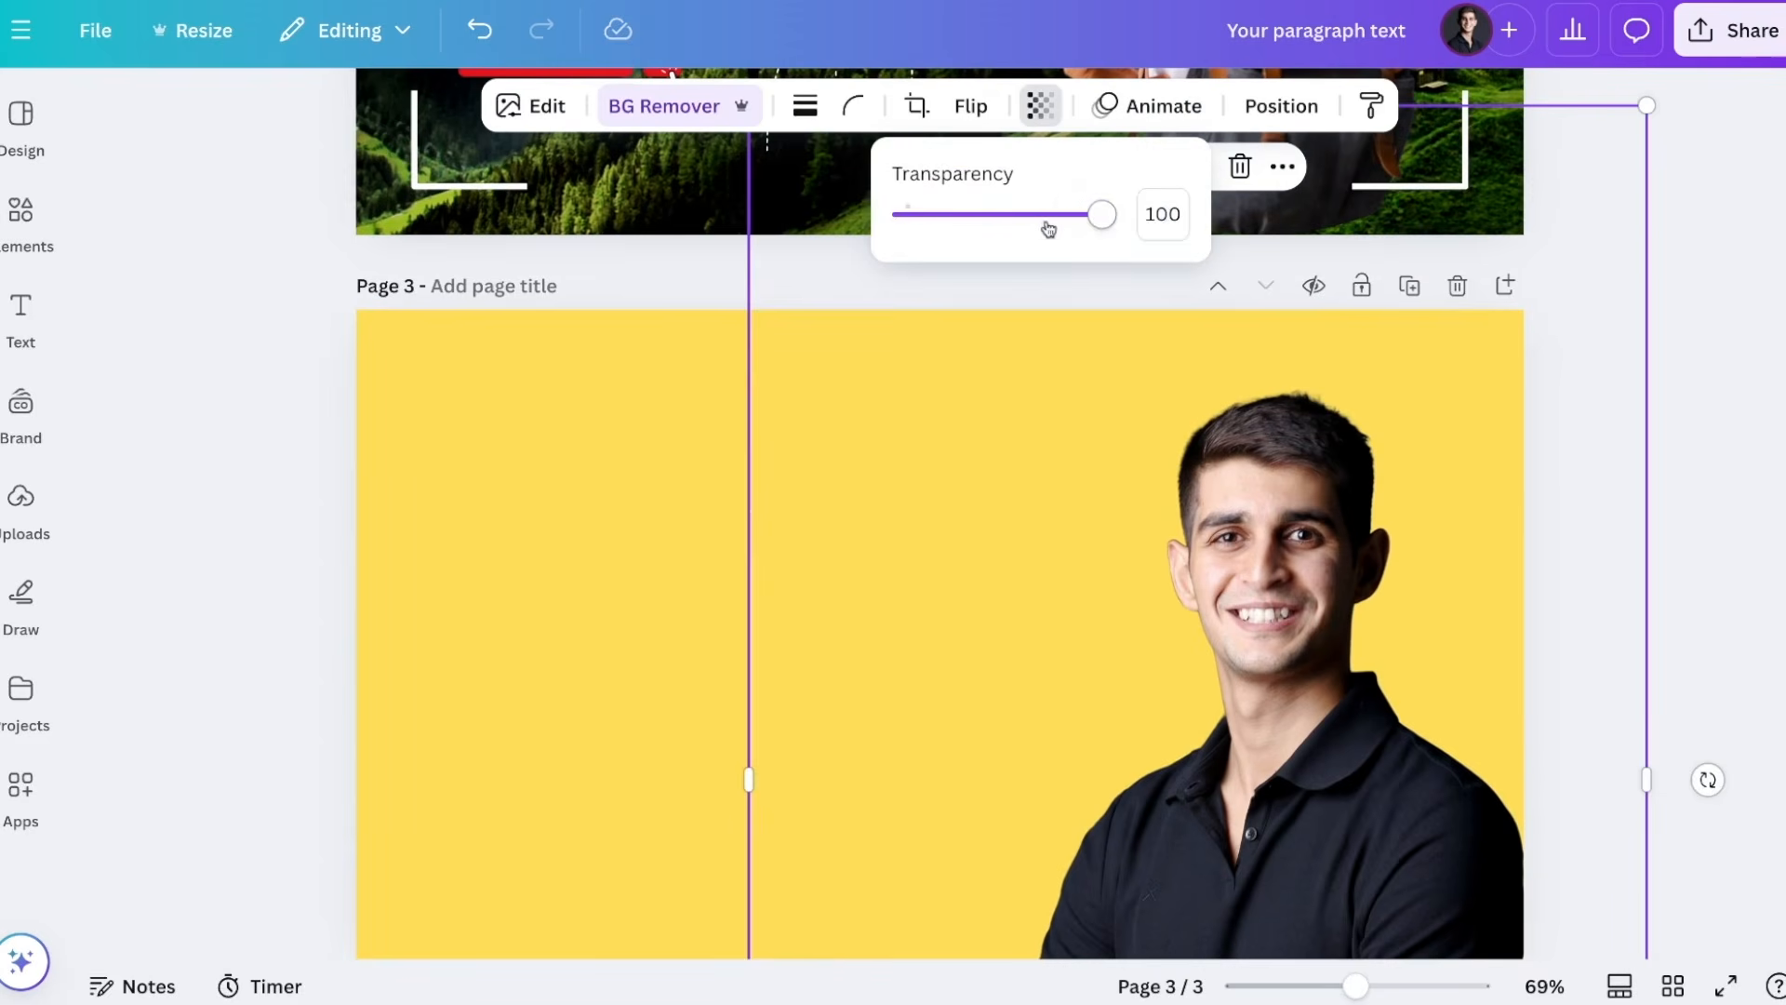
mouse_move(1101, 214)
mouse_down()
mouse_move(900, 214)
mouse_move(1101, 218)
mouse_up()
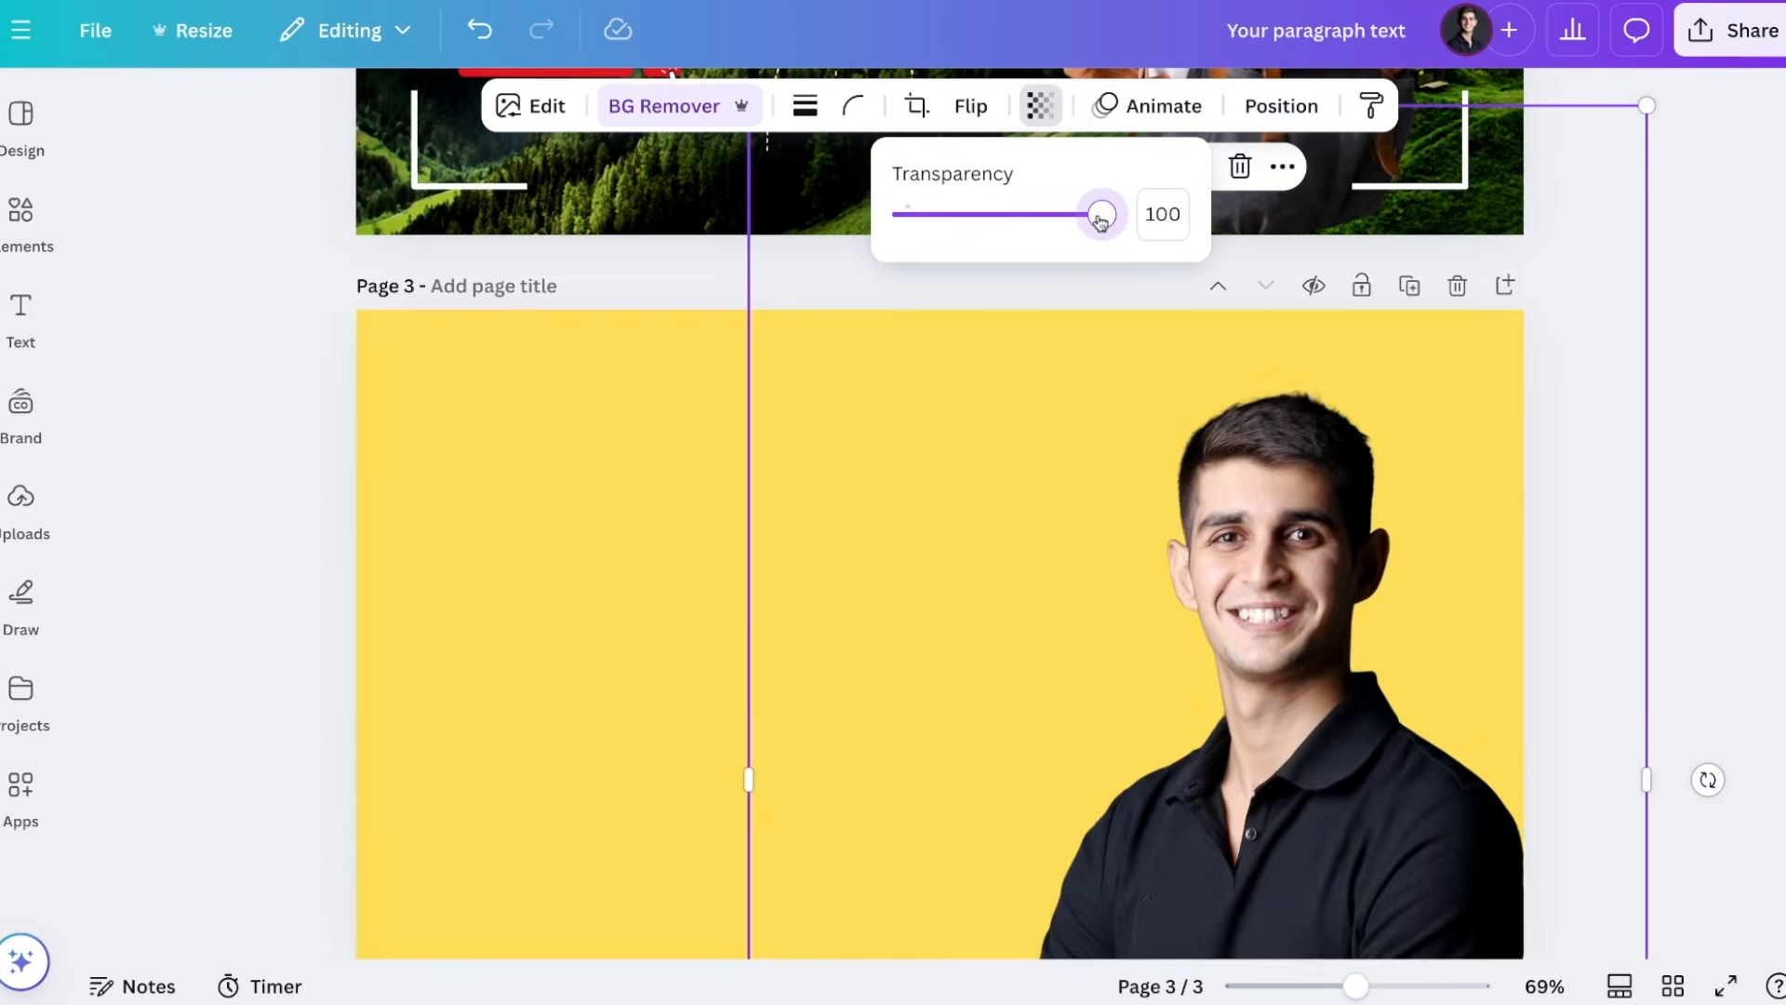
click(970, 106)
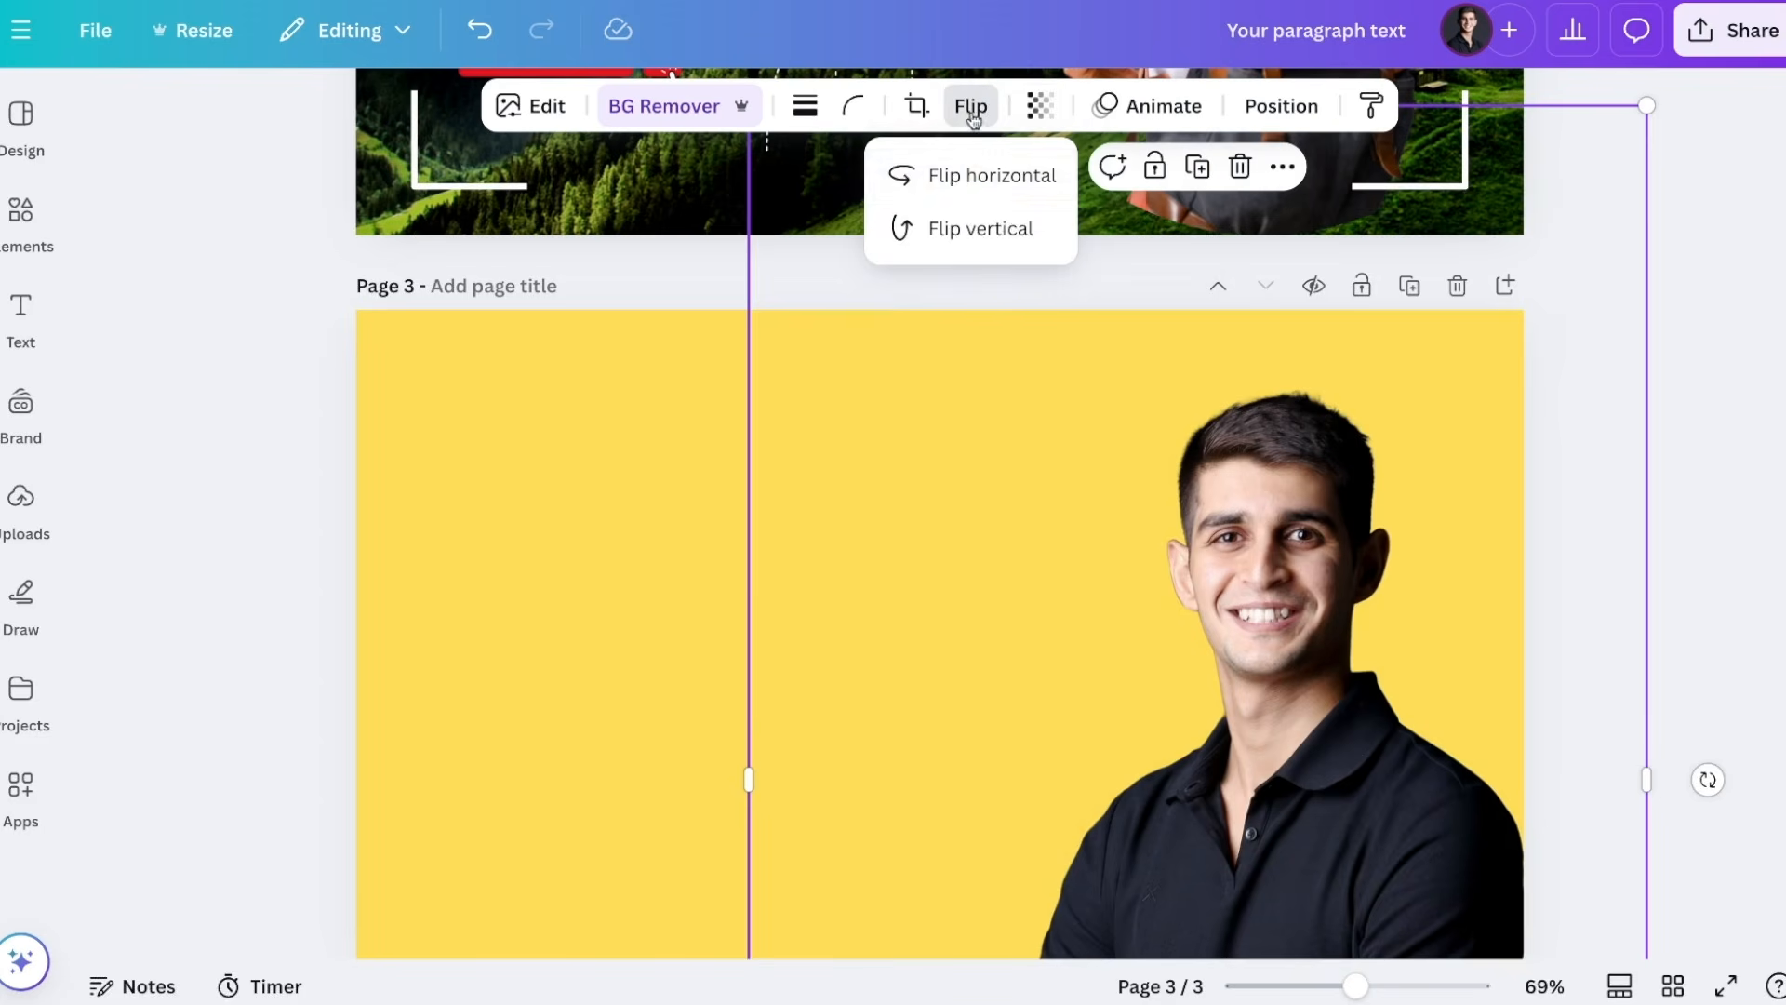
click(958, 179)
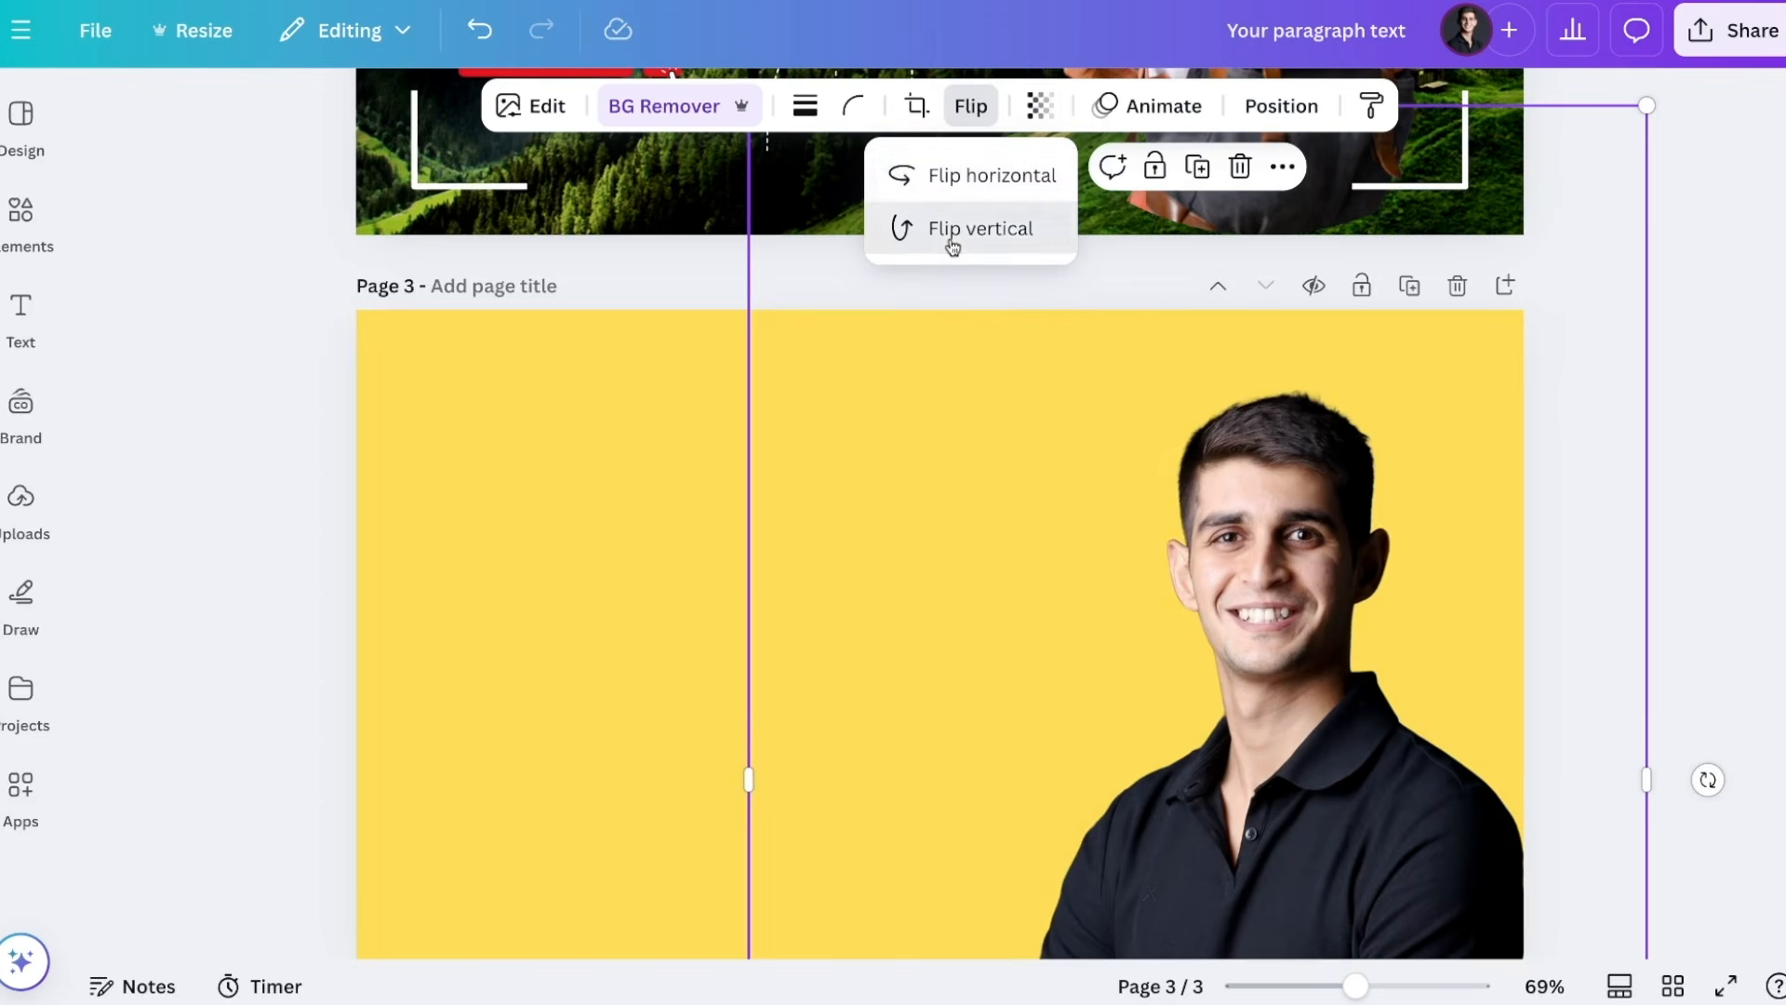
click(951, 231)
click(953, 240)
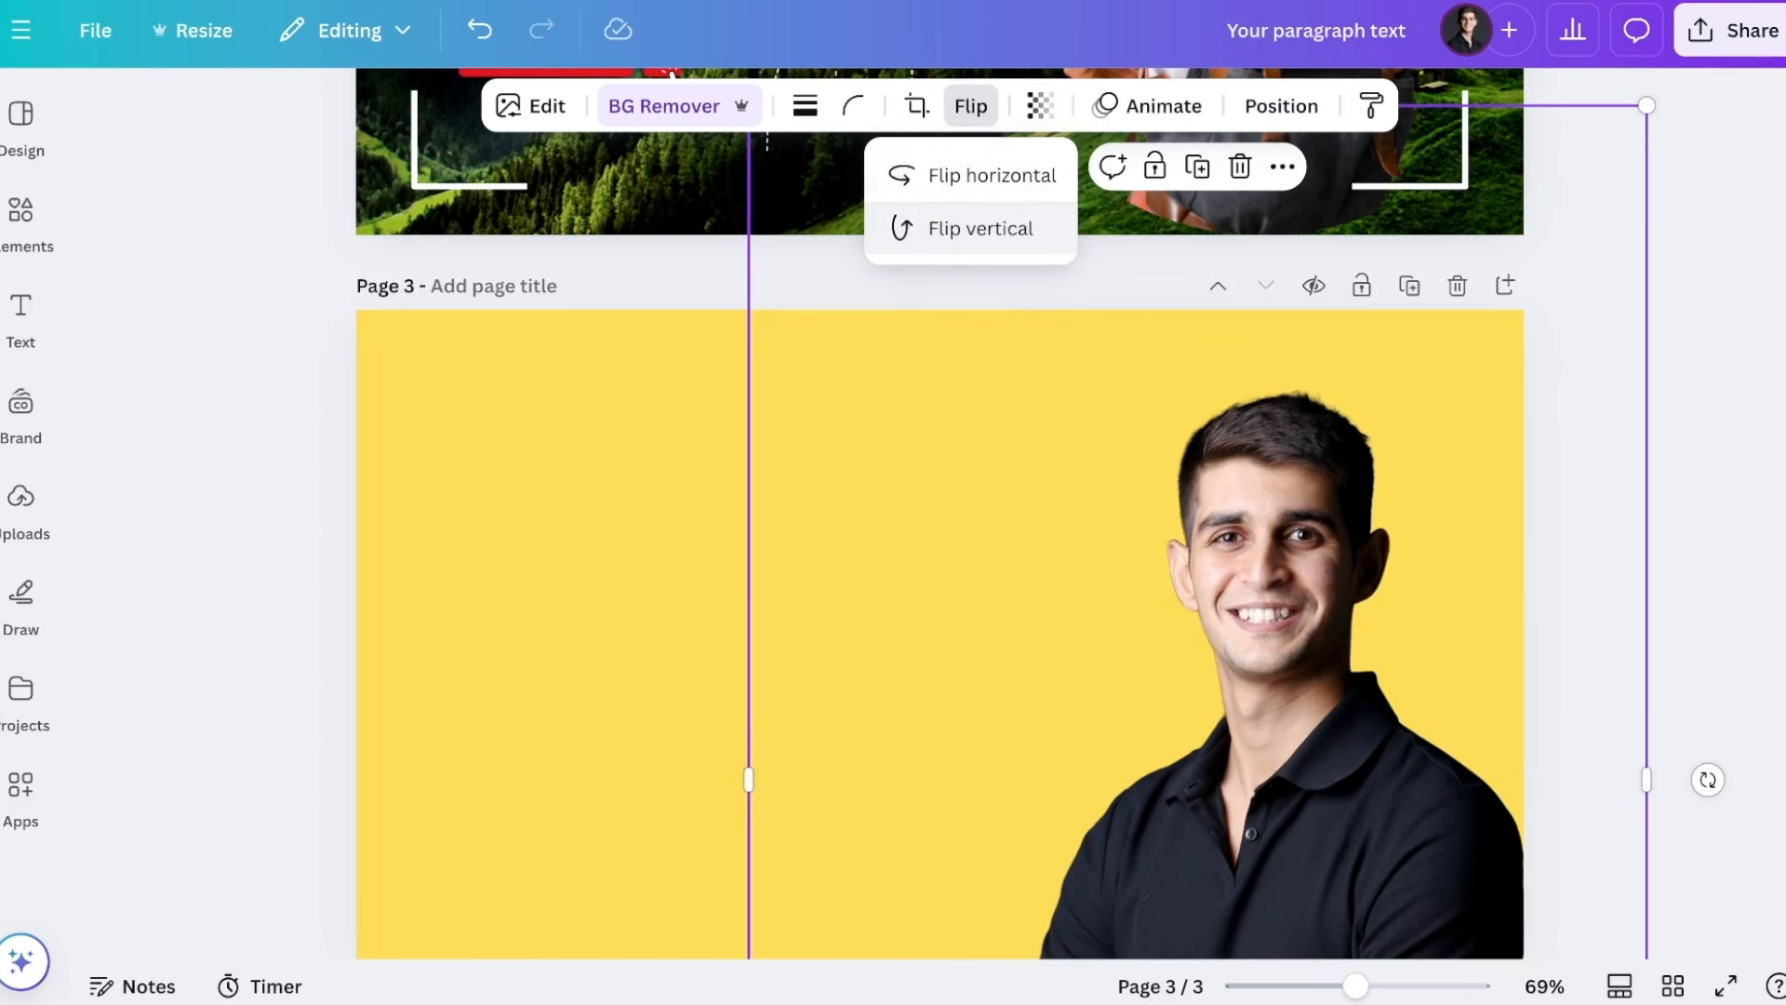
Step: Open the shadow effects of the man's photo on page 3 and apply the Outline style
click(705, 472)
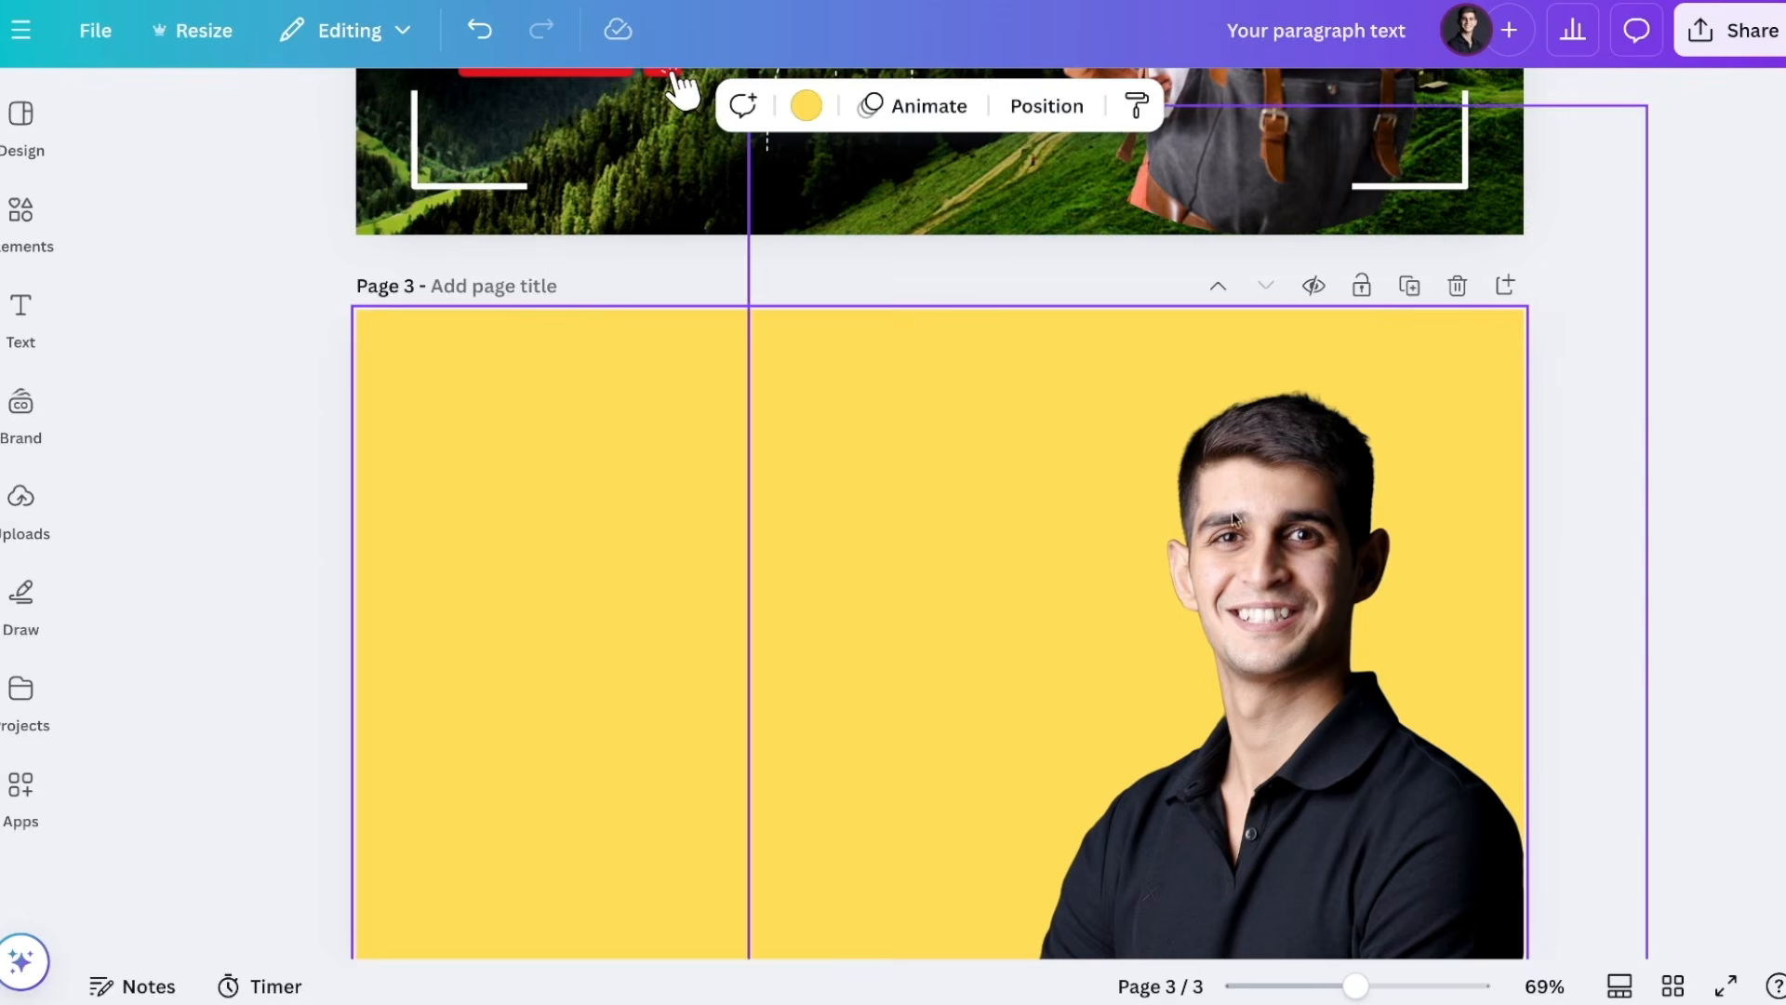
click(1266, 518)
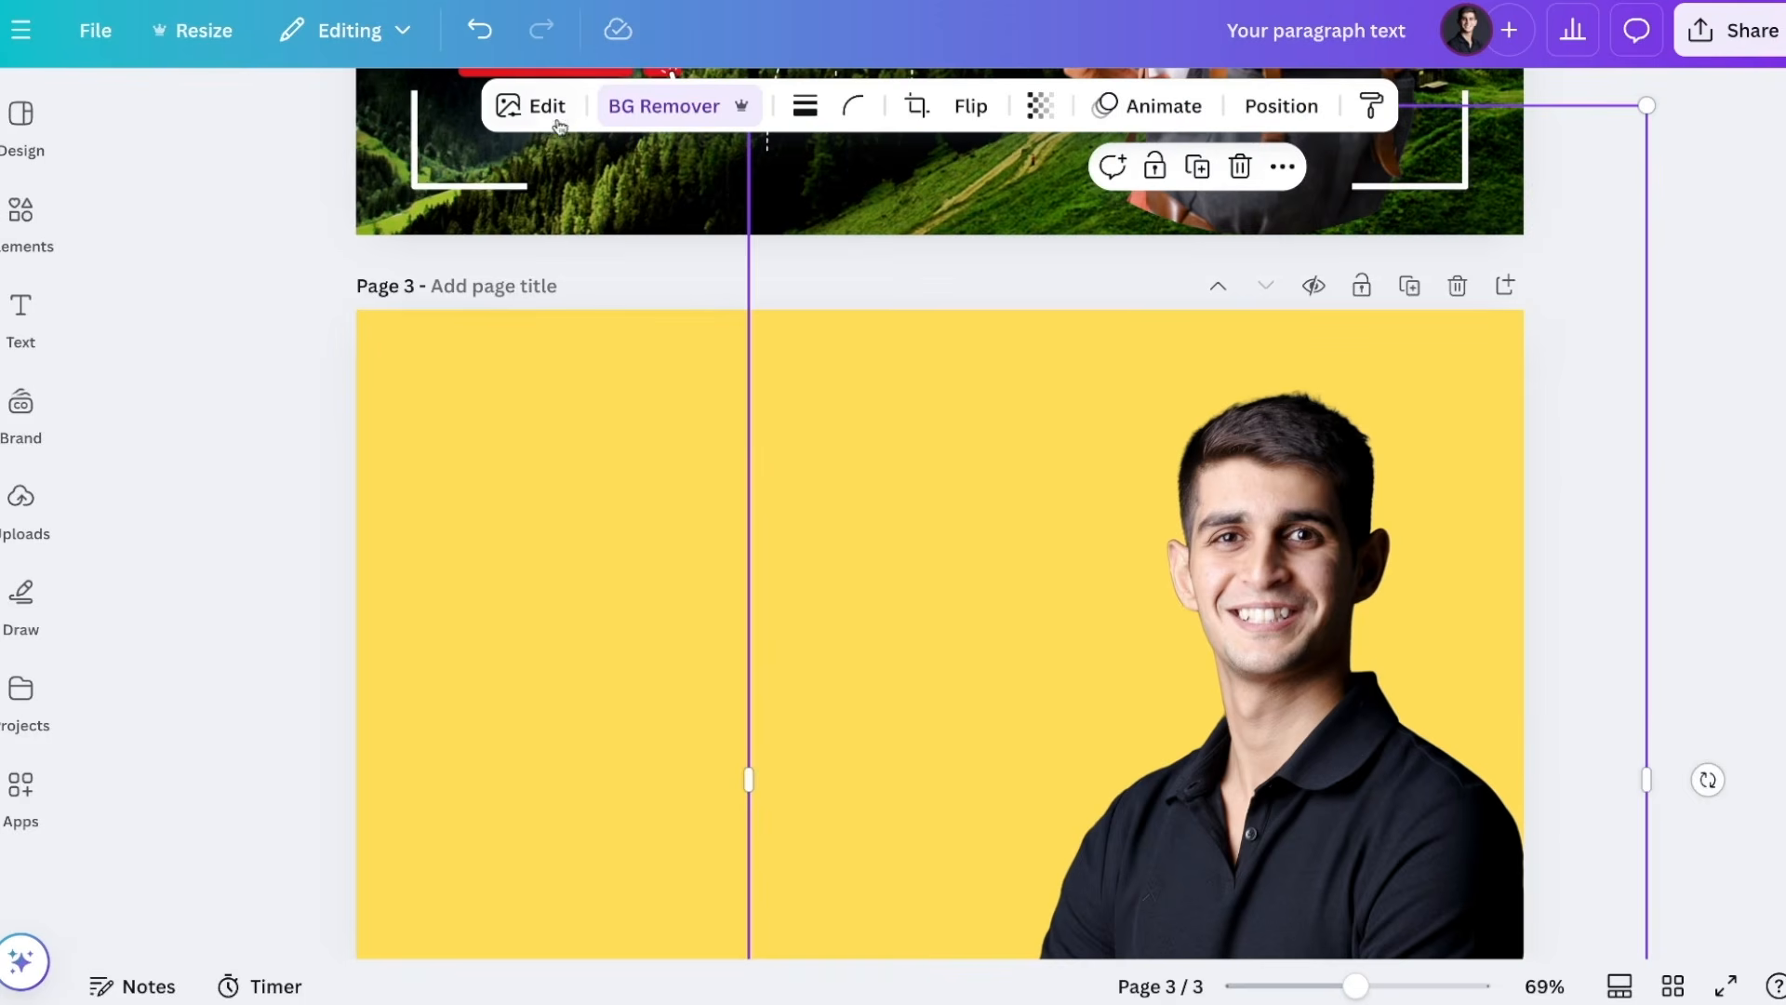
click(532, 105)
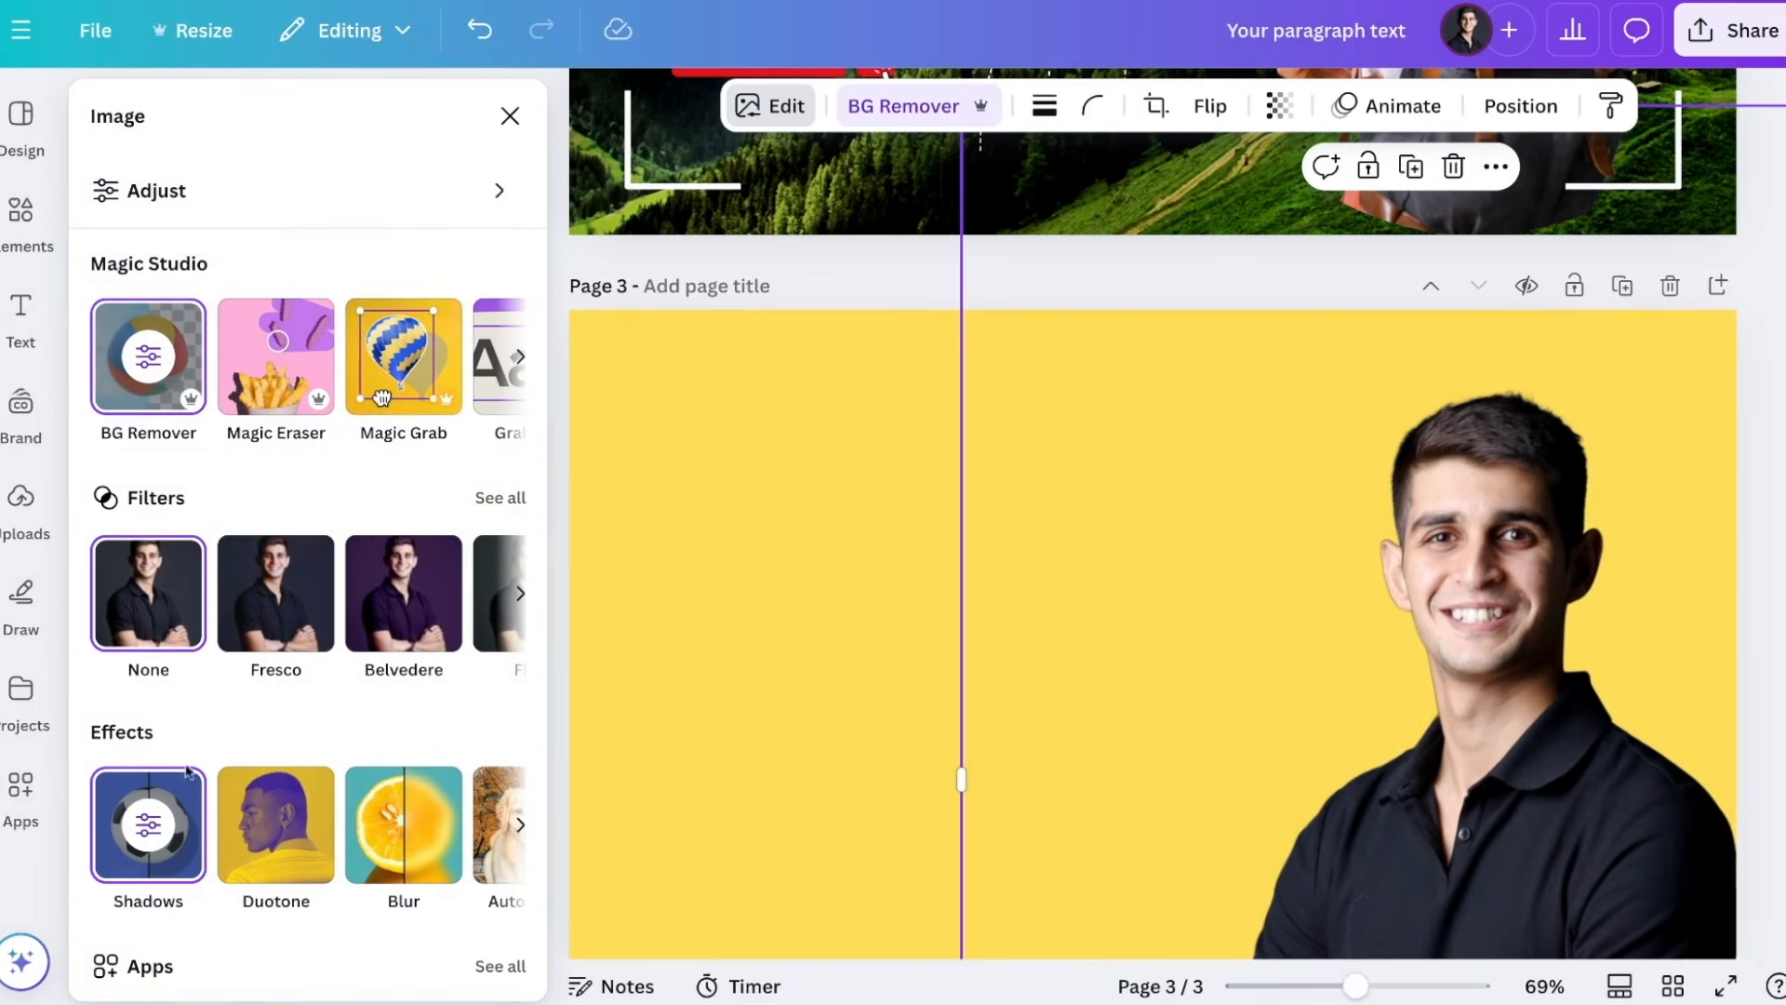
click(186, 867)
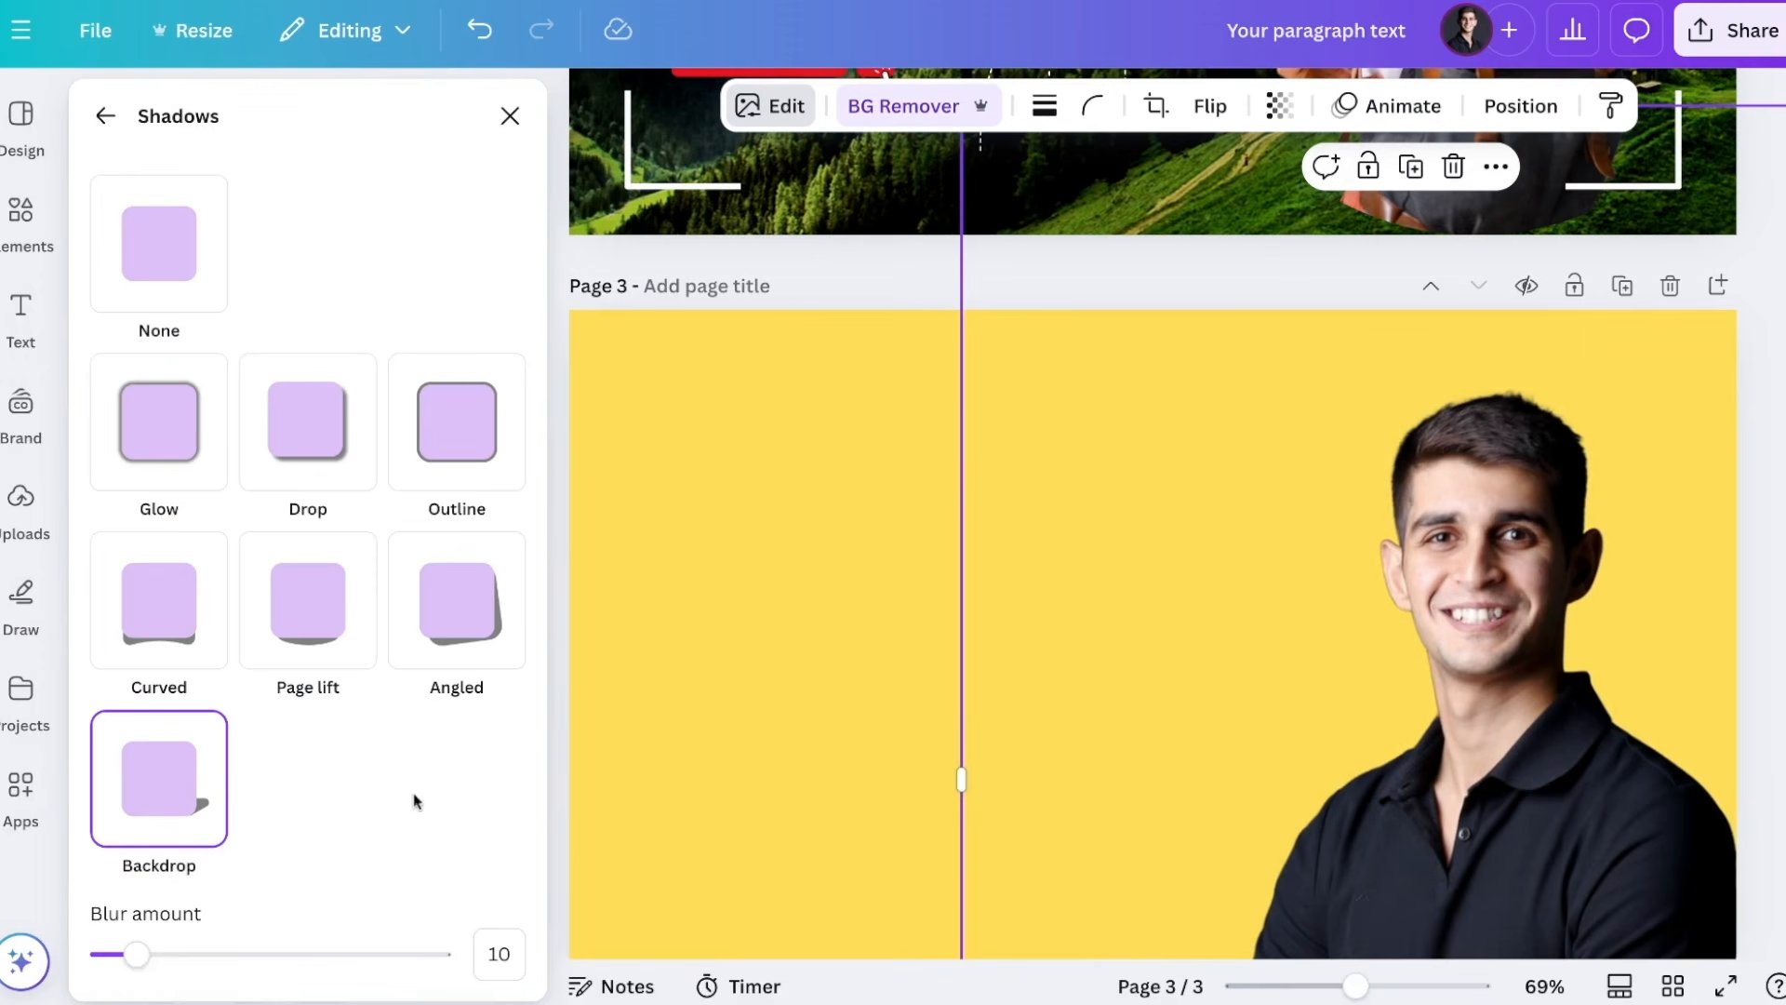
click(479, 505)
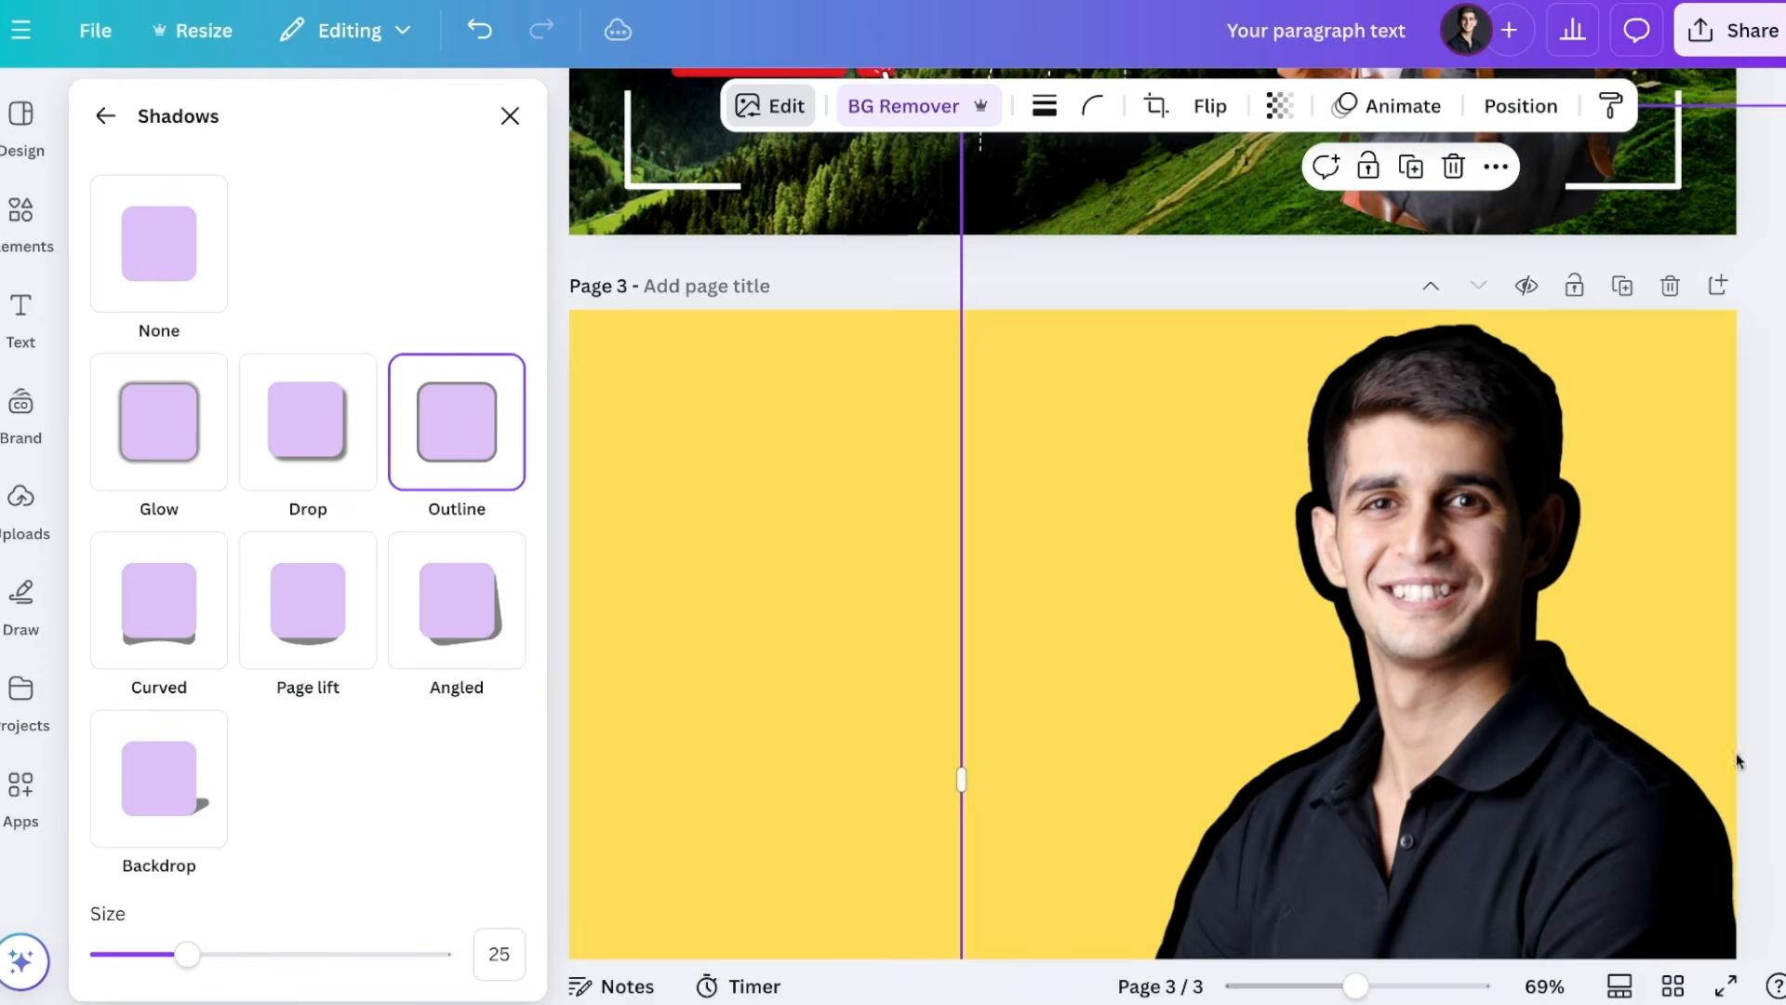
Step: Set the photo outline's colour to #FFF and its size to 22, keeping the intensity at 100
scroll(321, 852, down, 1)
scroll(321, 853, down, 2)
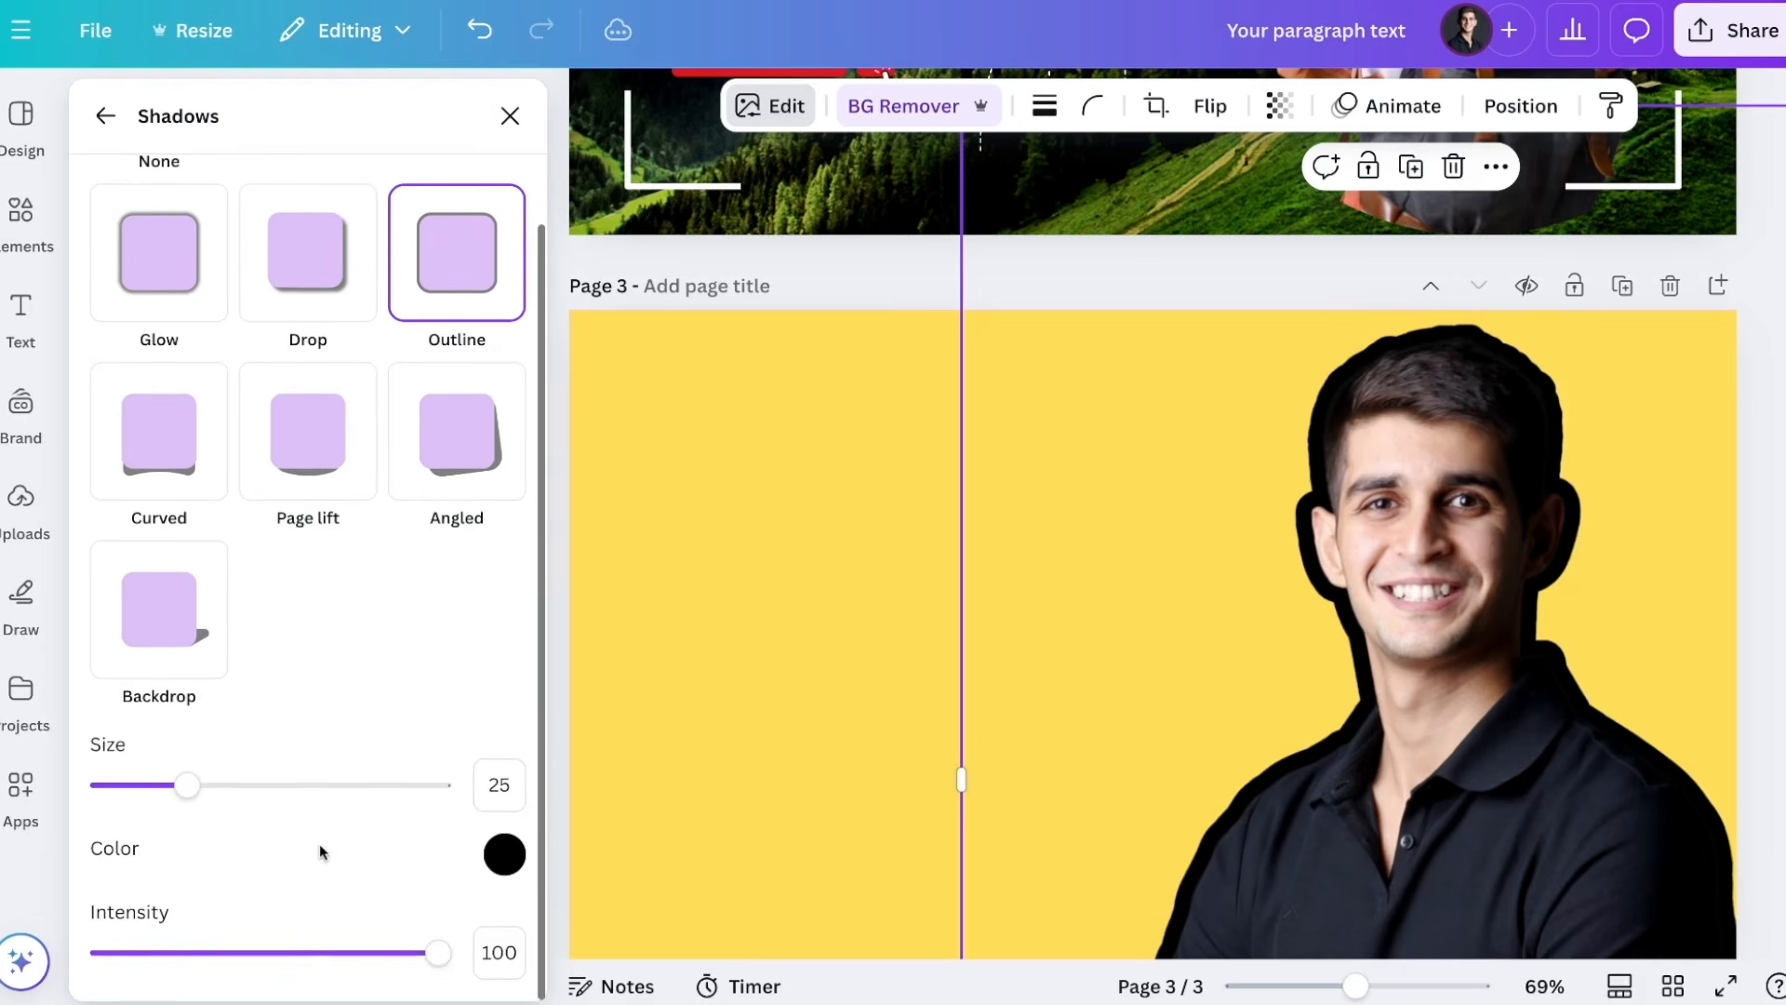
click(501, 854)
text(#FFF)
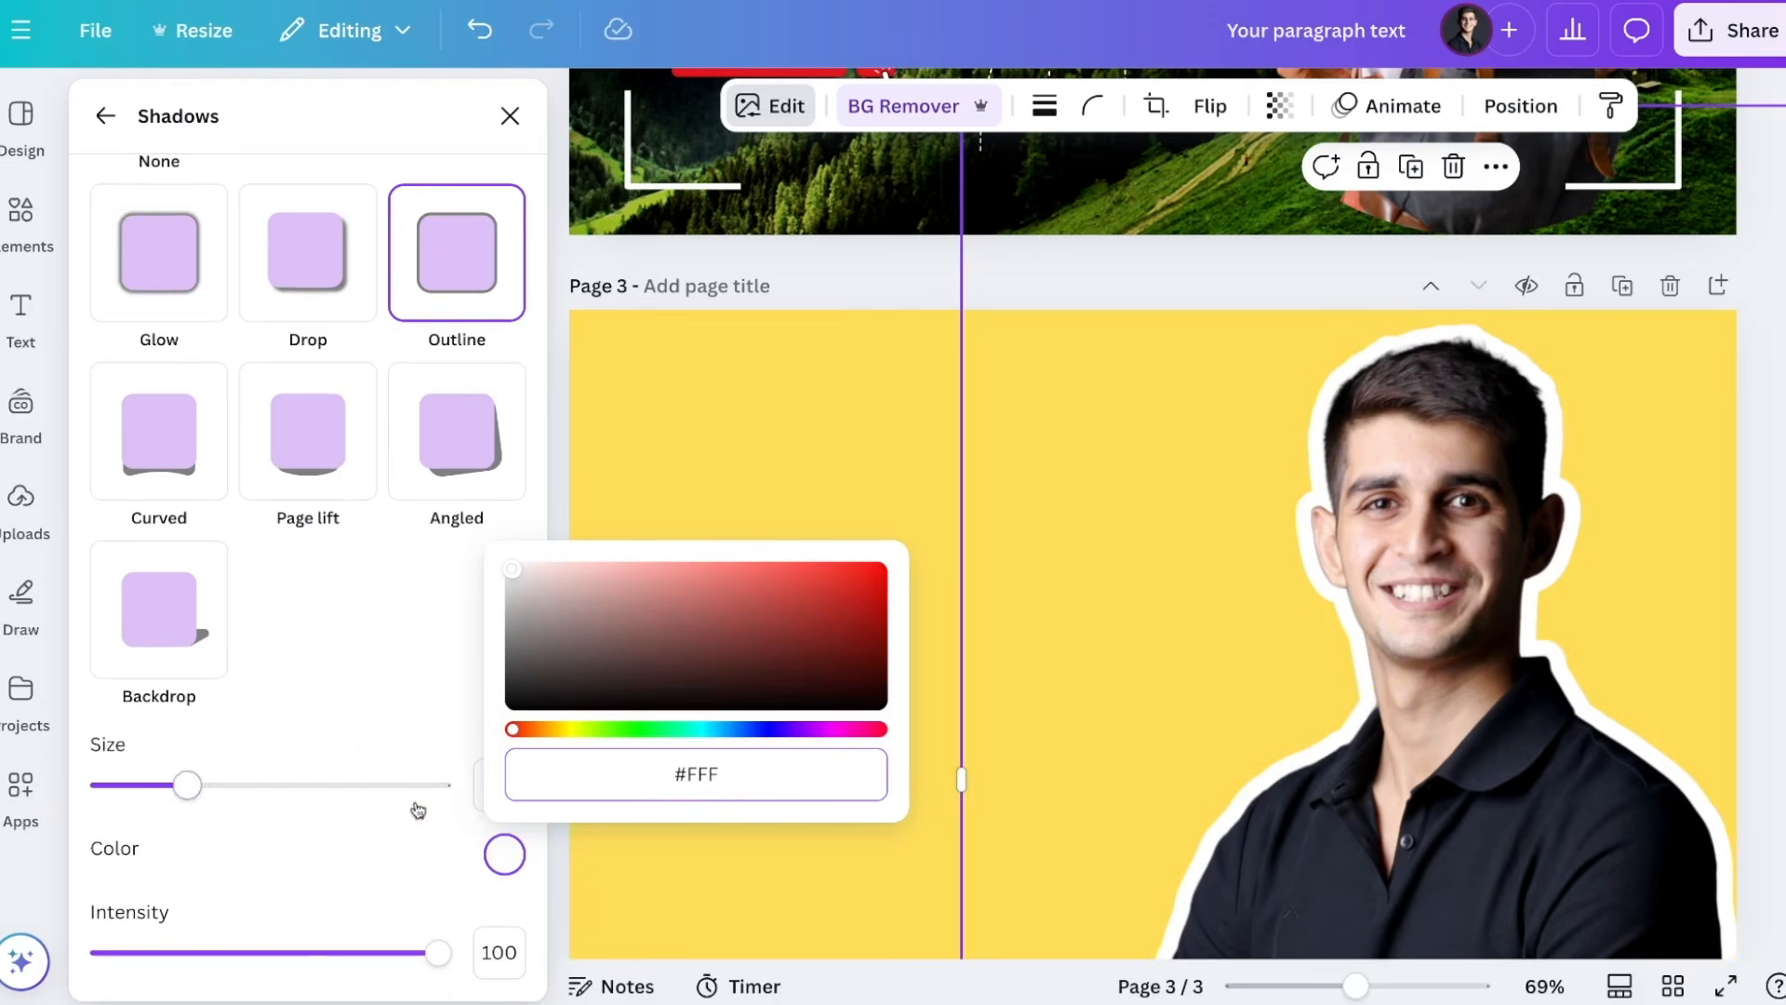
click(347, 746)
mouse_move(195, 789)
mouse_down()
mouse_move(406, 787)
mouse_move(177, 786)
mouse_up()
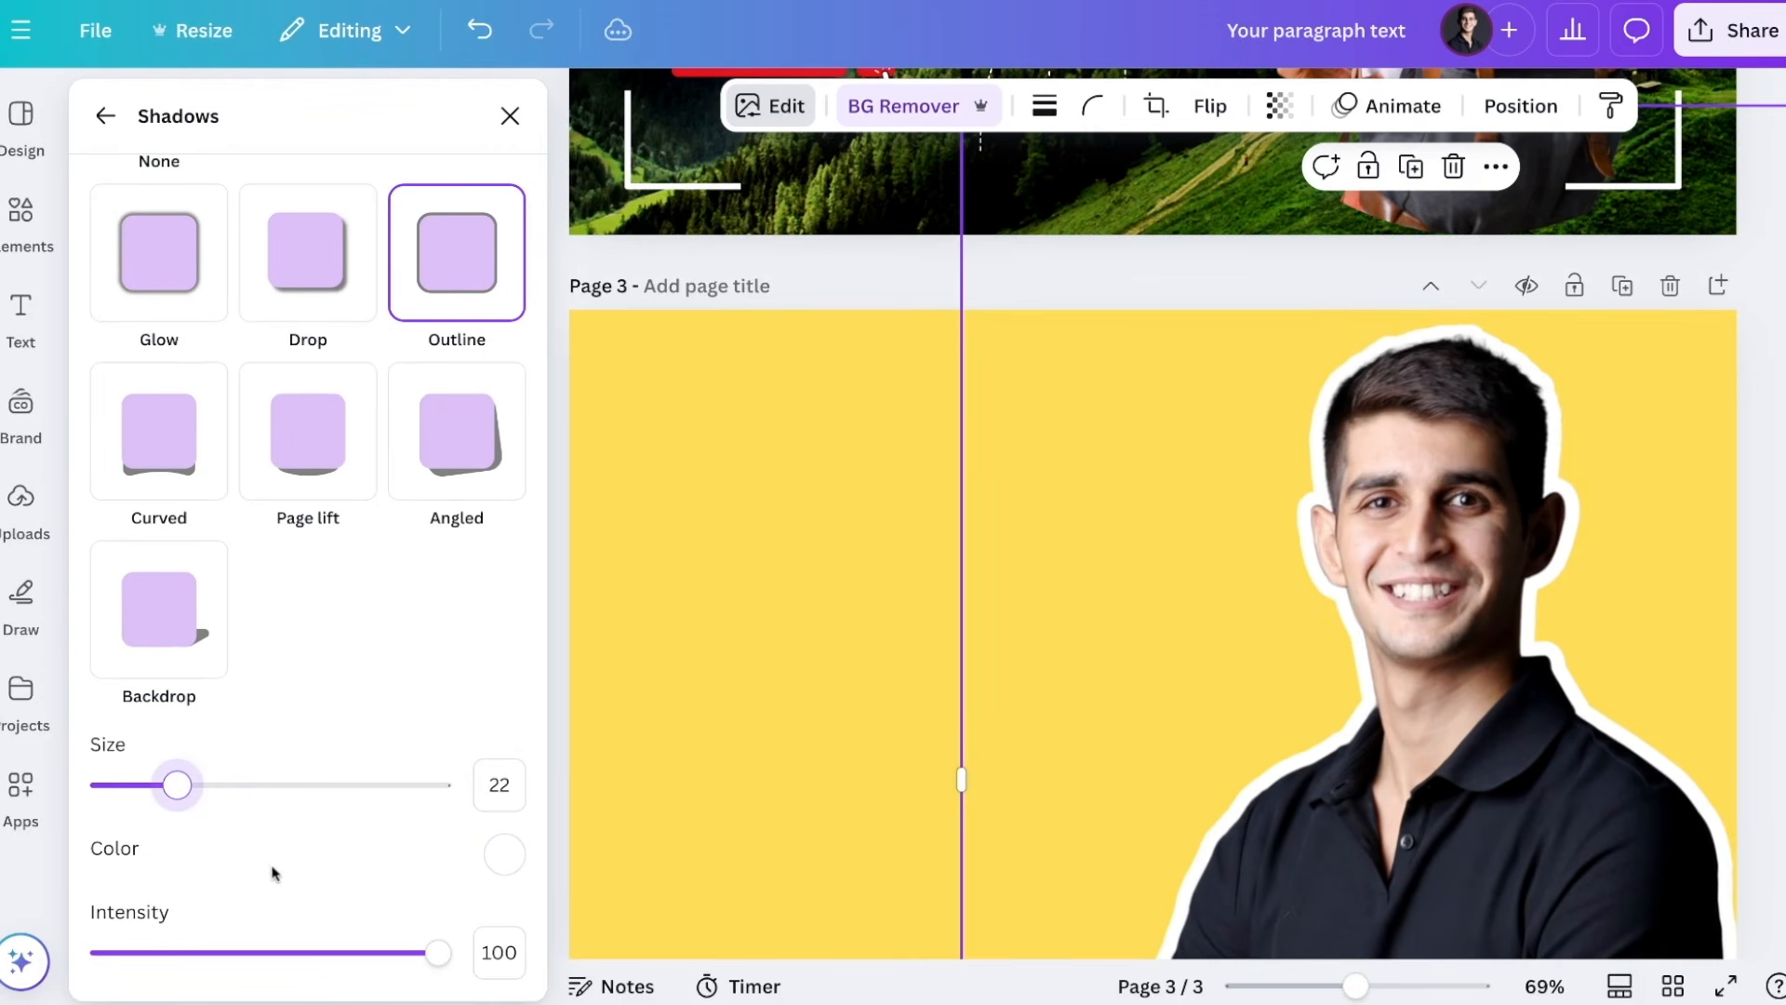
mouse_move(431, 956)
mouse_down()
mouse_move(259, 954)
mouse_move(430, 957)
mouse_up()
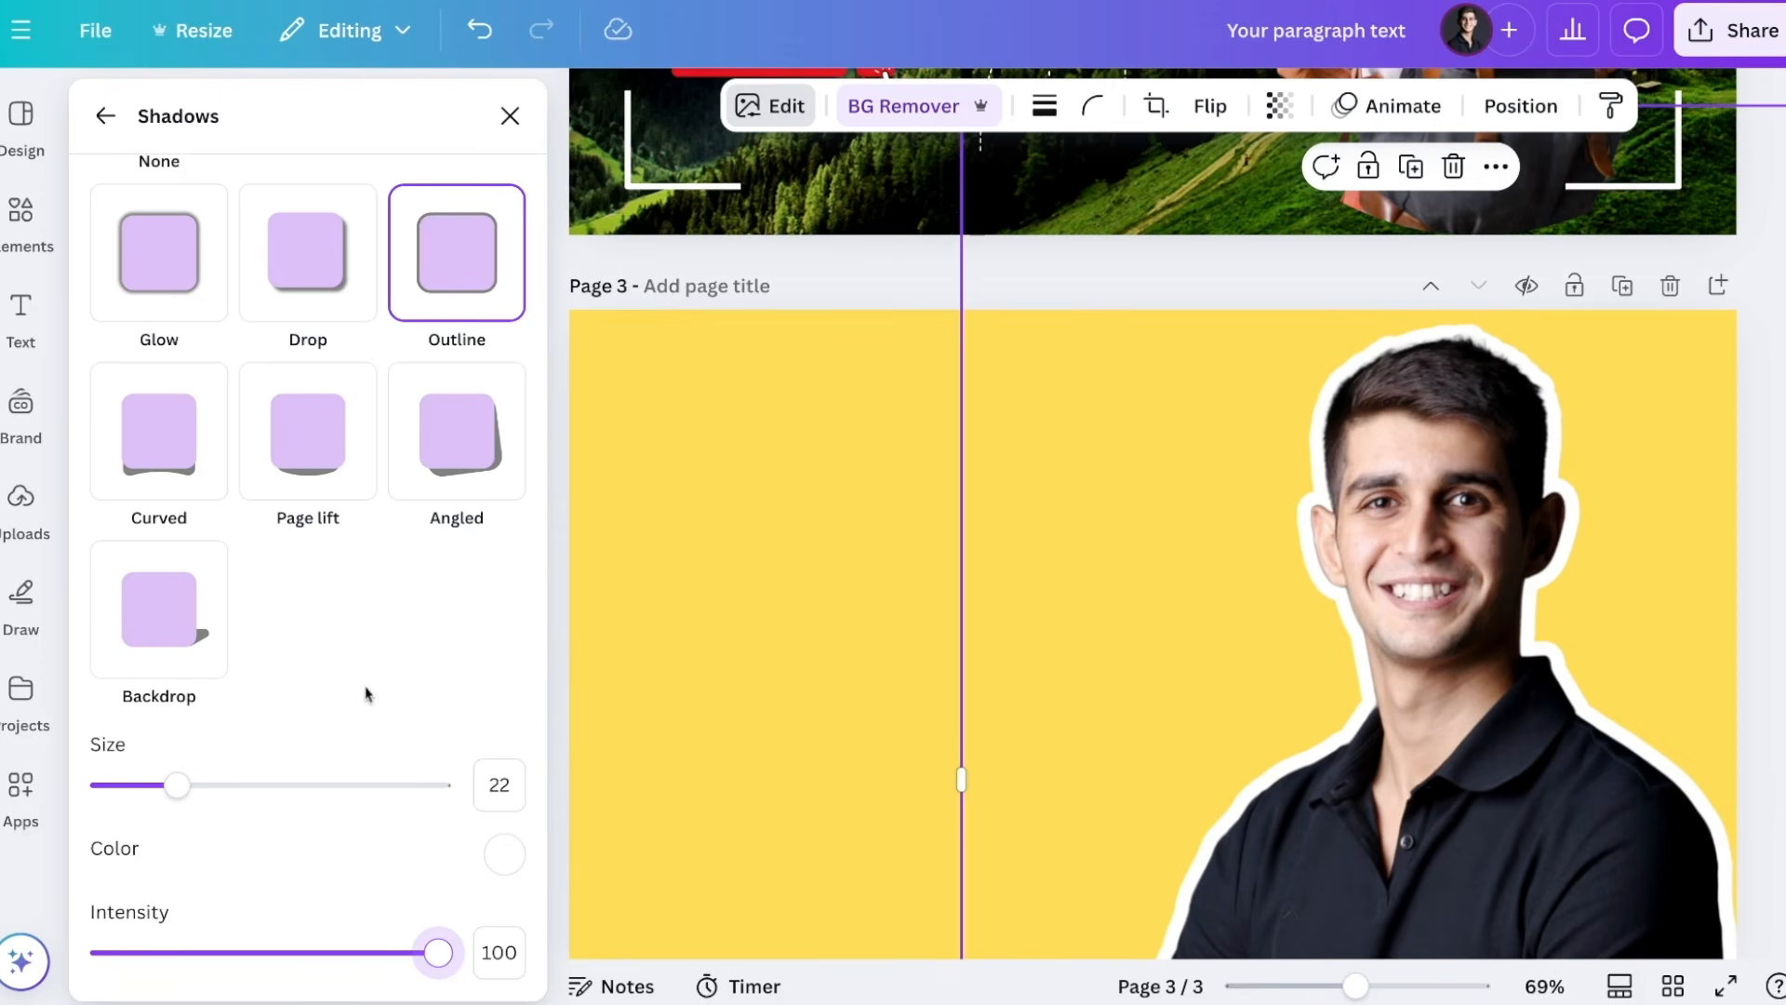
Step: Apply a Glow shadow to the man's photo with size 65, blur amount 22 and colour #000
click(186, 310)
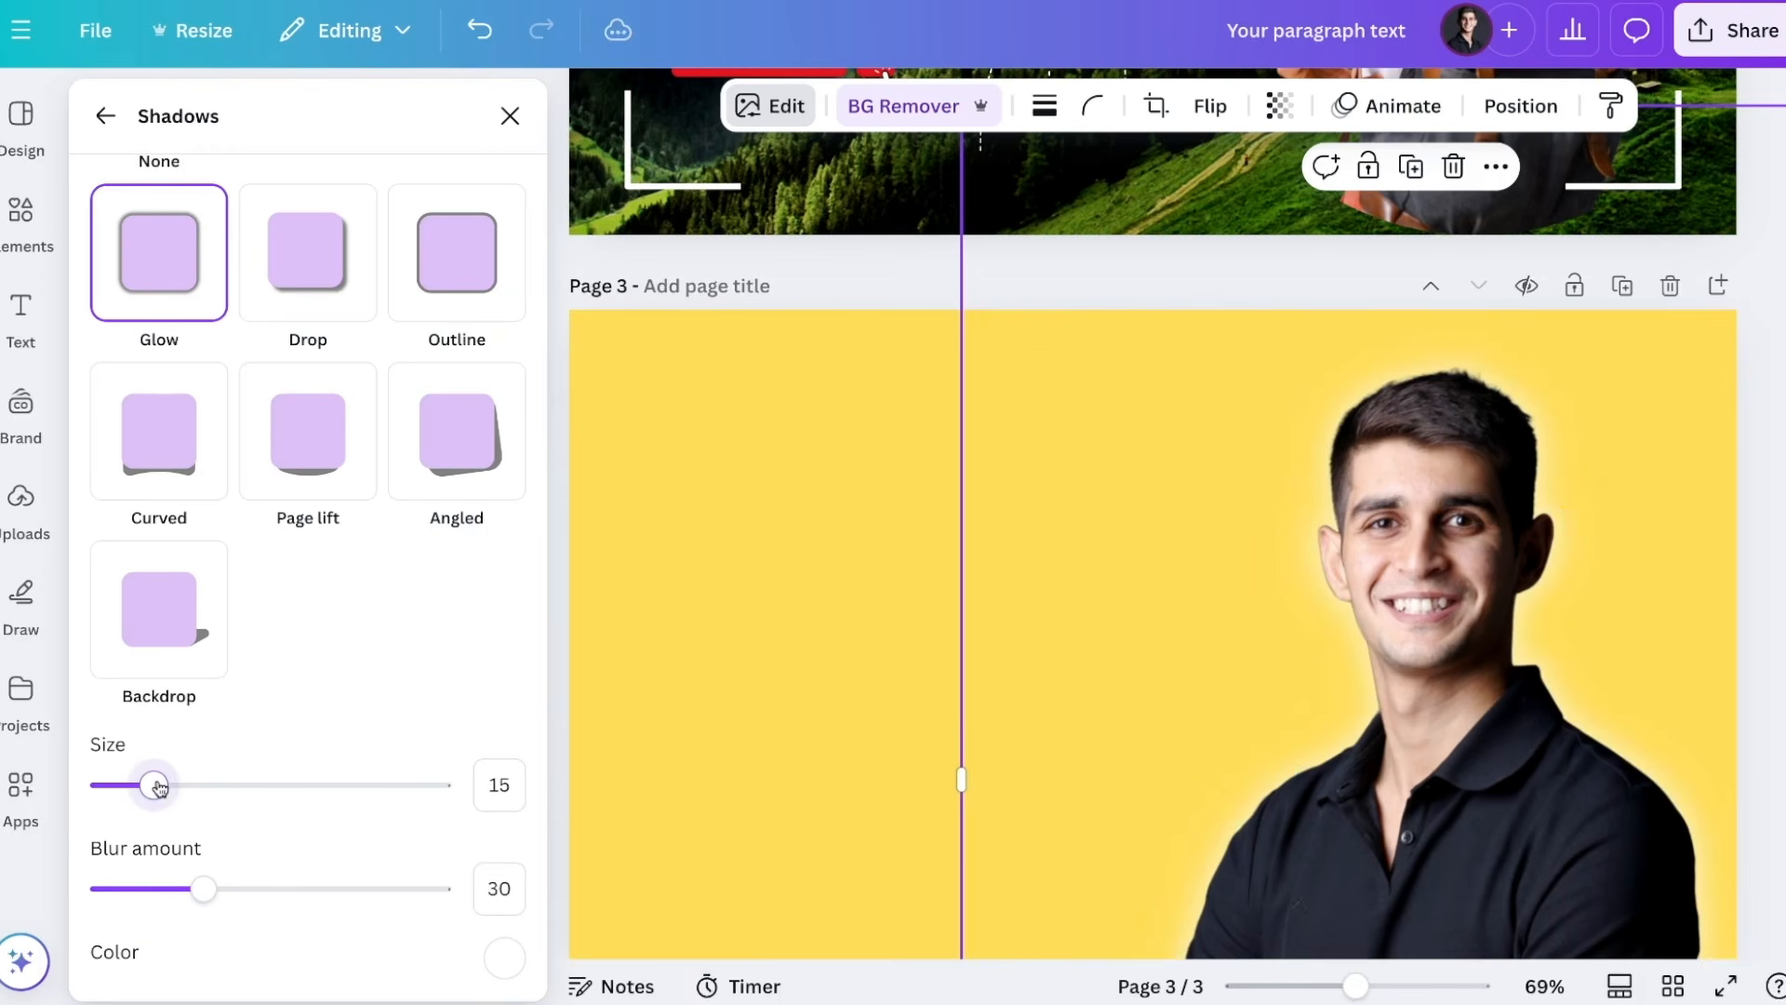
drag(158, 787, 321, 786)
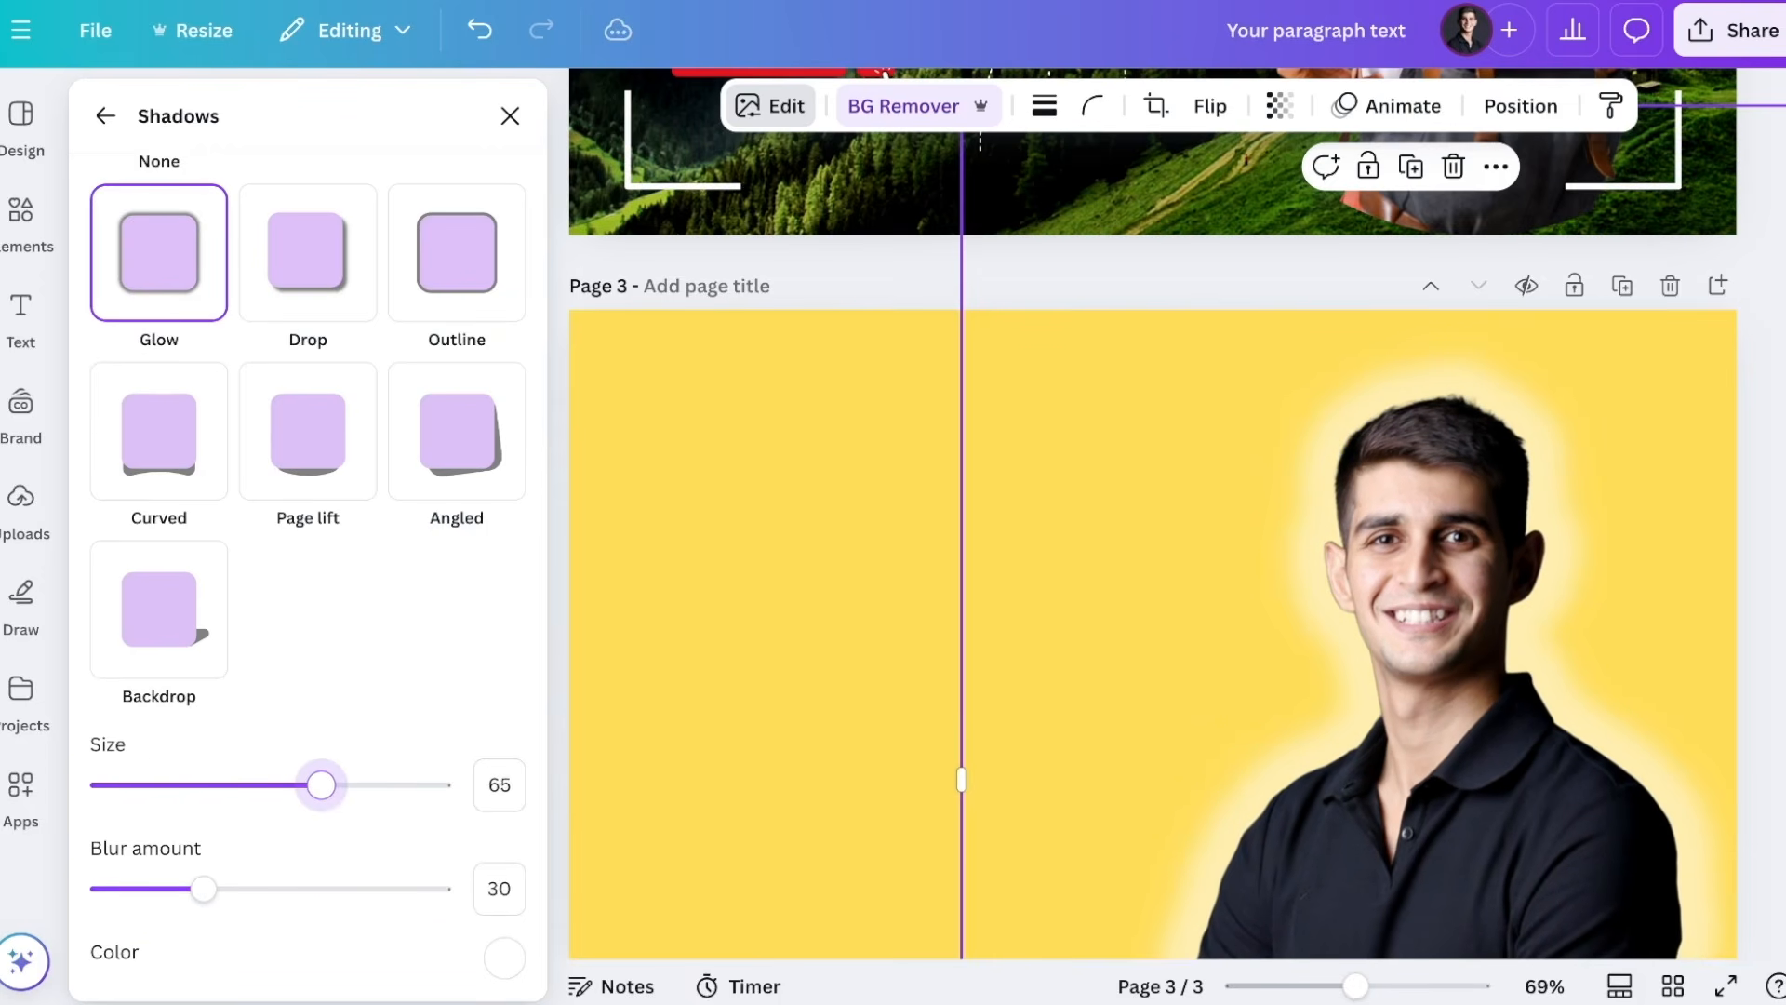
scroll(321, 785, down, 1)
click(506, 856)
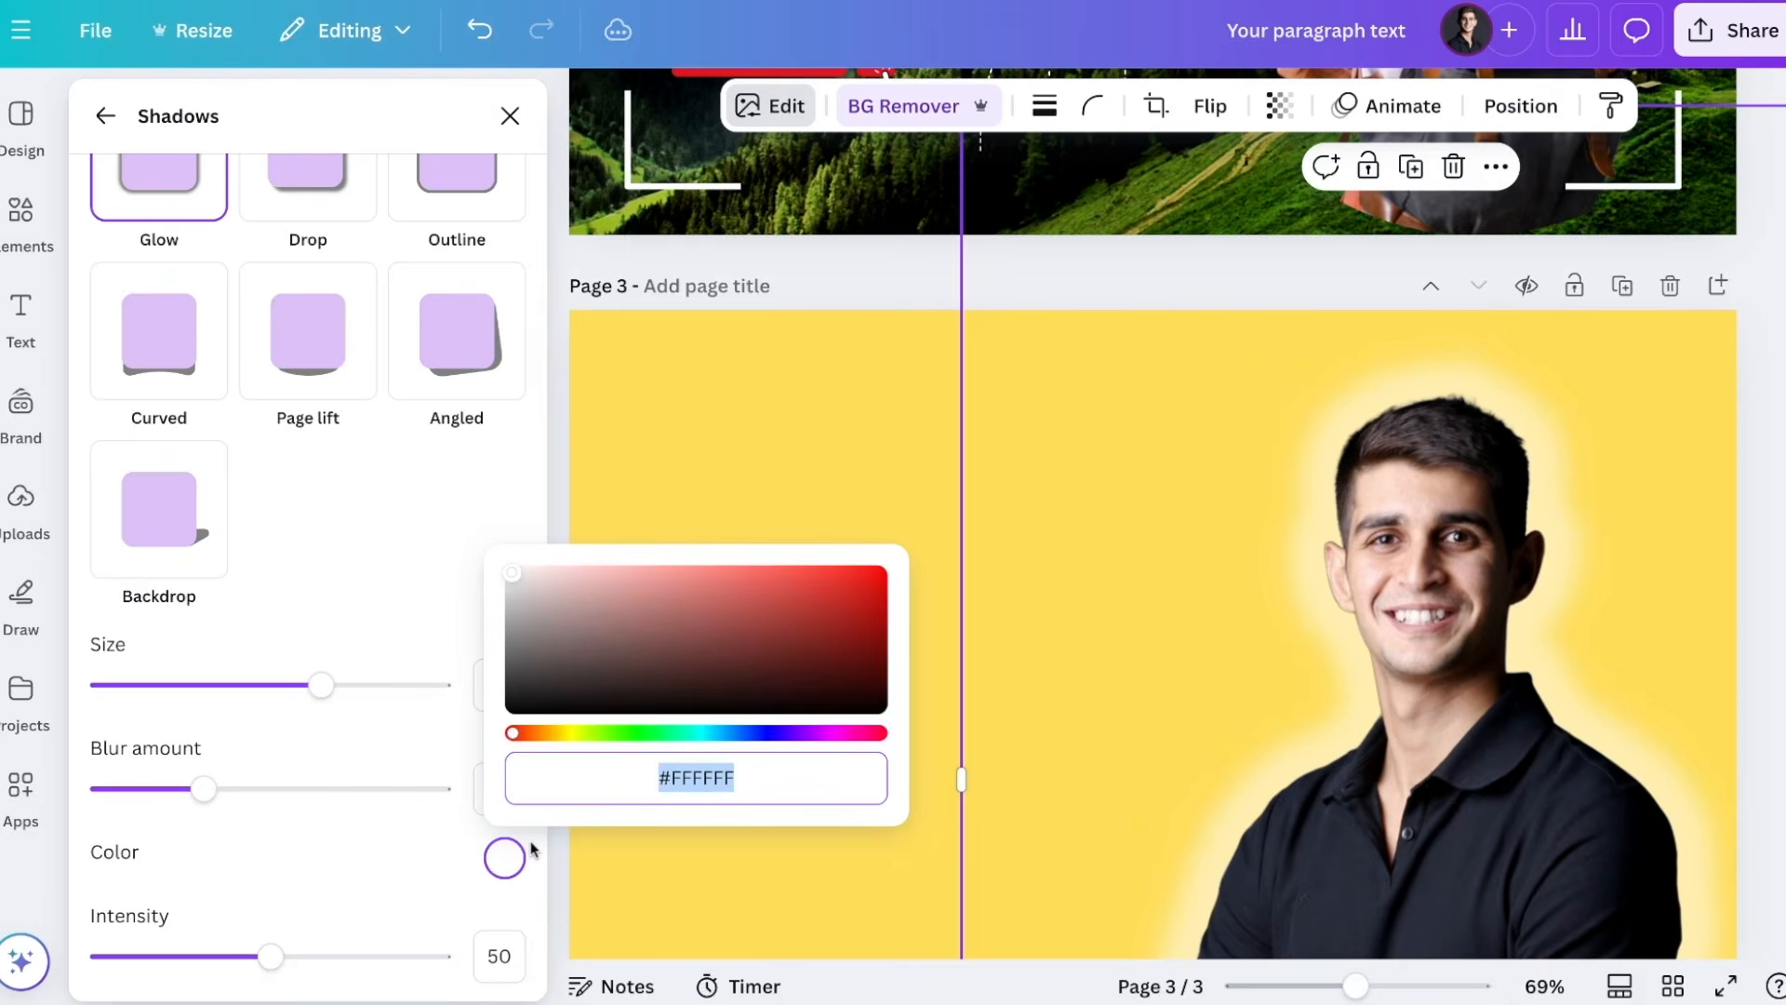
text(#000)
click(393, 578)
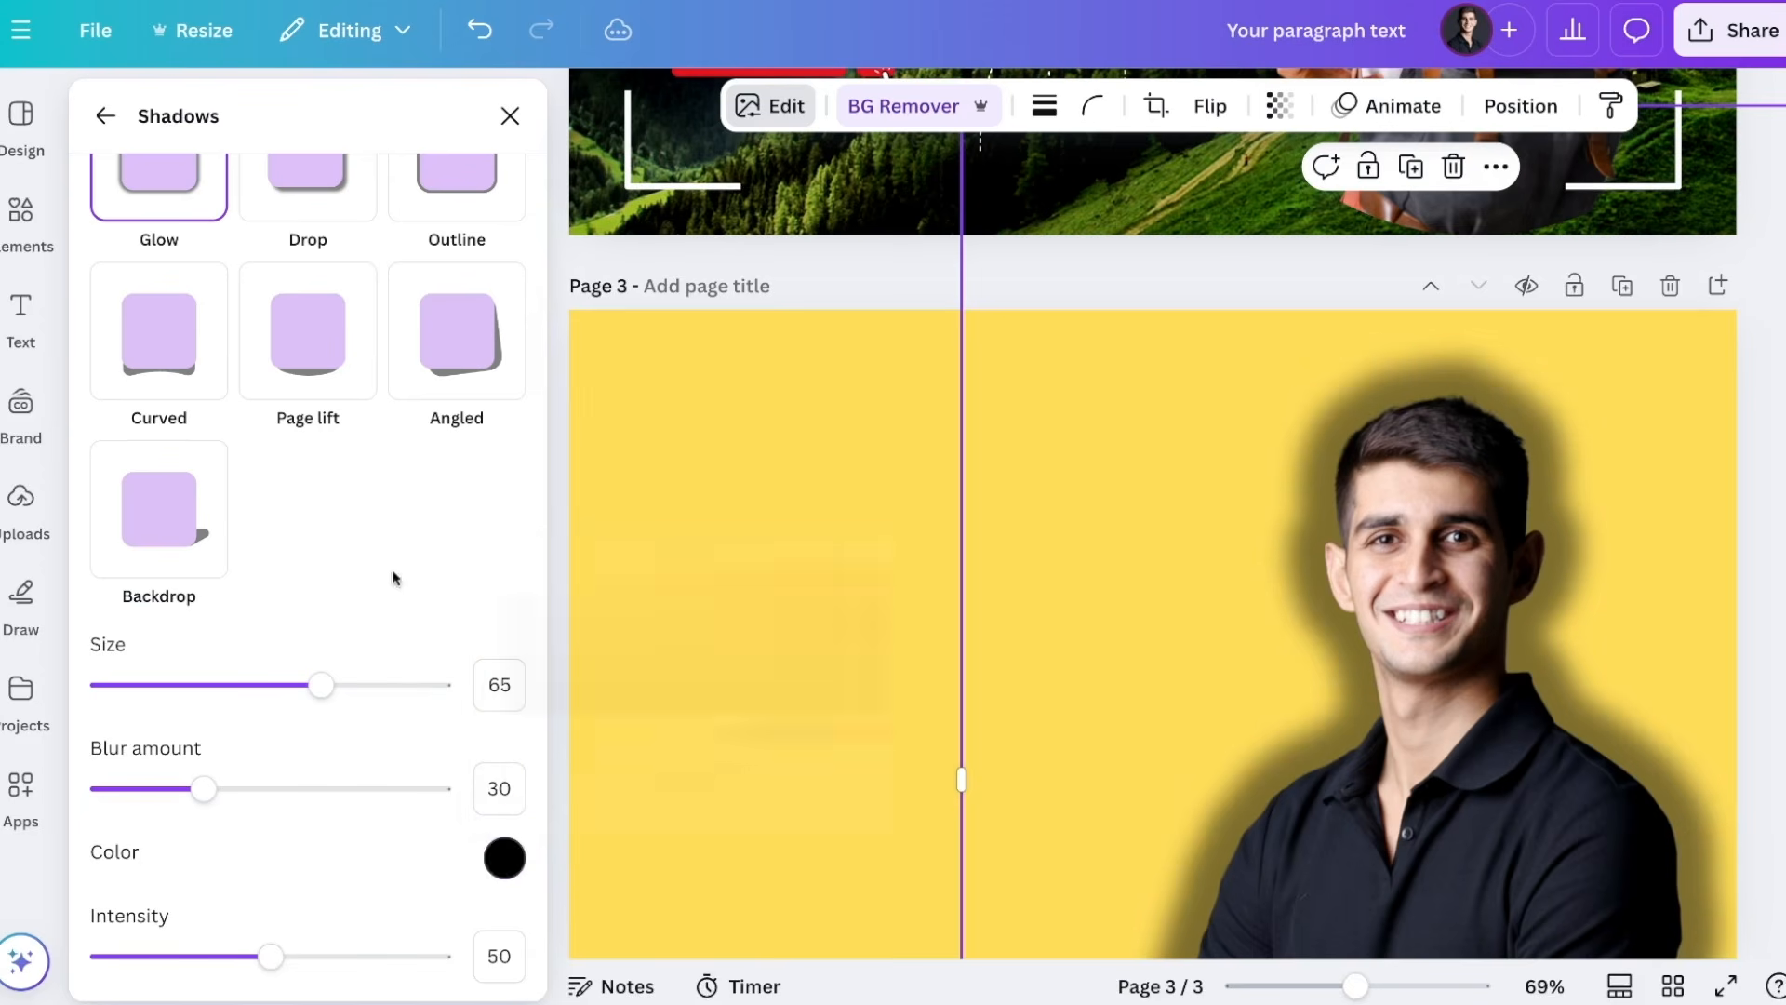
drag(256, 786, 220, 797)
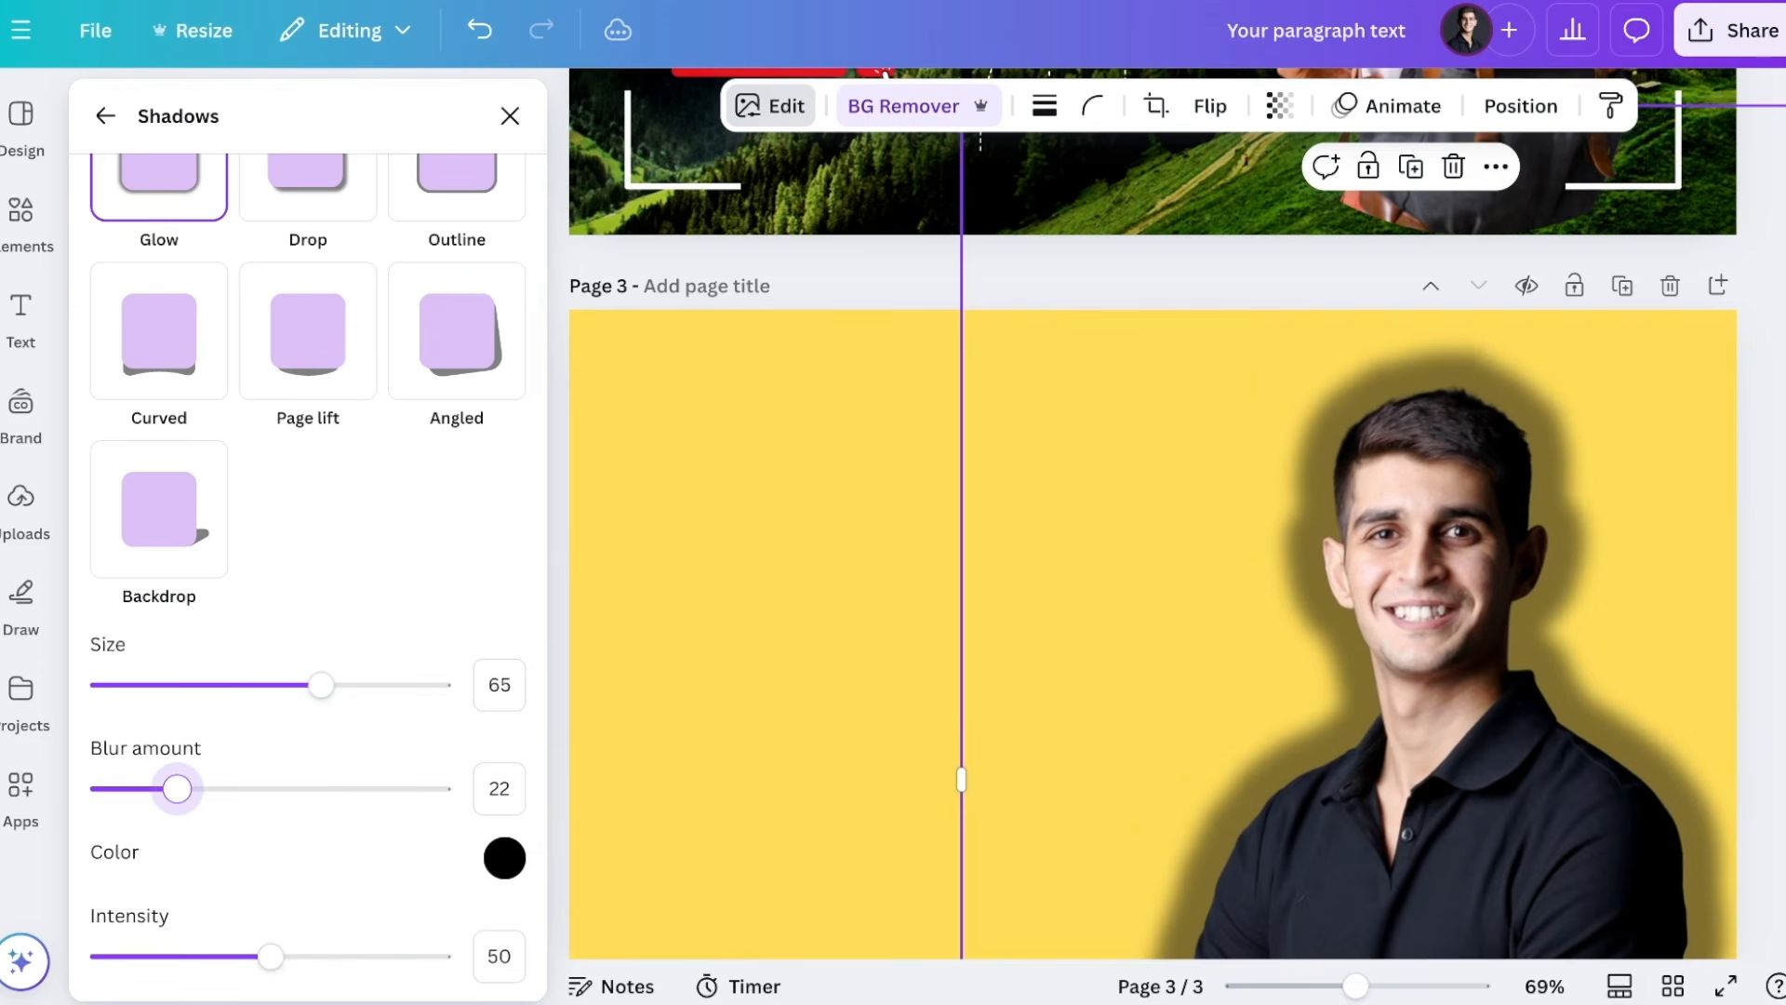
click(838, 583)
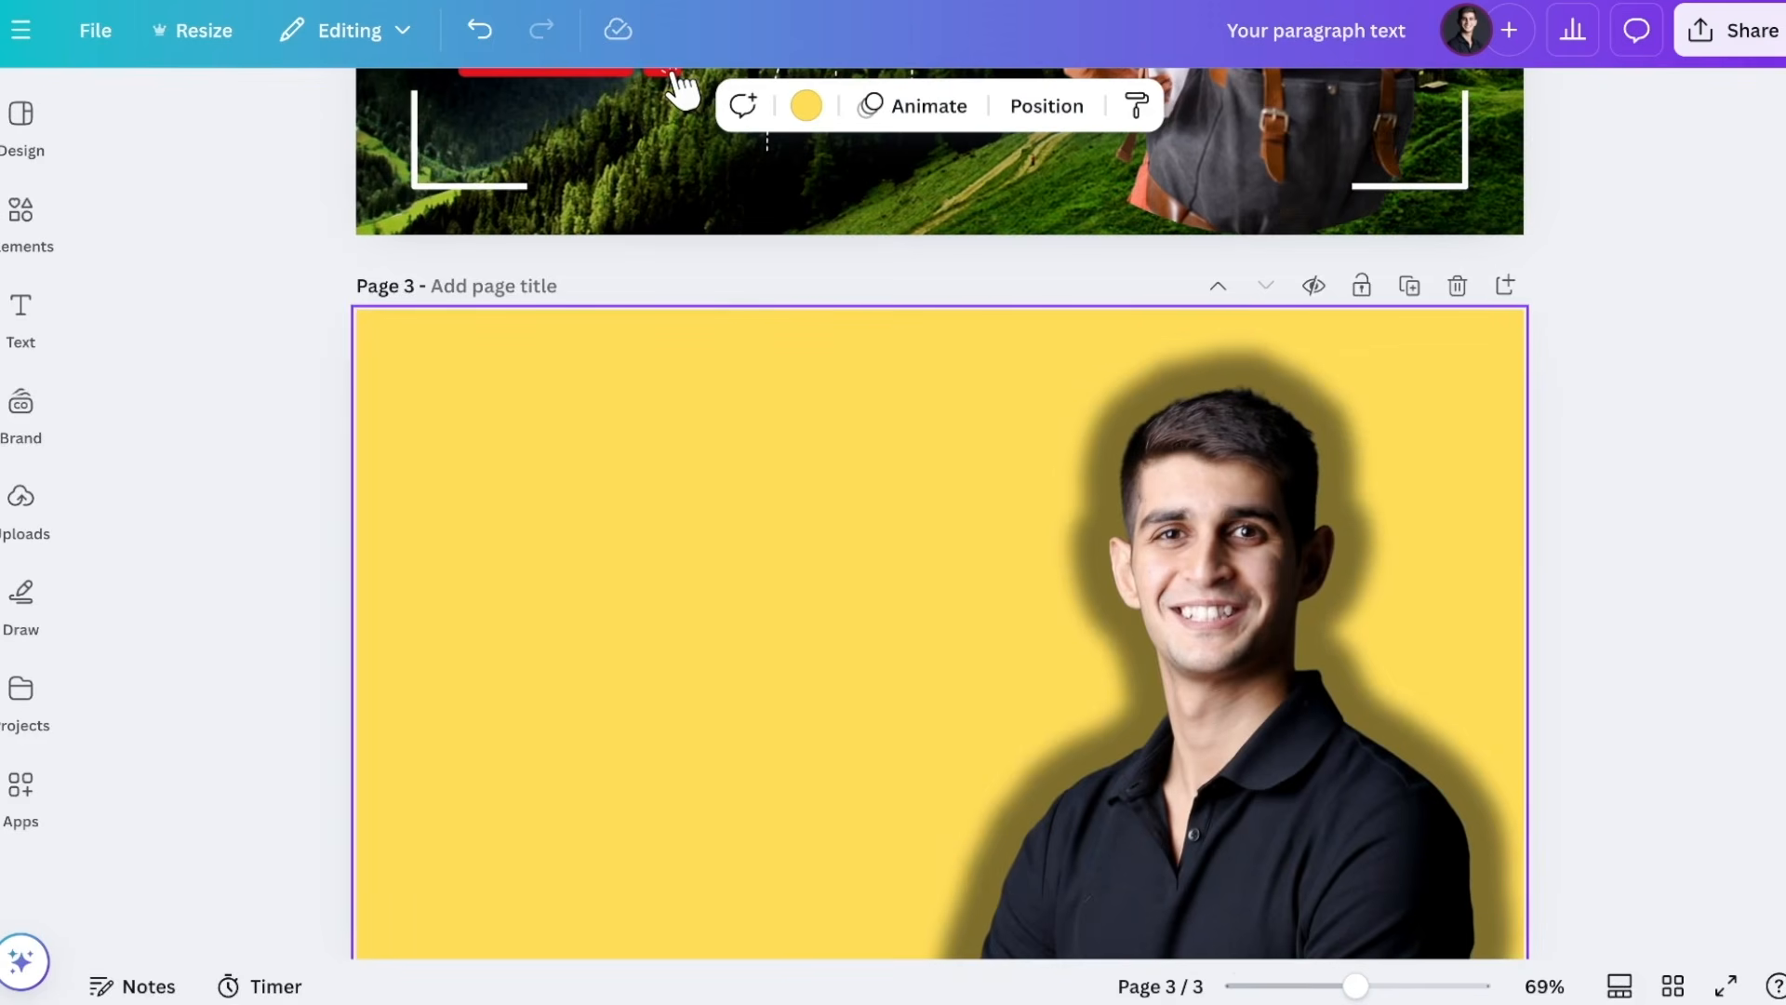
Step: Add a circular frame to page 3, enlarge it to most of the page height and fill it with the man's photo
click(21, 209)
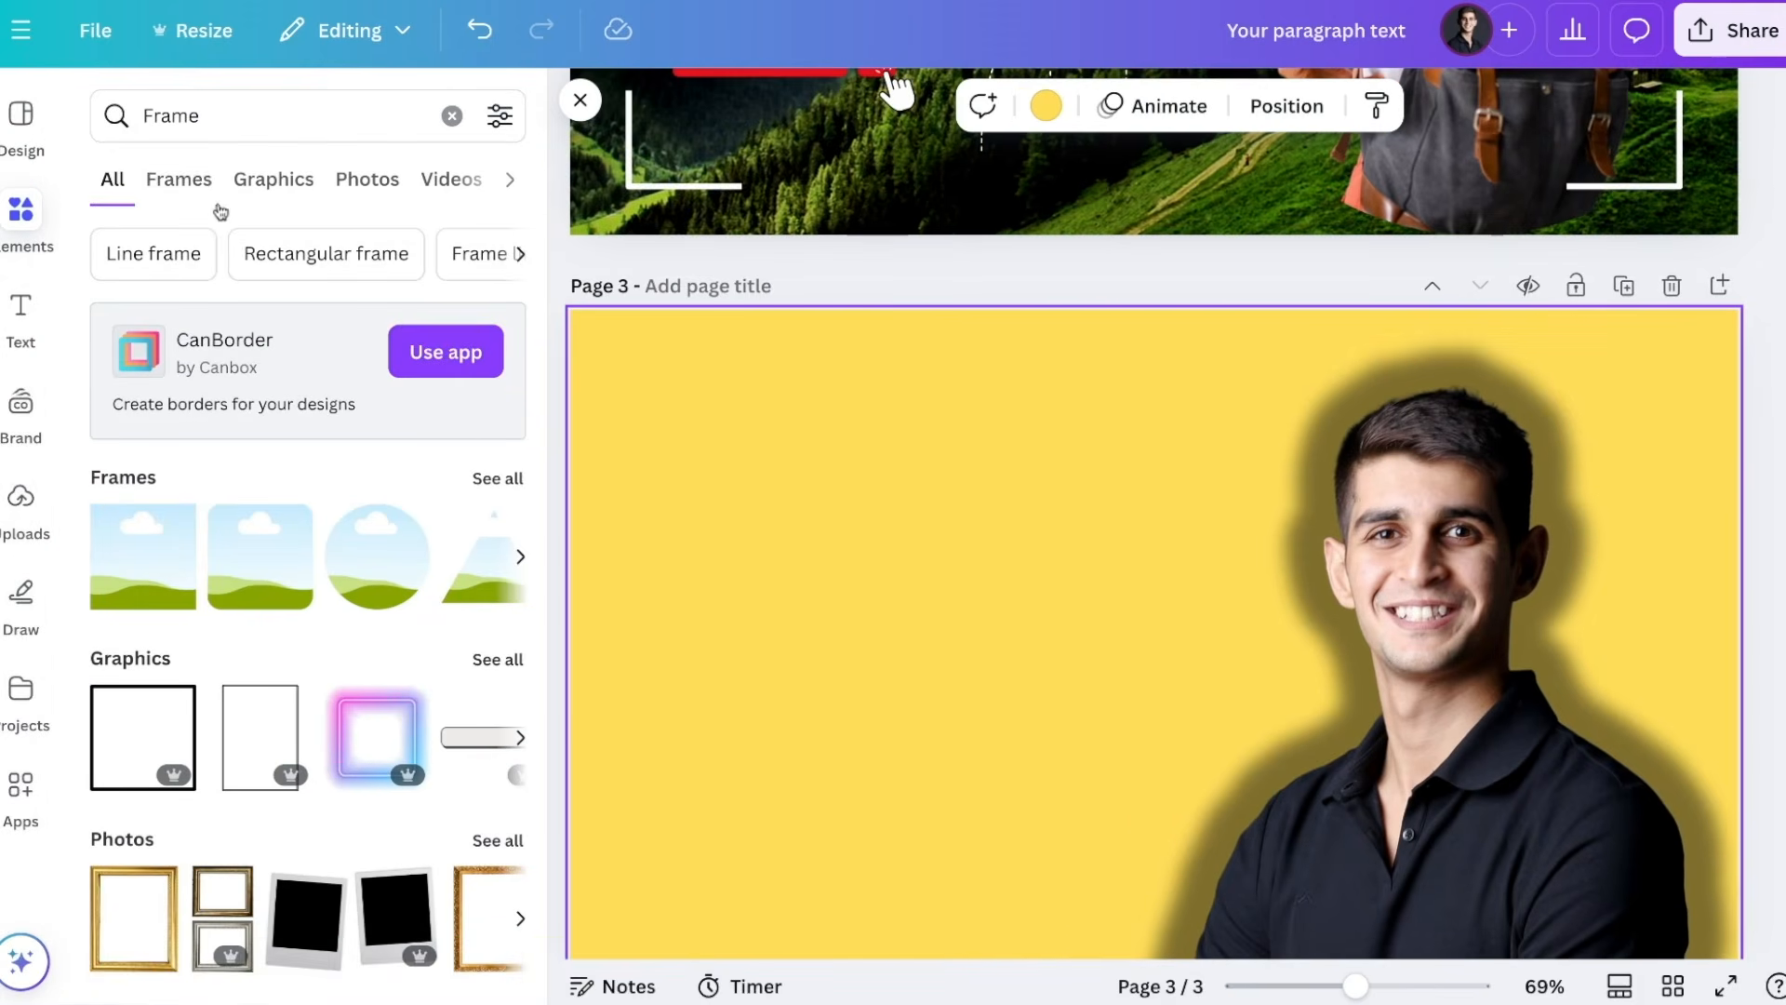
click(186, 184)
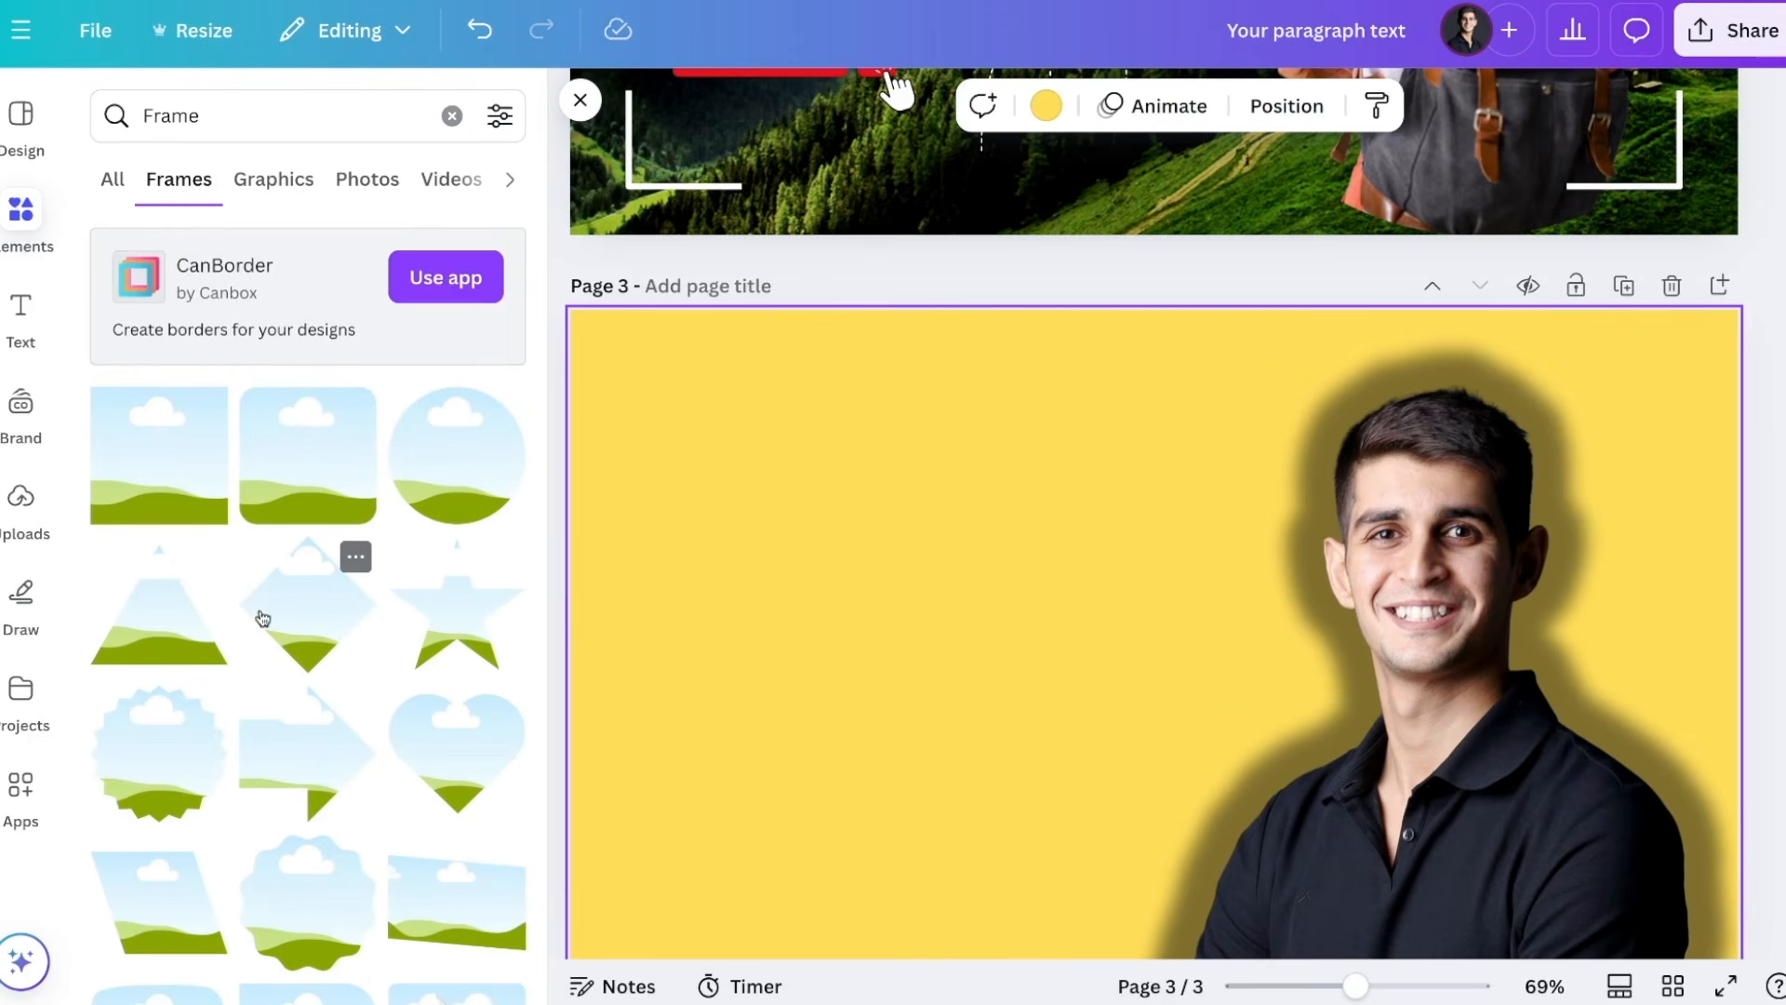
click(426, 459)
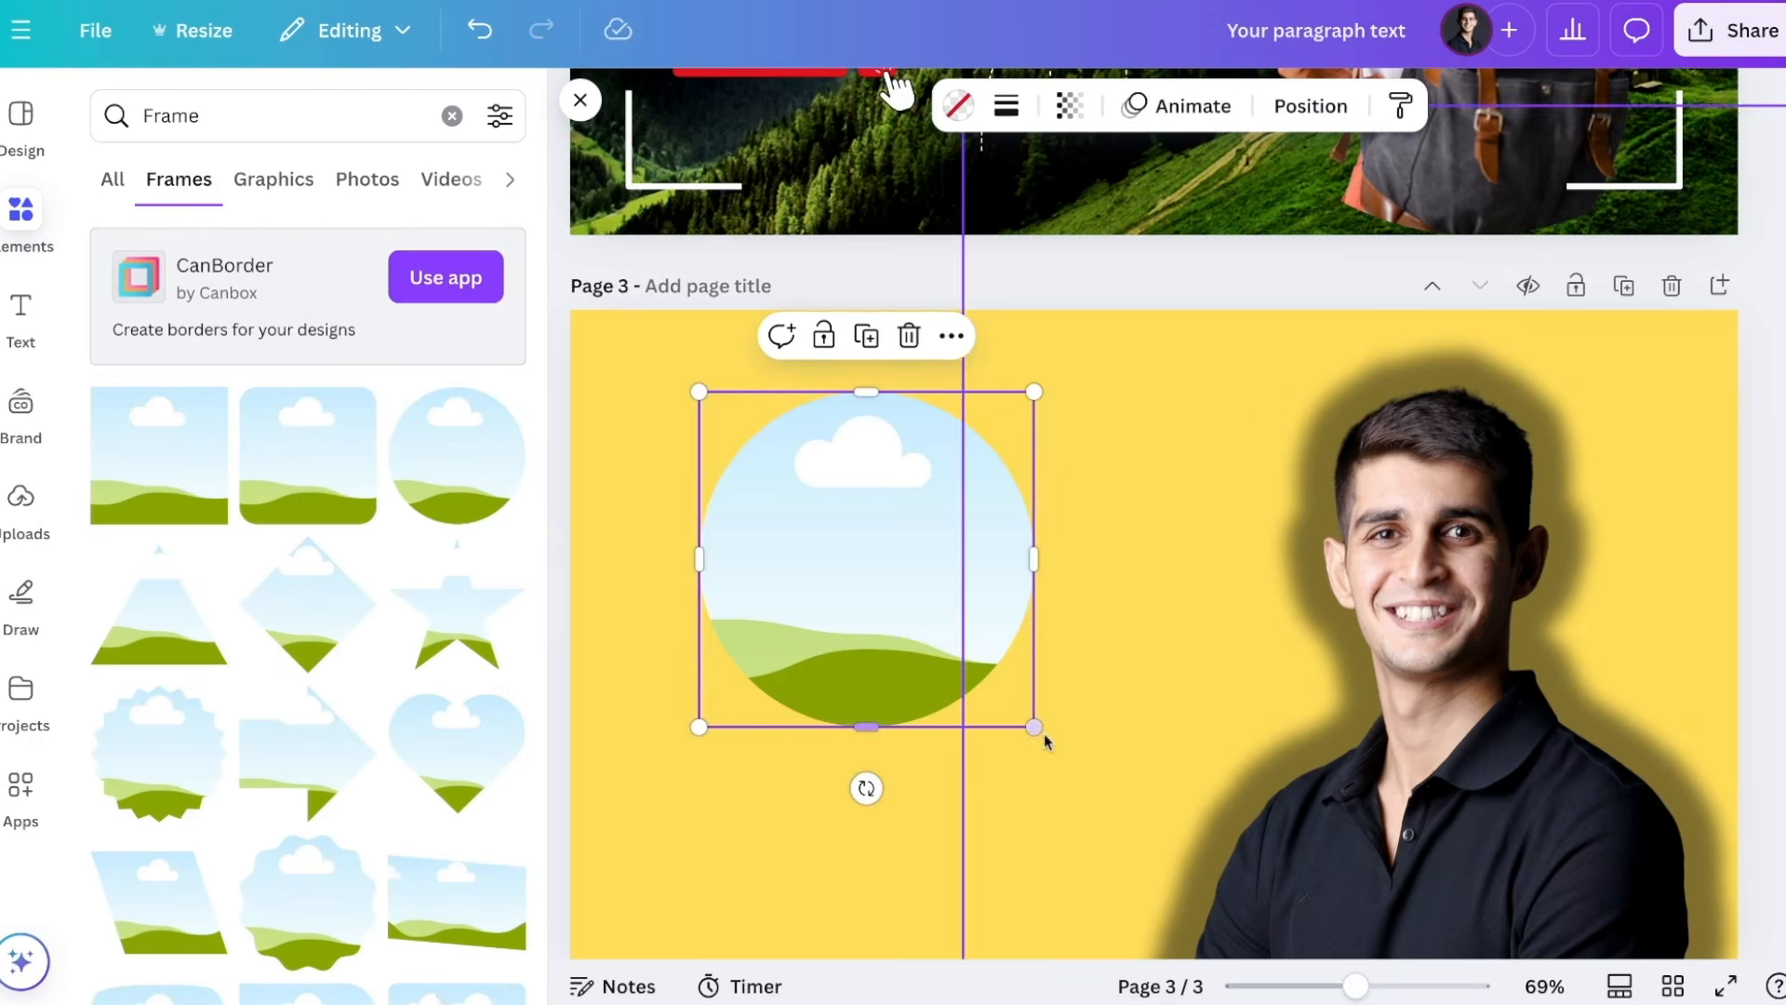
drag(1045, 740, 1220, 909)
drag(1014, 686, 921, 688)
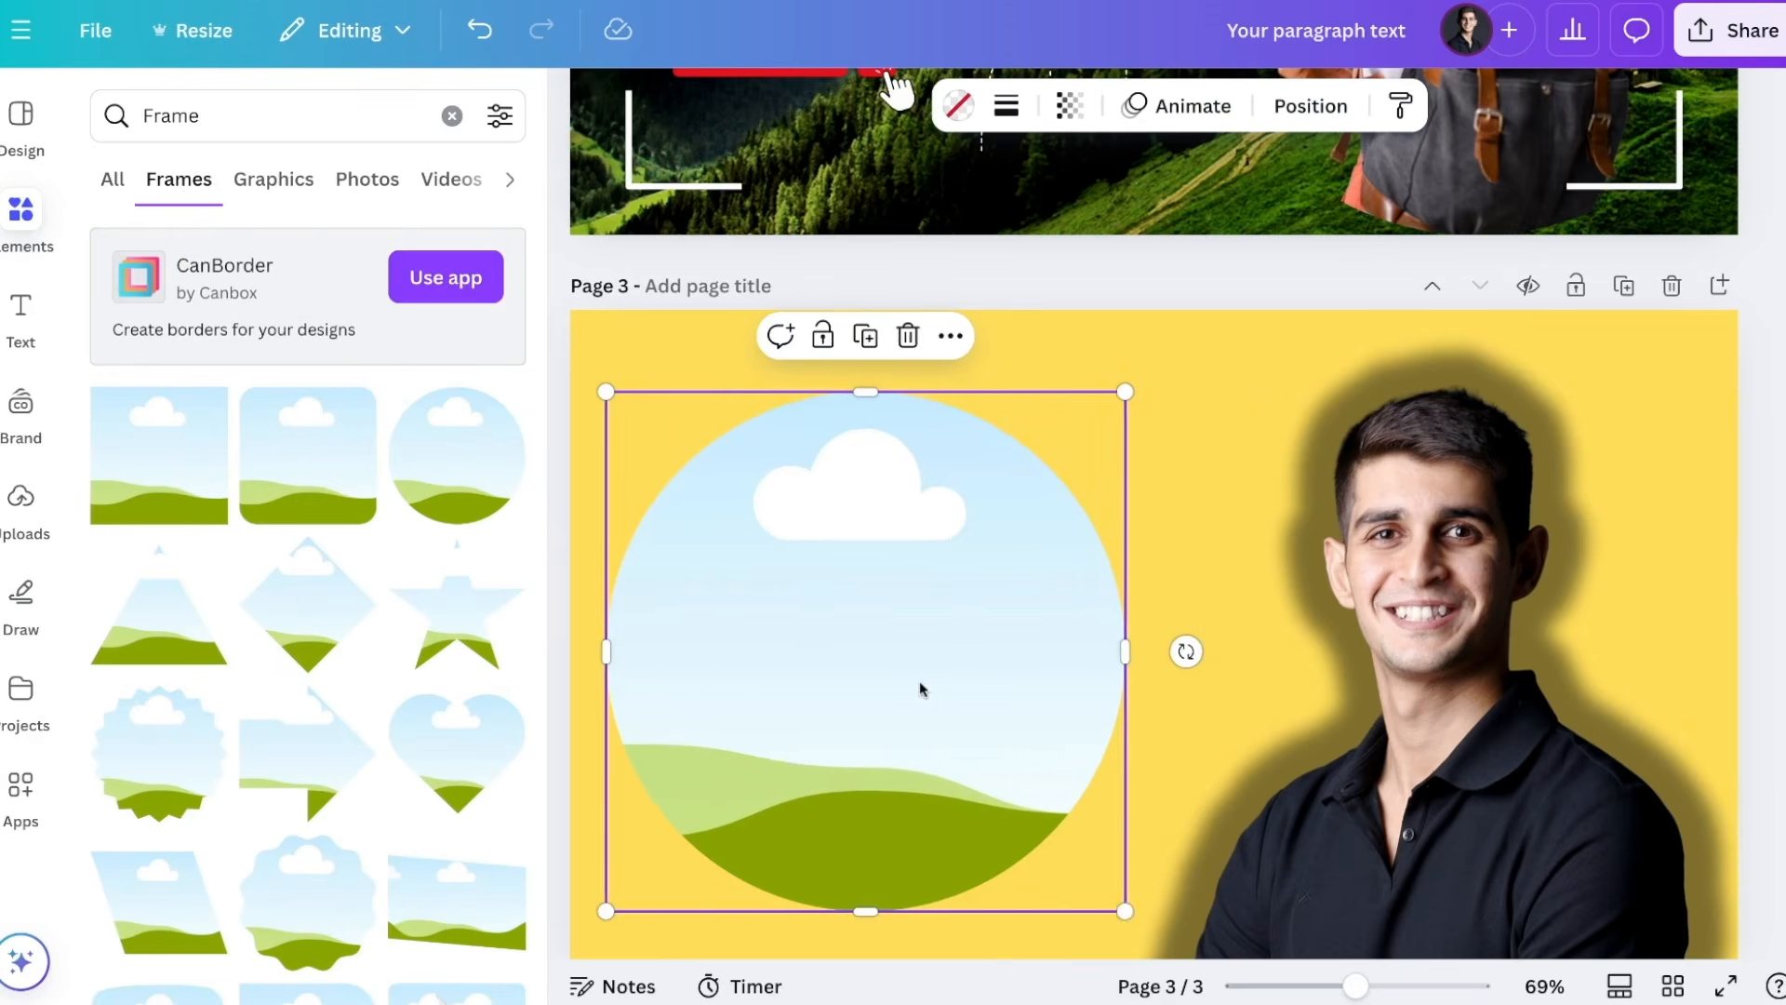
drag(1435, 674, 903, 660)
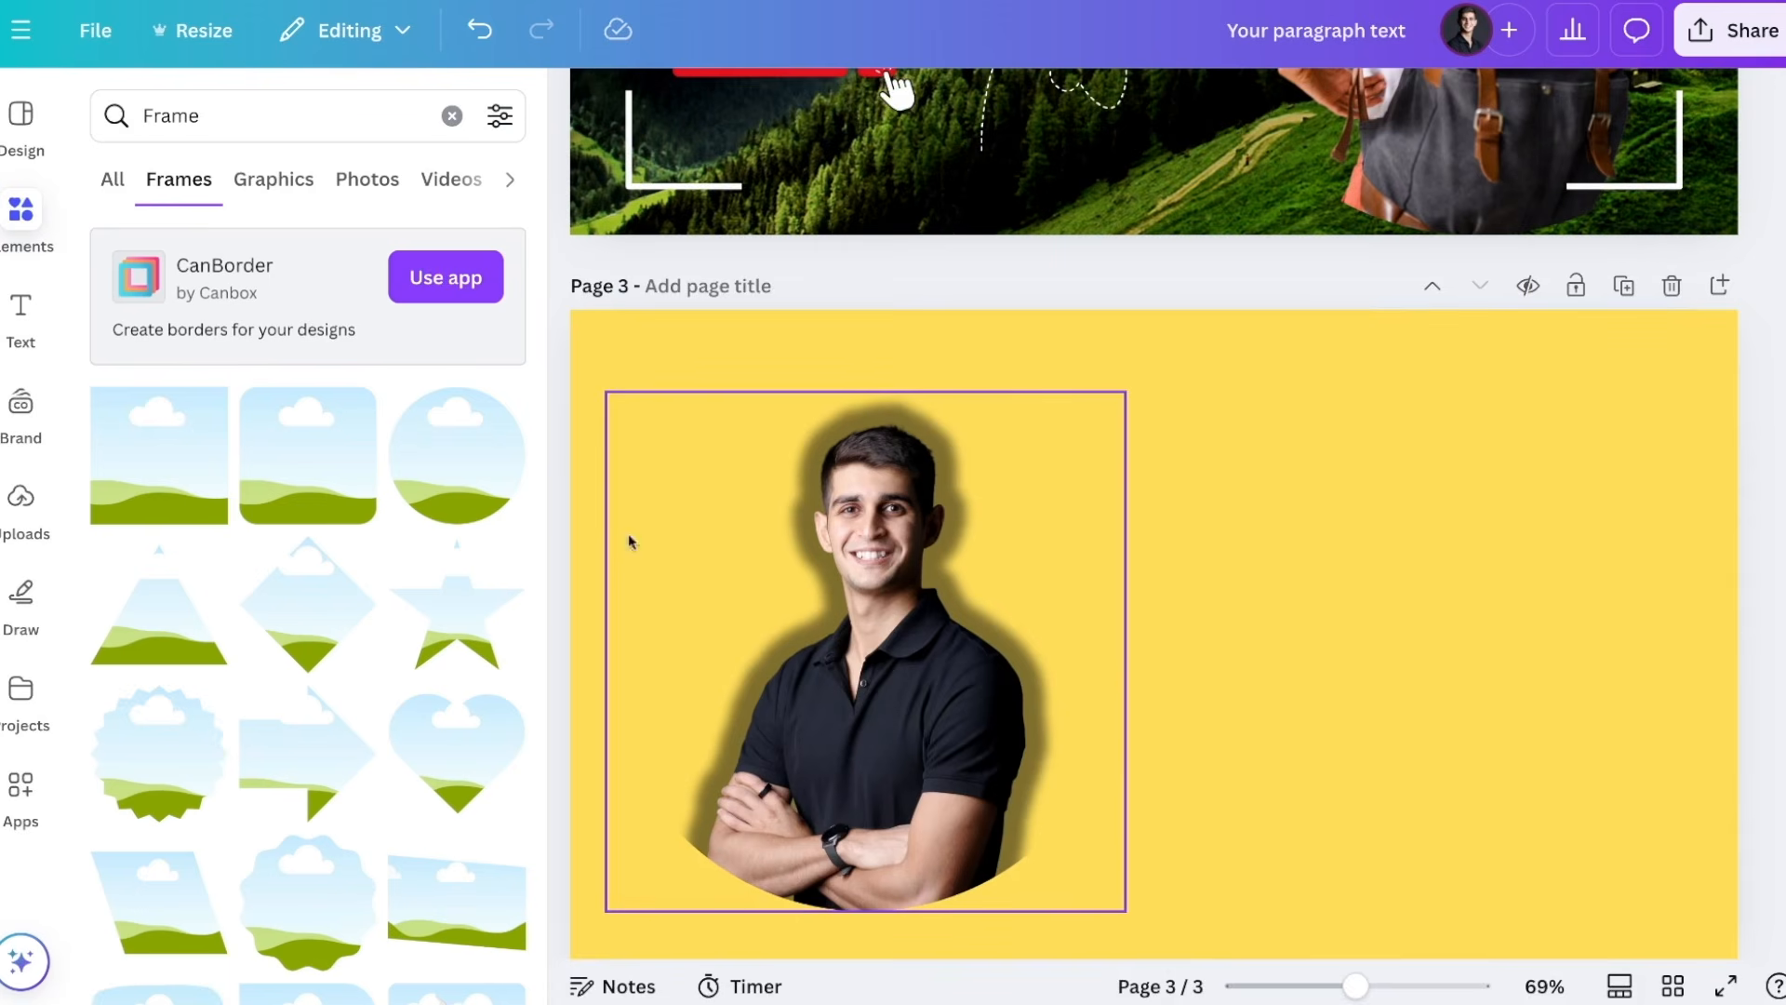
Step: Move the filled circular frame to the middle of page 3 and detach the man's photo from it
mouse_move(914, 649)
mouse_down()
mouse_move(1170, 637)
mouse_move(1060, 616)
mouse_move(963, 679)
mouse_up()
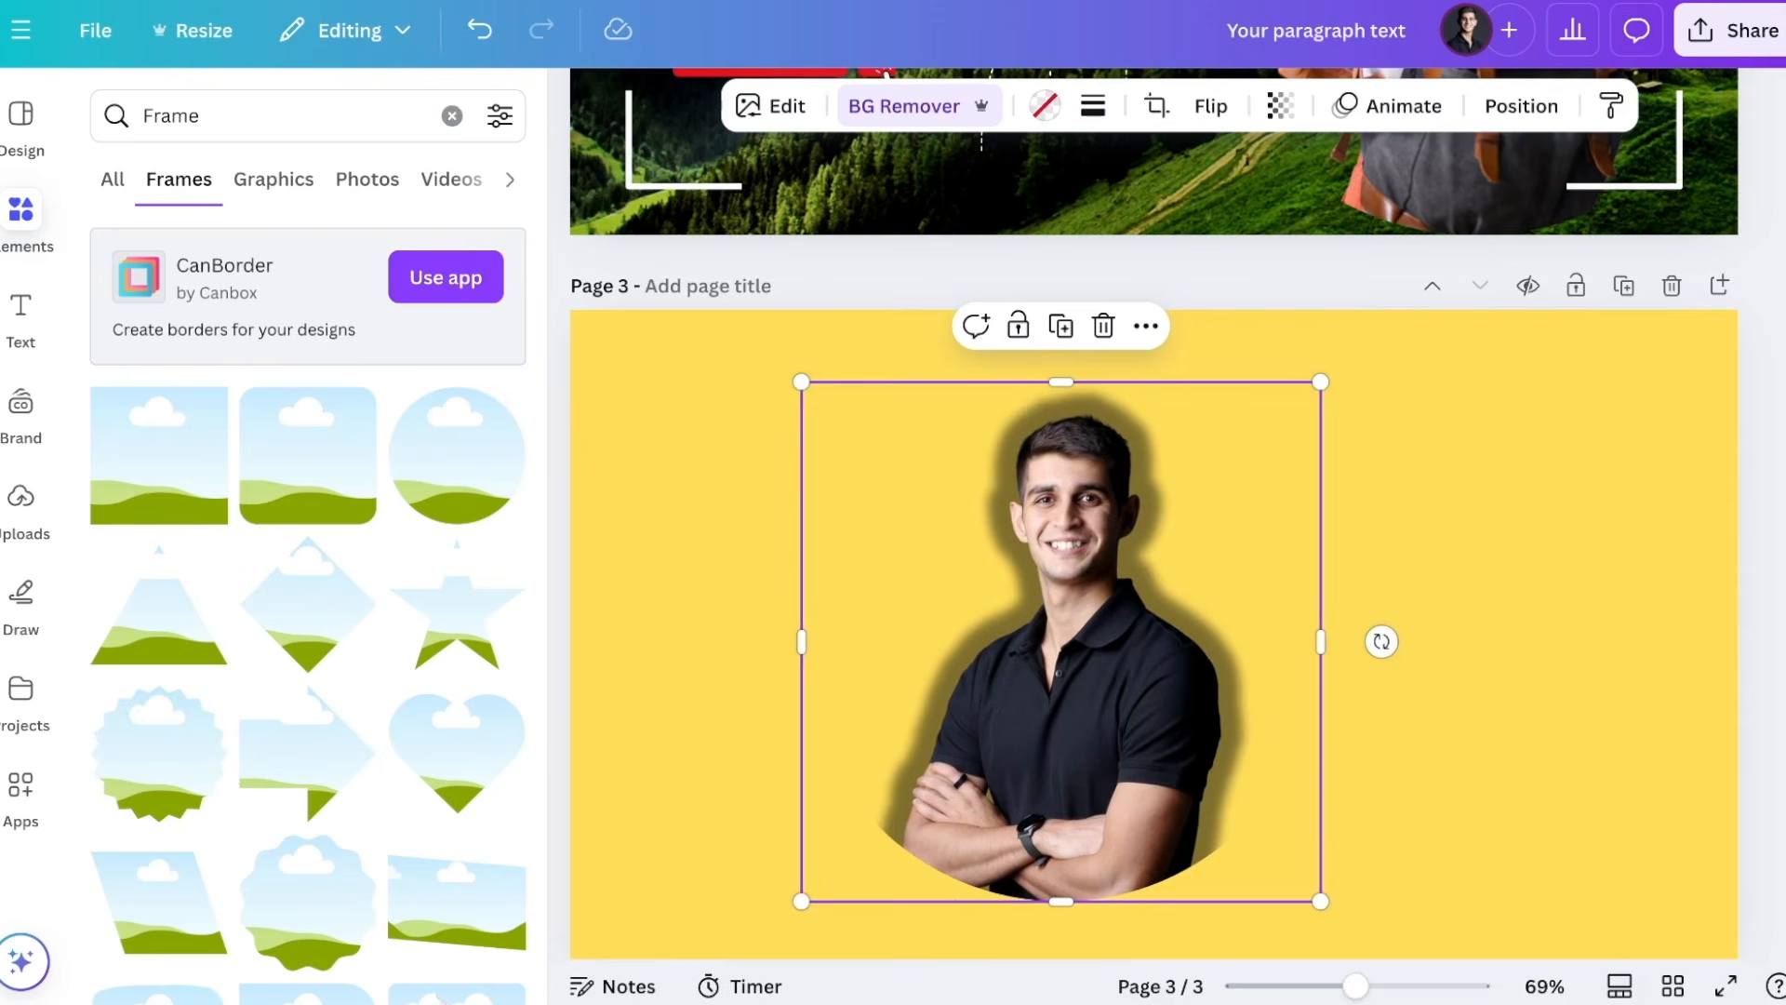
right_click(1107, 623)
click(1171, 857)
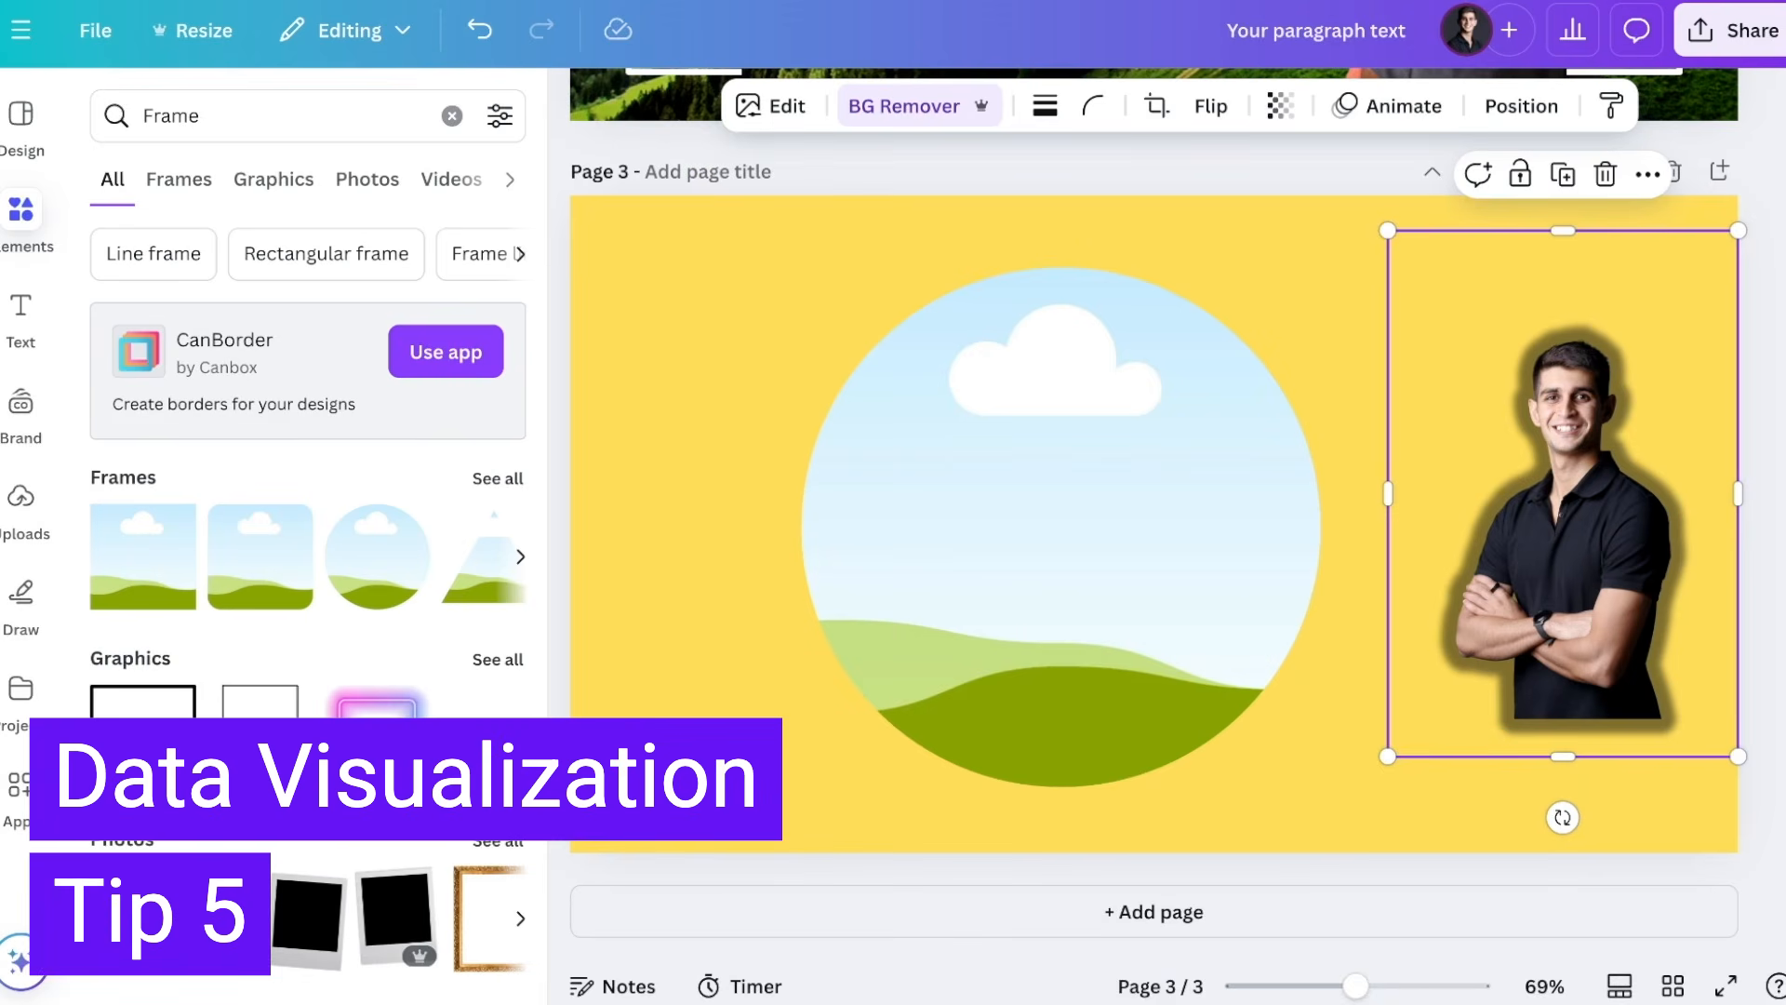
Step: Add a new page 4 and insert a bar chart by searching the elements for "chart"
click(1235, 926)
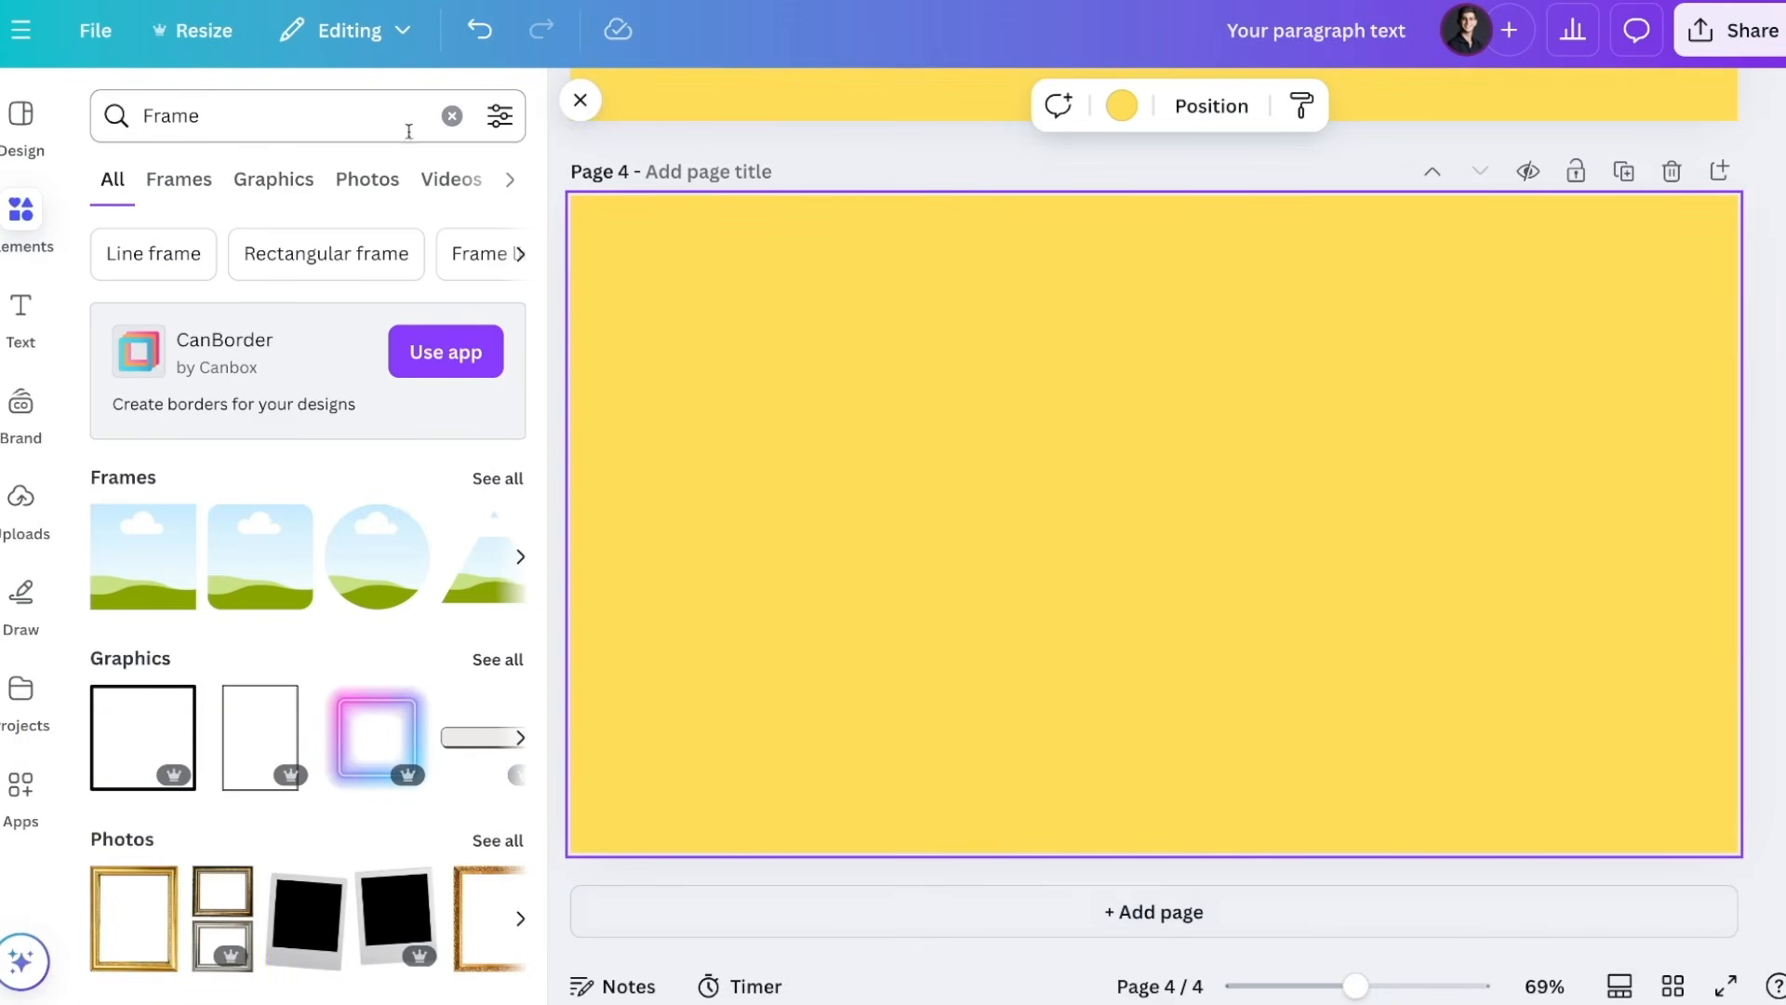
click(452, 117)
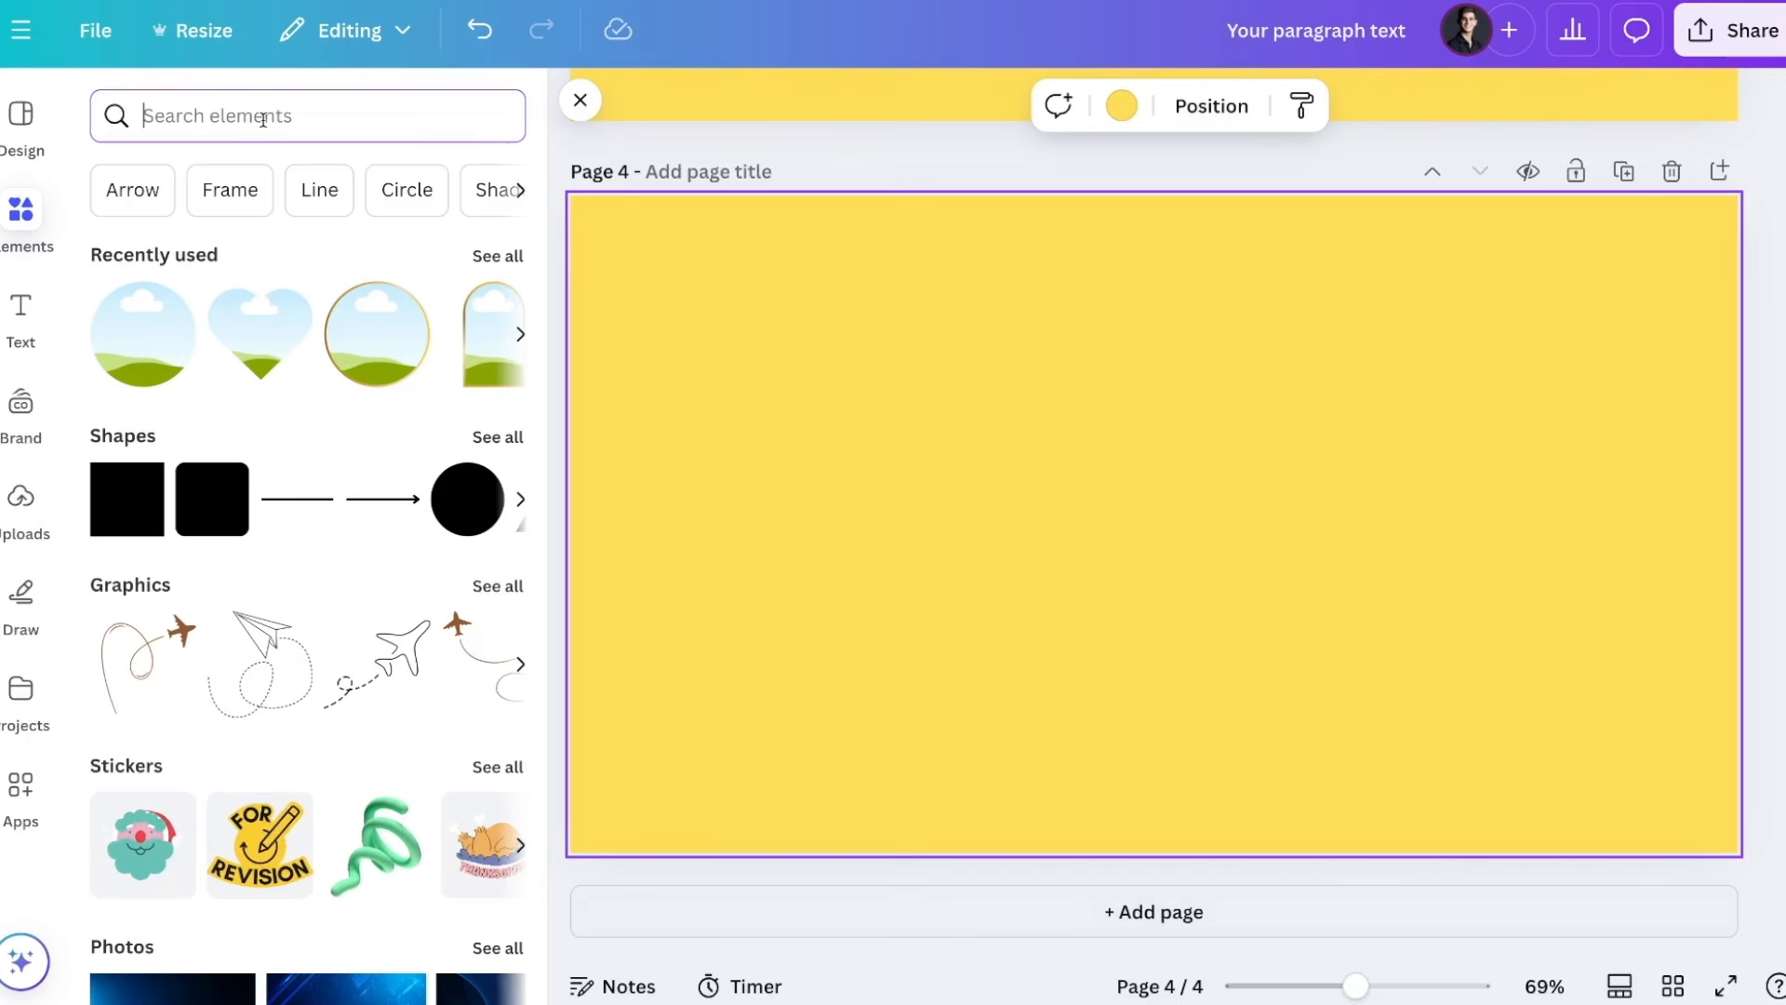
text(chart)
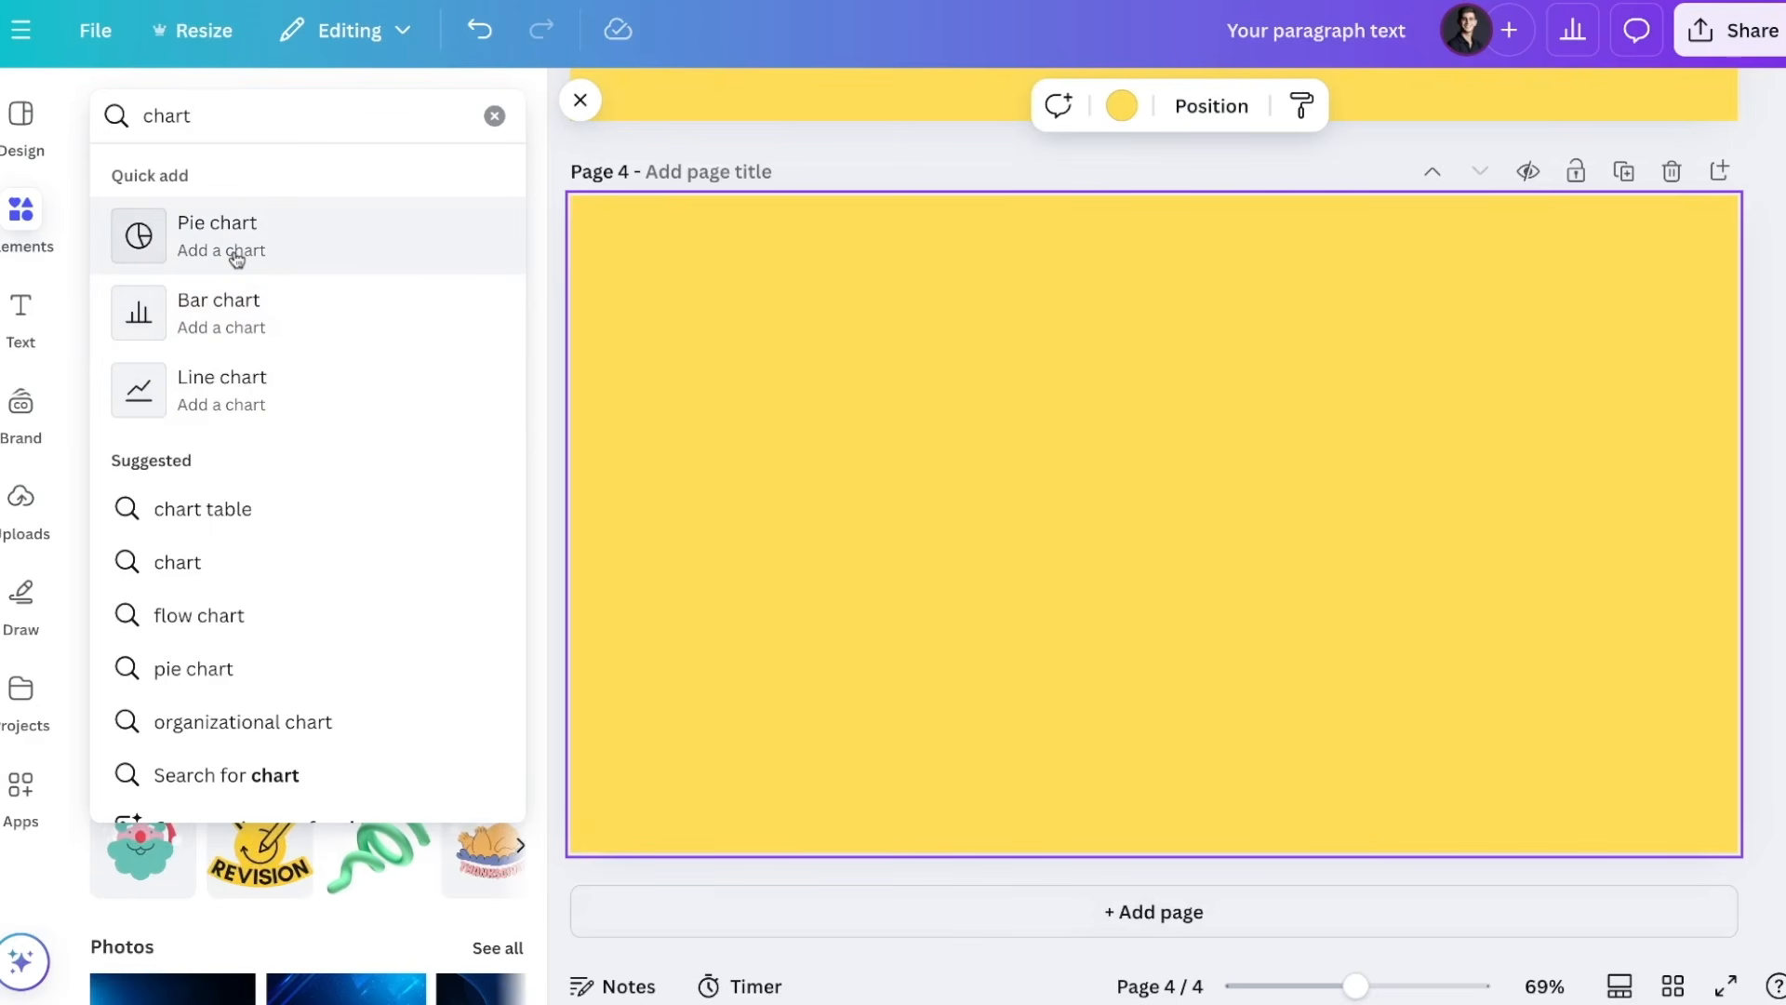
click(232, 304)
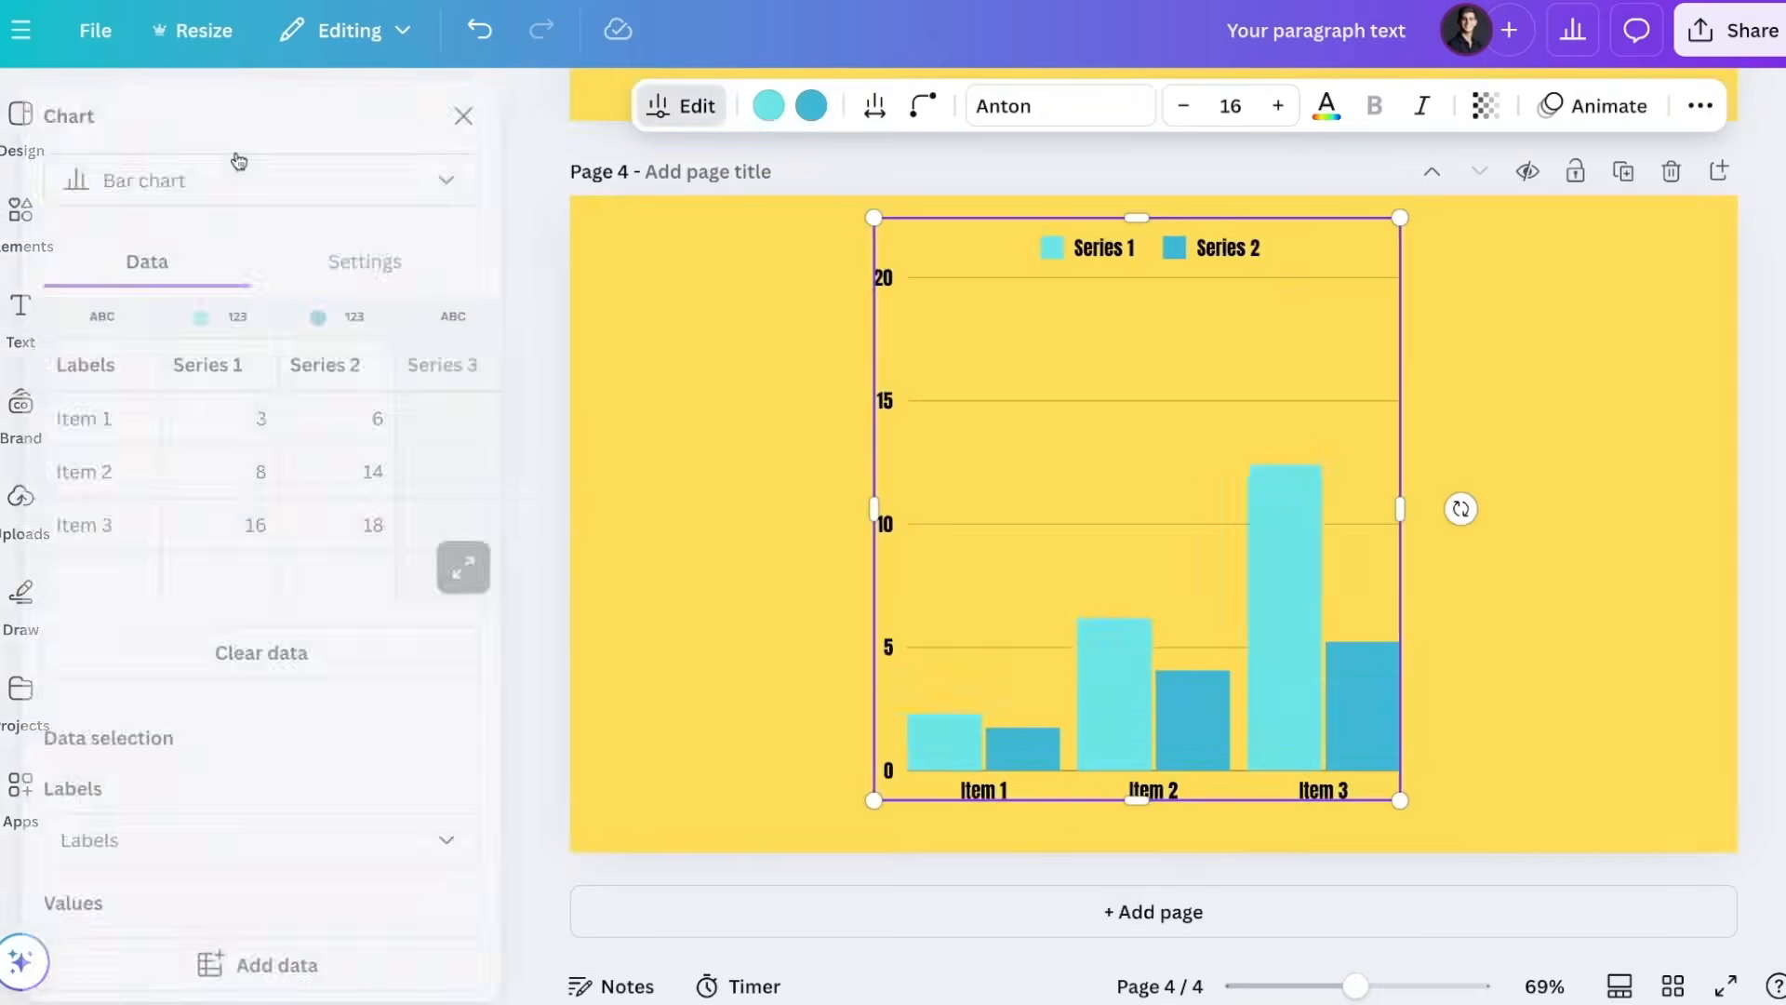
Step: Search the elements for "pie" and add a pie chart to page 4
click(510, 116)
click(293, 121)
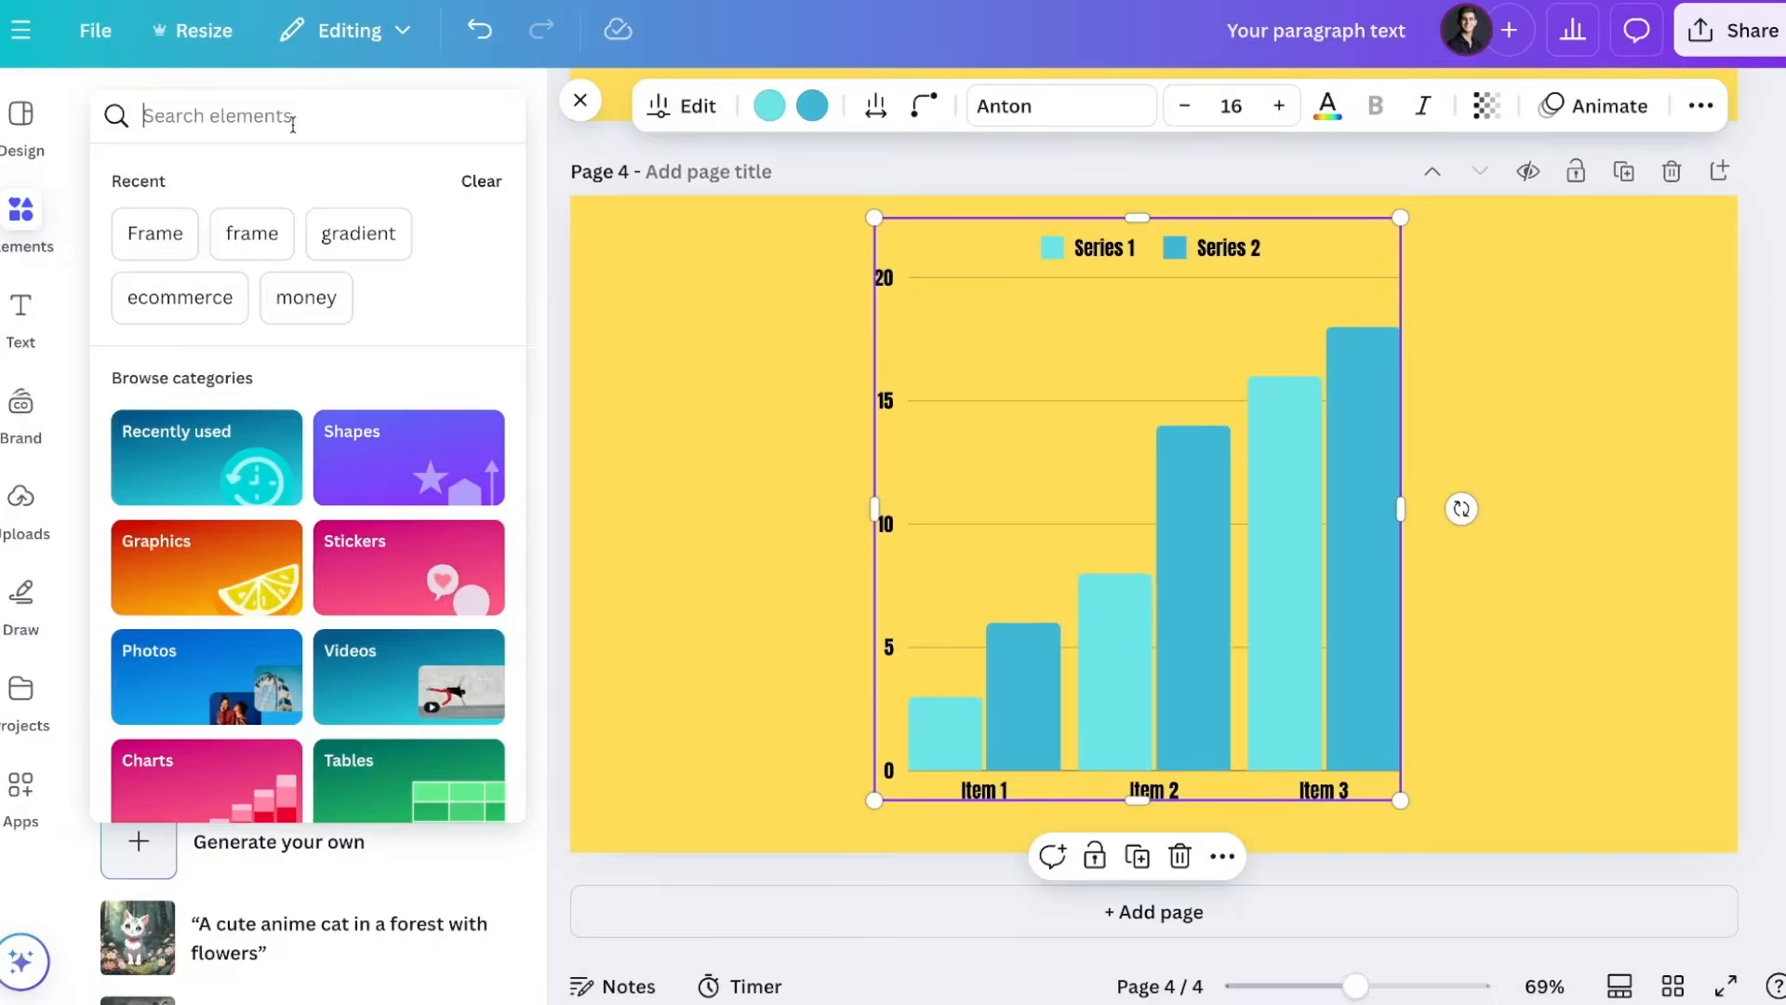
text(pie)
click(291, 212)
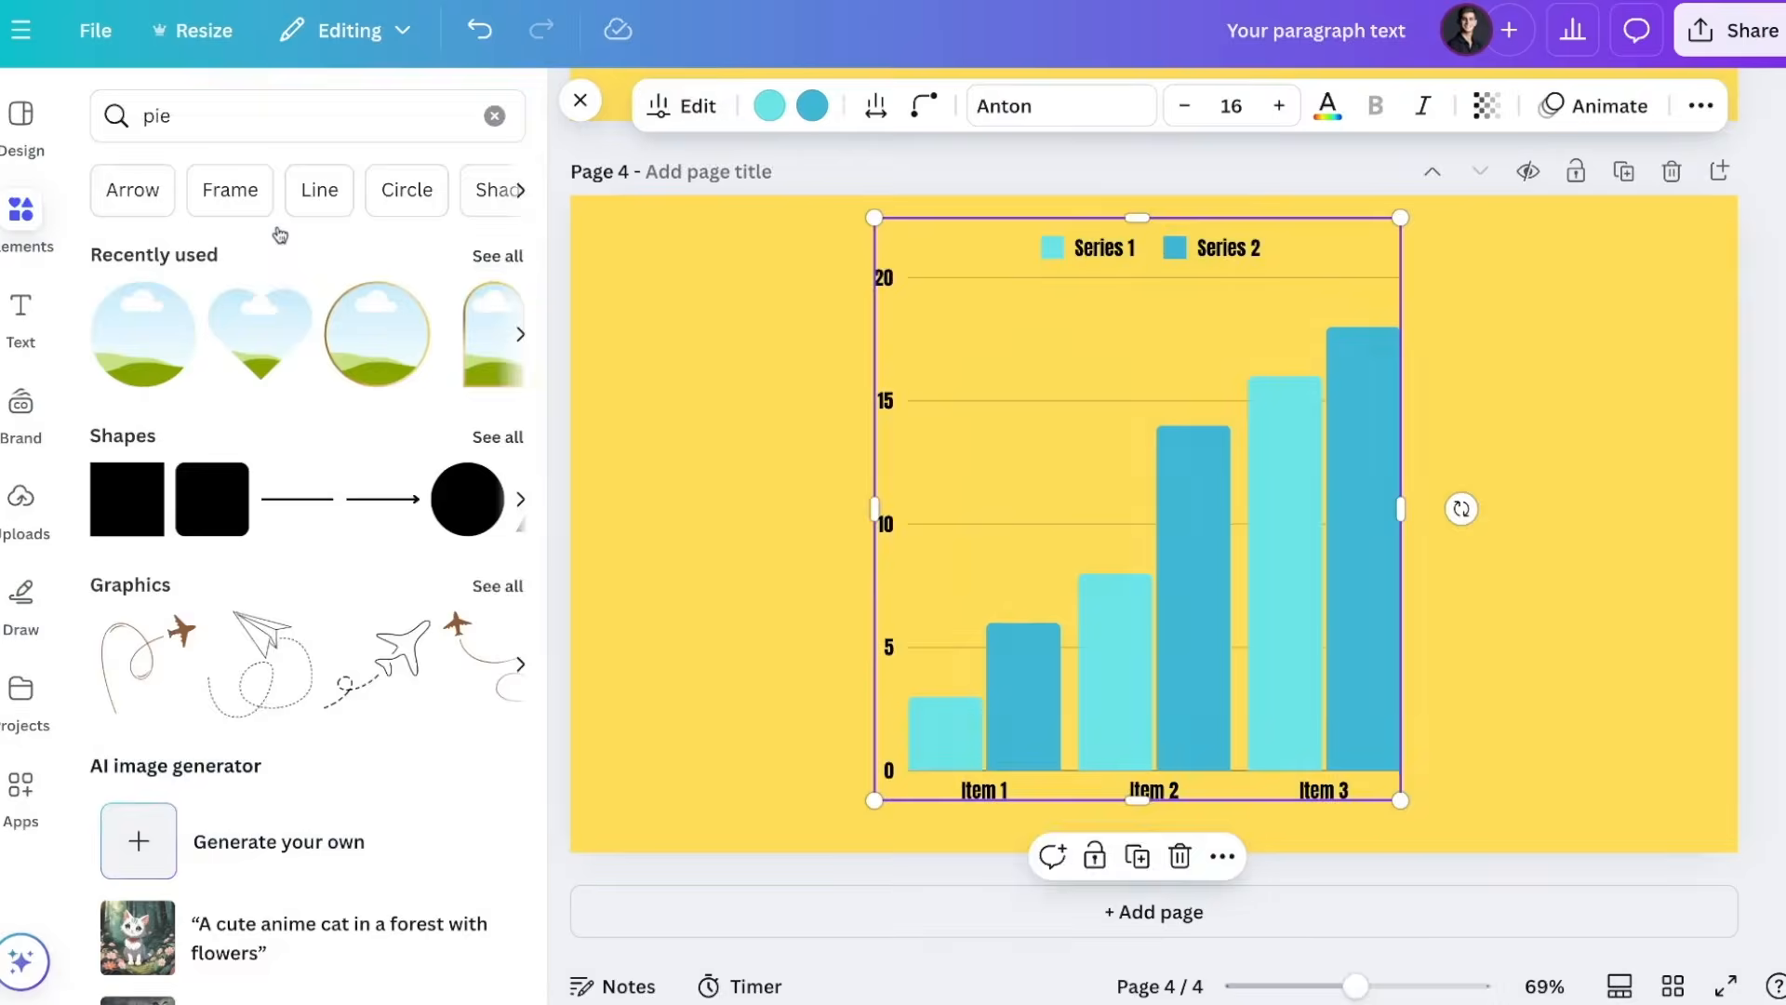
Step: Arrange the charts side by side on page 4, with the bar chart on the left and the pie chart on the right
drag(1135, 503, 881, 502)
drag(1523, 478, 1350, 534)
drag(917, 546, 913, 549)
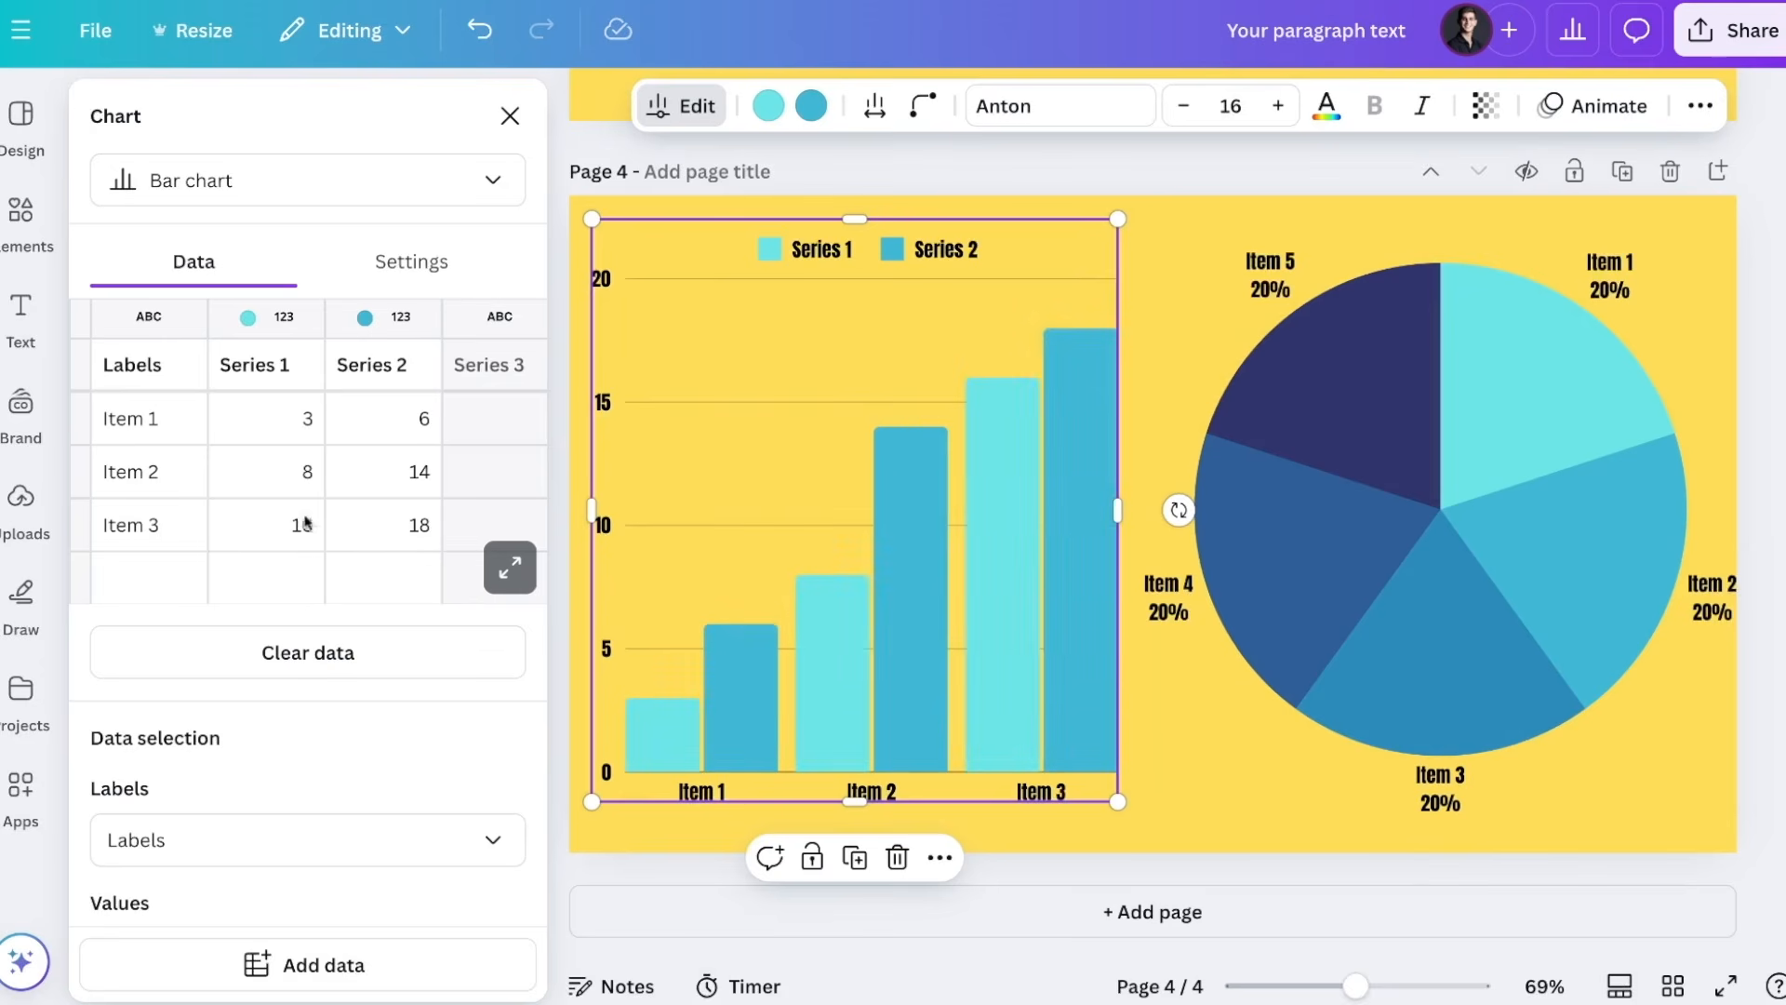
Step: Set the bar chart's Series 1 value for Item 1 to 35 and turn on the data labels
click(311, 425)
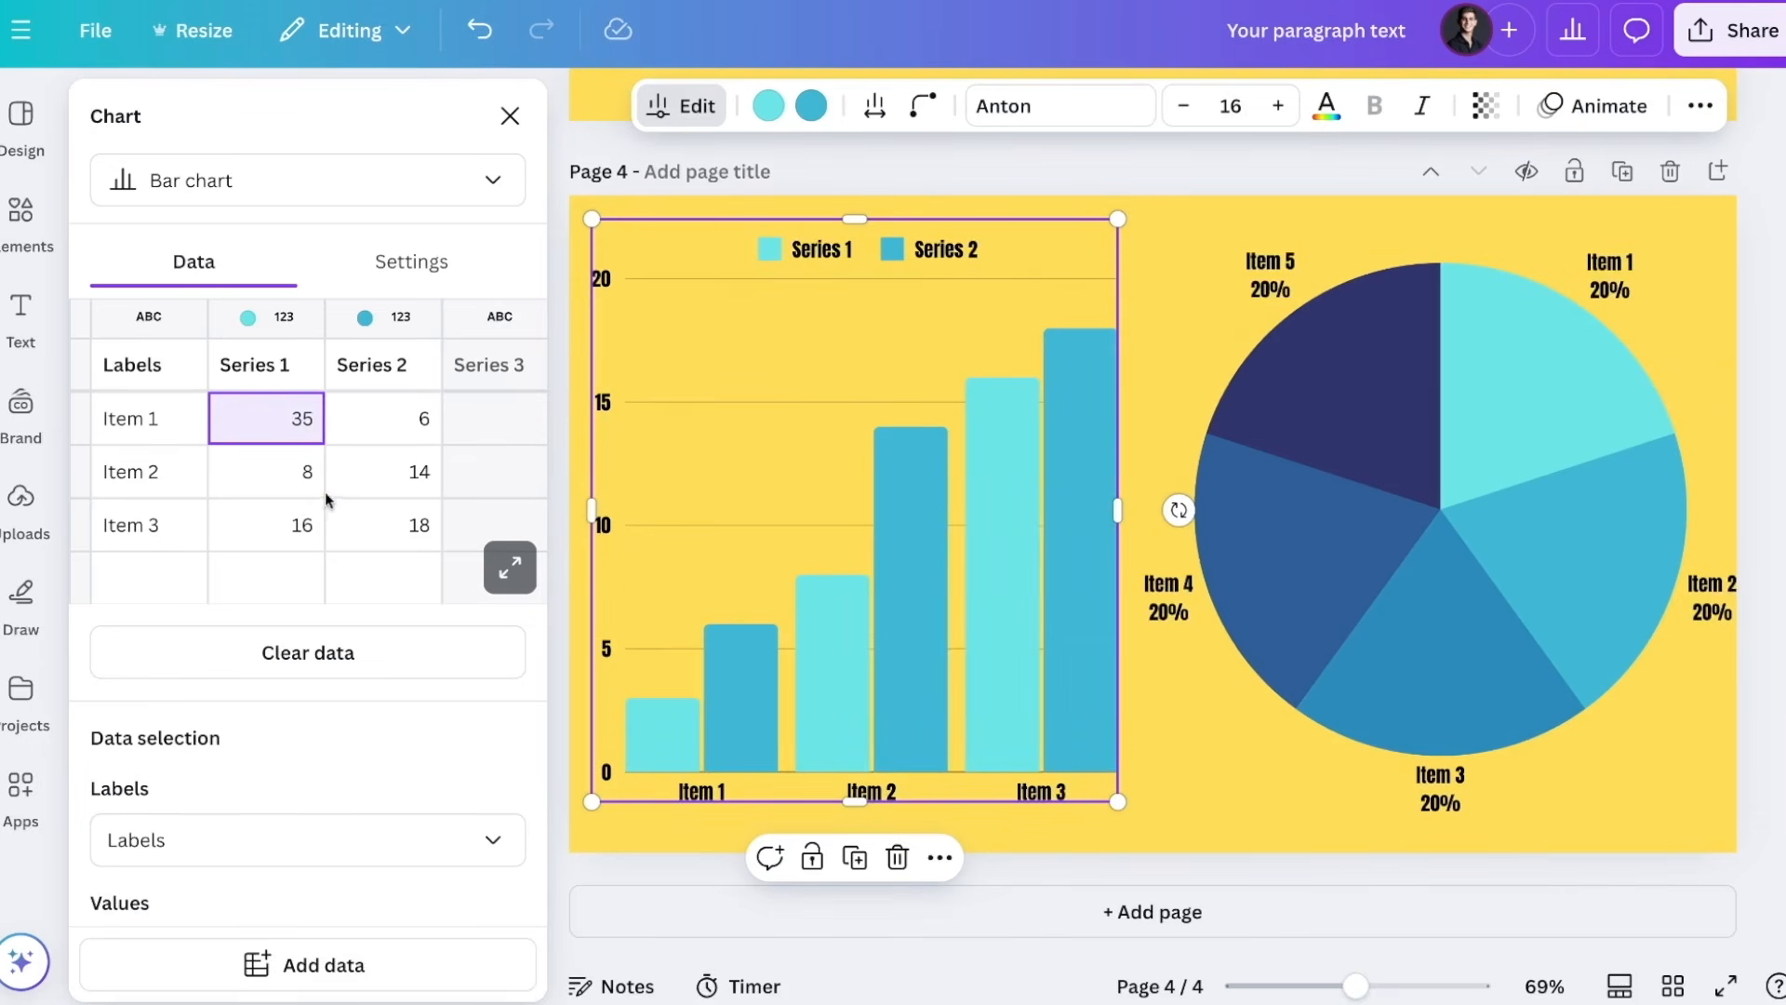
text(35)
click(387, 473)
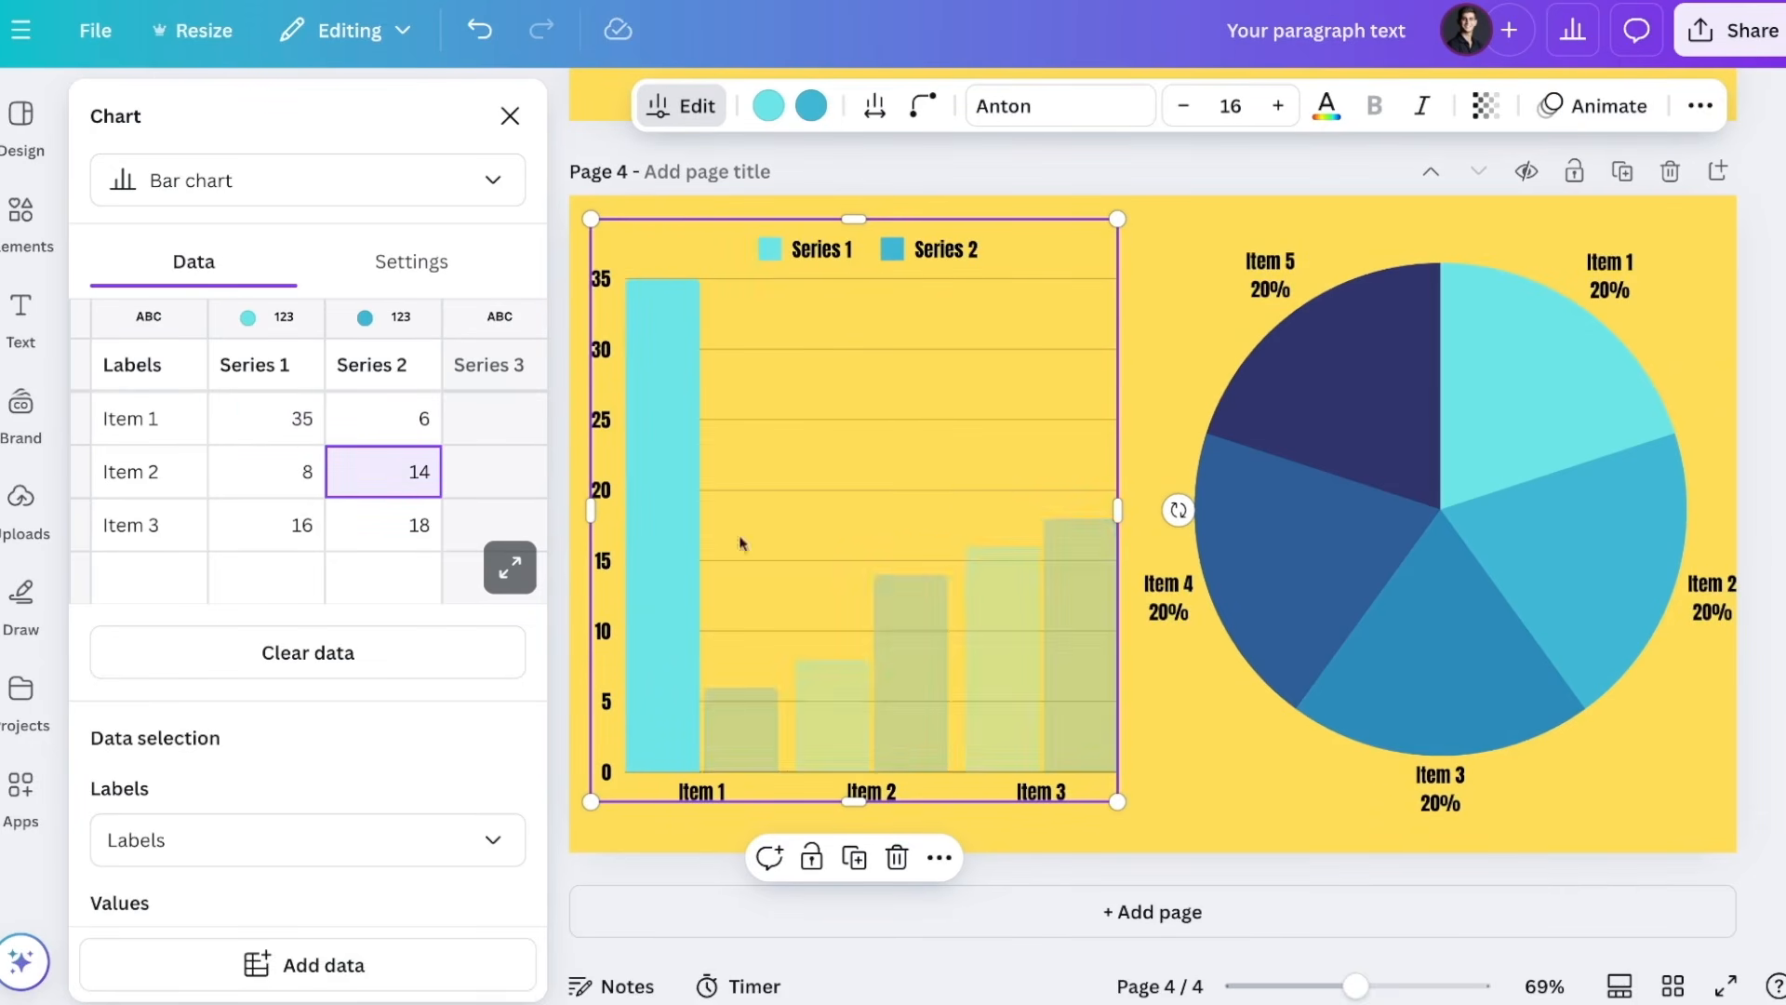
click(403, 270)
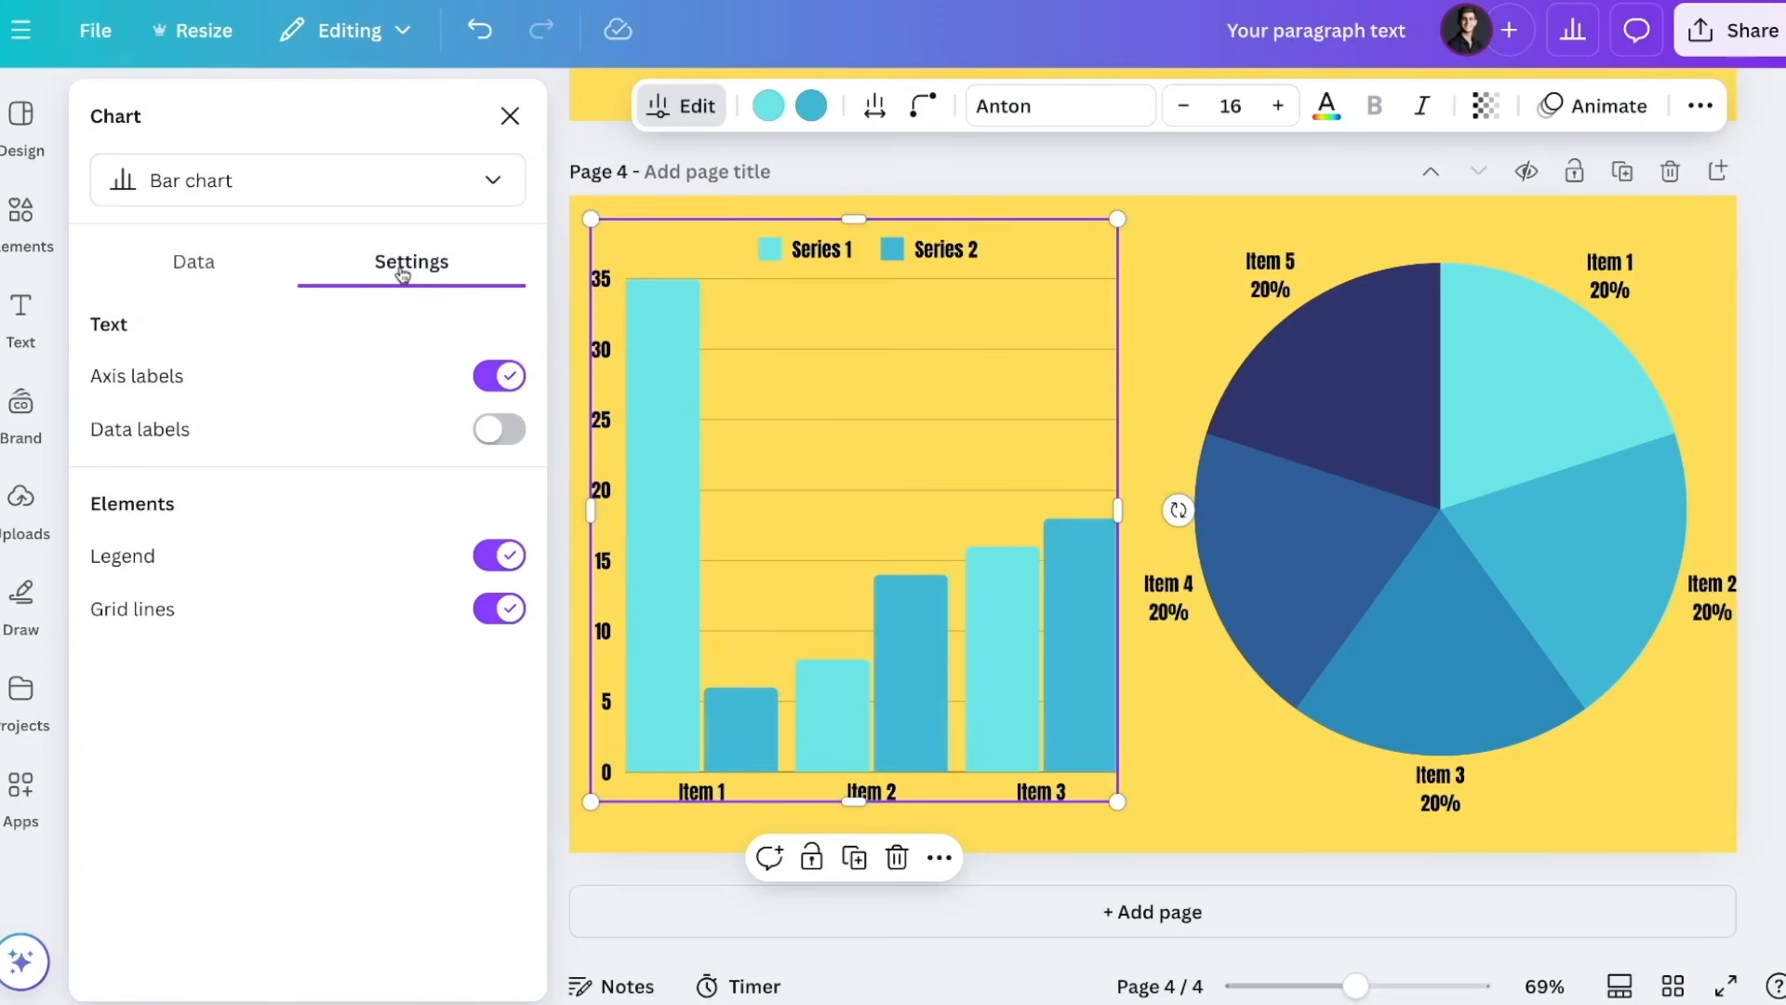
click(503, 429)
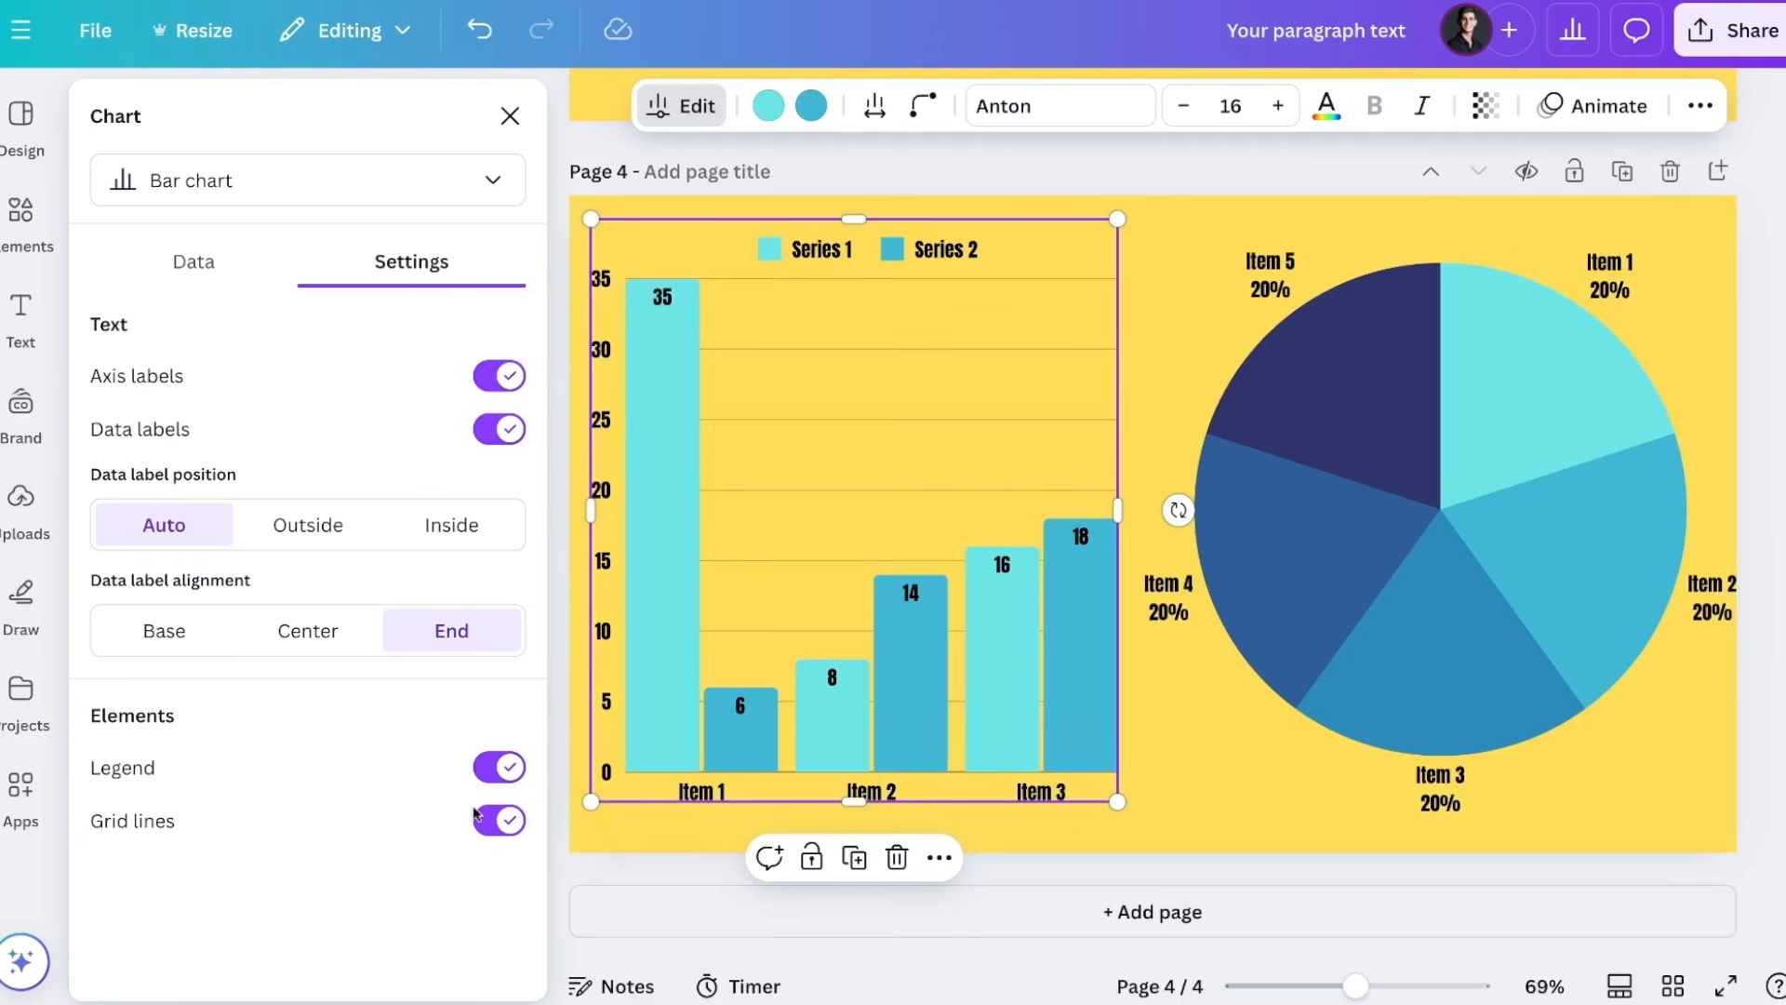
Step: Switch the bar chart's grid lines and legend off and back on
click(509, 822)
click(509, 822)
click(509, 770)
click(509, 770)
Step: Format the pie chart's label values as numbers instead of percentages
click(1248, 562)
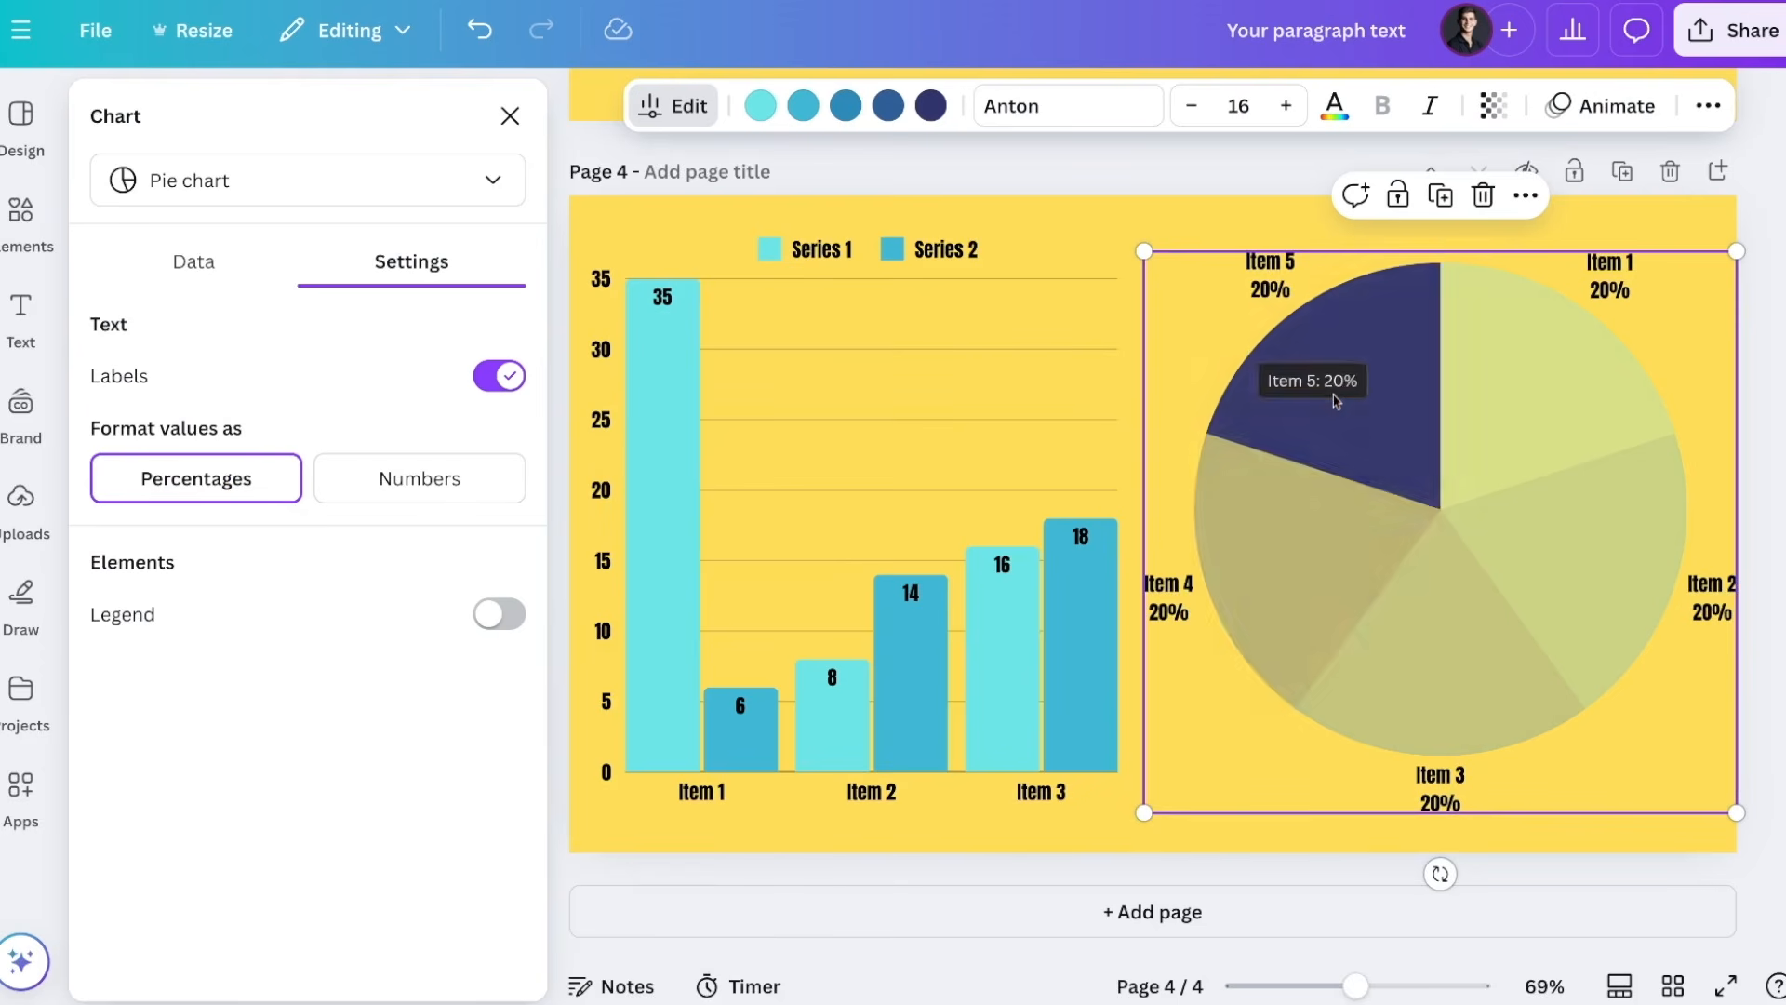
click(380, 480)
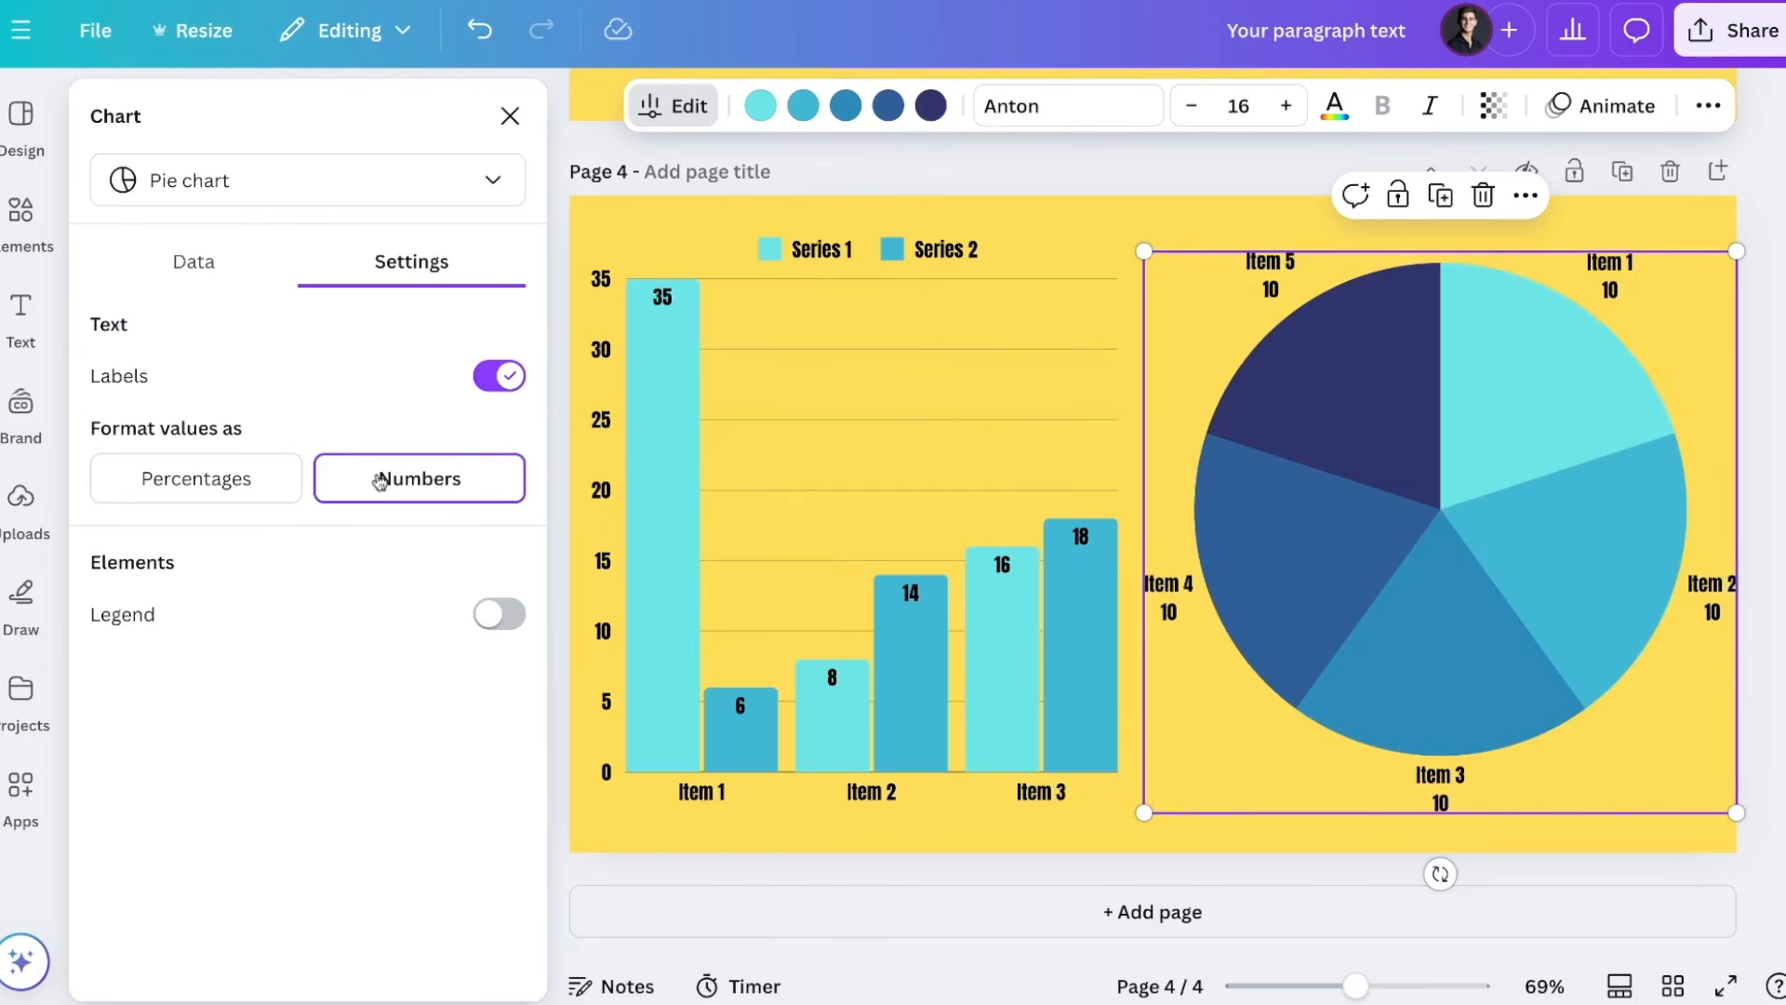
Step: Recolor the pie chart's Item 2 slice with the red from the document colors
click(200, 261)
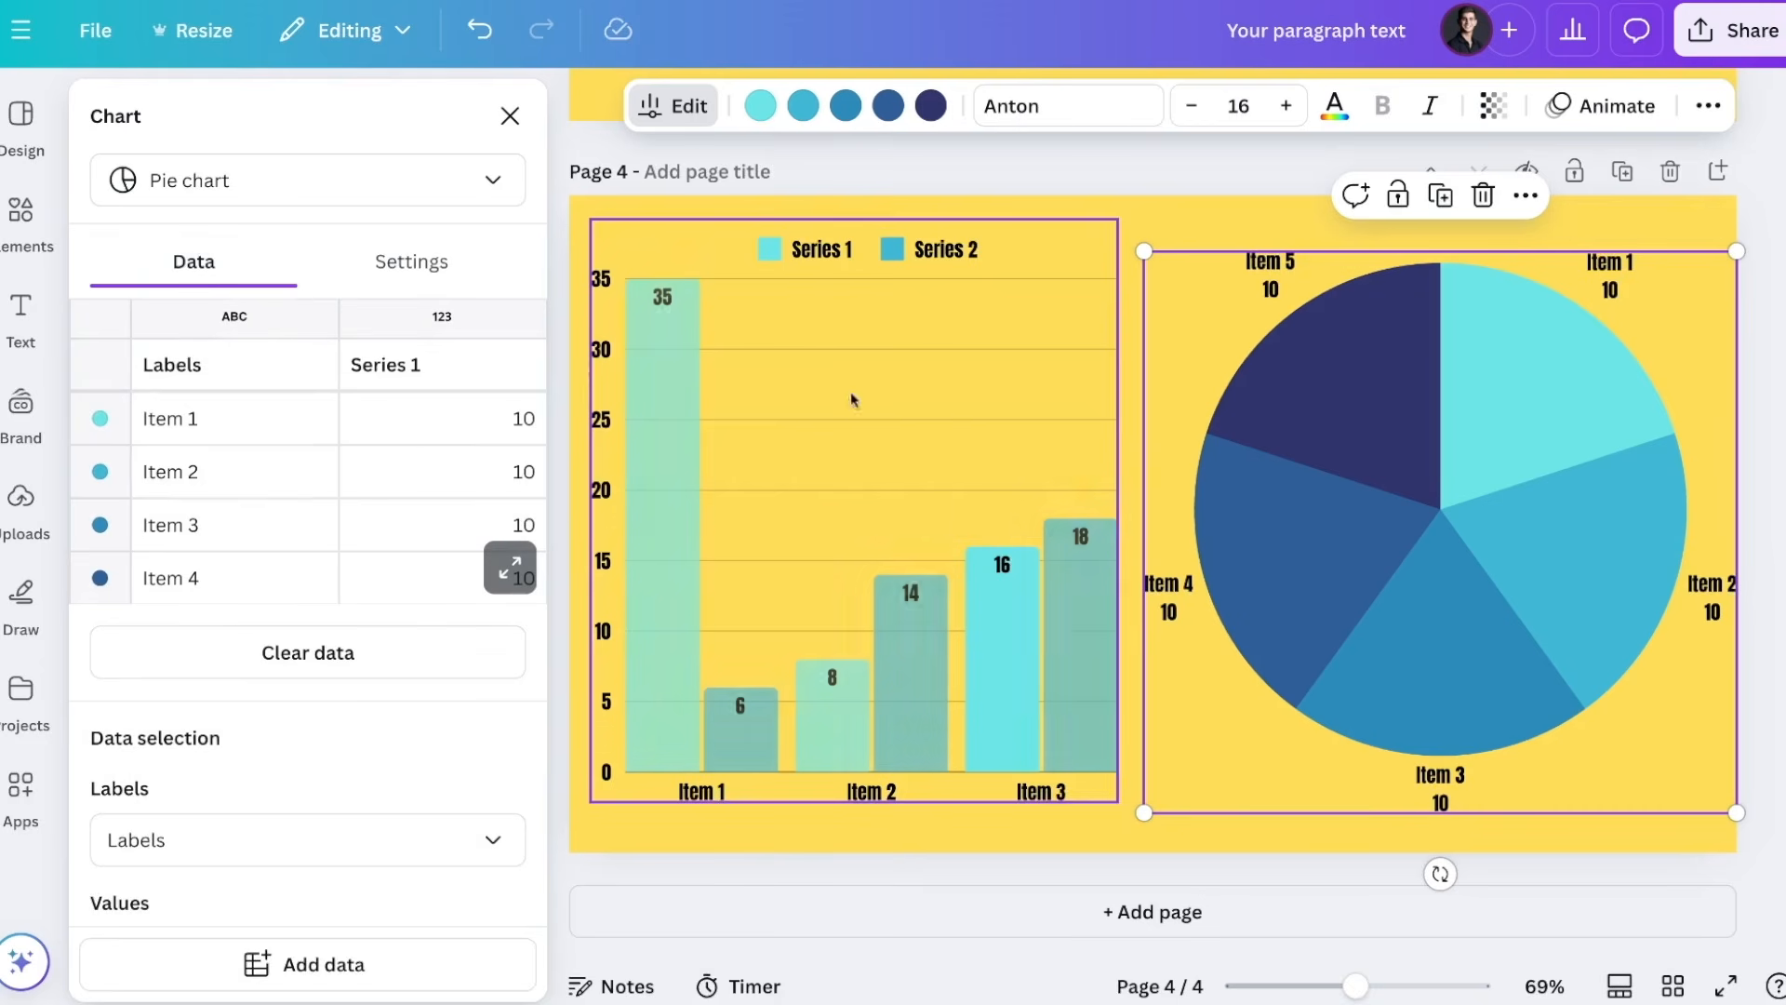
click(791, 110)
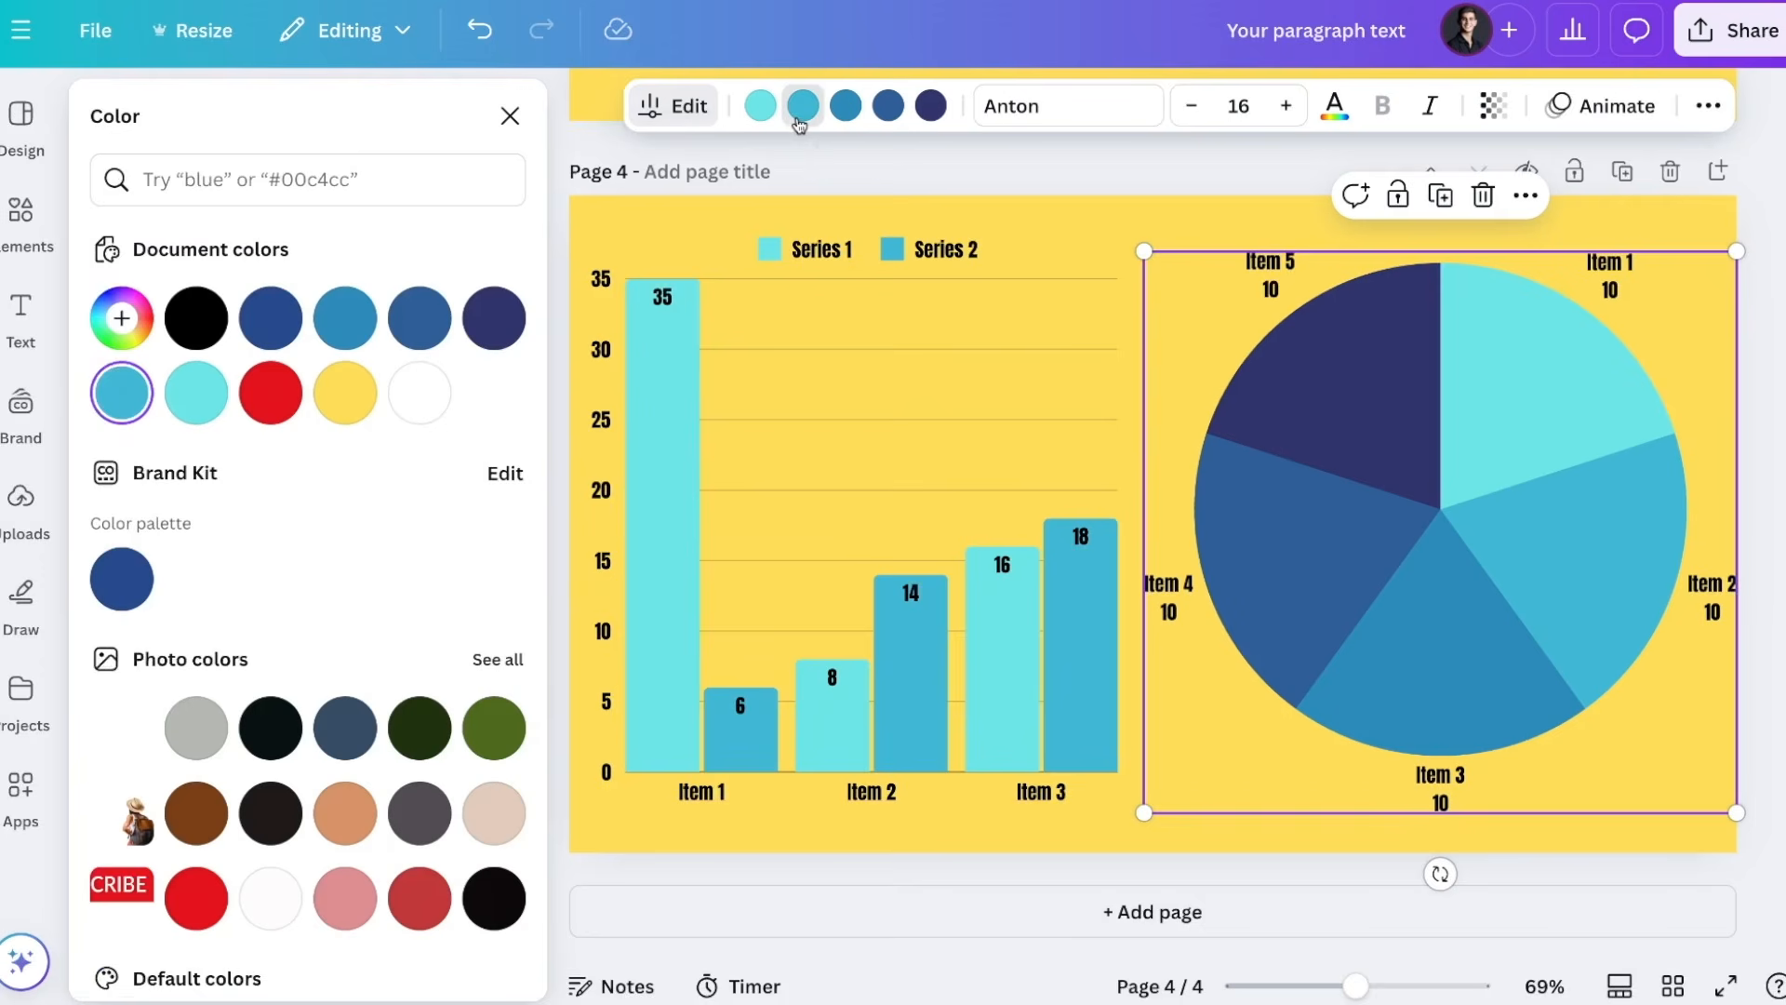
click(271, 393)
Step: Recolor the bar chart's Series 1 bars with the olive green from the photo colors
click(773, 511)
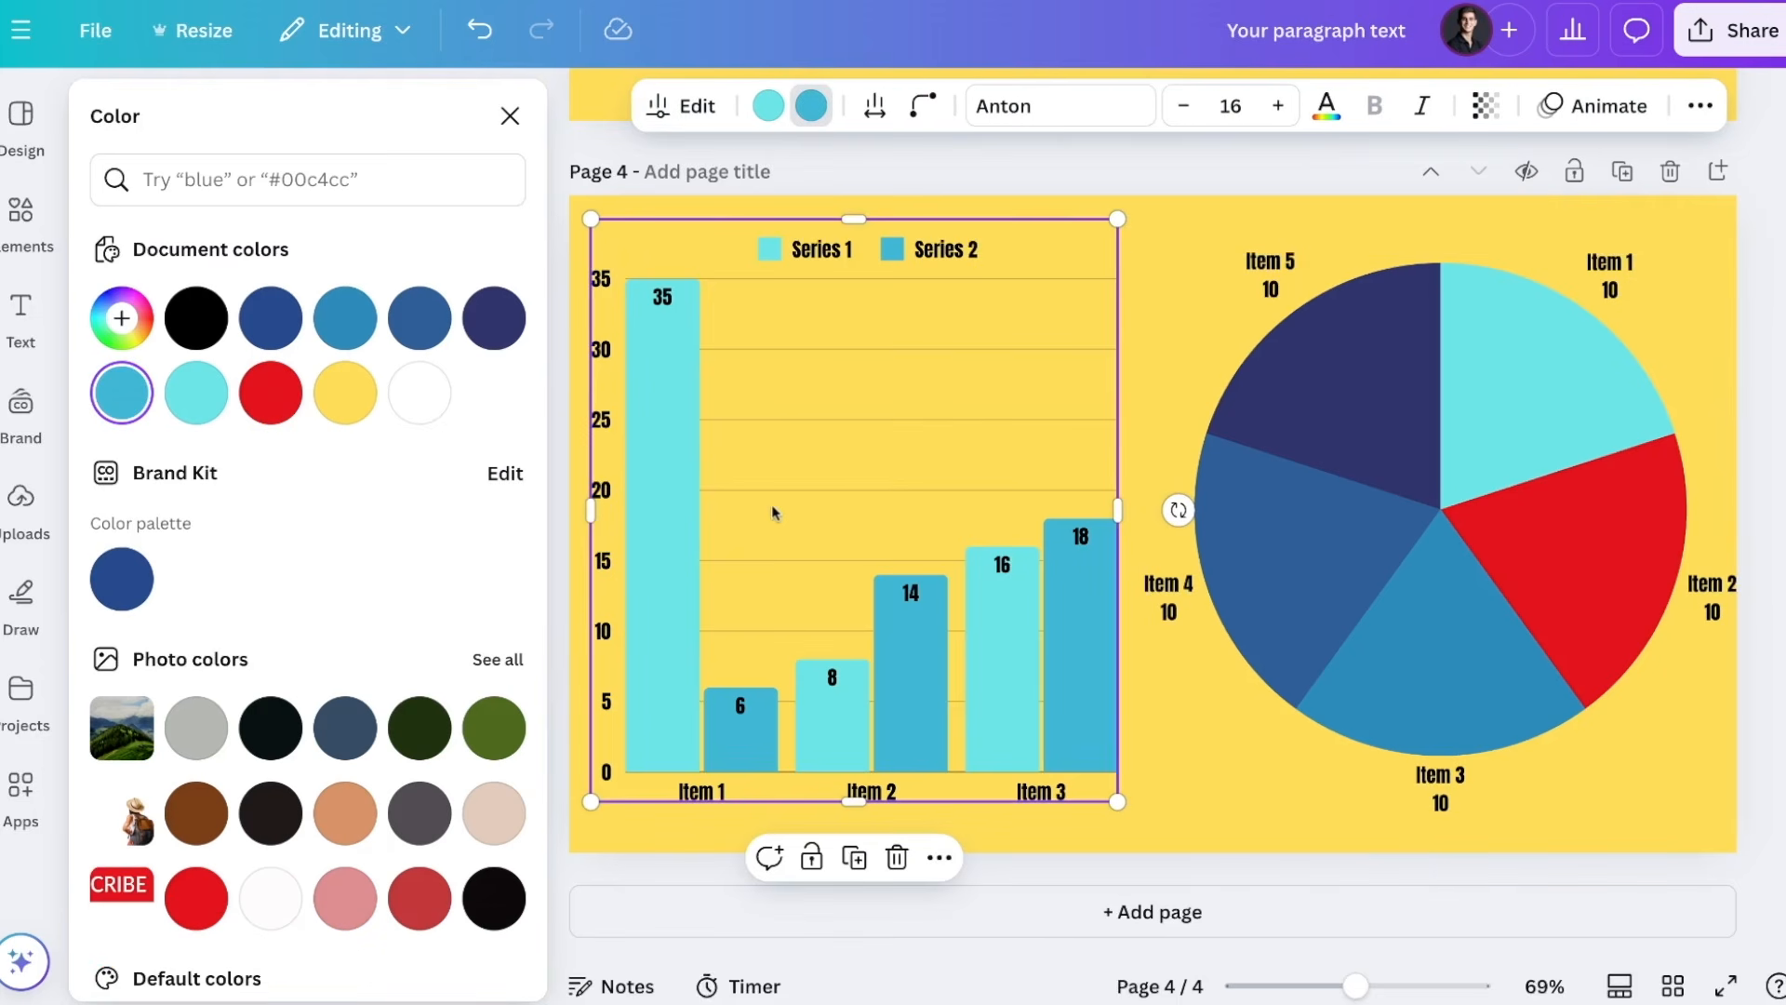
click(769, 105)
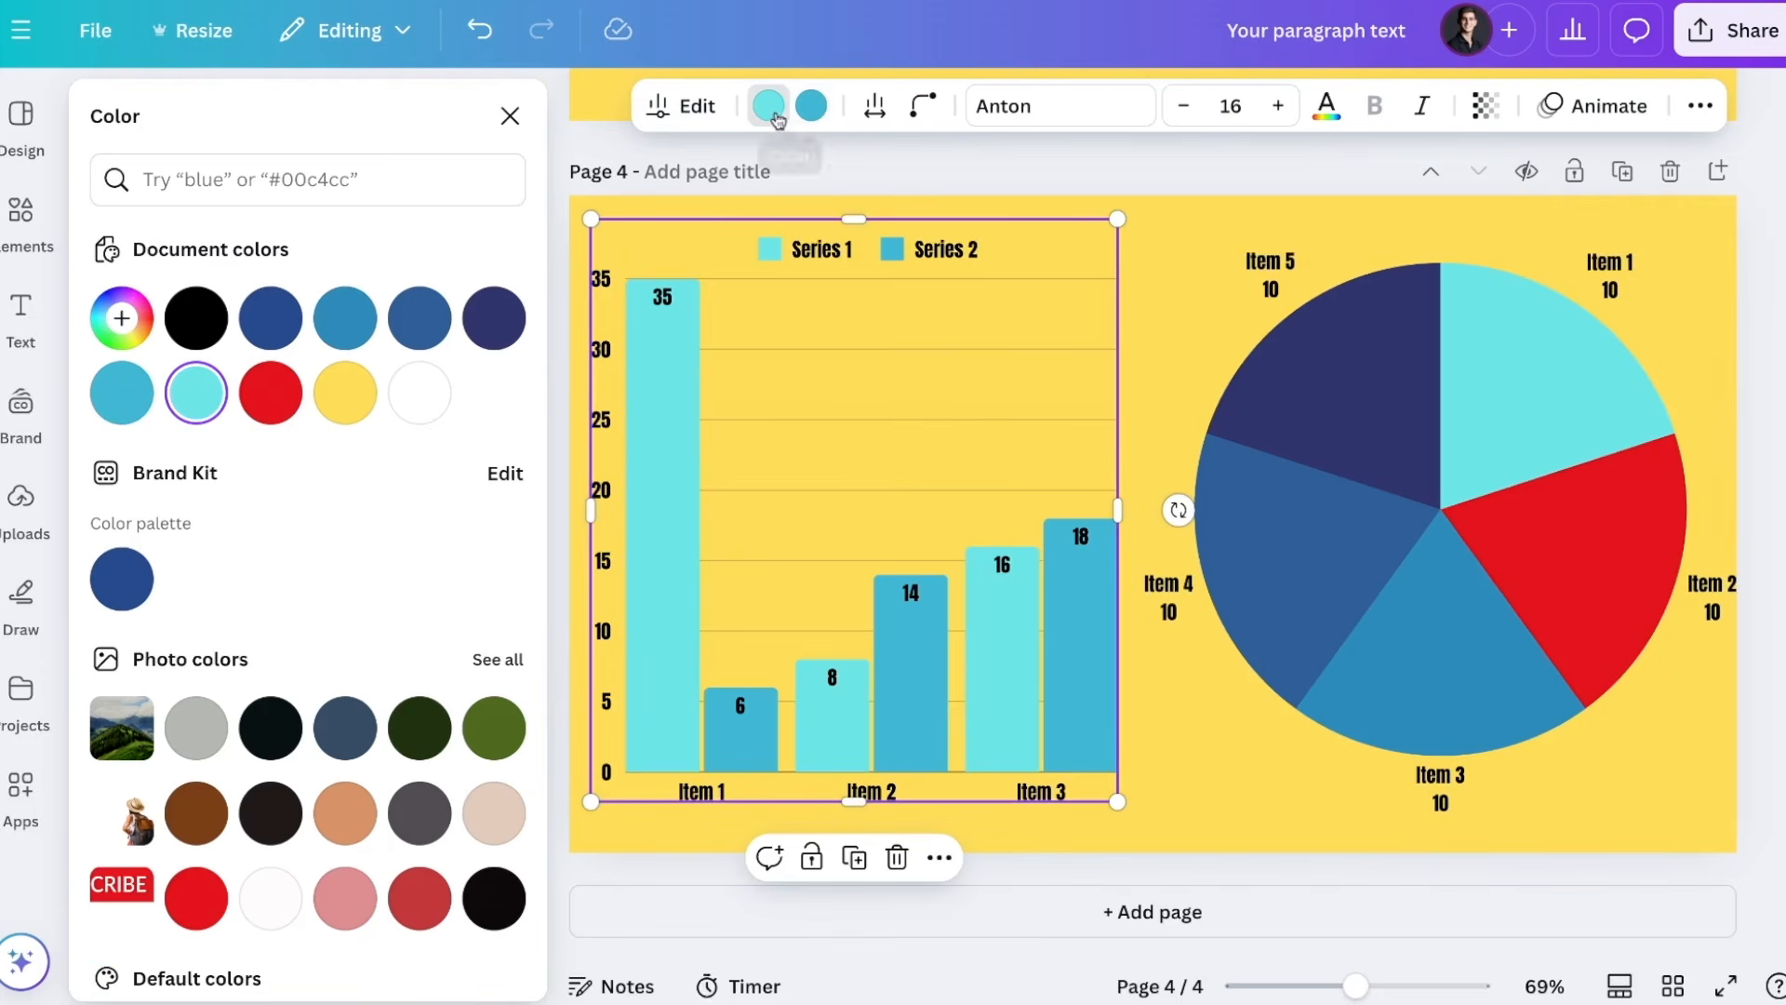
click(487, 730)
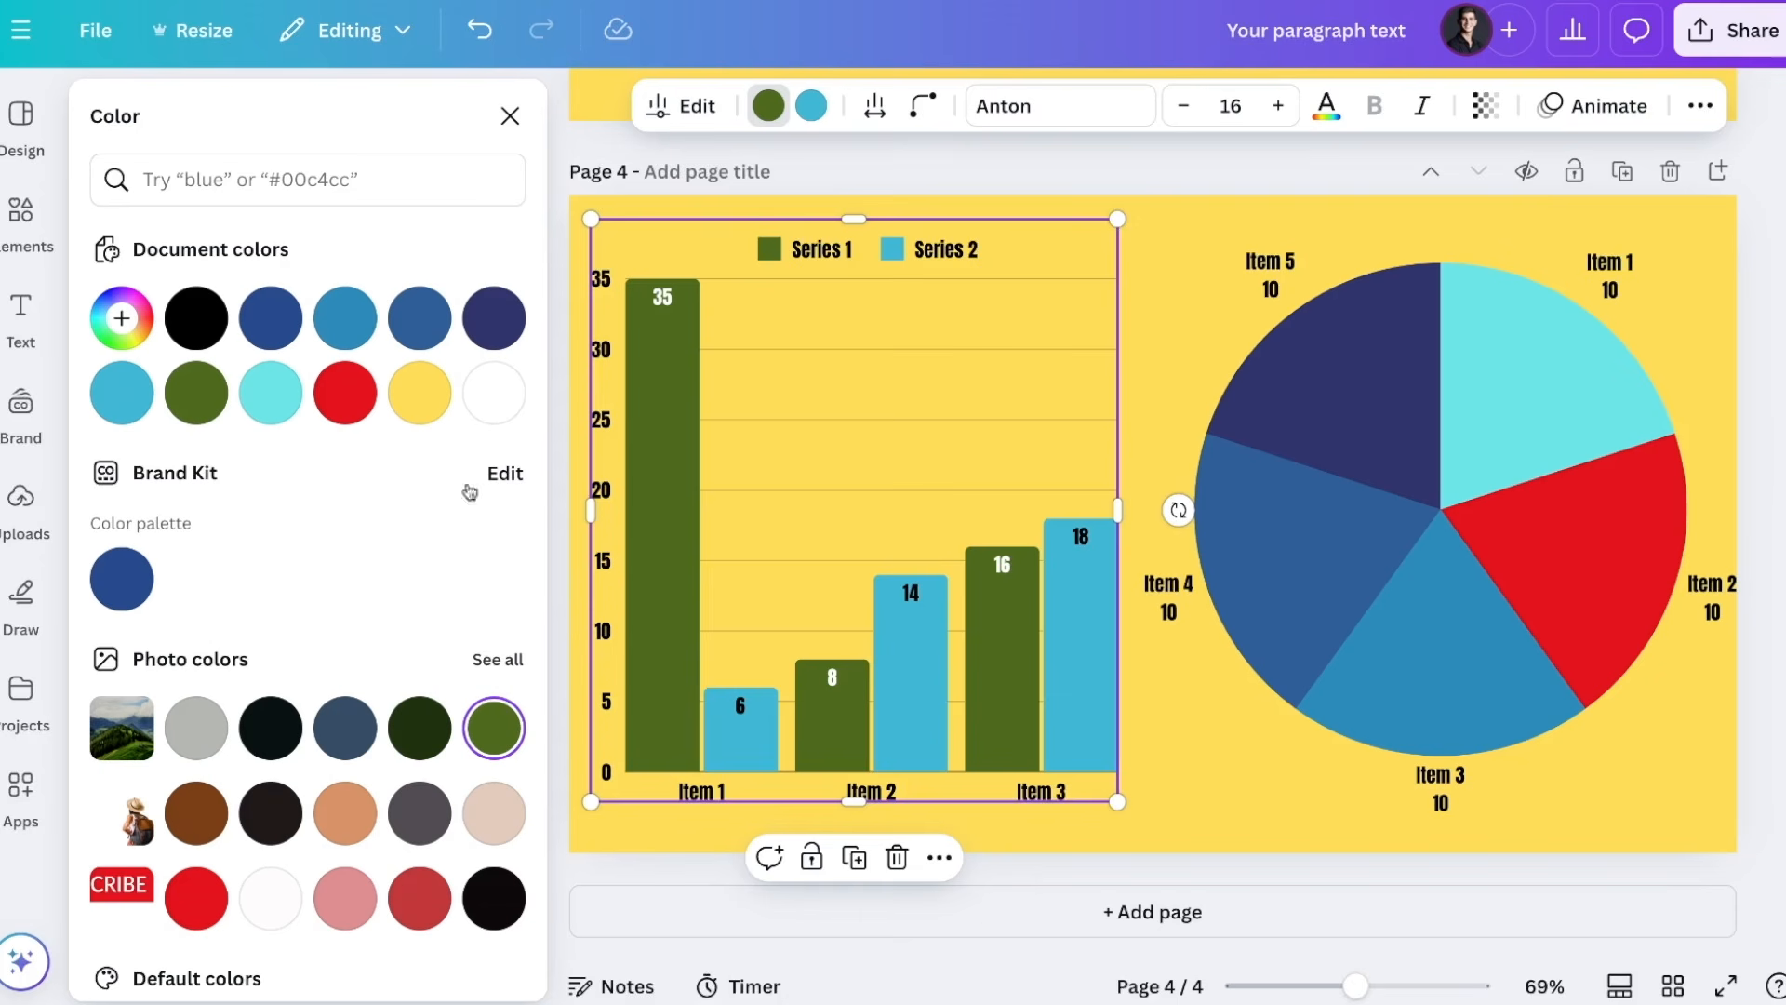
Step: Apply the existing project design Canva PDF Tutorial YT.pdf to page 4
click(21, 498)
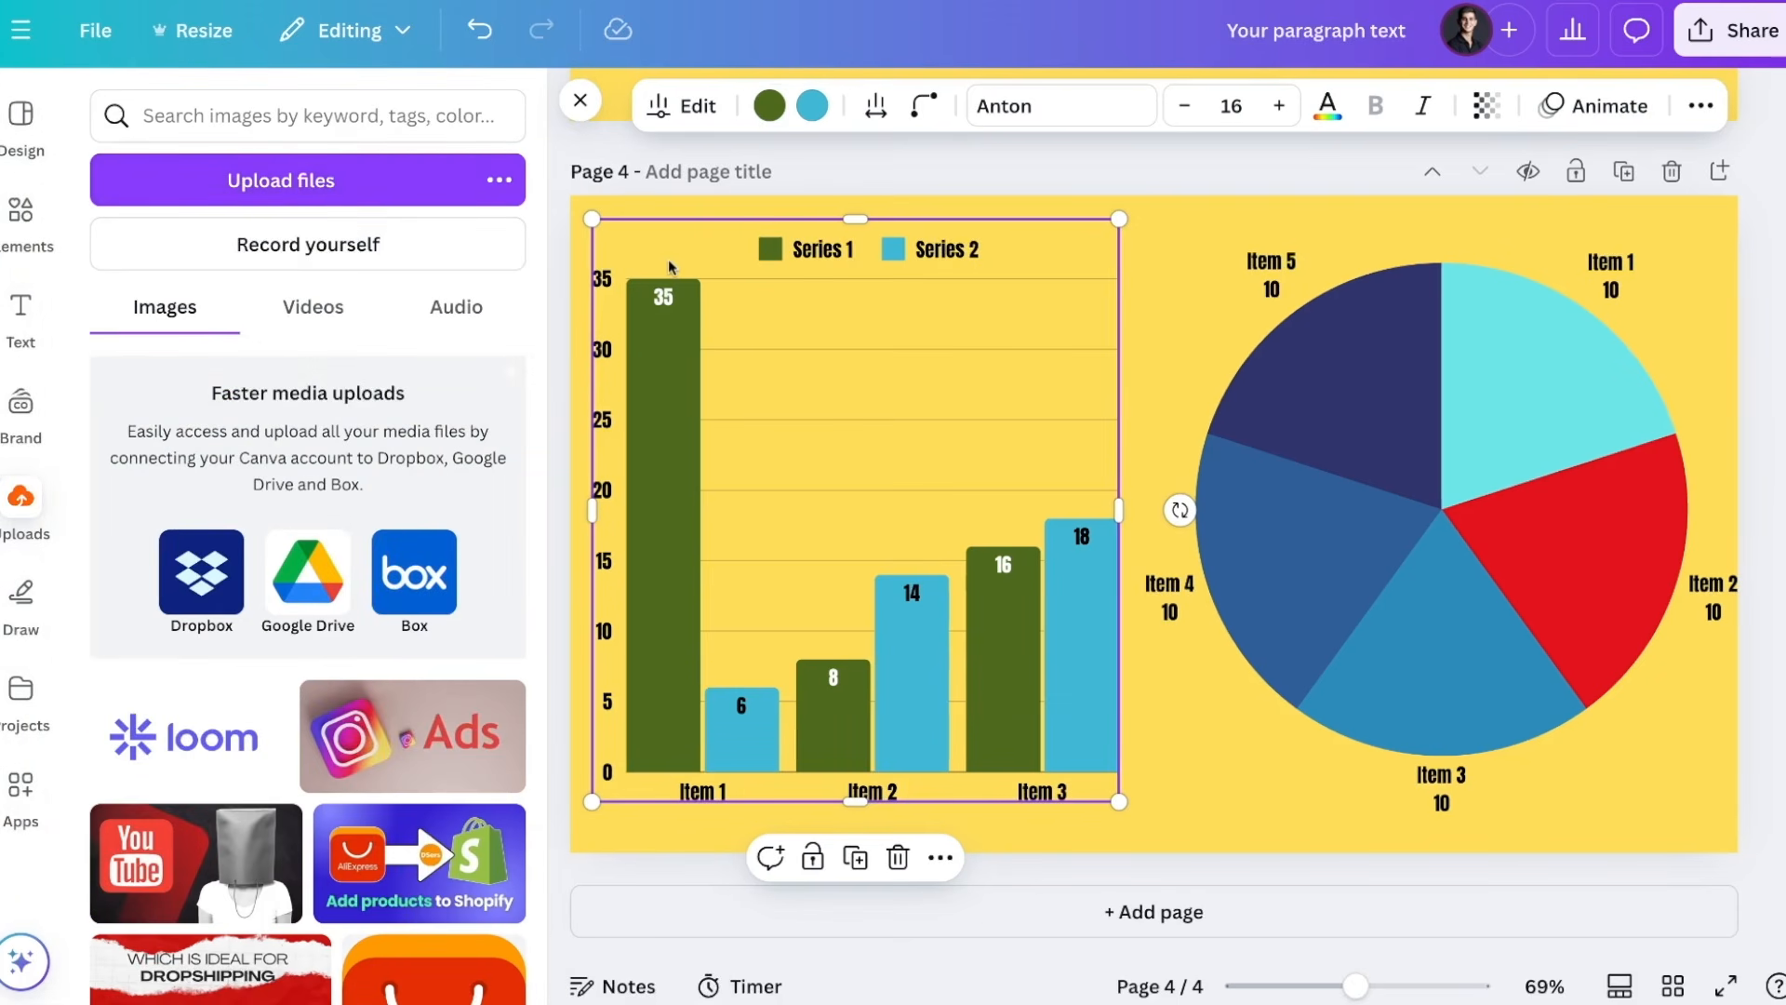
click(20, 690)
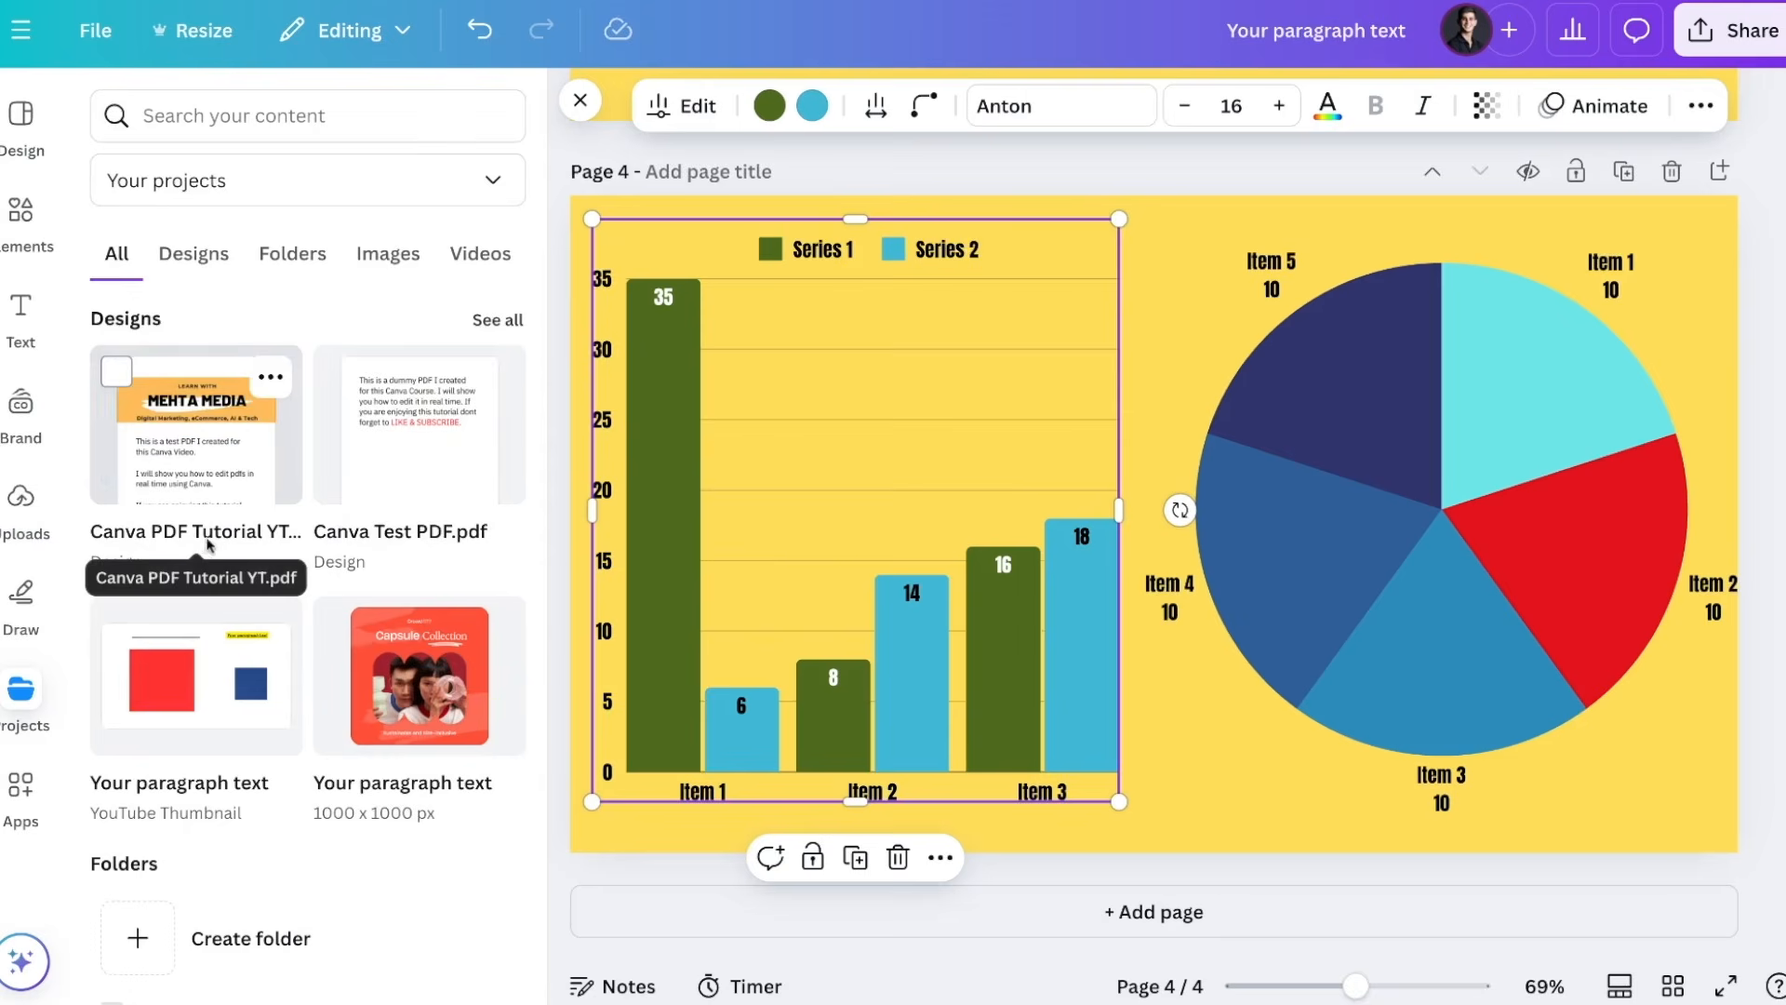
click(231, 459)
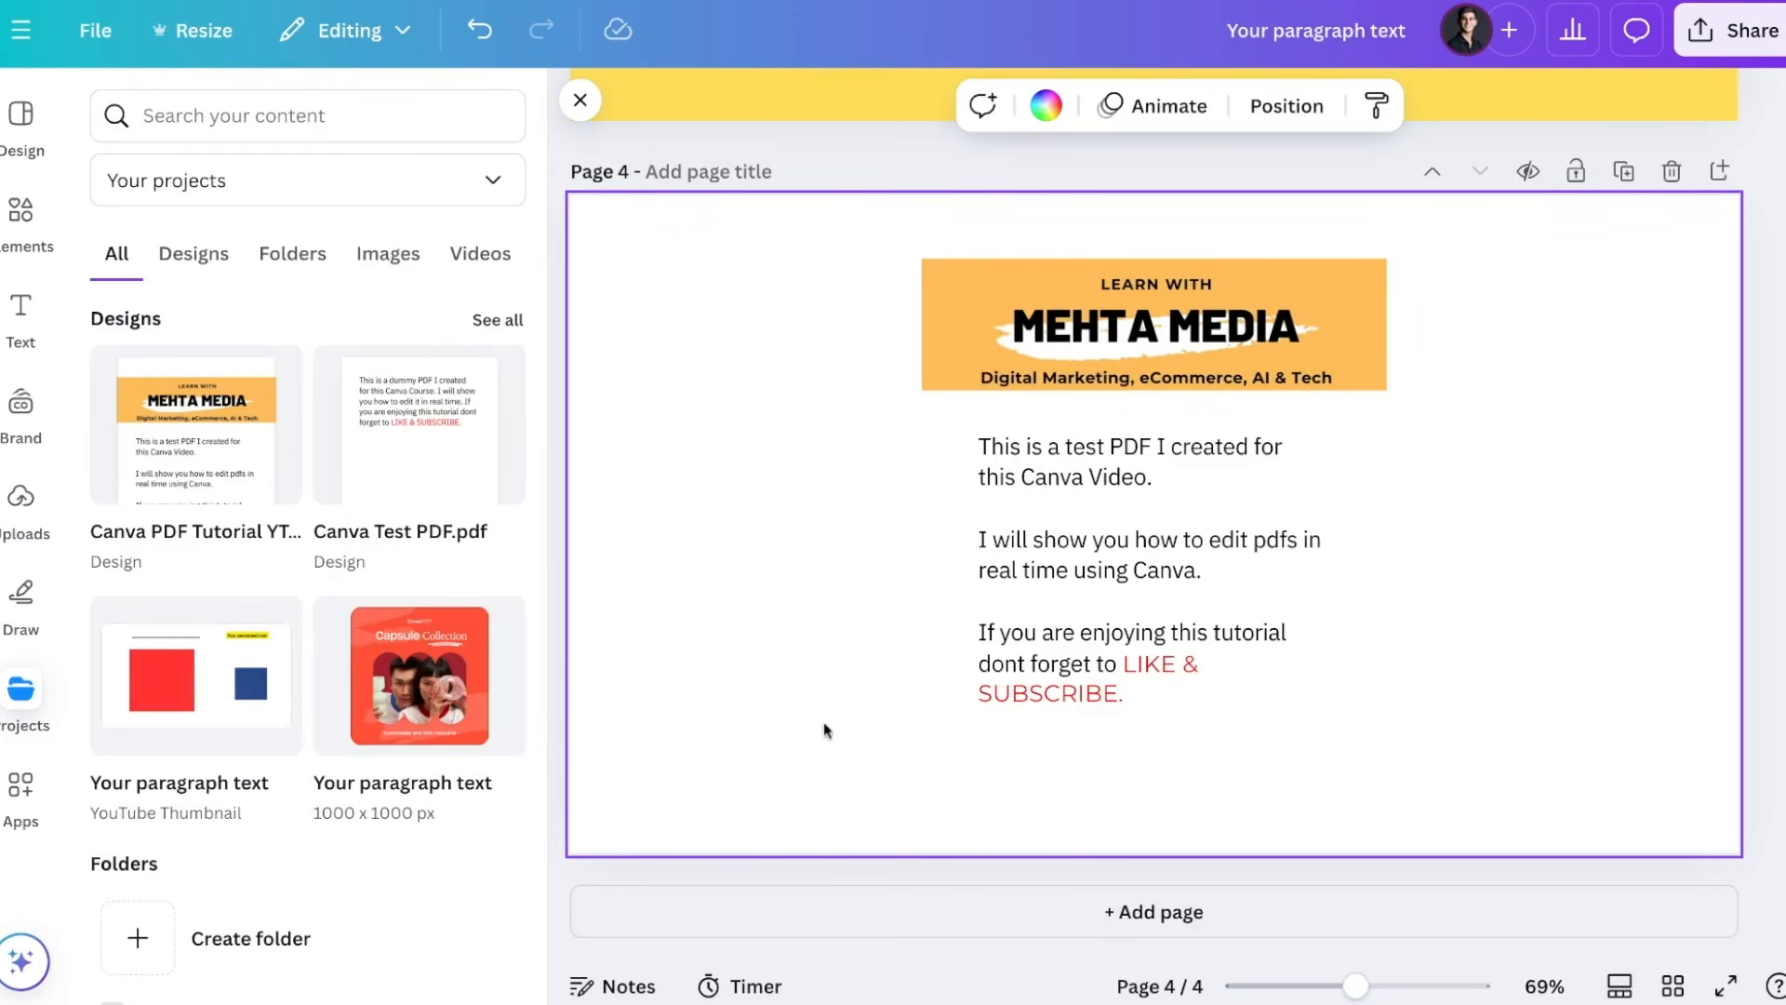
Step: Replace "a test" with "my updated" in the first paragraph so it reads "This is my updated PDF I created for this Canva Video."
click(1365, 718)
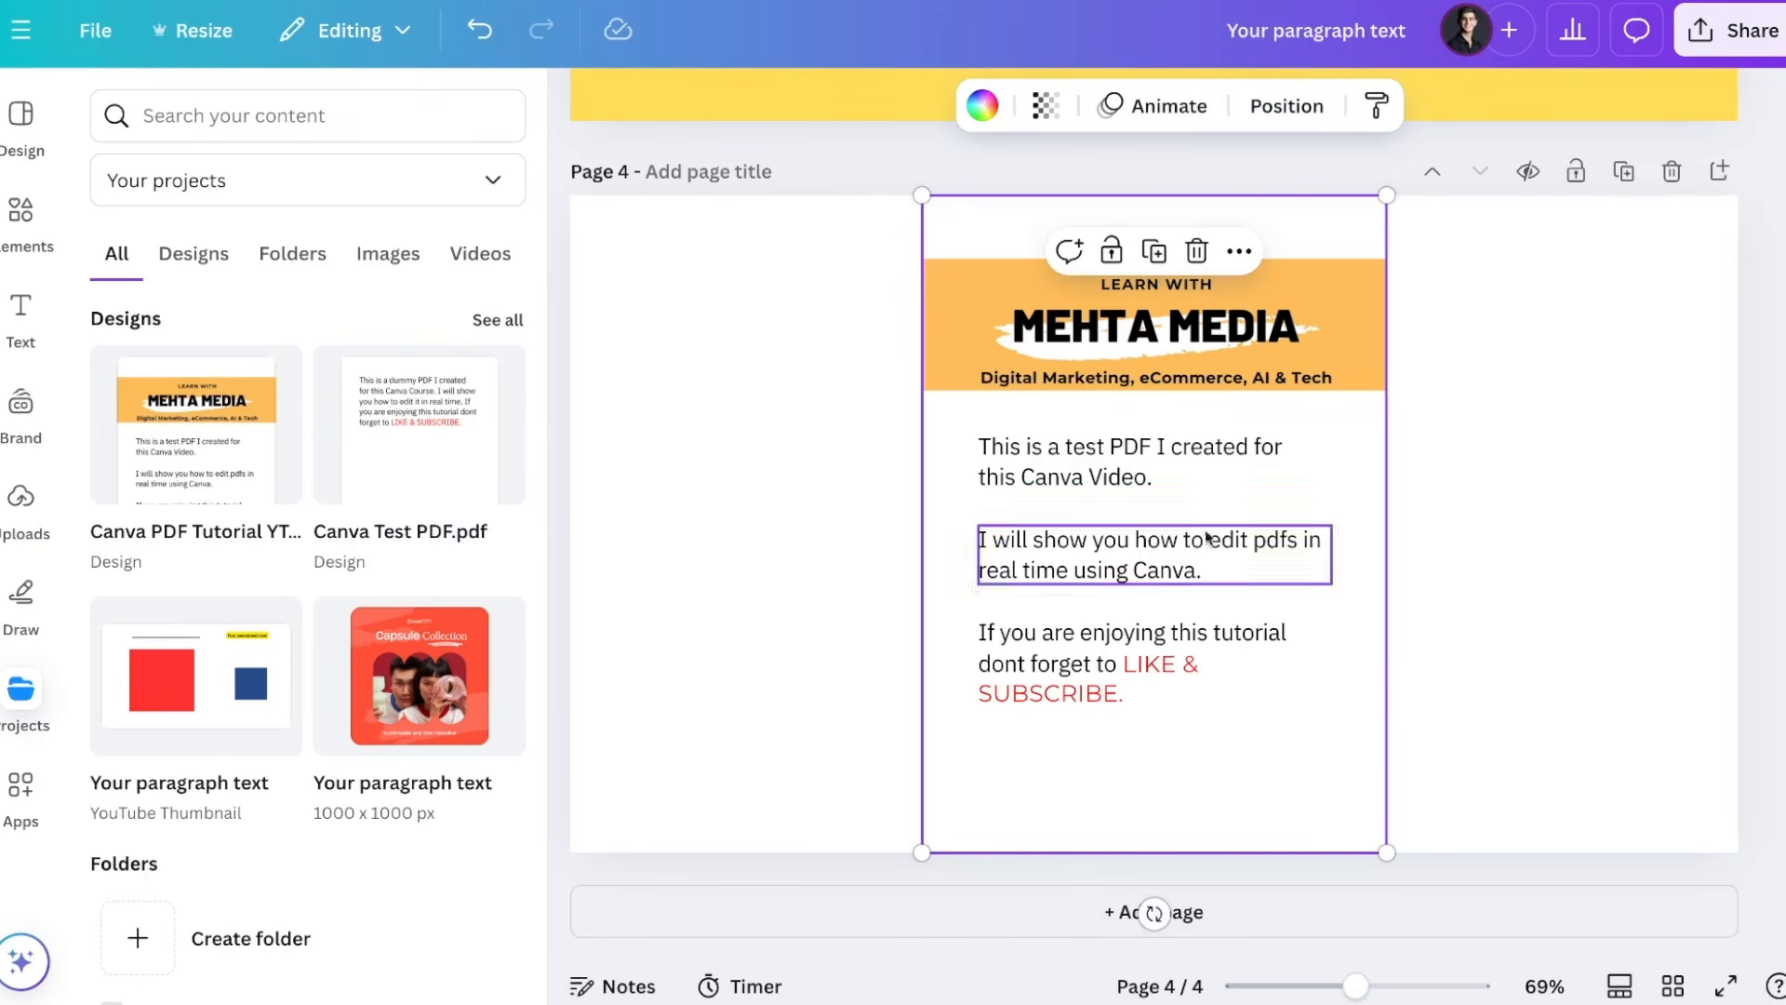
click(1068, 316)
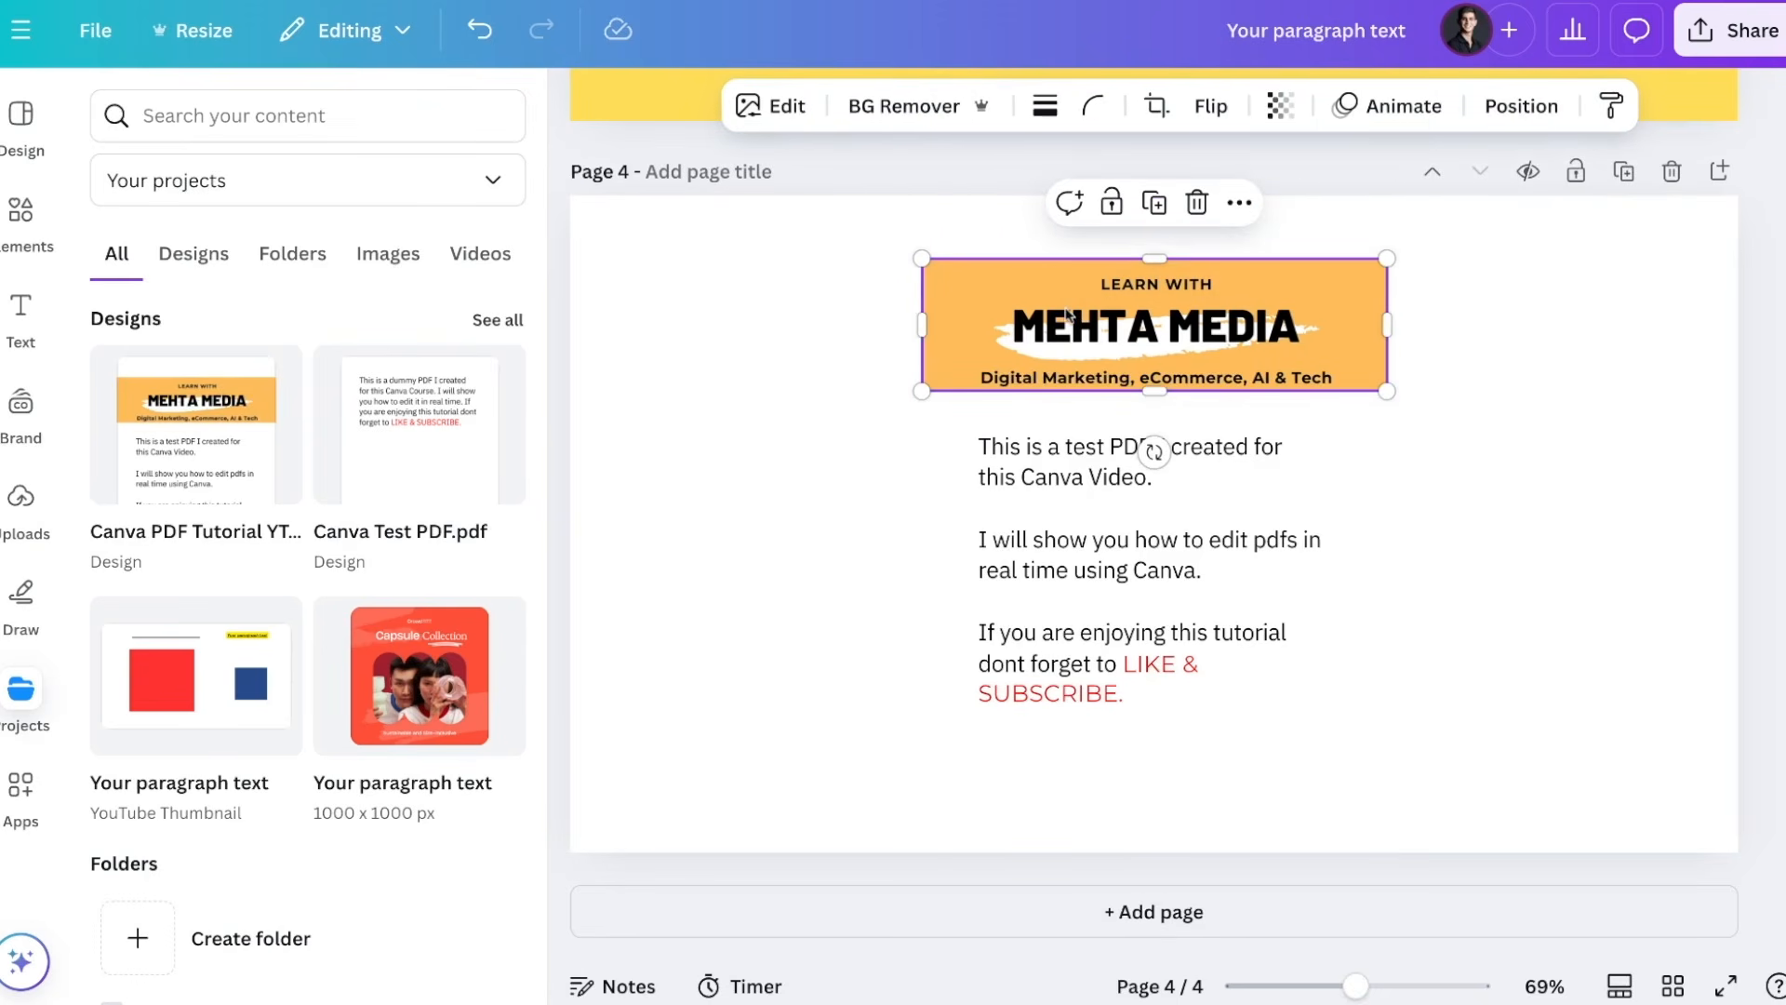
double_click(1075, 465)
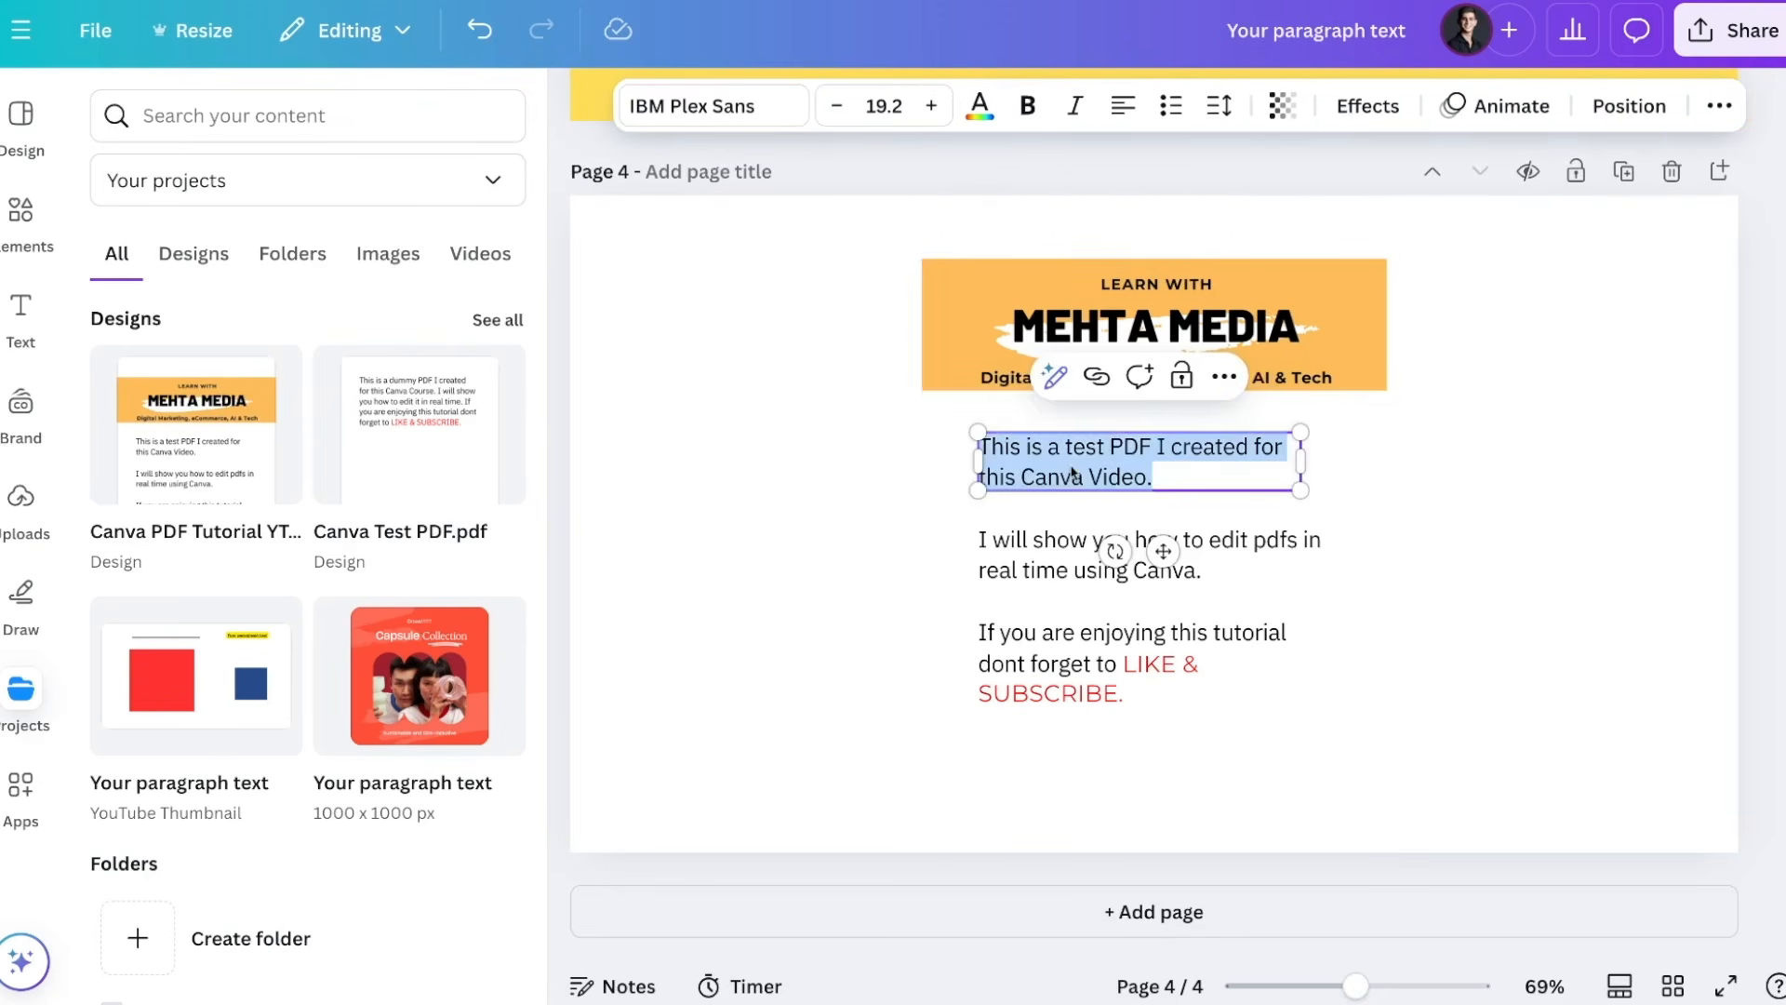
click(1109, 445)
key(BackSpace)
key(BackSpace)
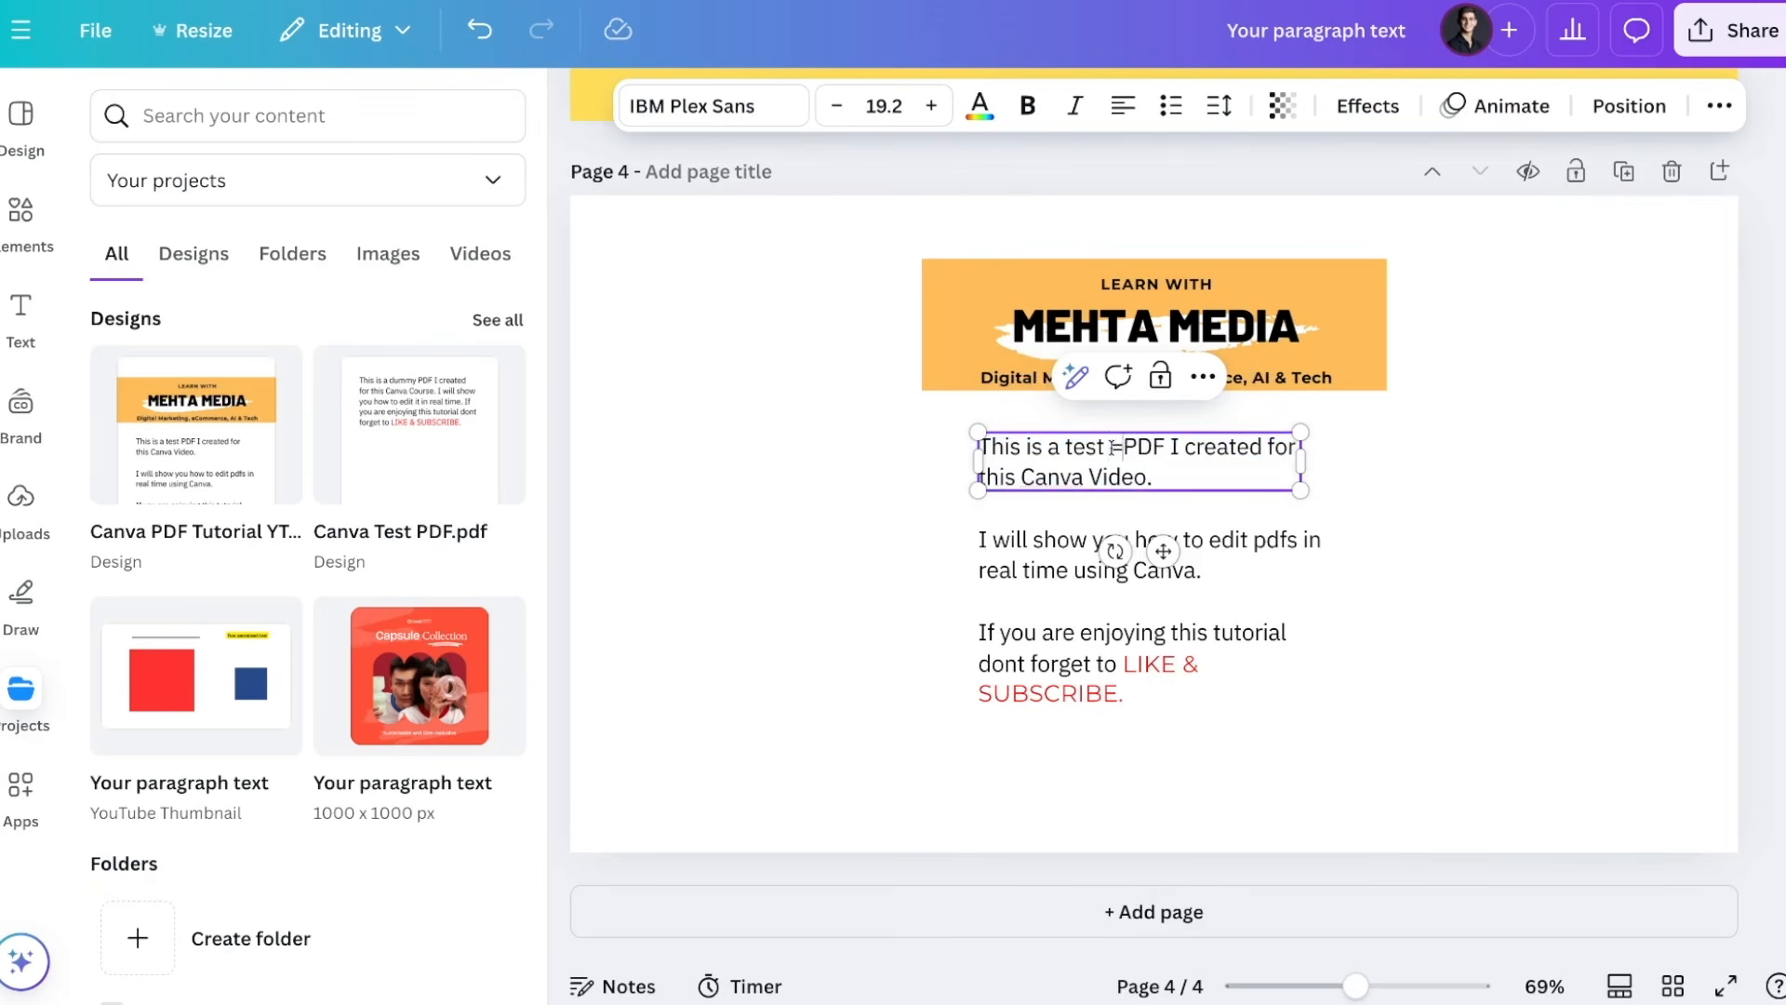
key(BackSpace)
key(BackSpace)
key(BackSpace)
key(BackSpace)
key(BackSpace)
text(my updat)
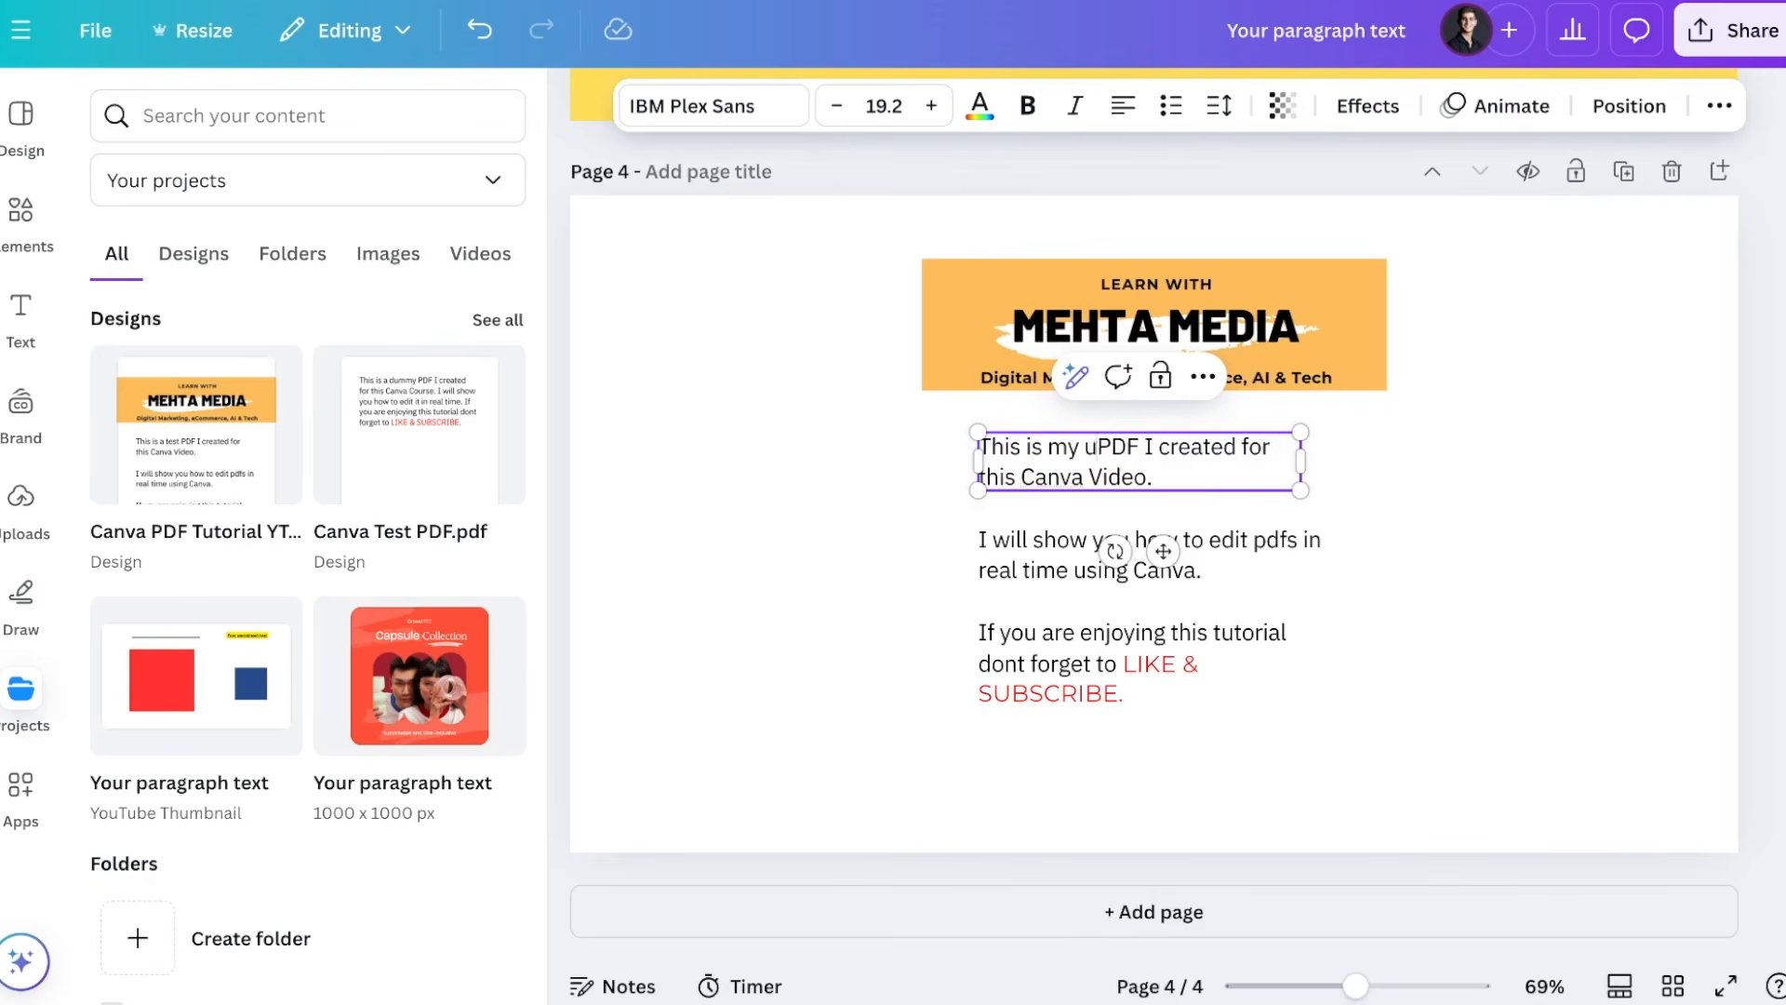
text(ed)
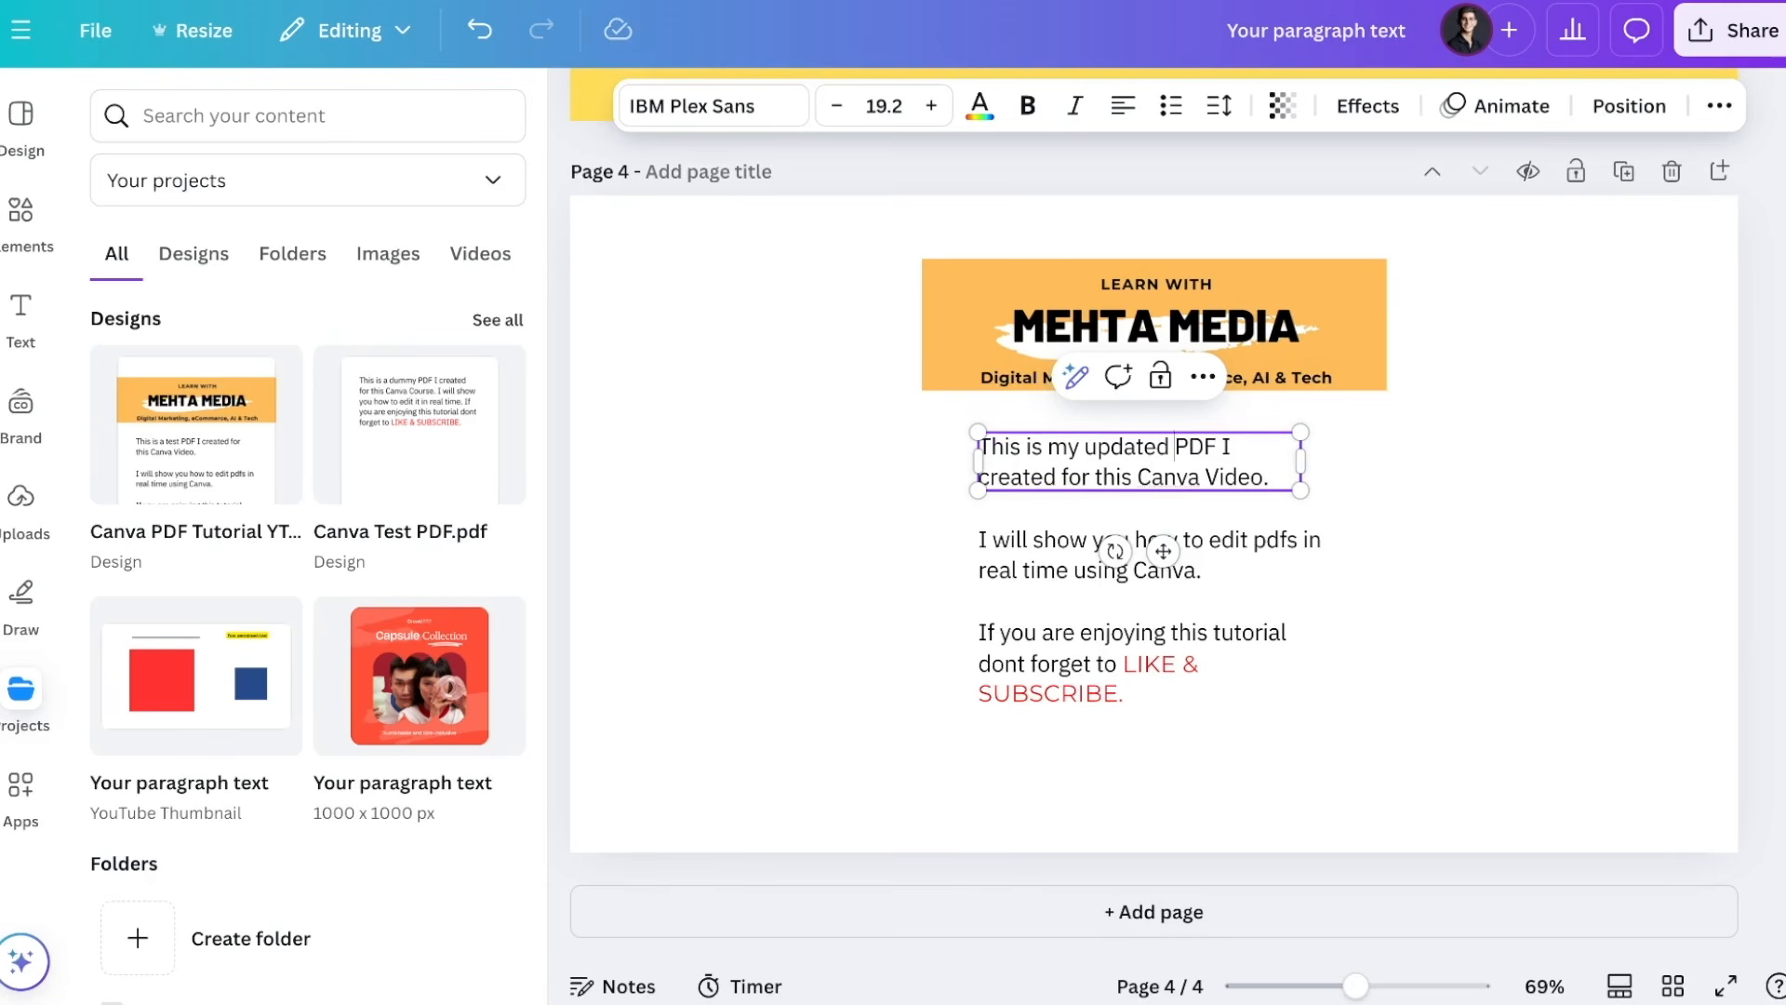
Step: Recolor the first paragraph's text with the dark red from the document colors
triple_click(987, 451)
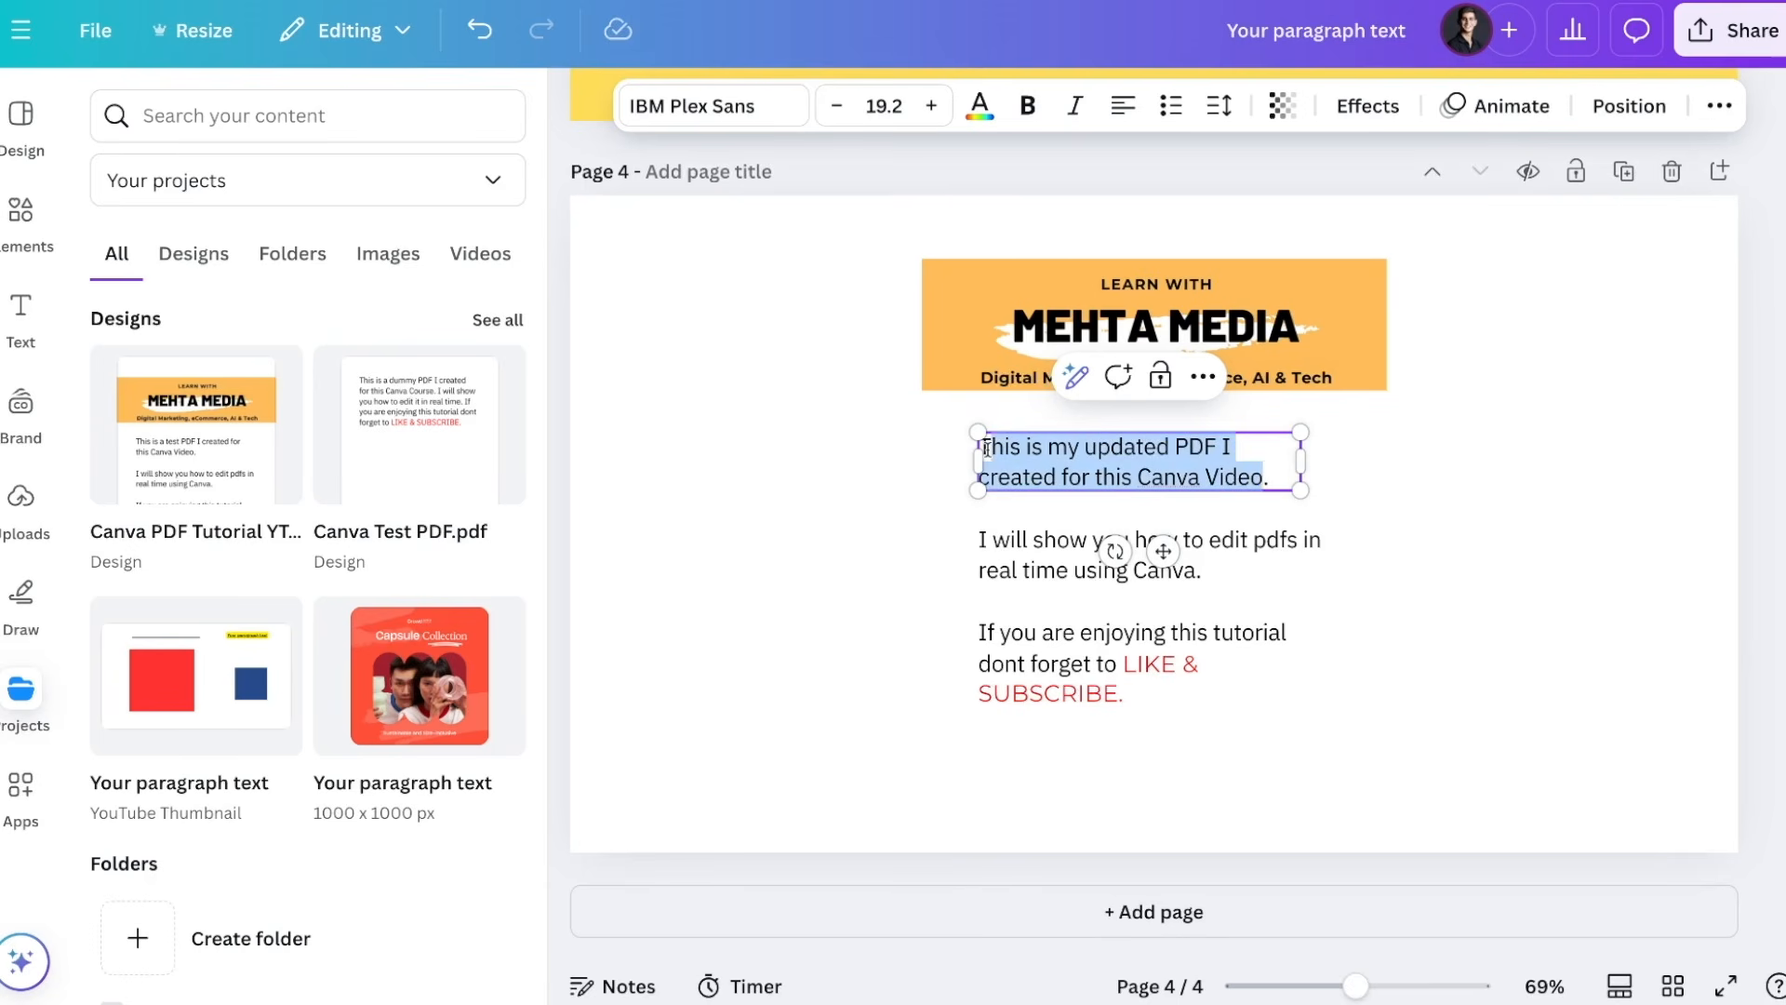
click(979, 105)
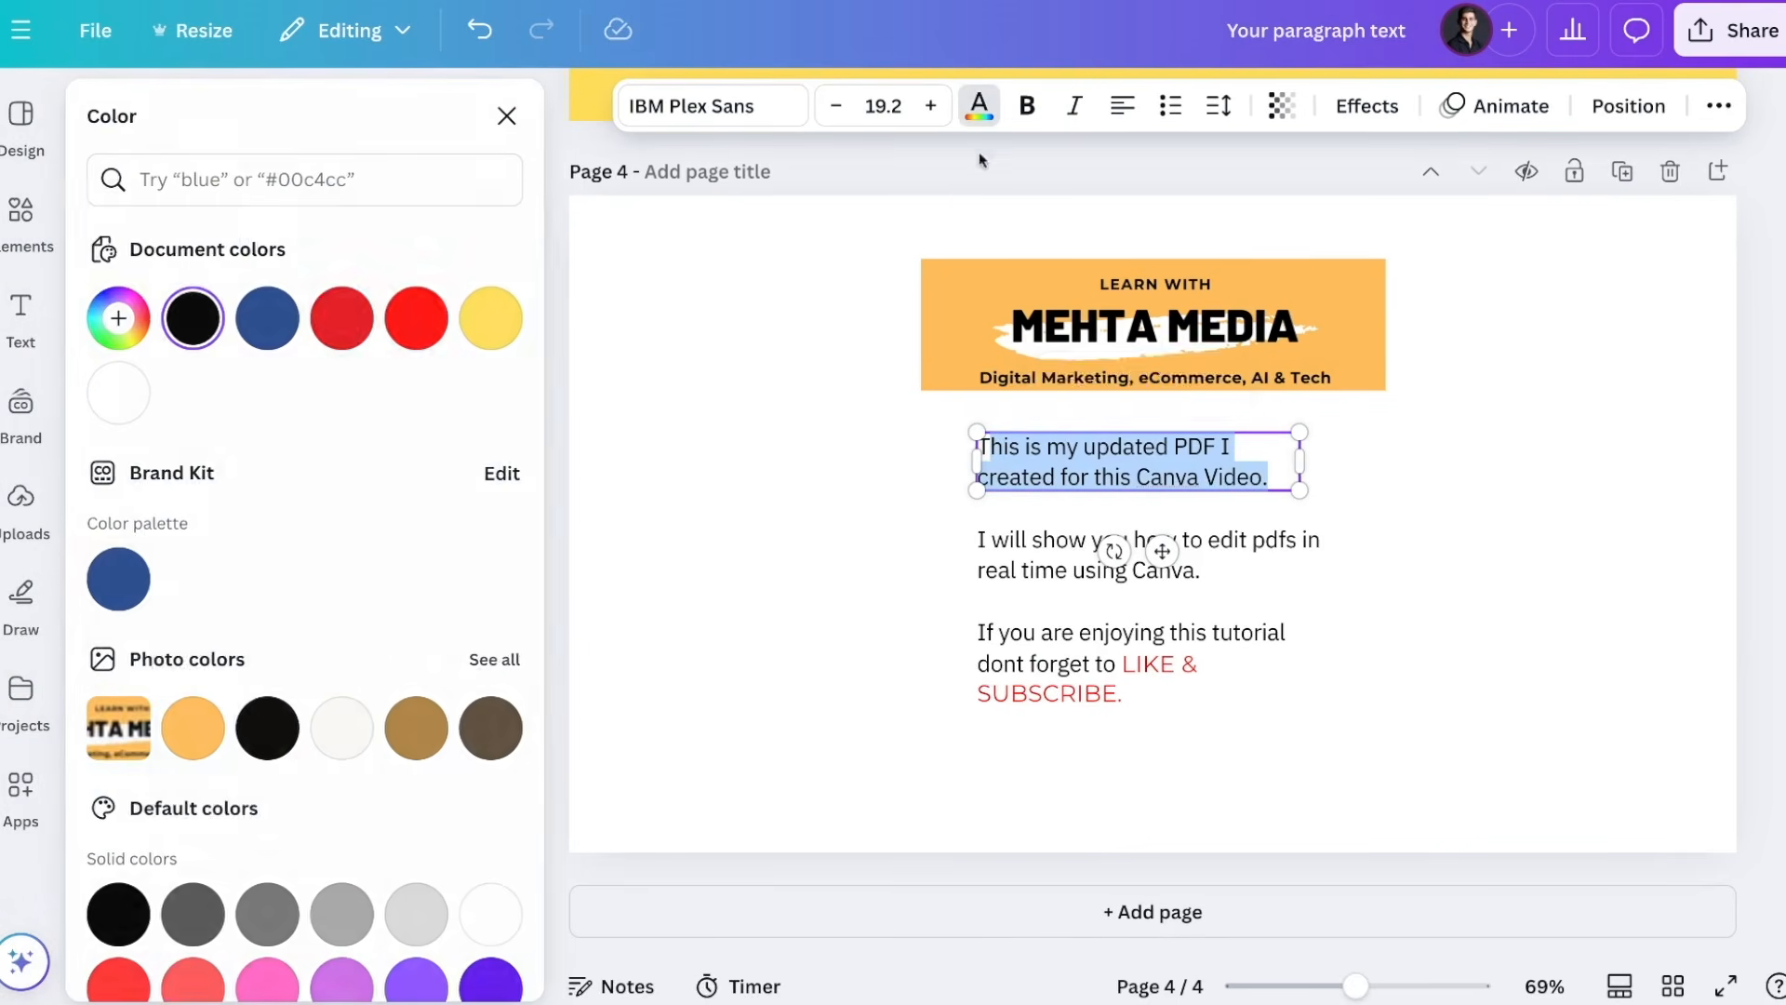
click(366, 317)
click(834, 446)
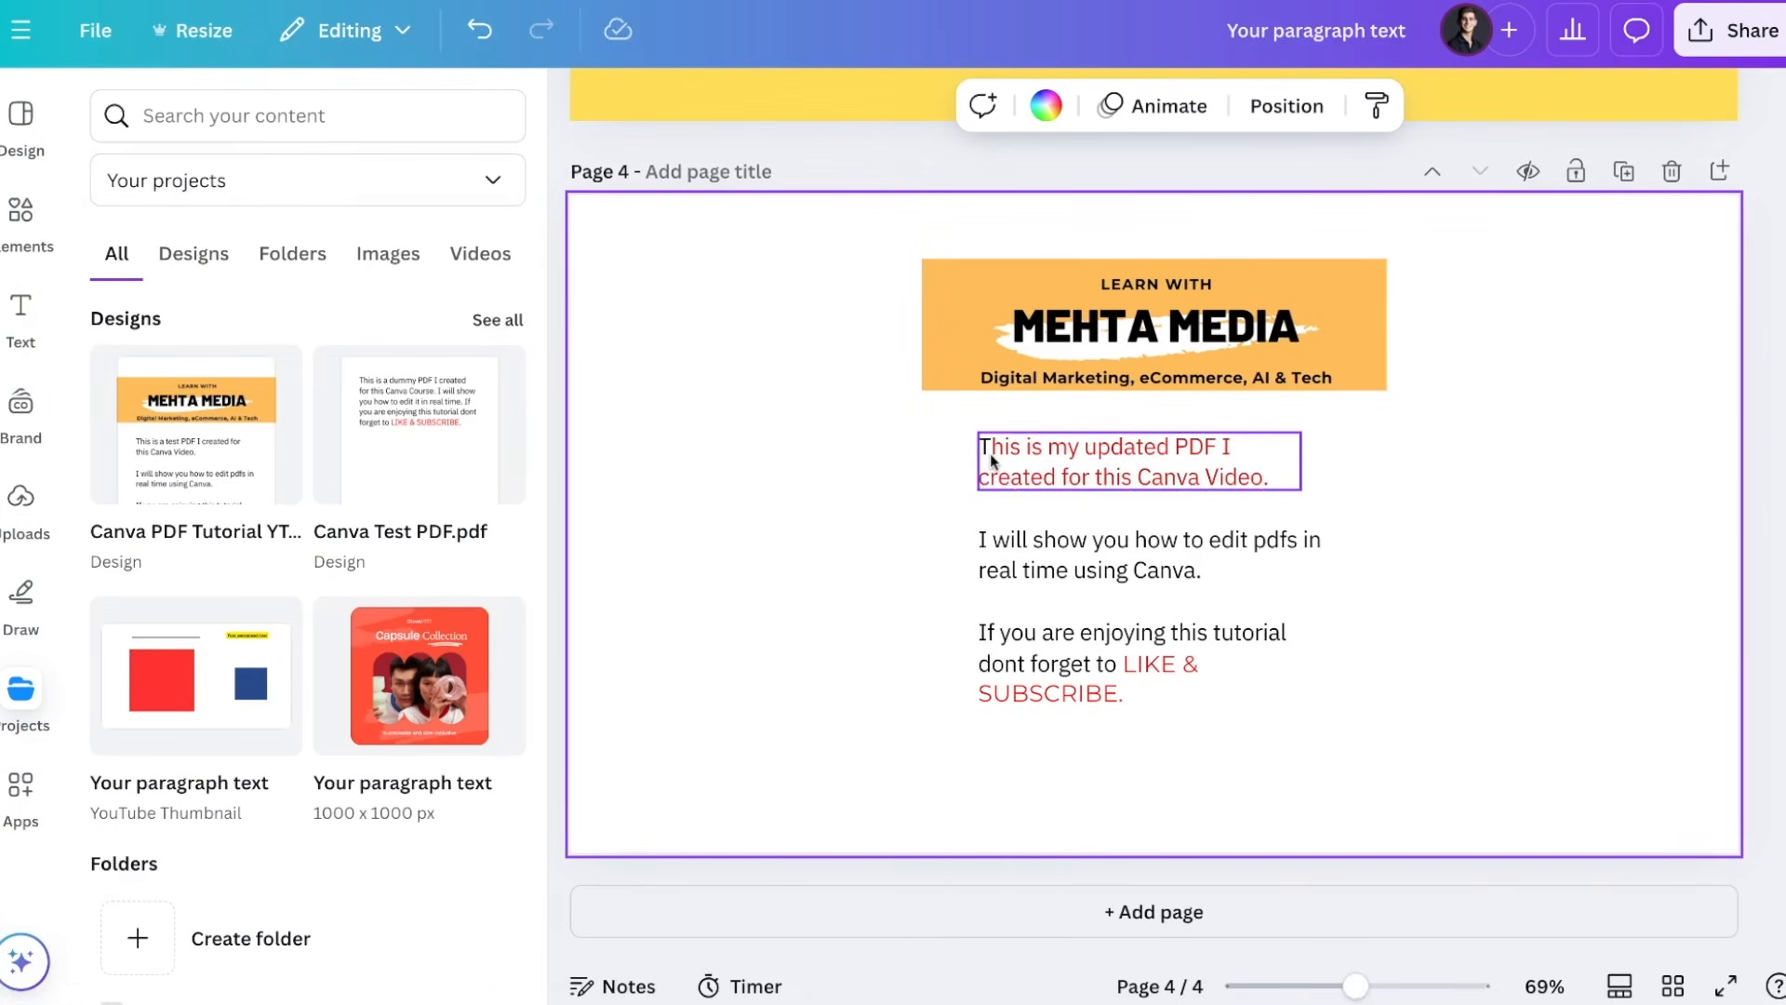
Step: Open the design's download settings and set the file type to PDF Standard
click(1698, 58)
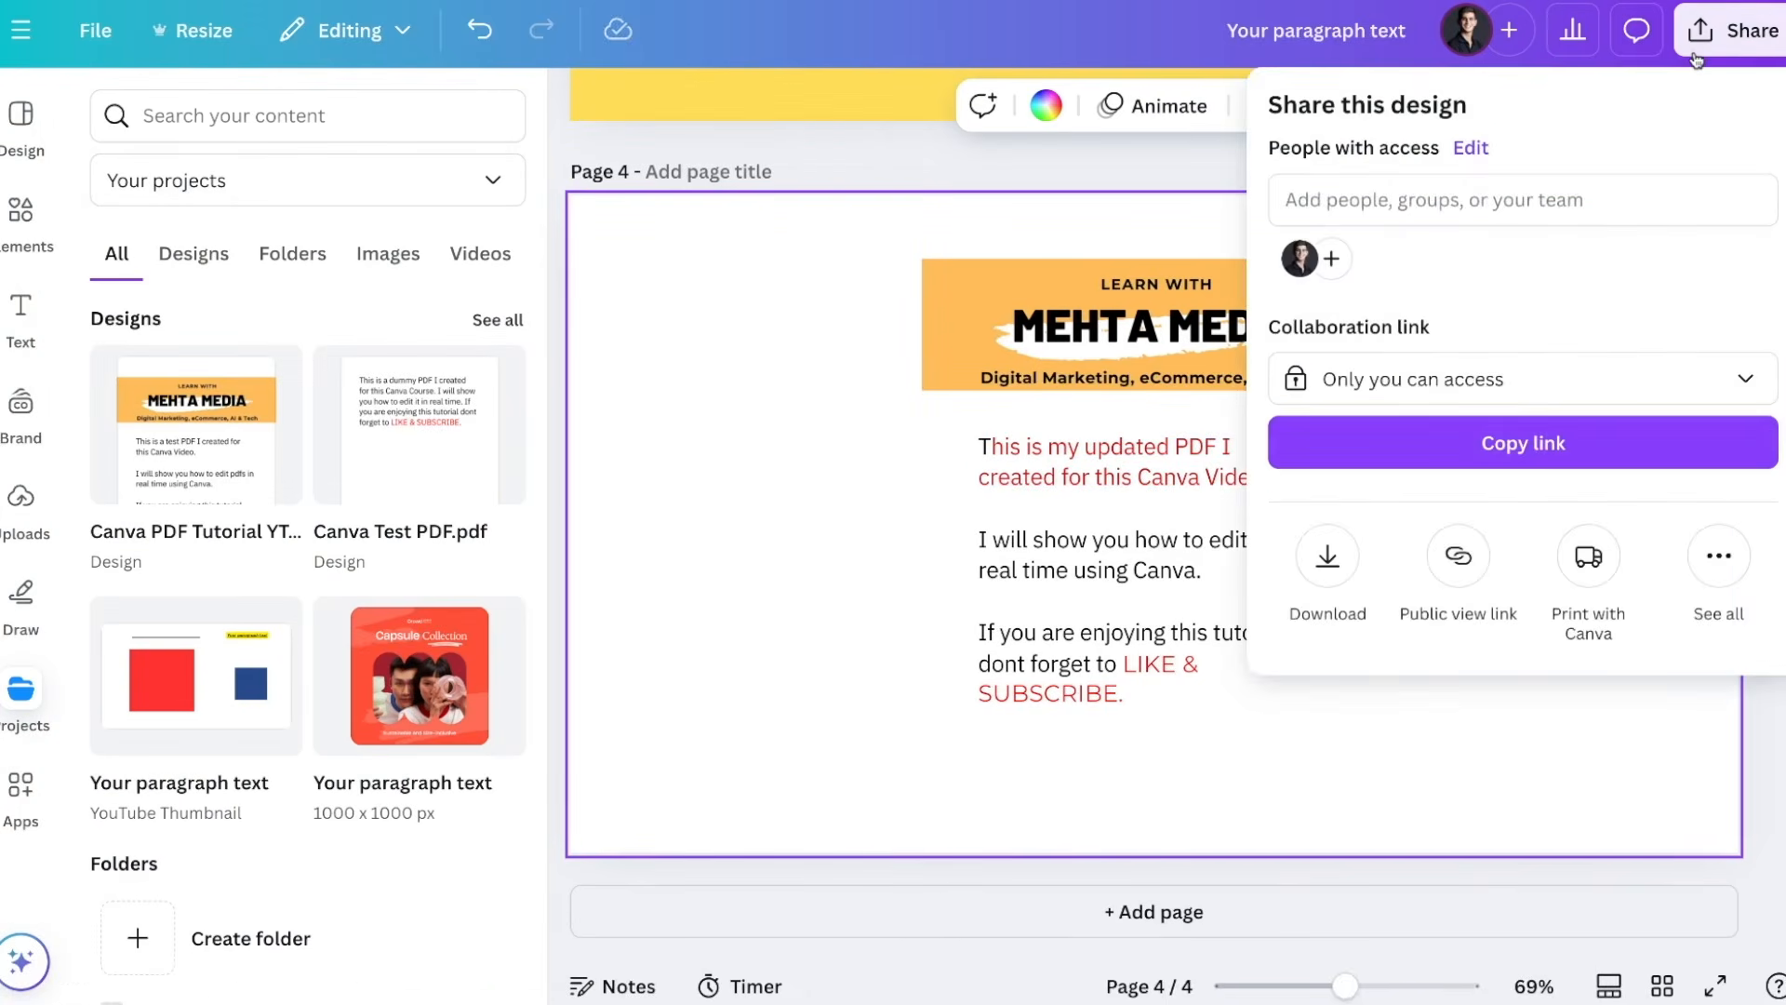
click(1328, 557)
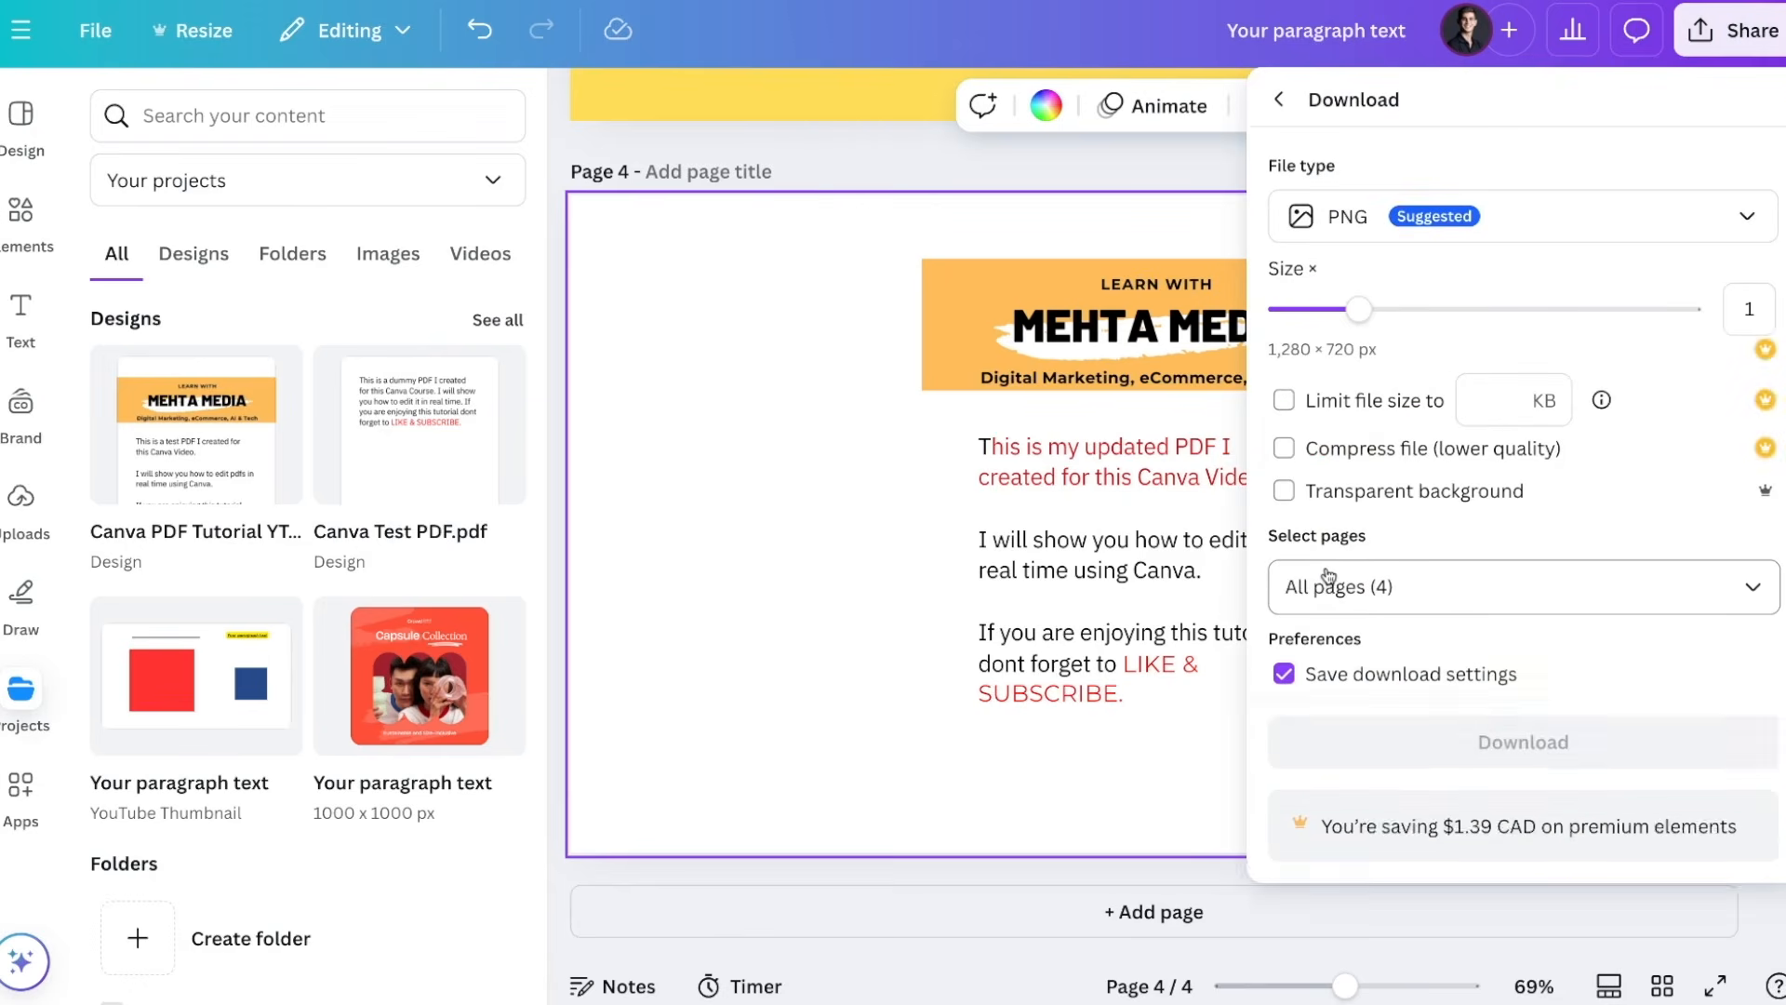
click(1353, 240)
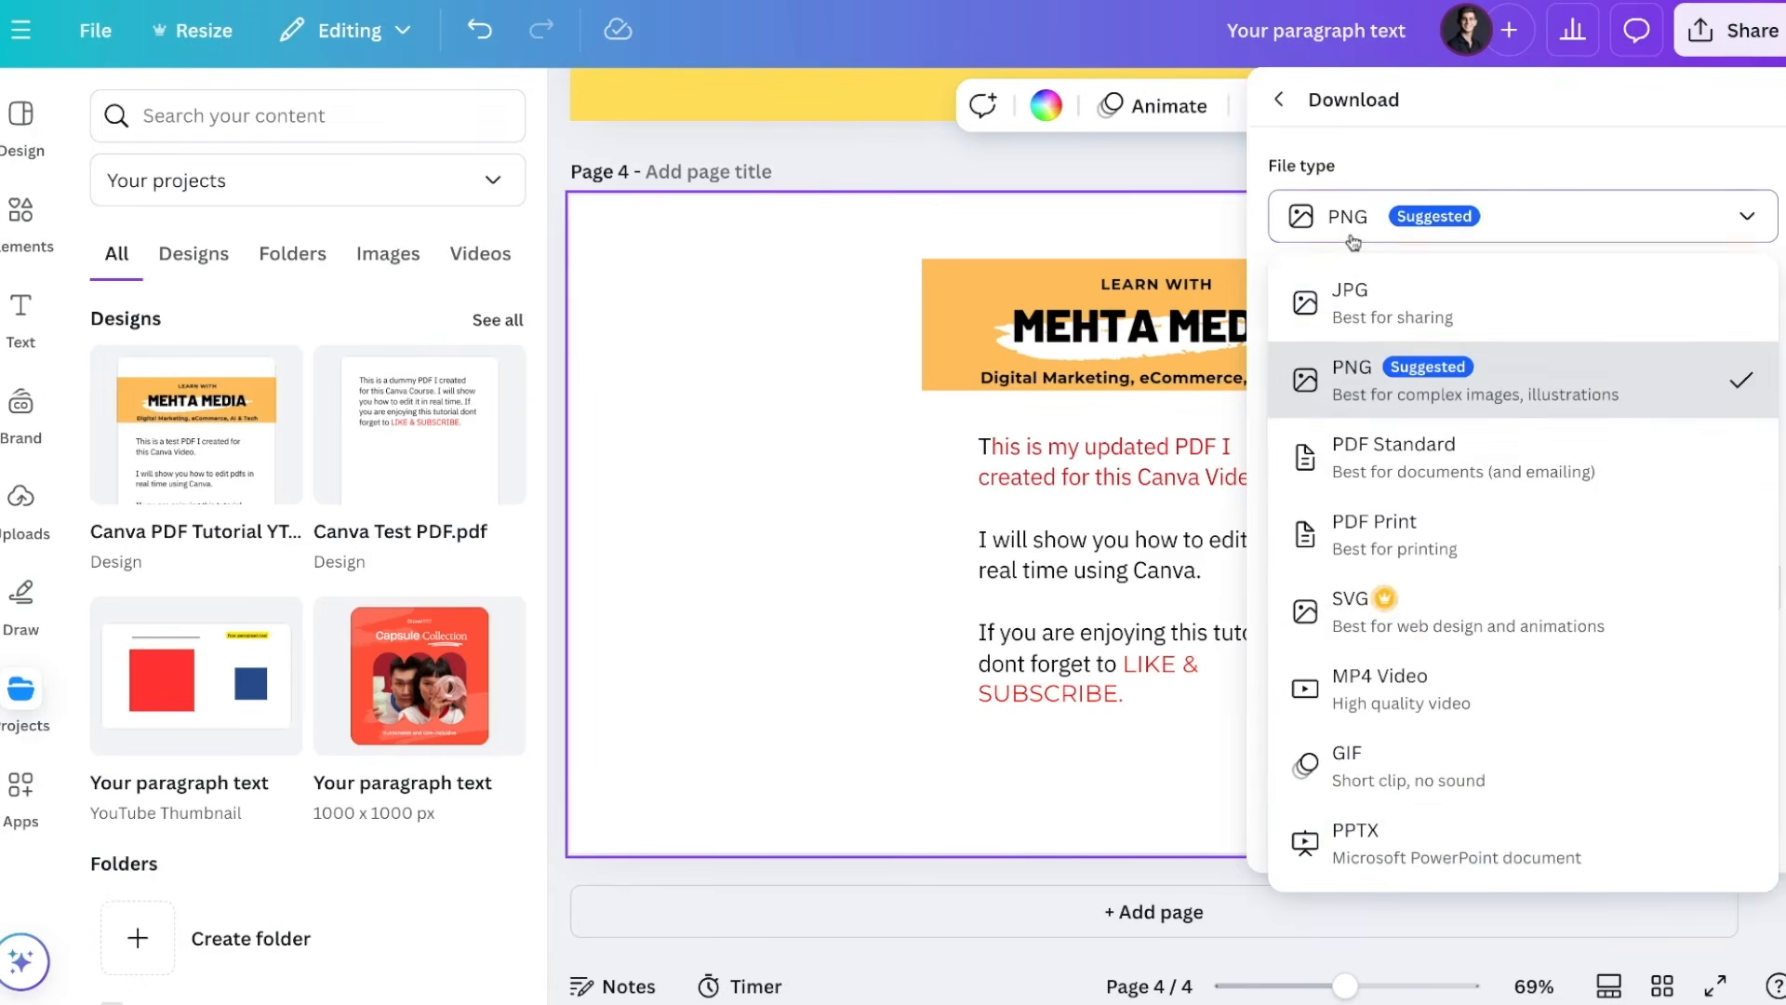
click(1361, 472)
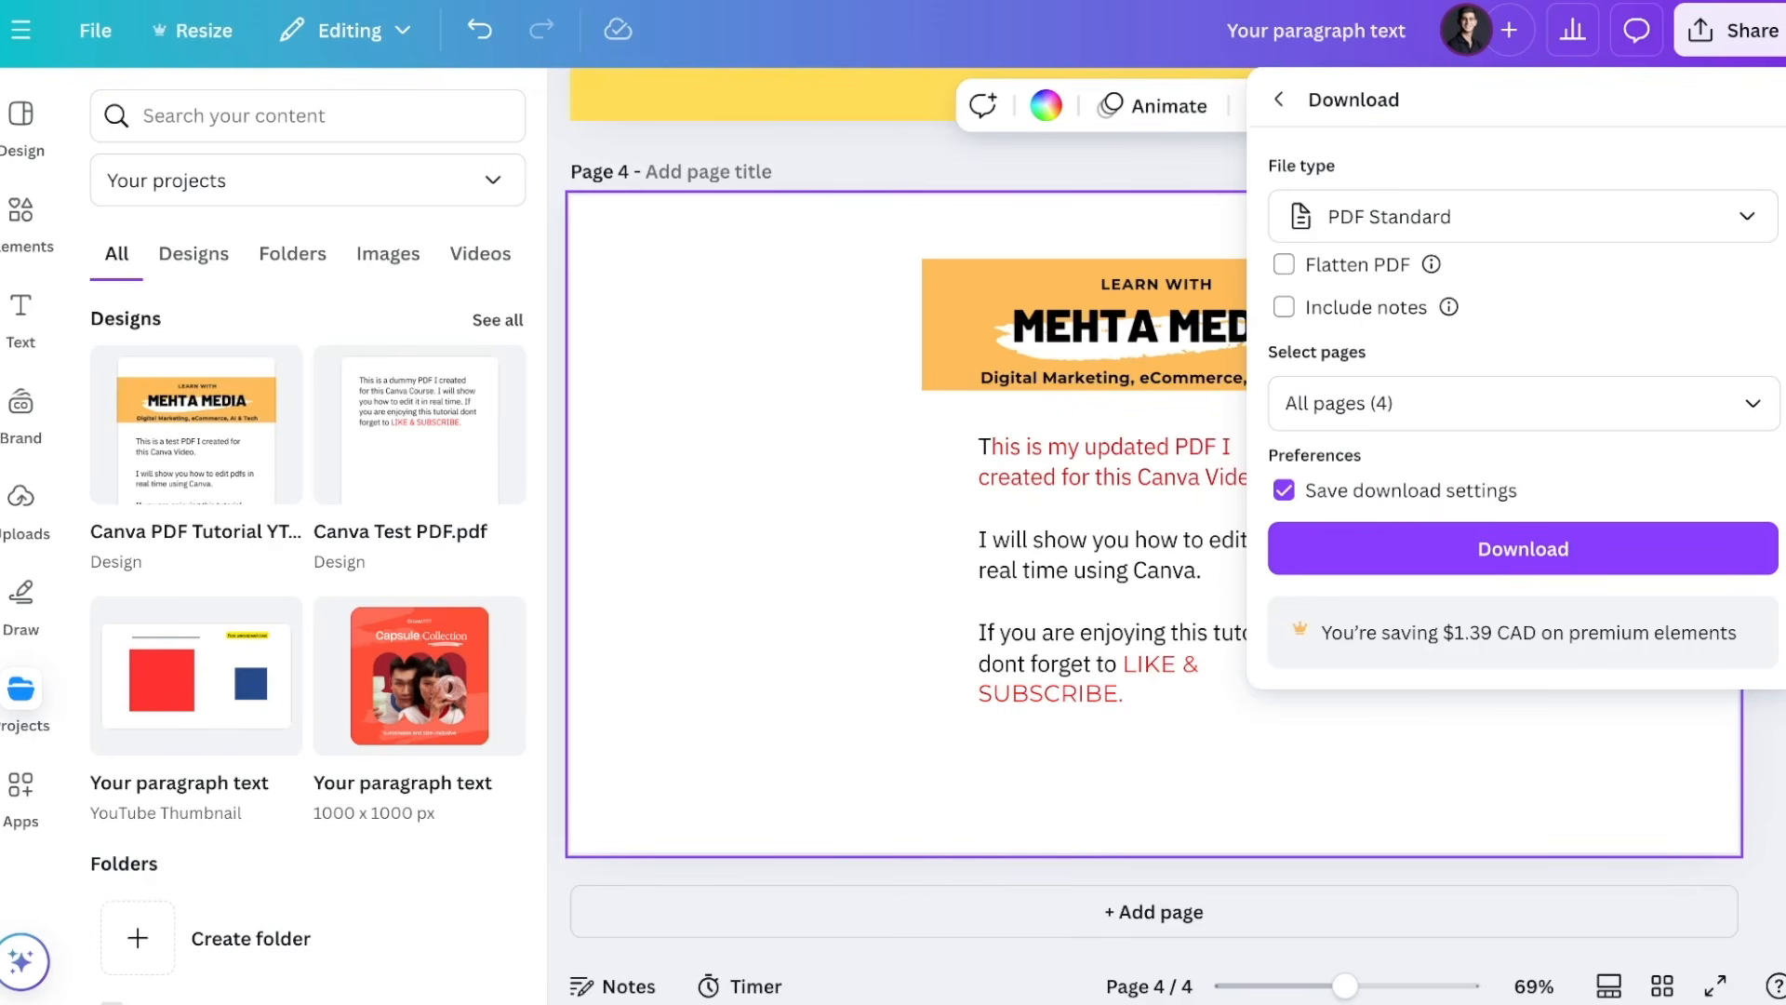
Step: Limit the download to the current page, page 4, and download the PDF
click(1484, 404)
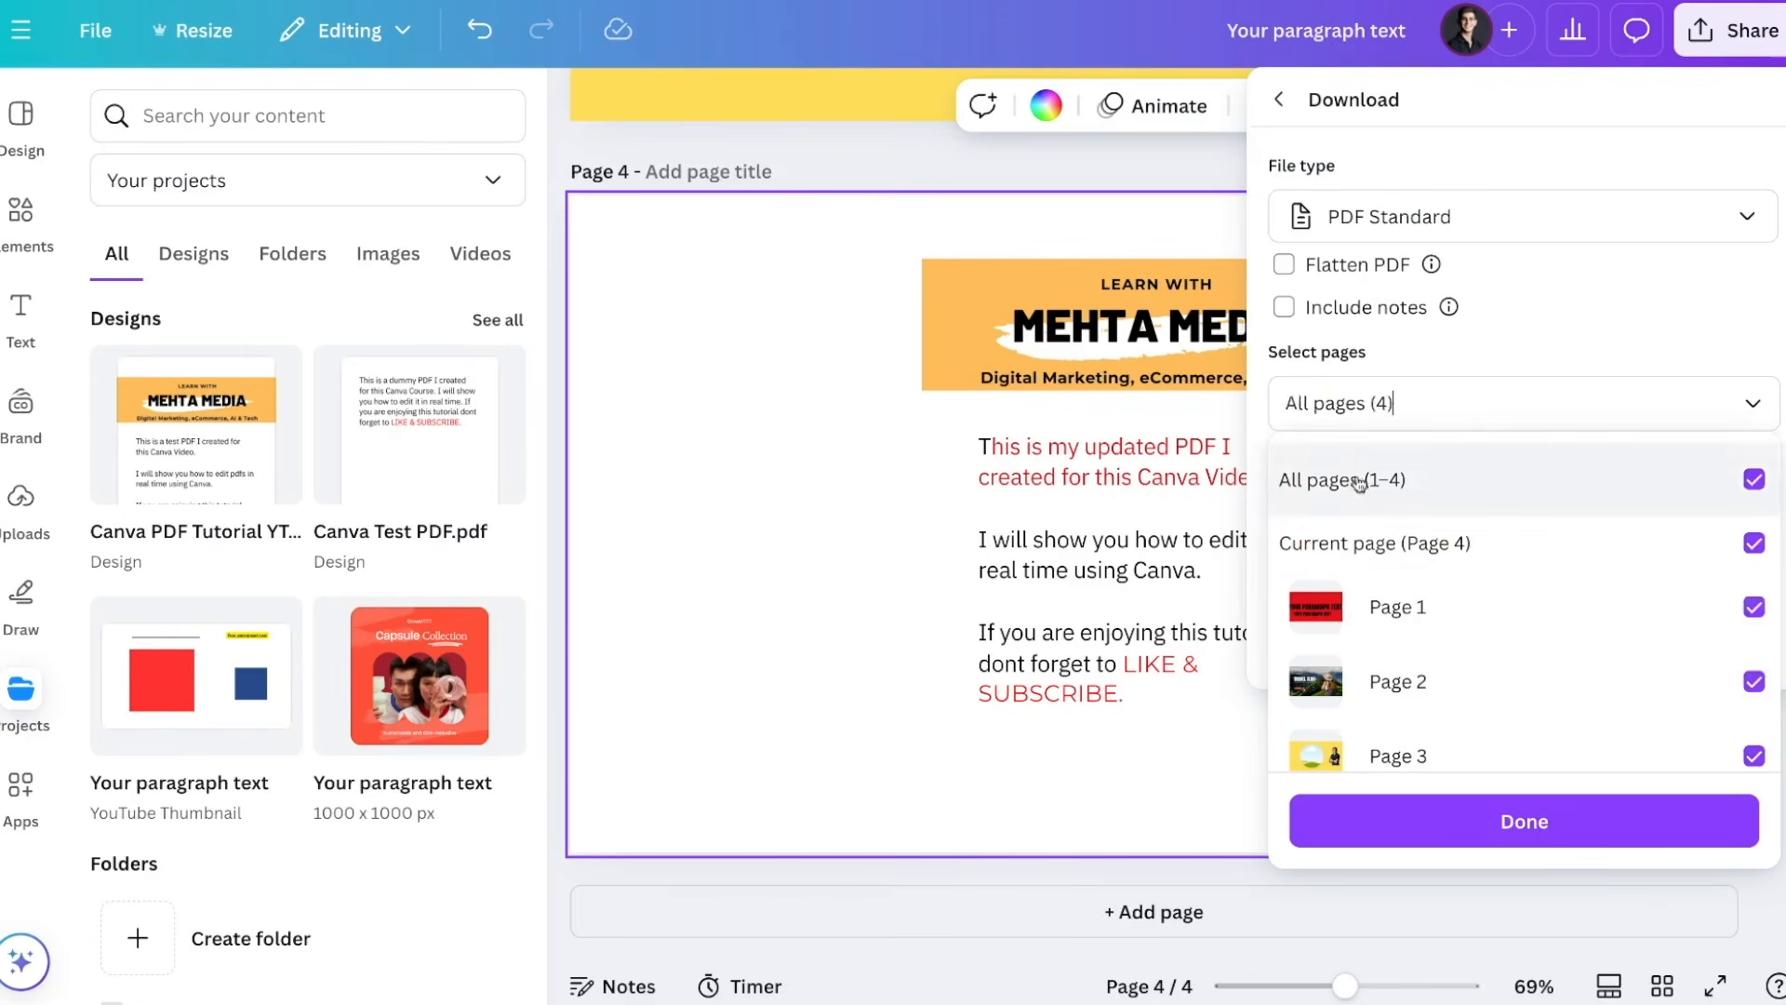
click(1315, 479)
click(1349, 544)
click(1581, 313)
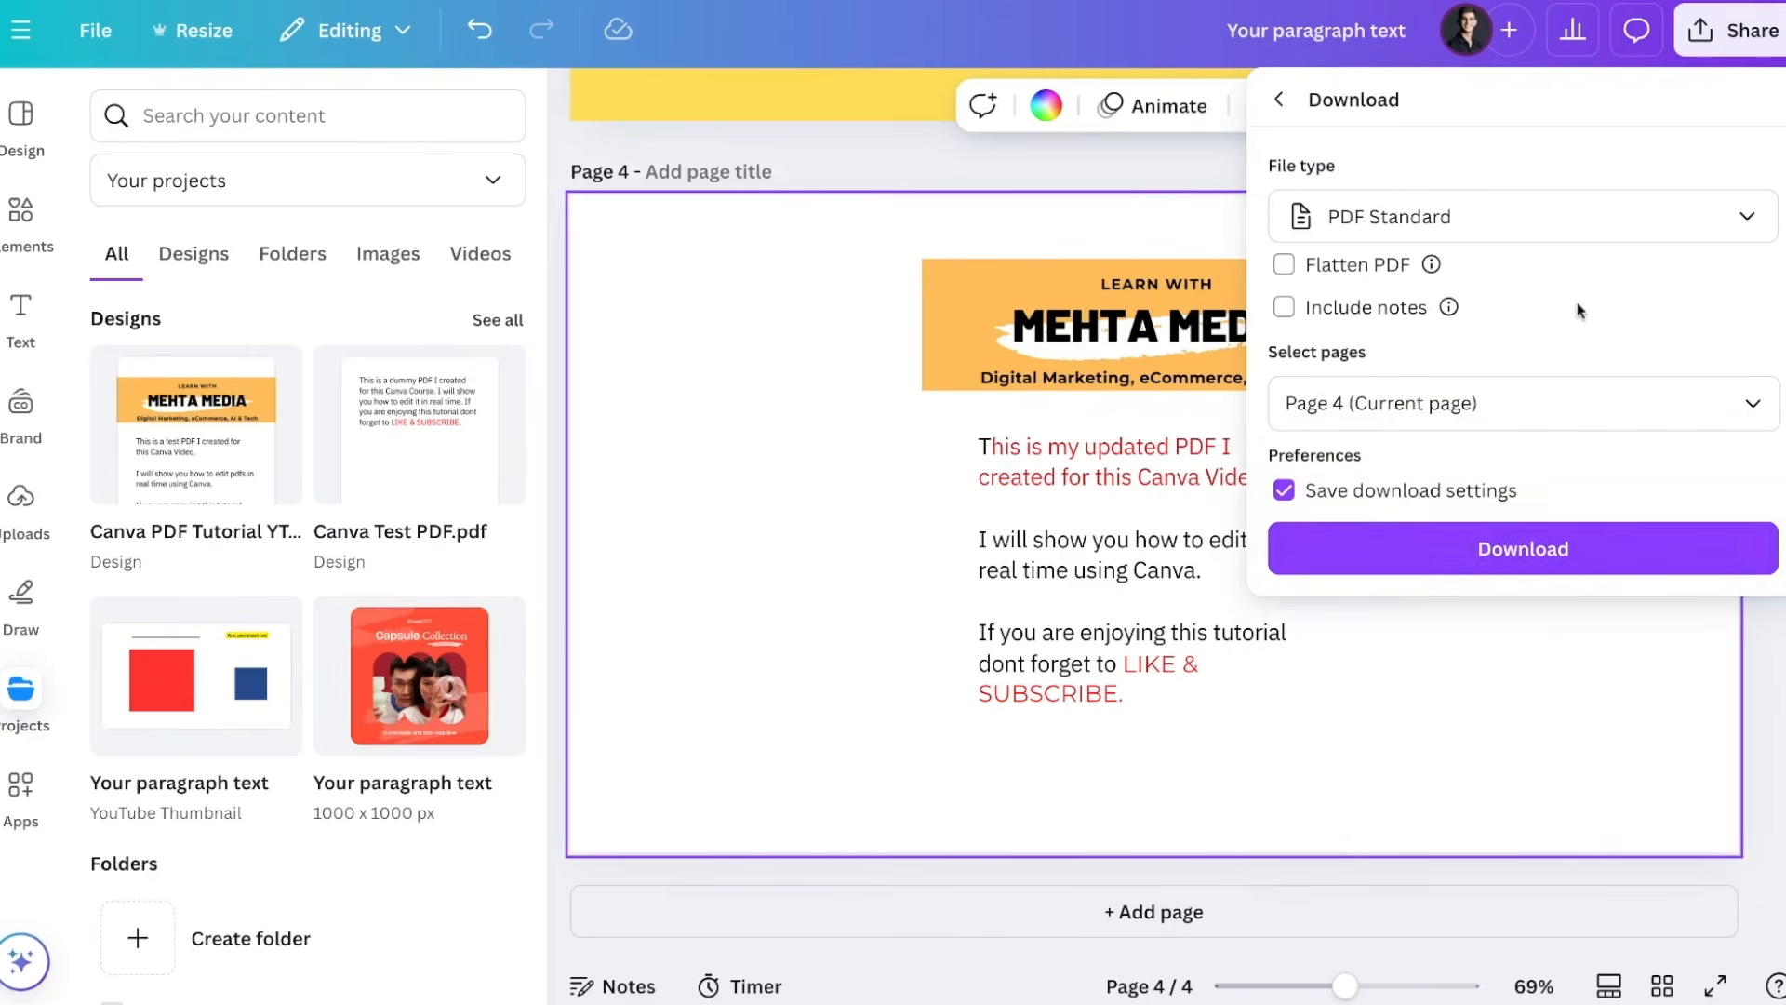
click(1385, 558)
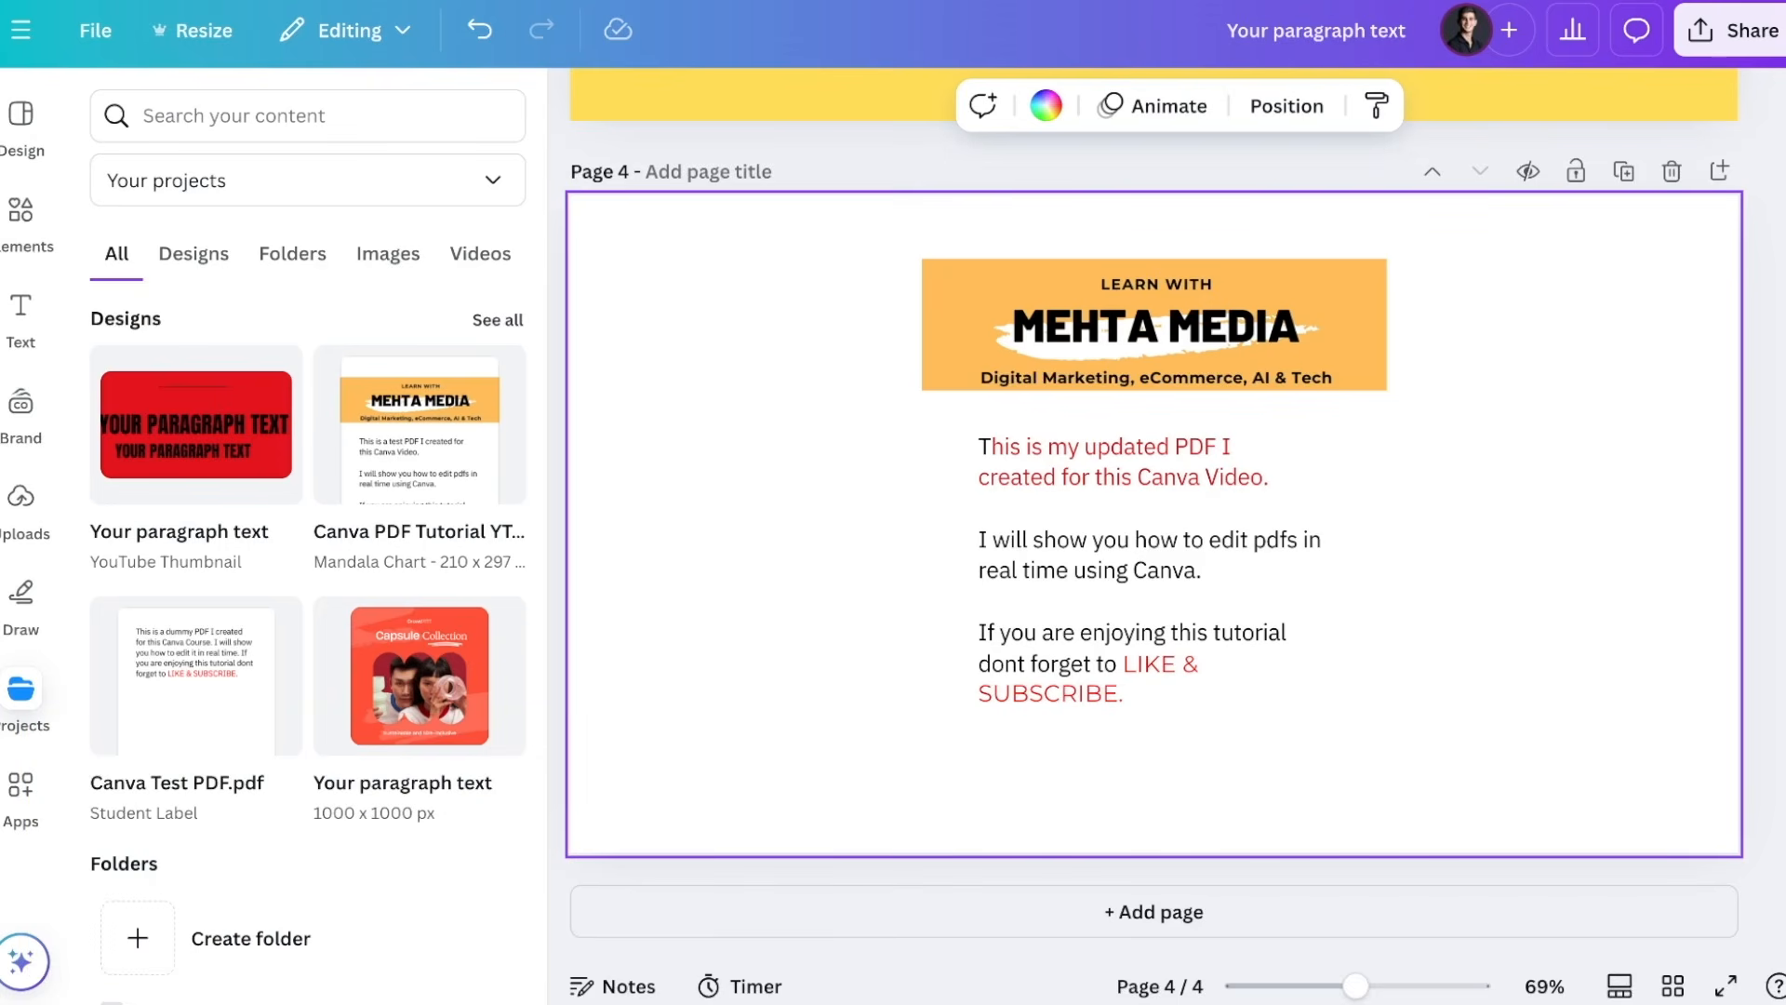
Step: Examine the separate elements of the travel vlog design on page 2 and show its list of layers
scroll(888, 726, up, 15)
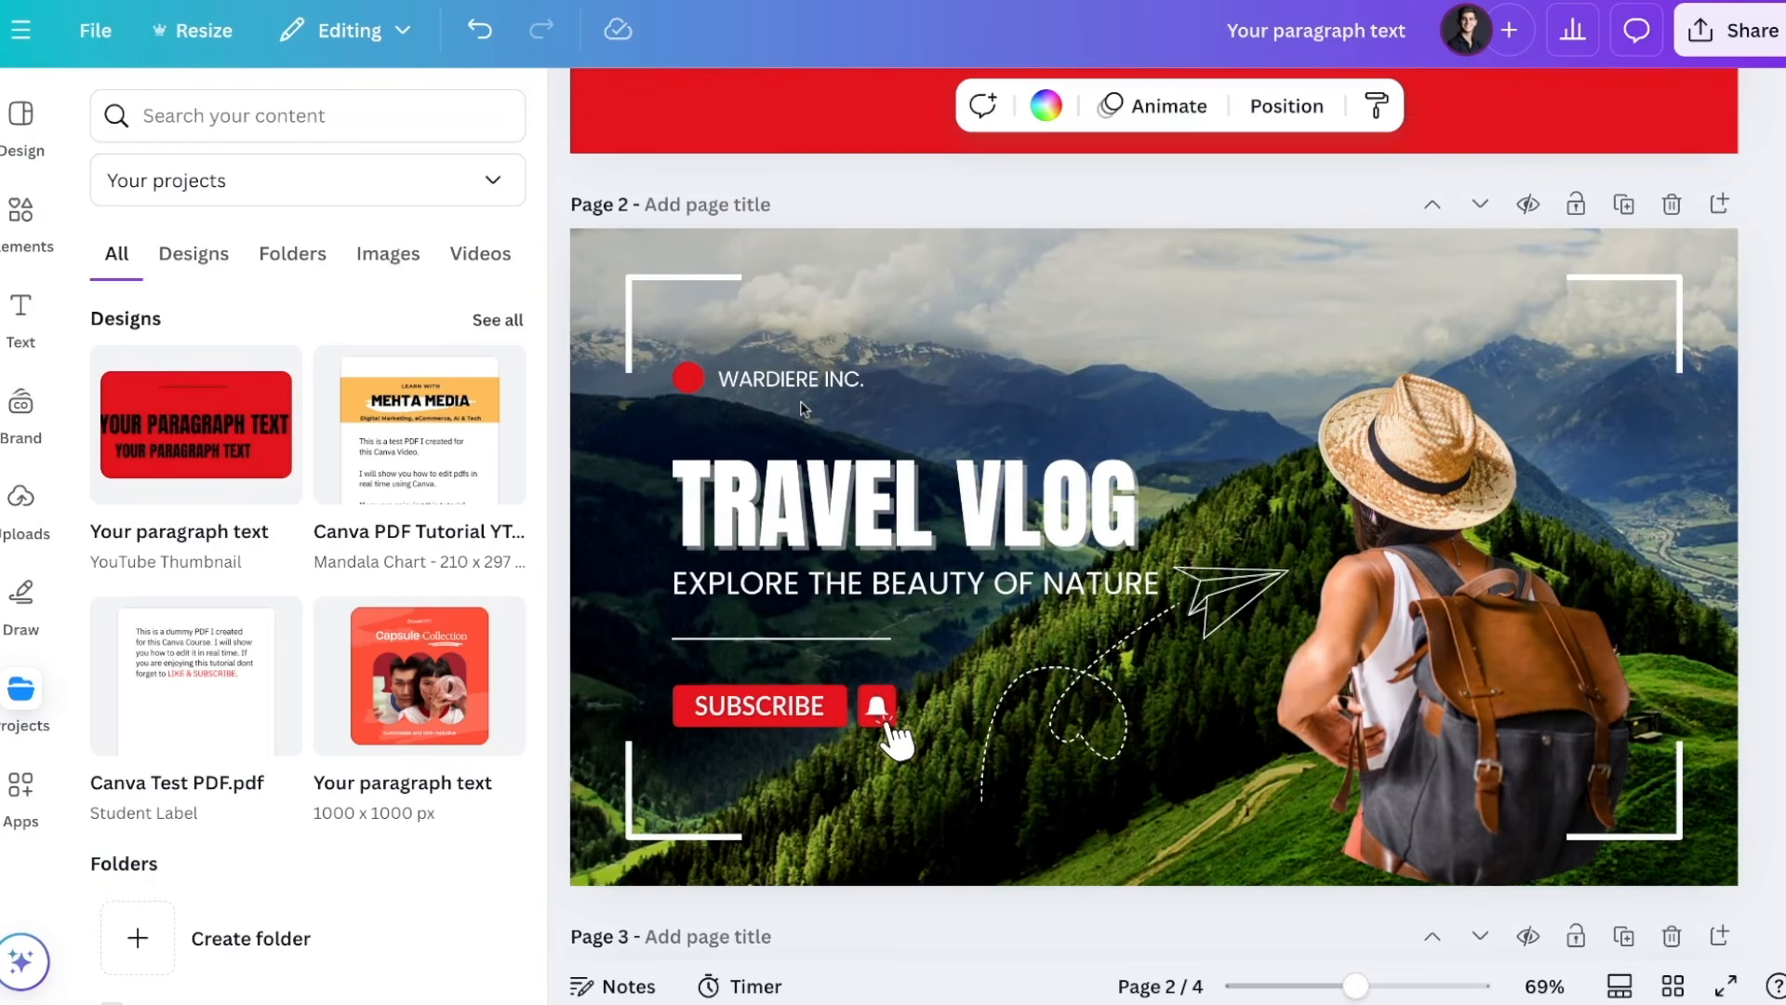
click(771, 514)
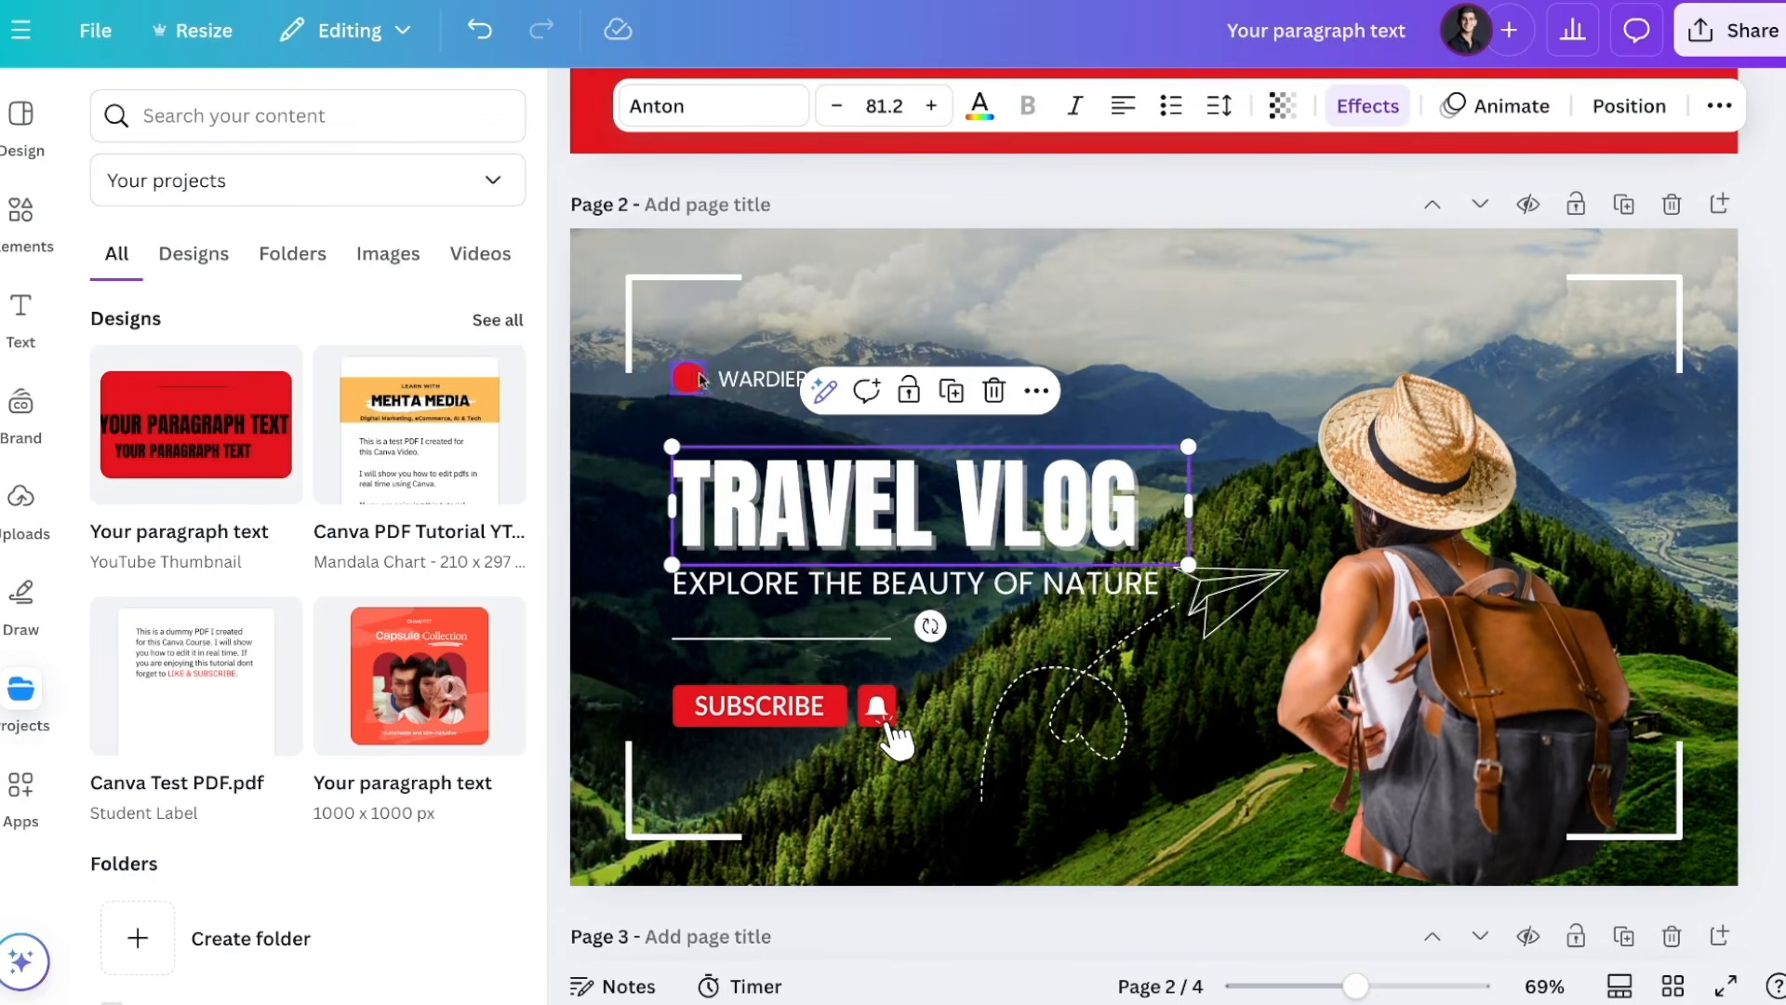
click(688, 290)
click(1074, 707)
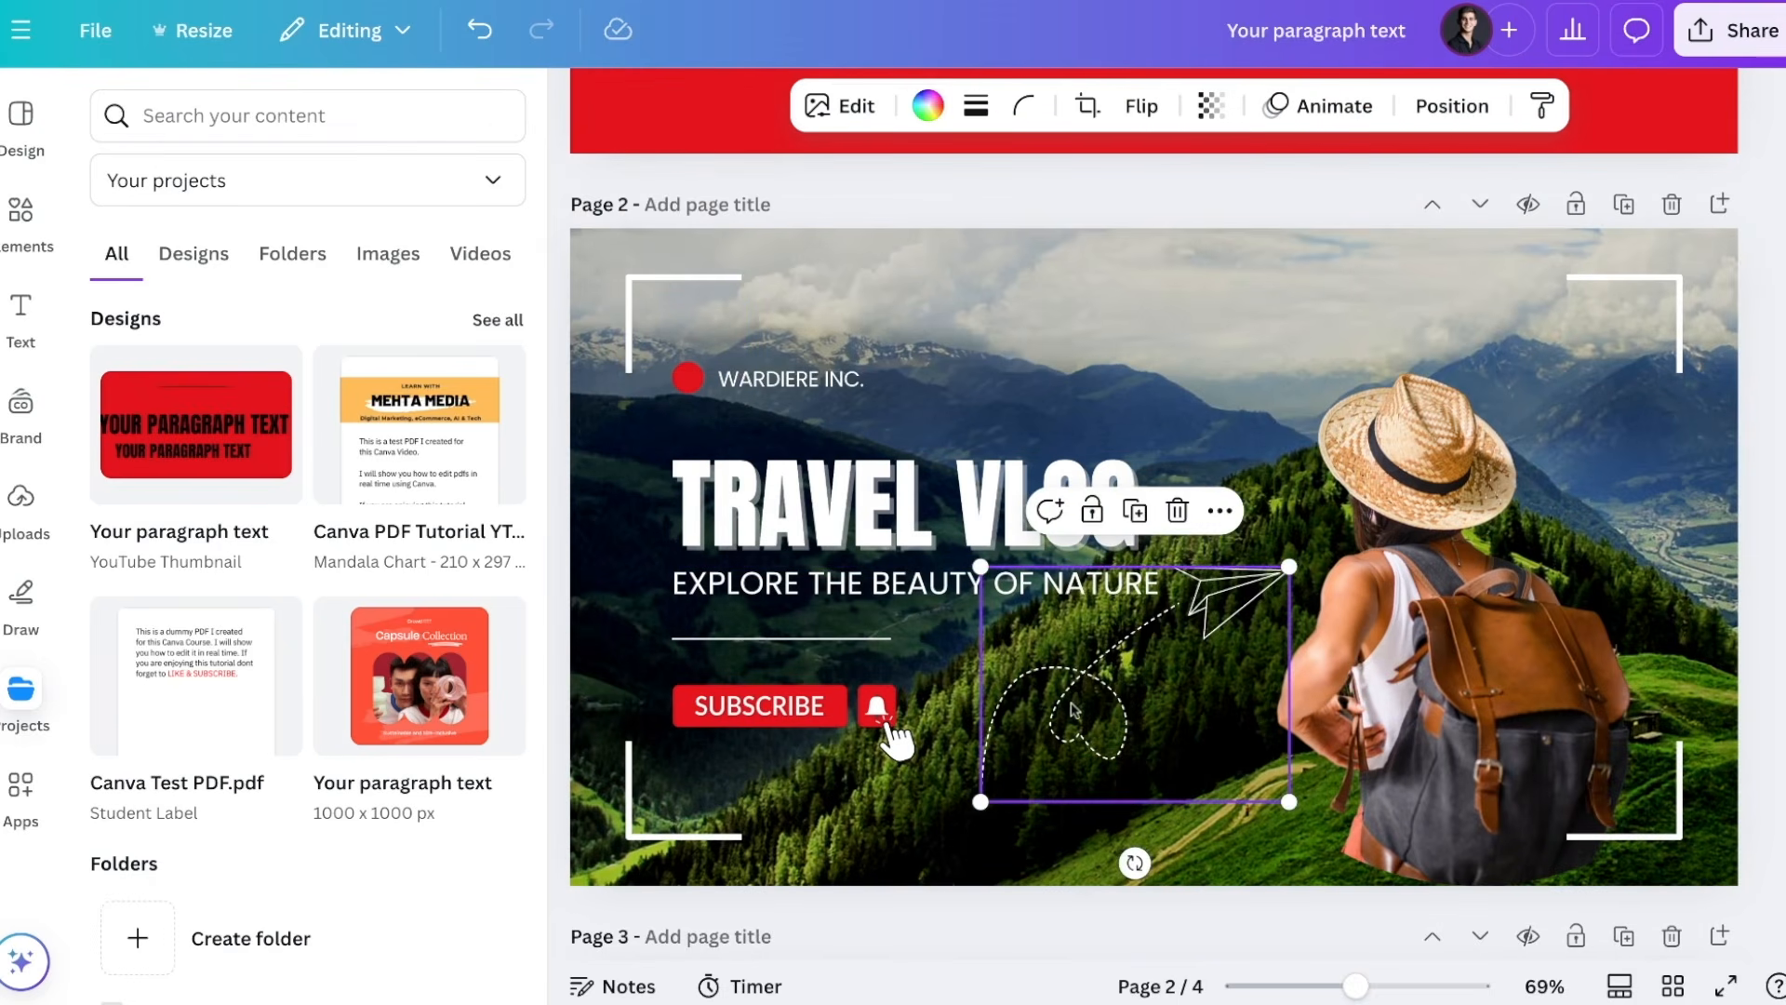
click(1365, 676)
click(1107, 265)
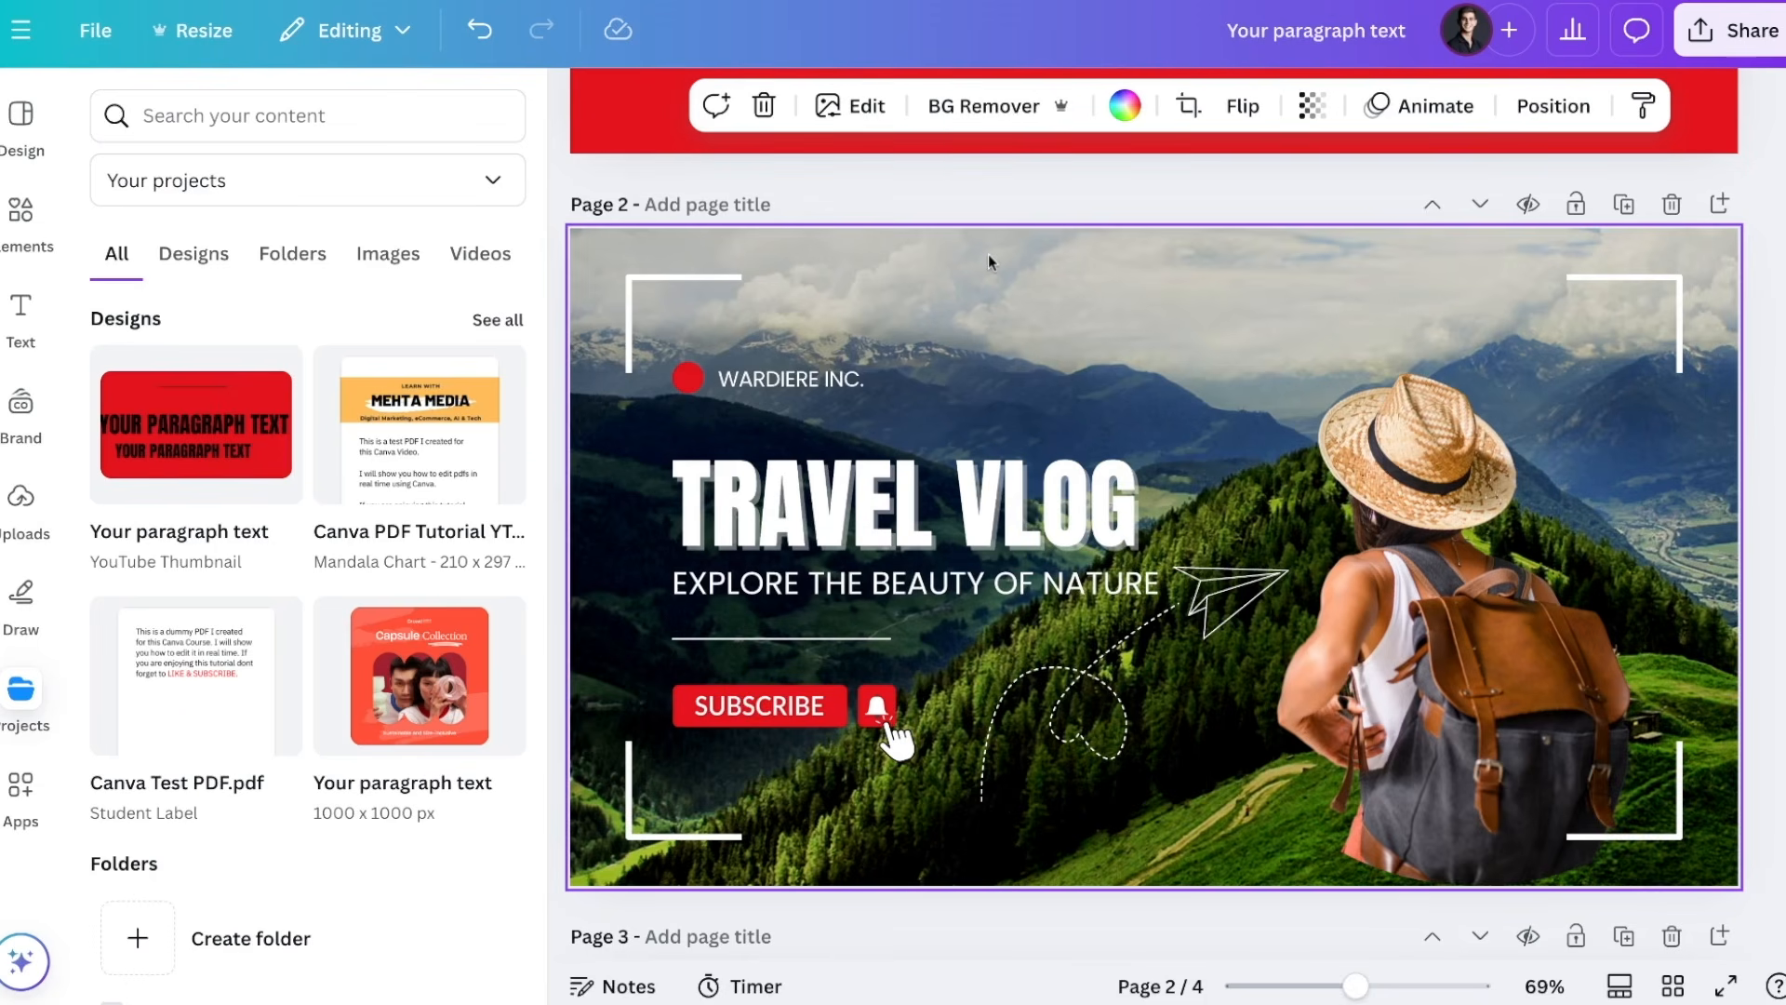
click(1545, 121)
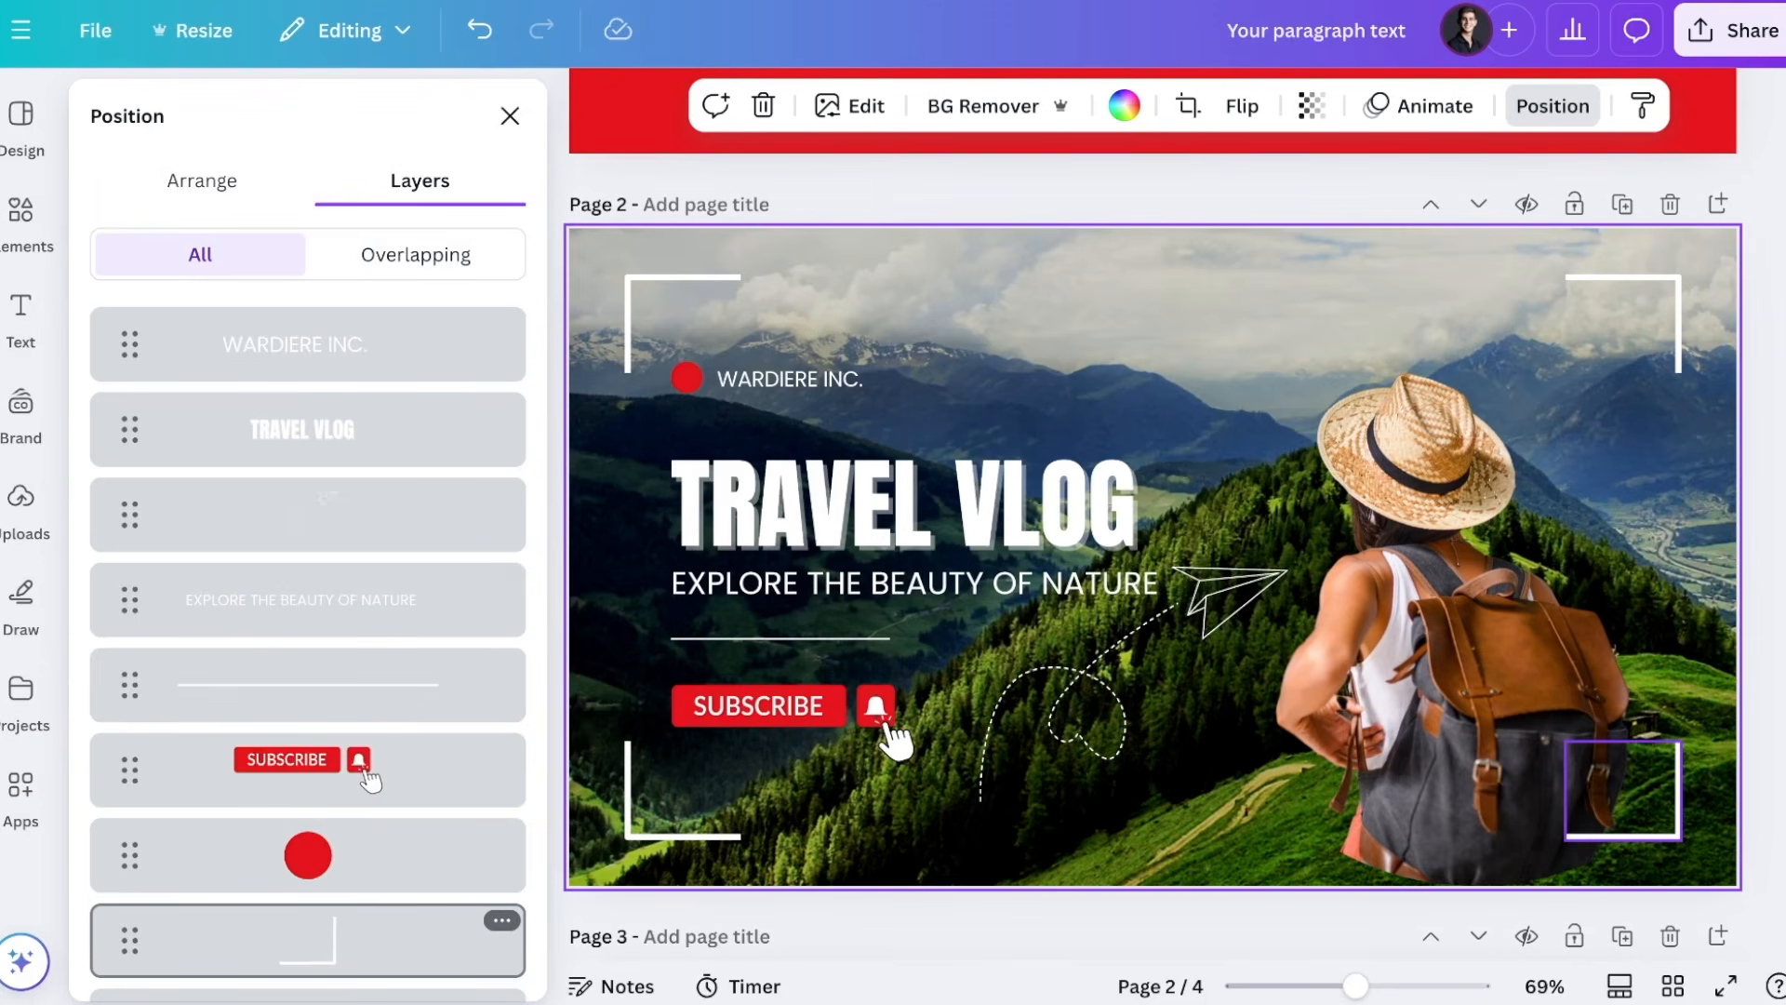
Step: Select the five uppermost layers, from WARDIERE INC. through the thin line, move them together across the page, and undo the move
click(302, 363)
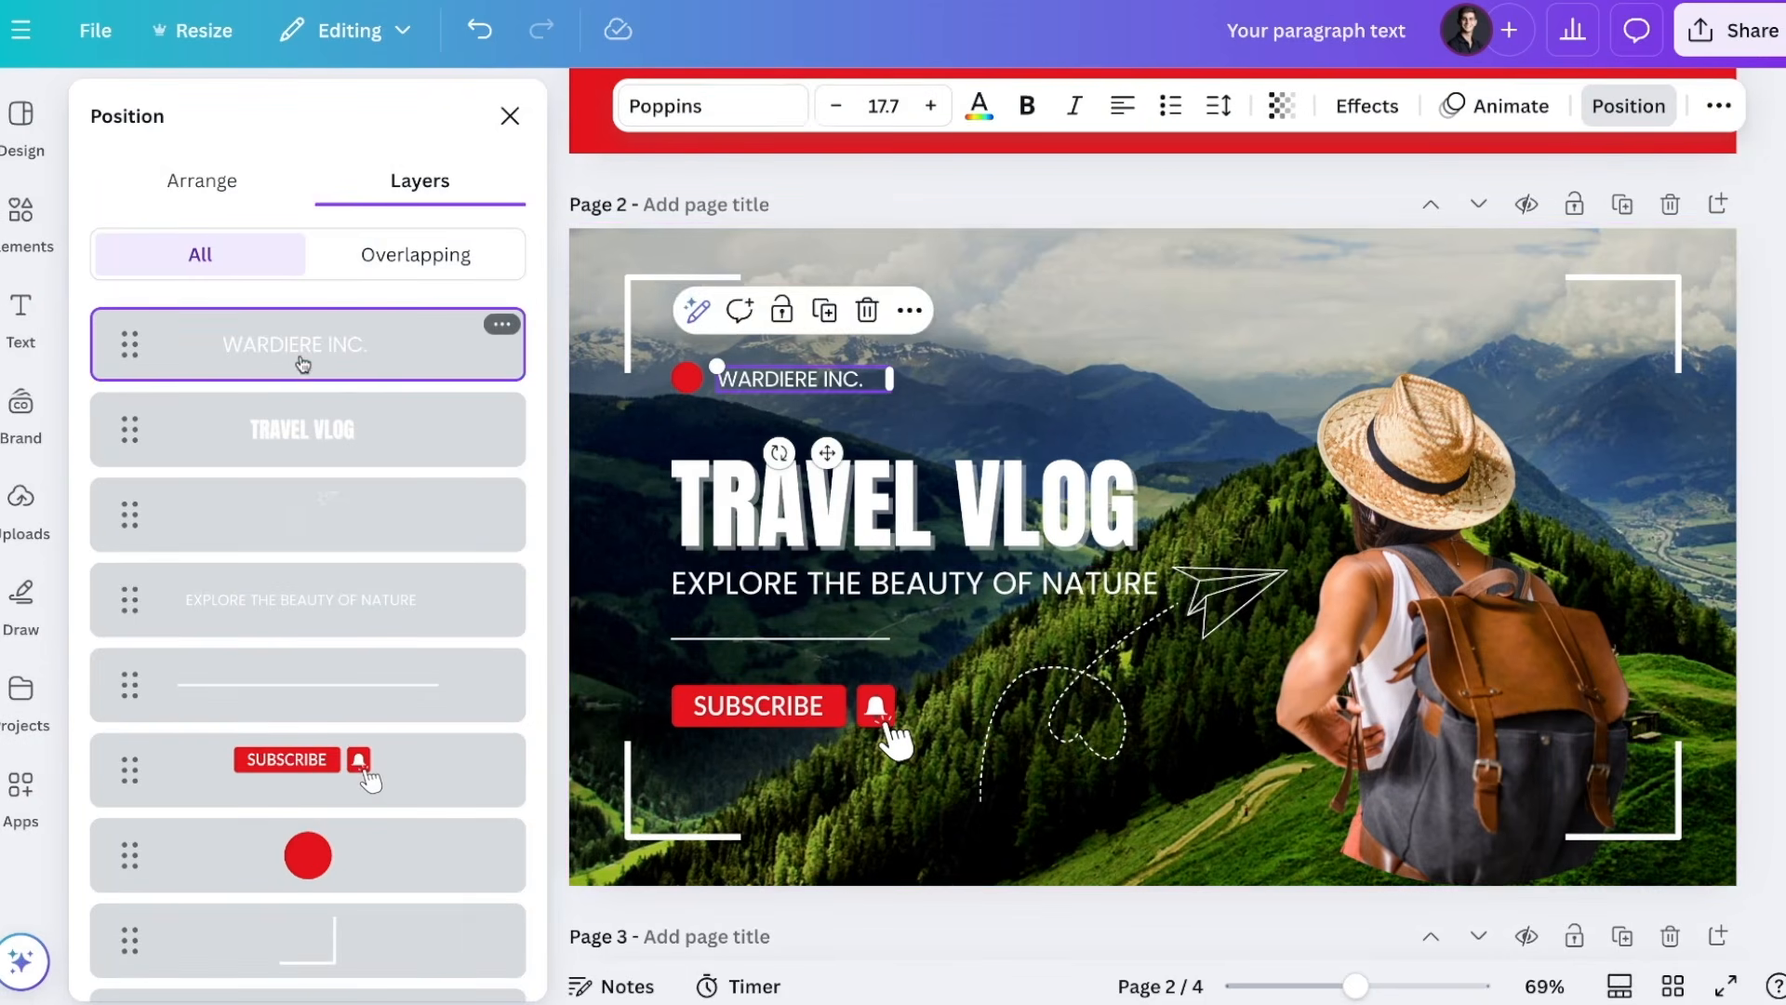
shift+click(297, 693)
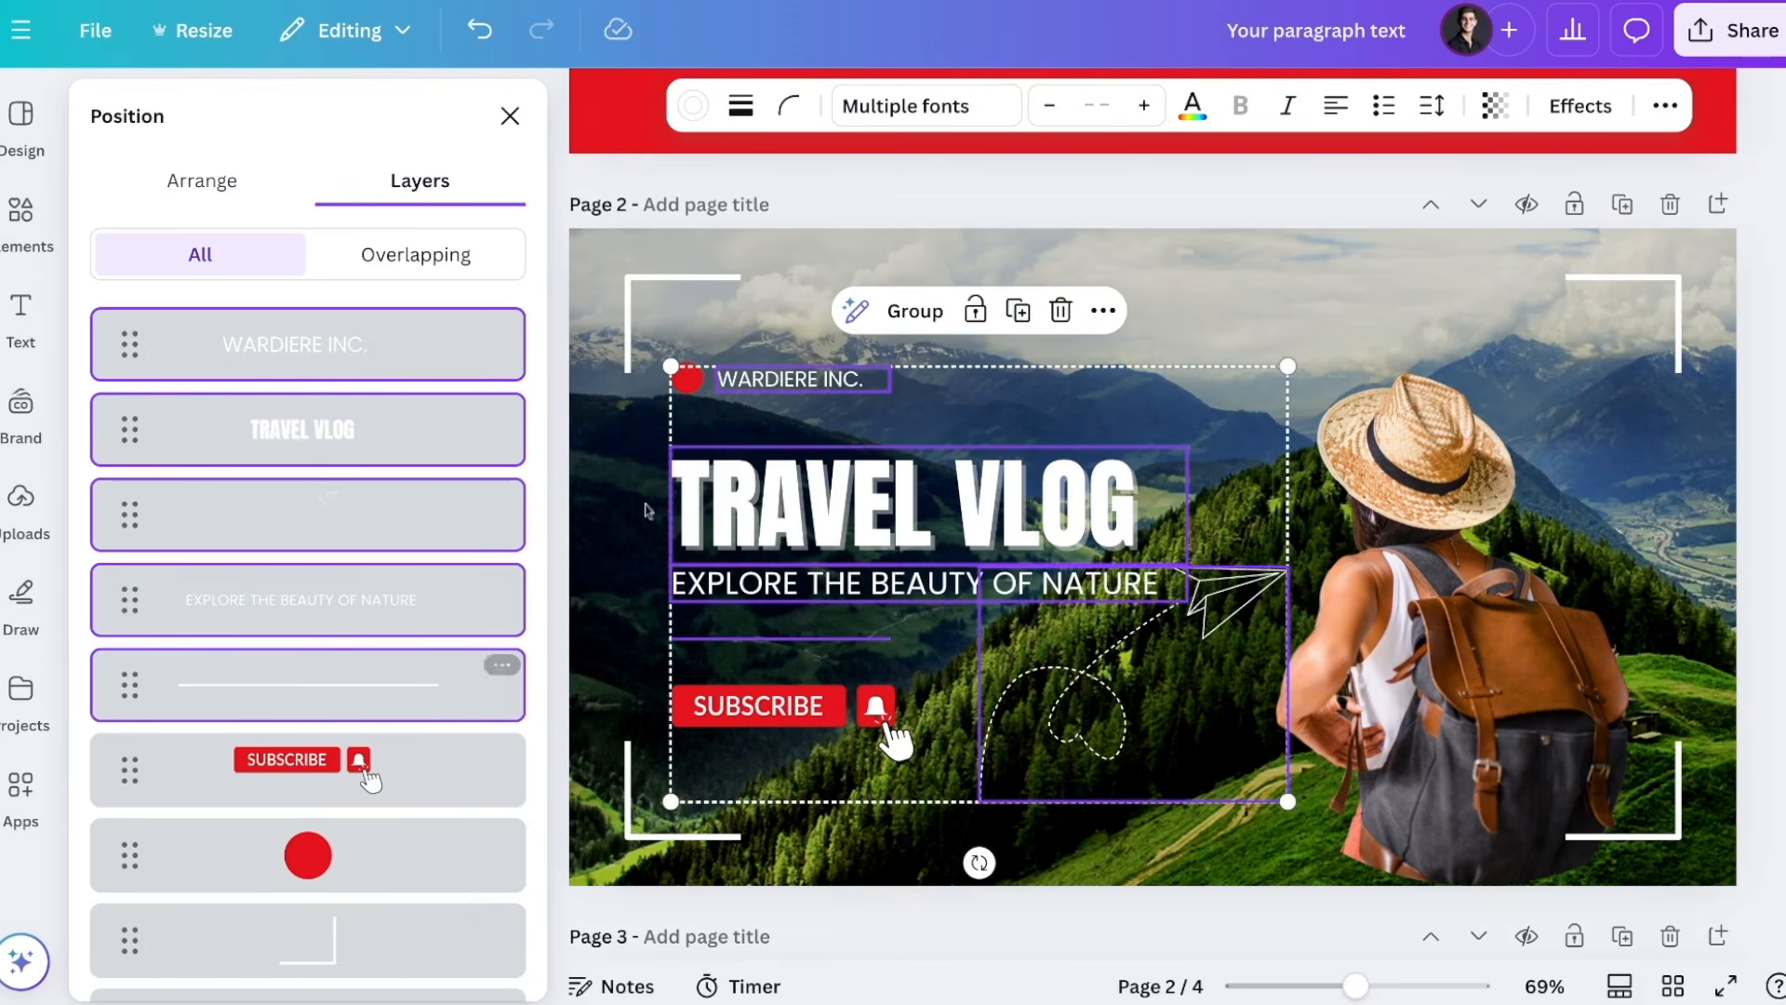
drag(724, 496, 1059, 514)
key(ctrl+z)
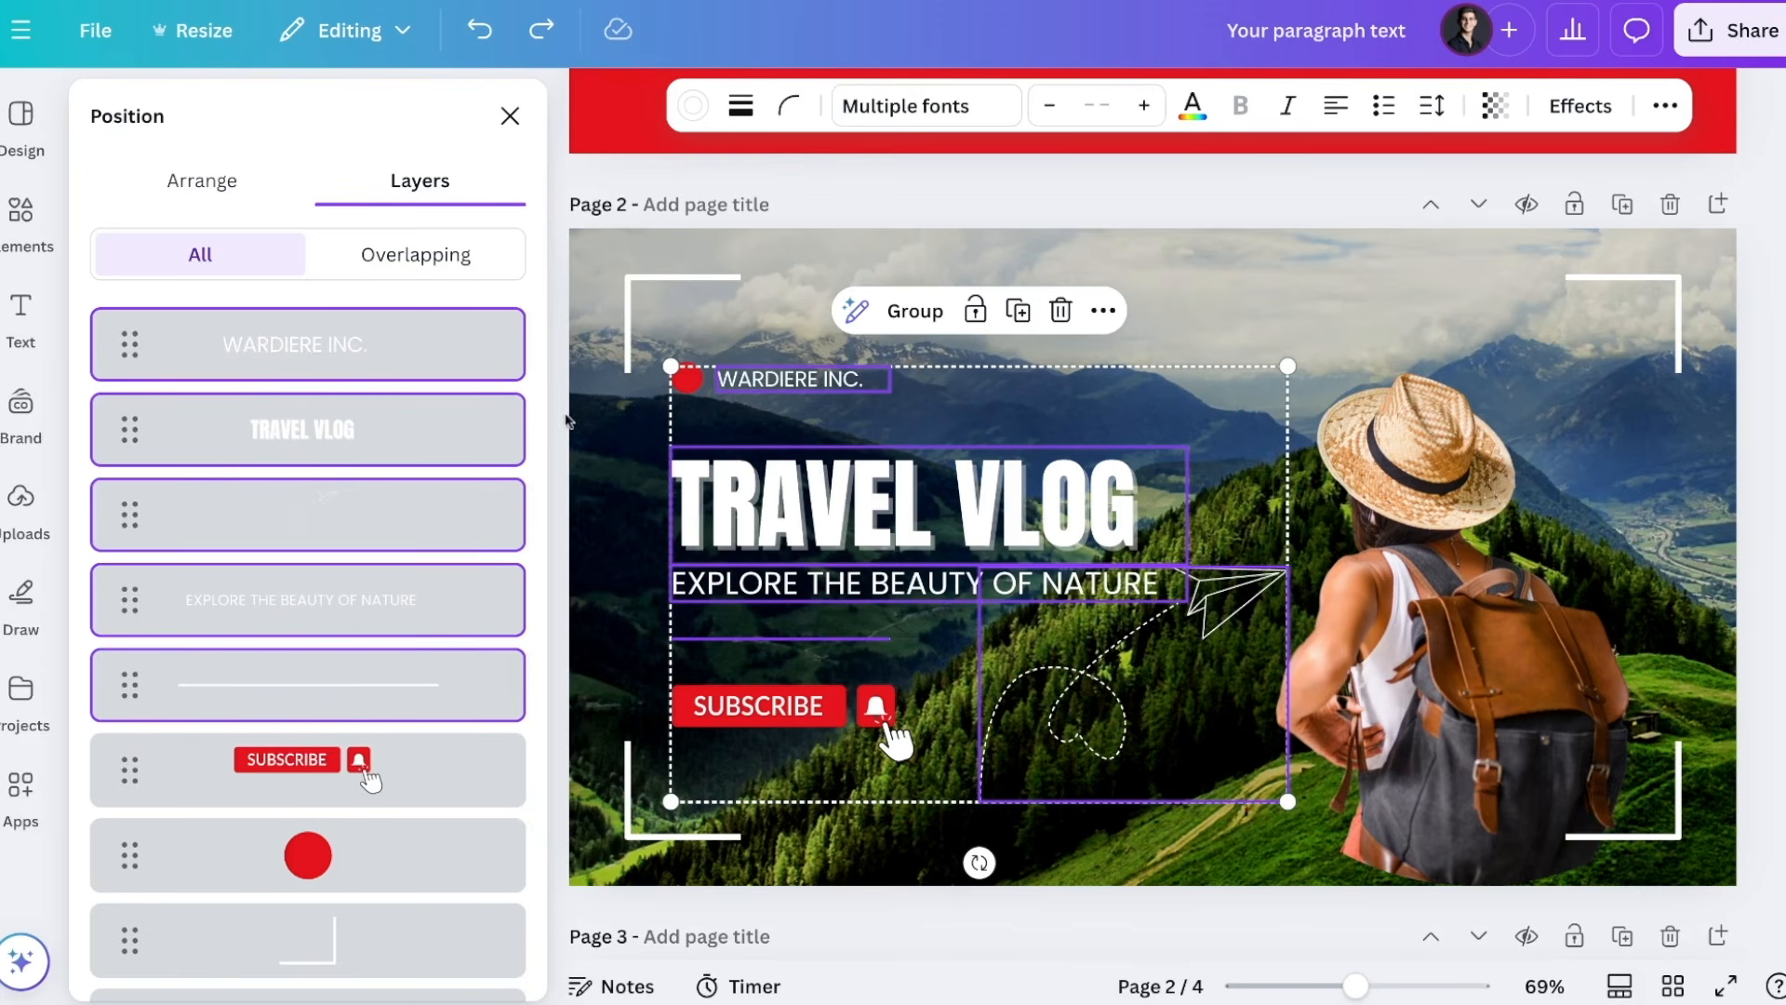
Step: Select the backpacker photo's layer and move the photo slightly upward on page 2
click(800, 294)
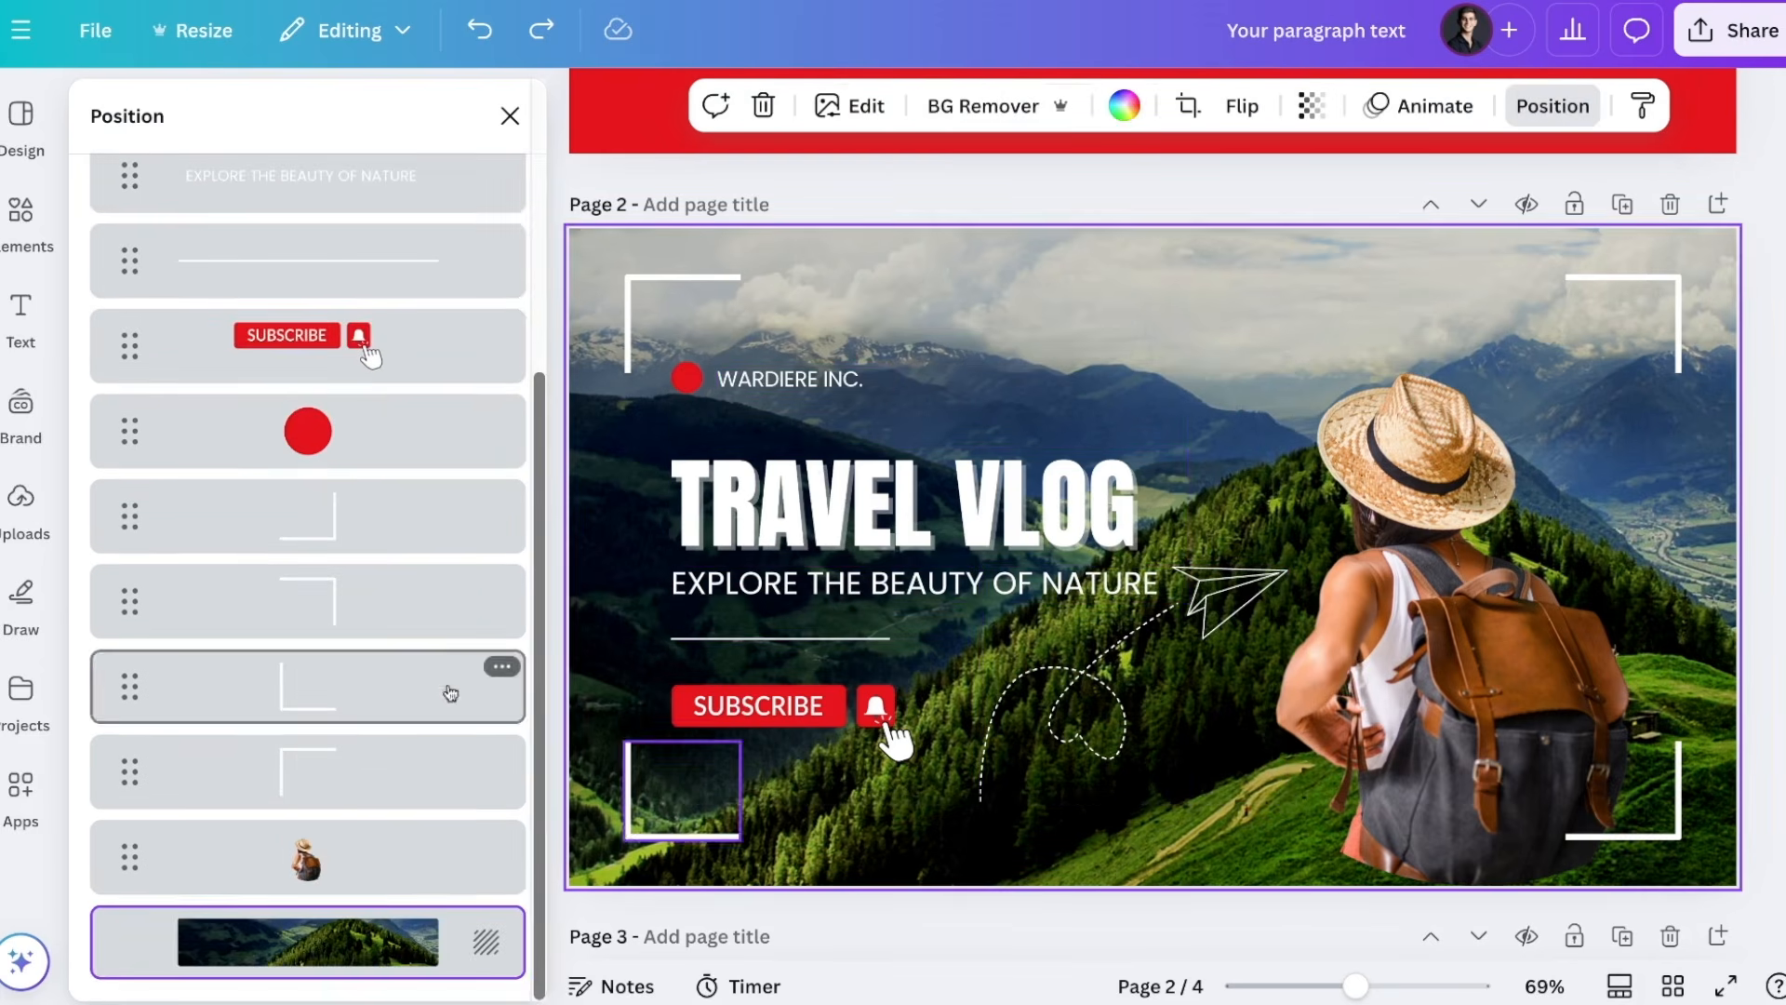
click(300, 871)
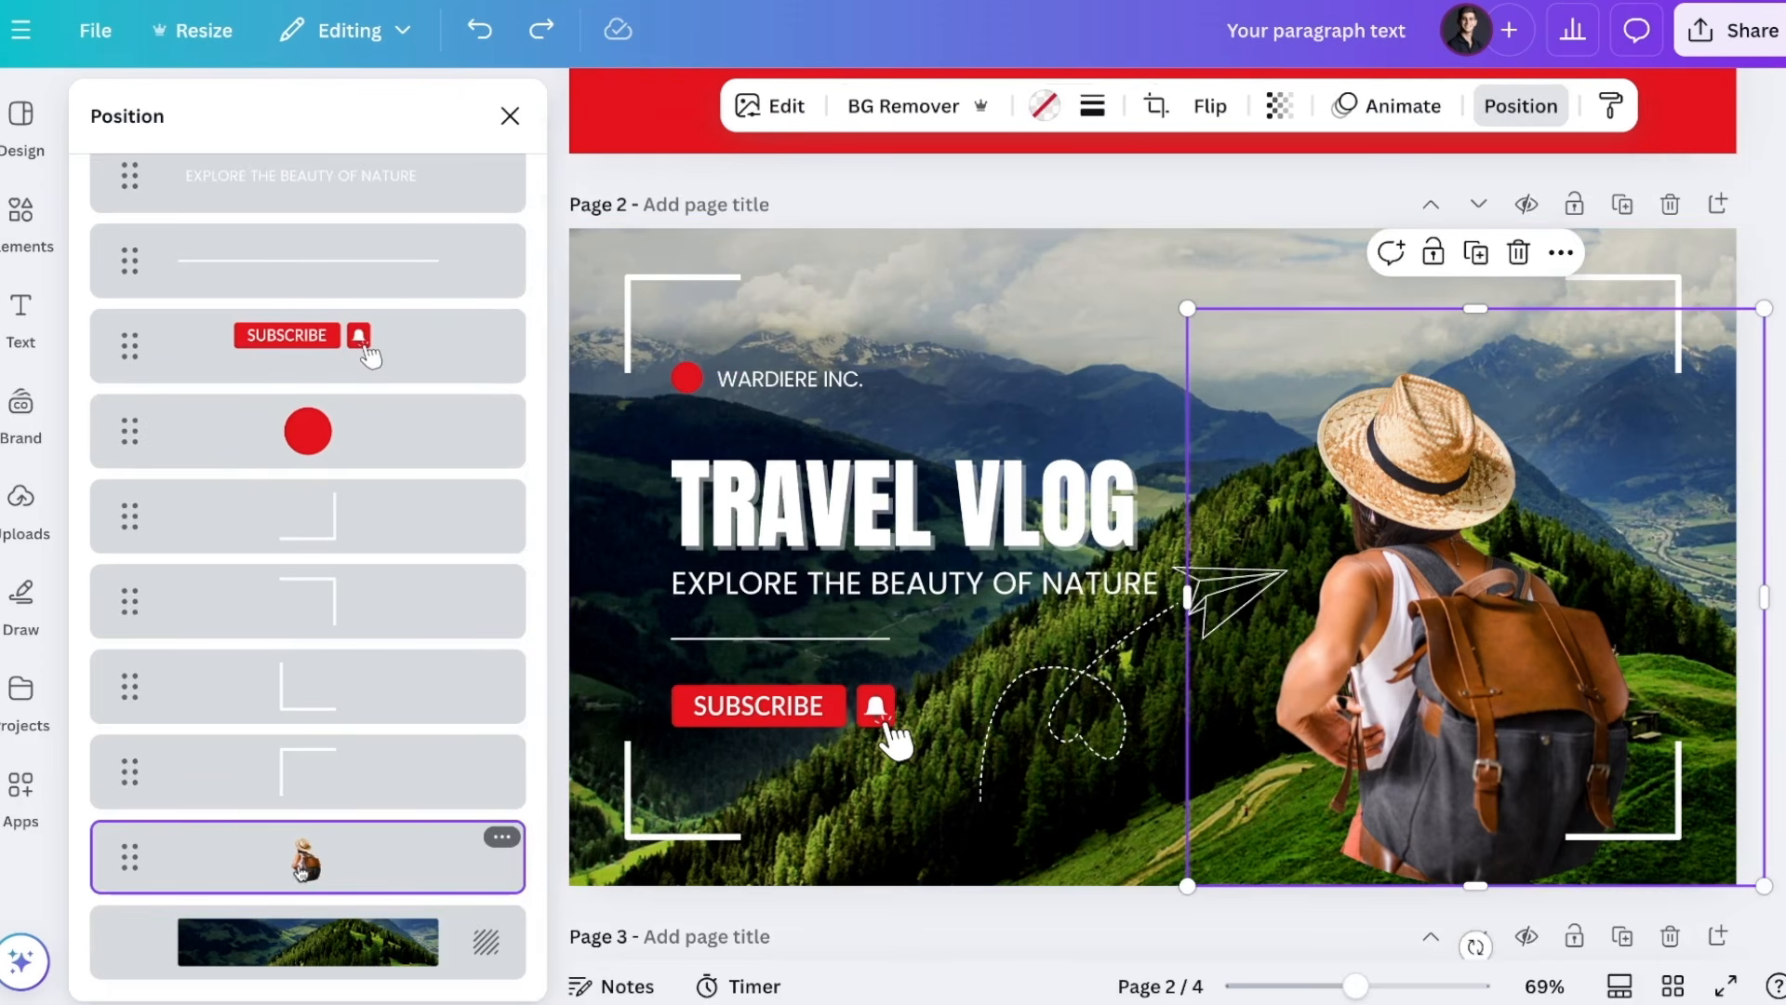
key(ctrl+y)
drag(1447, 557, 1554, 562)
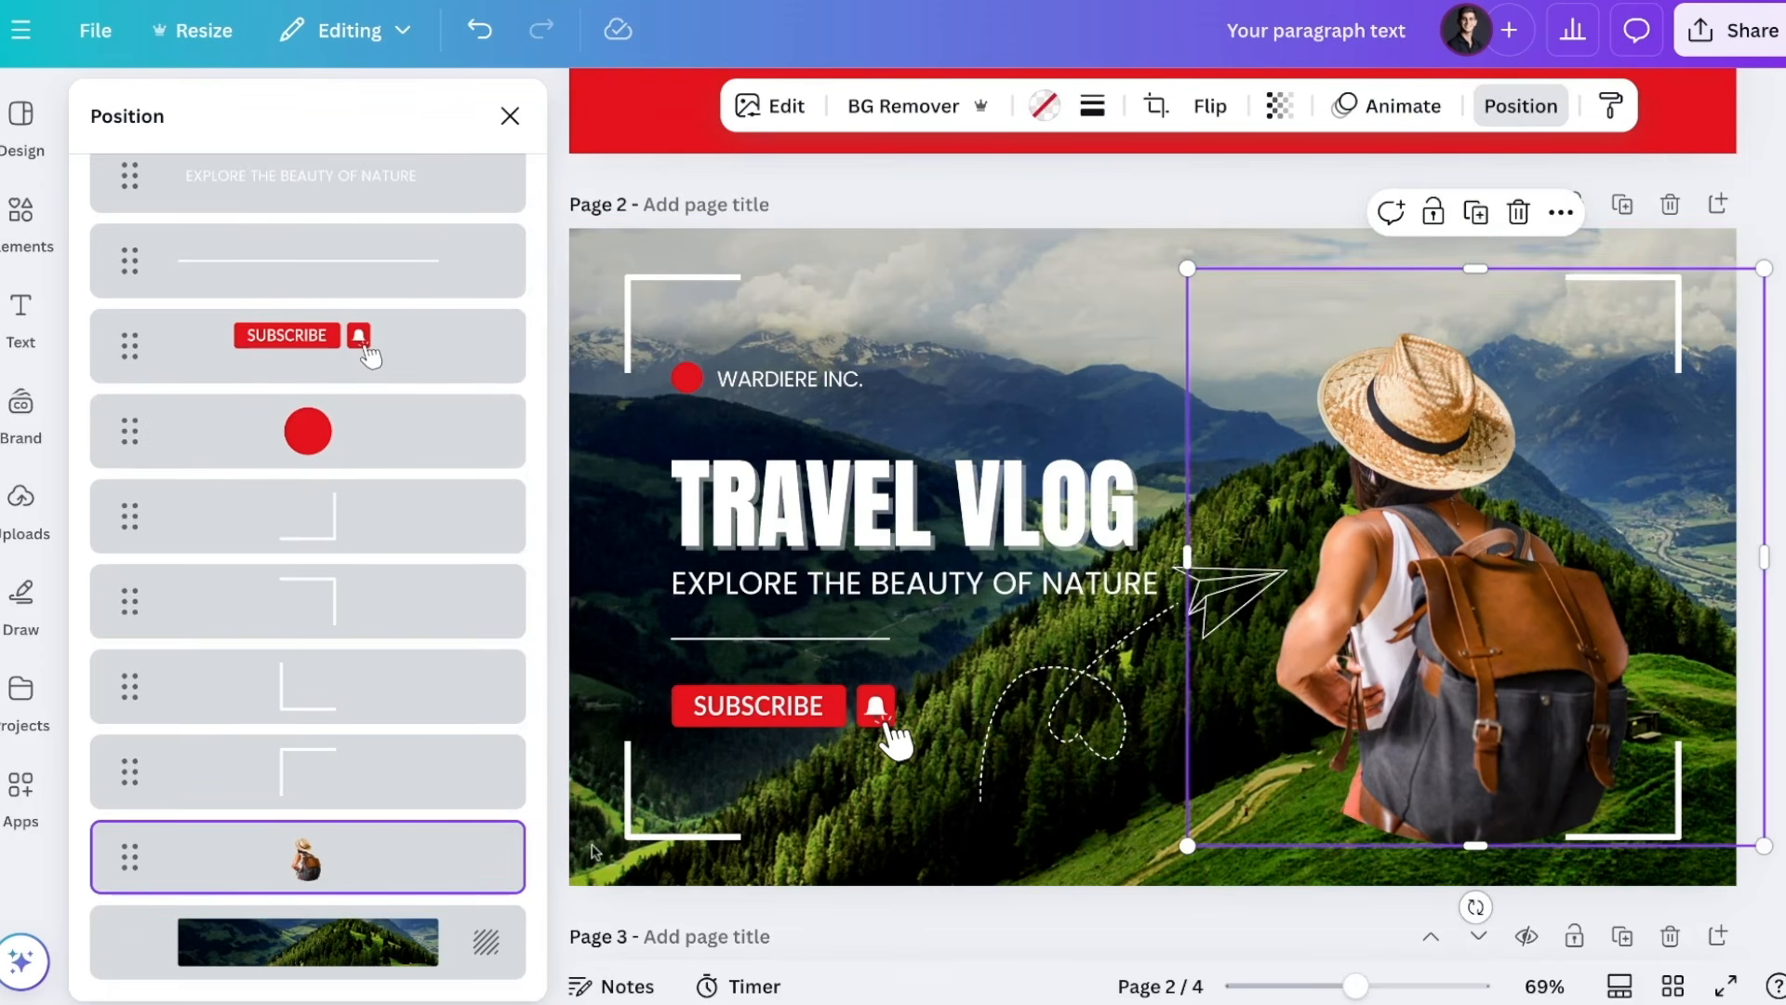
Step: Review the available actions for the backpacker photo's layer on page 2
click(503, 839)
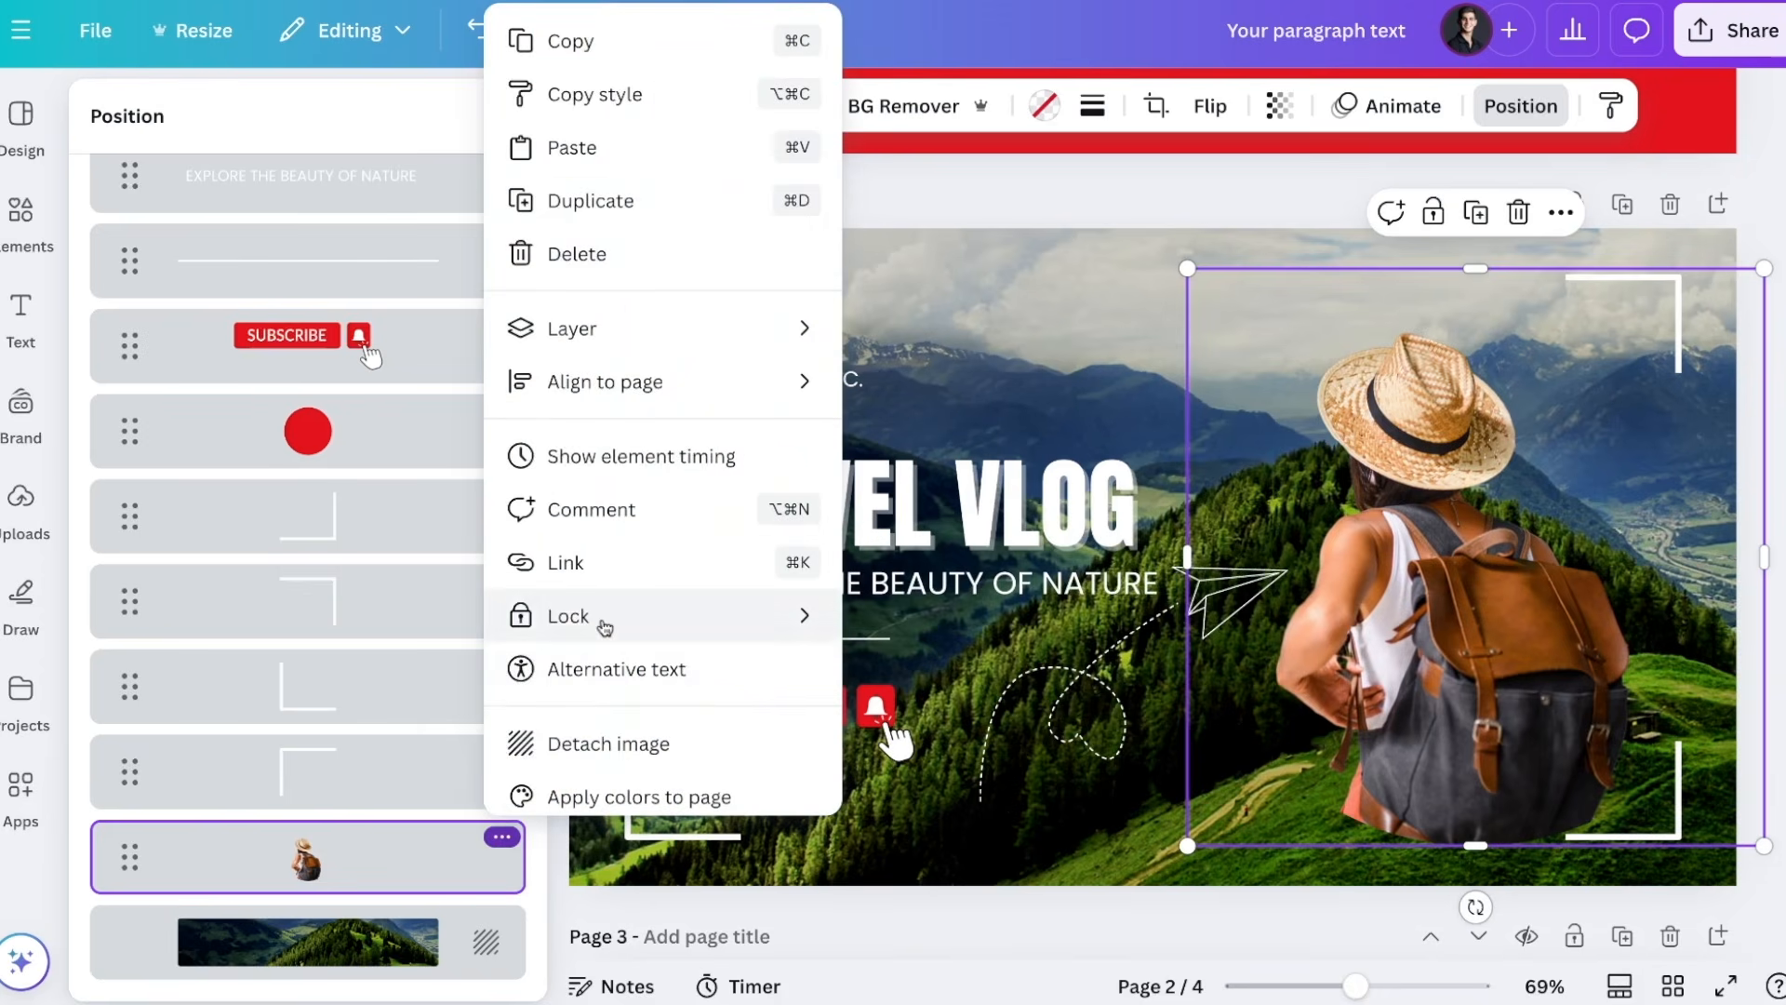
mouse_move(653, 318)
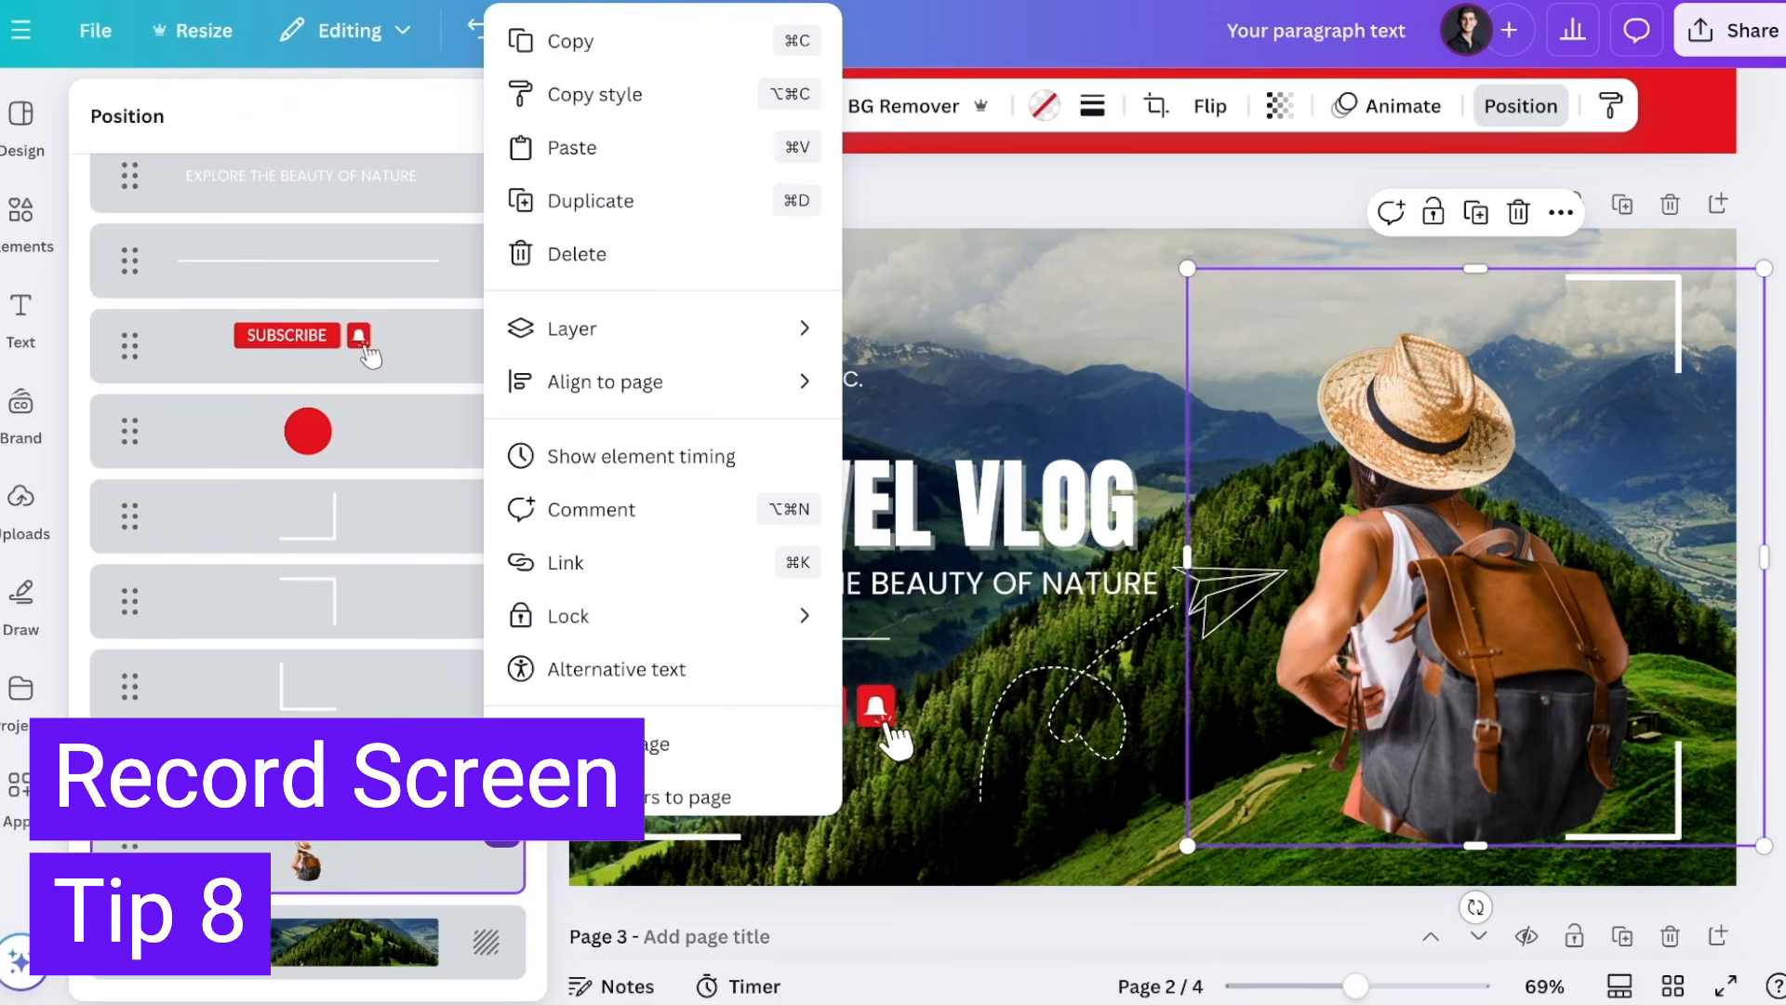
Step: Create a new blank Video (1080p) design
click(25, 38)
click(25, 38)
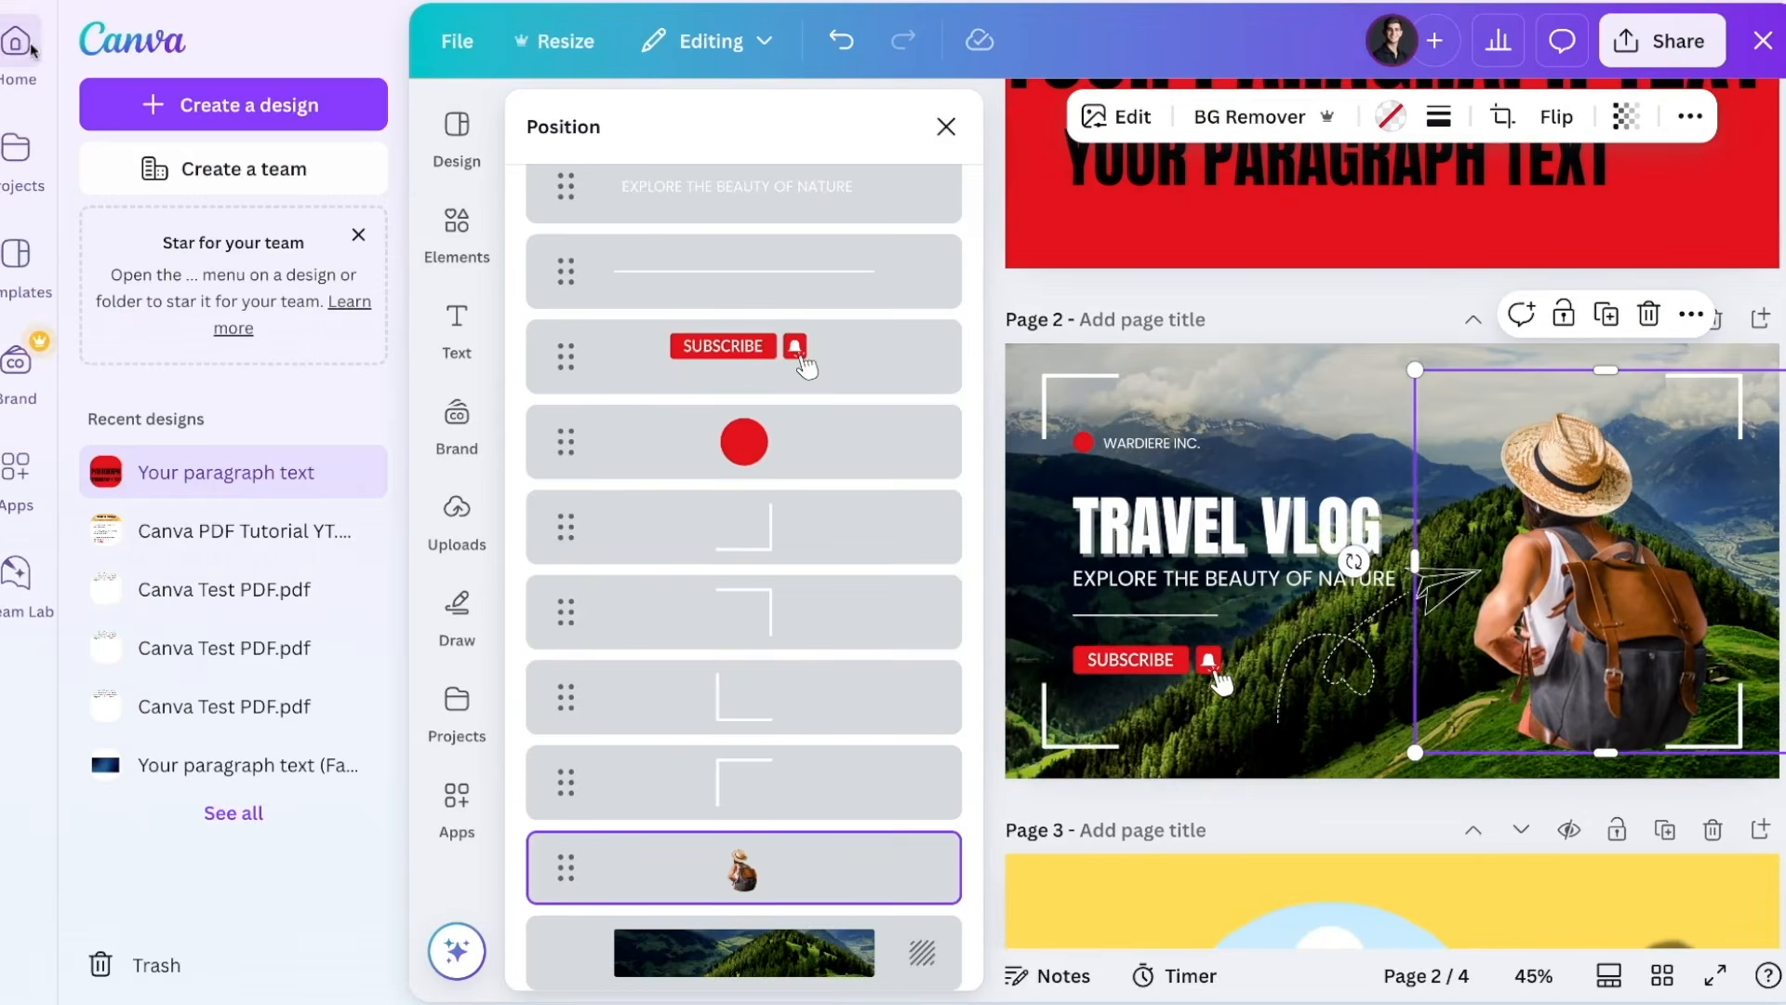
click(144, 119)
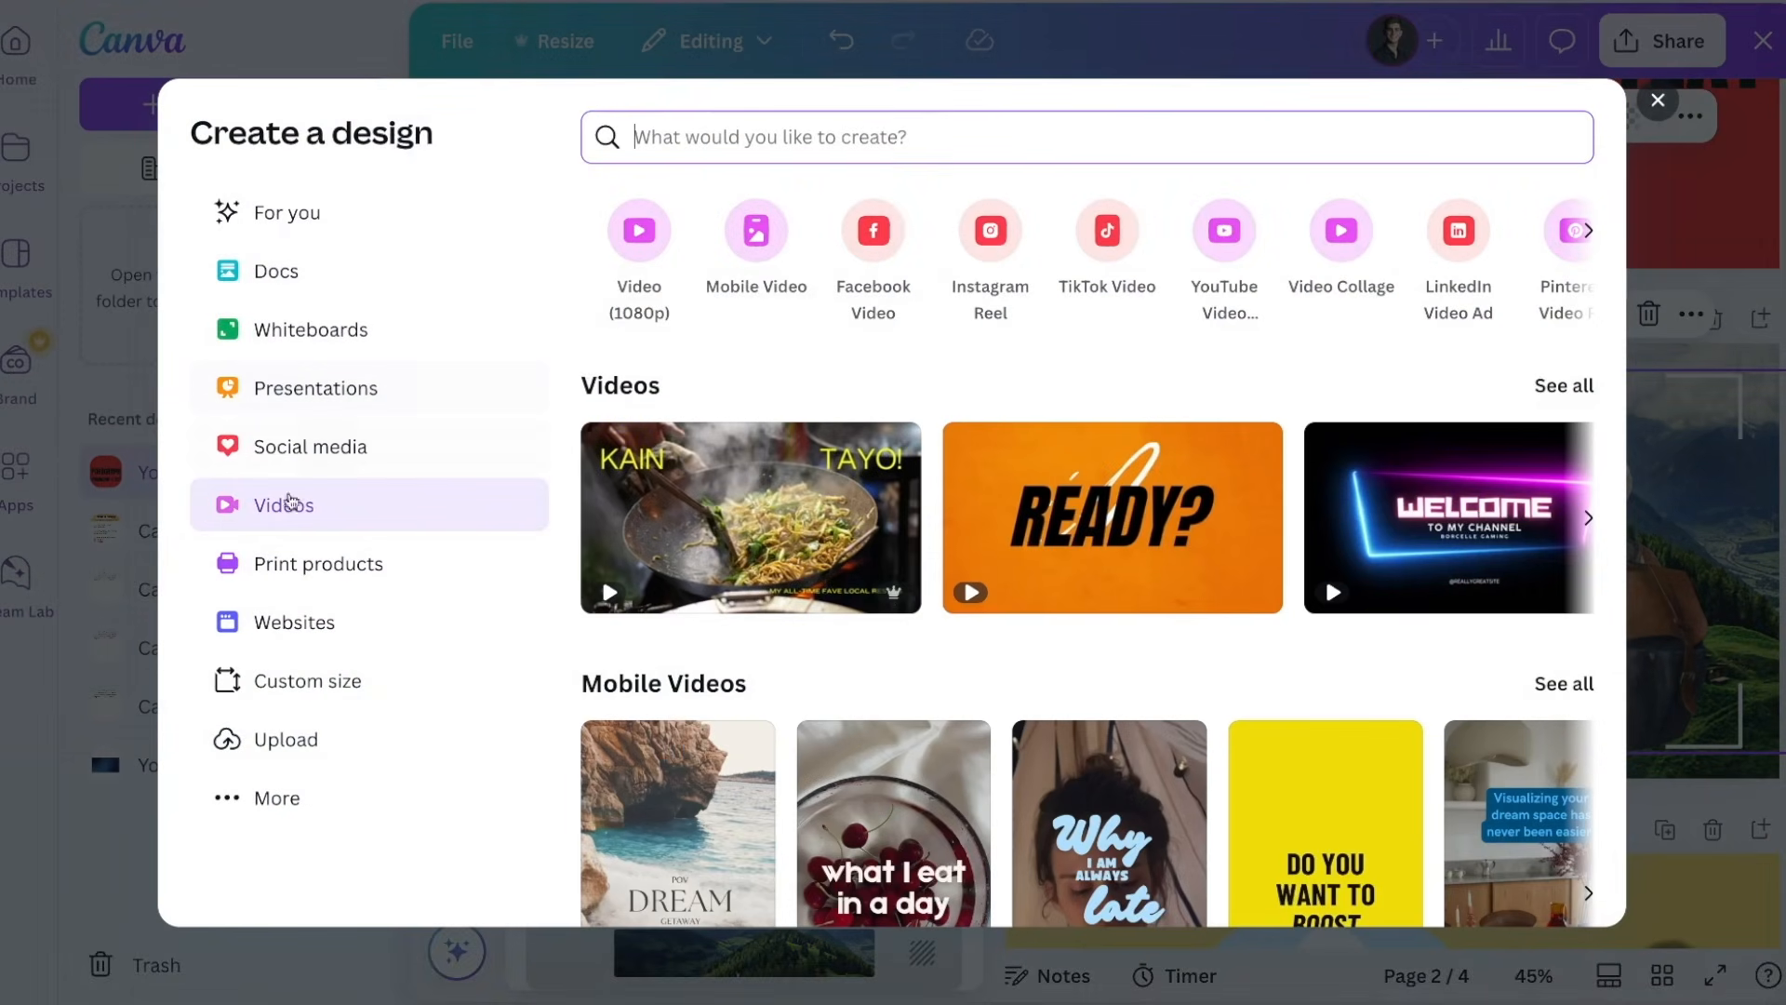
click(642, 260)
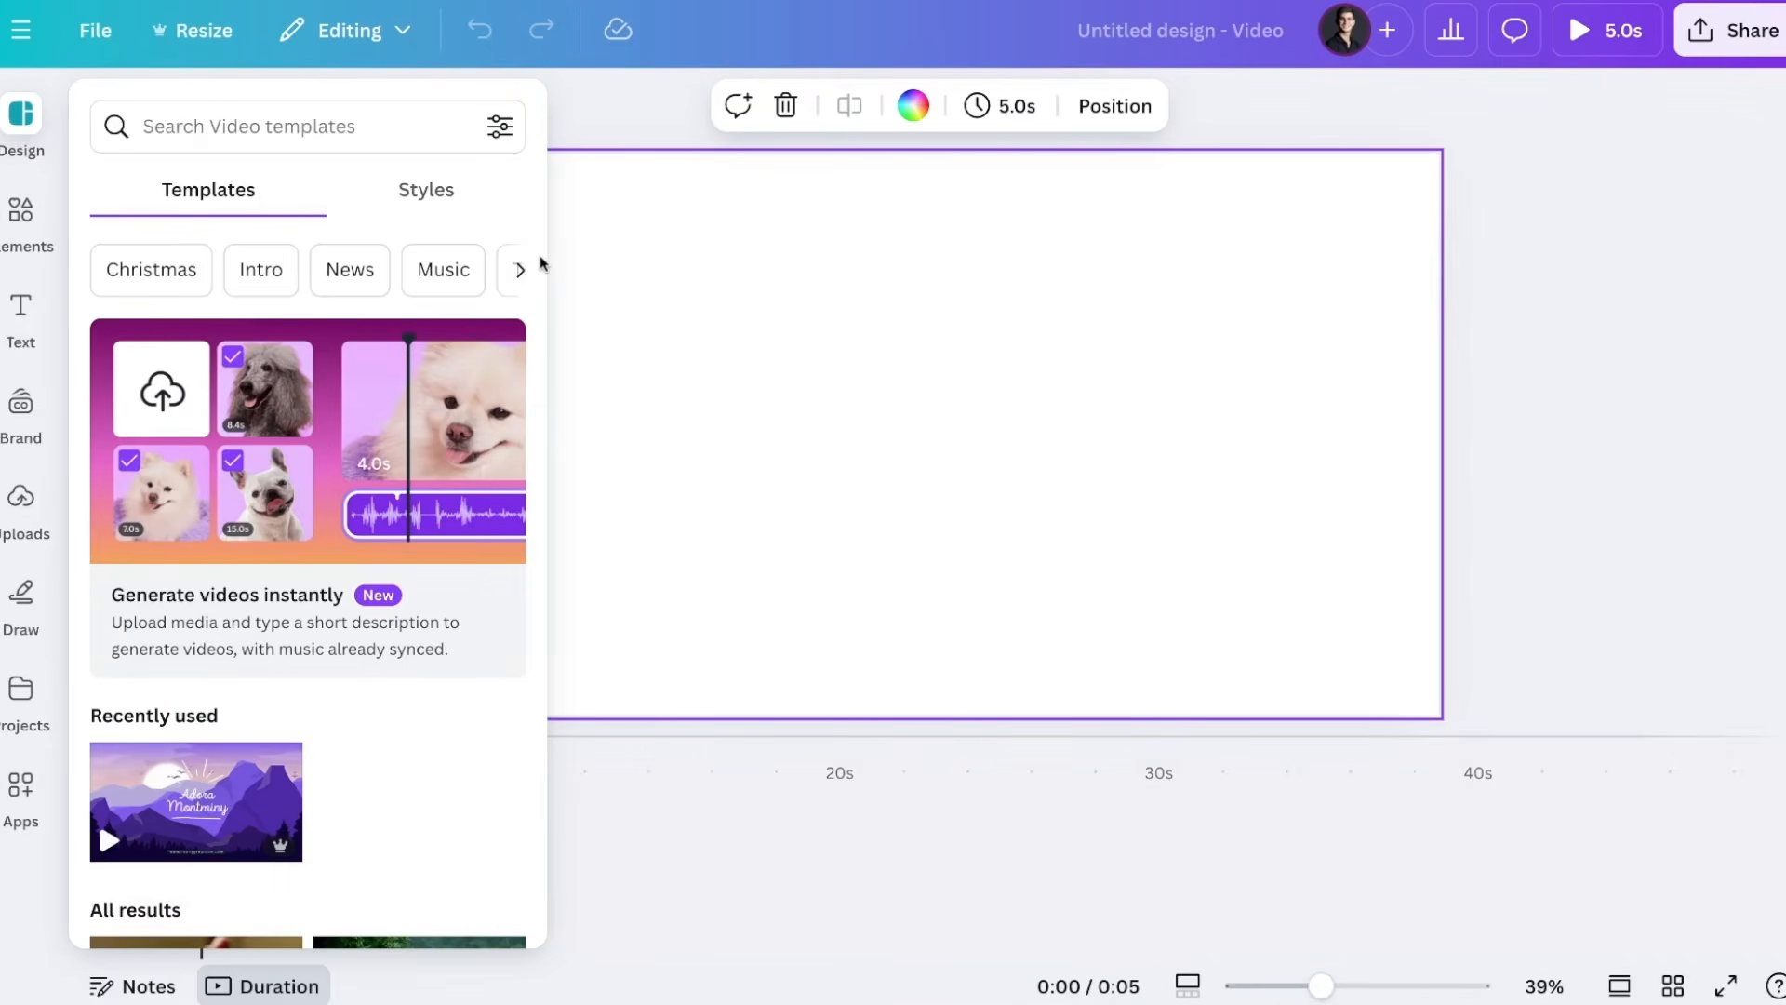
Step: Open the recording studio from the uploads and set it to capture the screen only, with no camera and no microphone
click(22, 499)
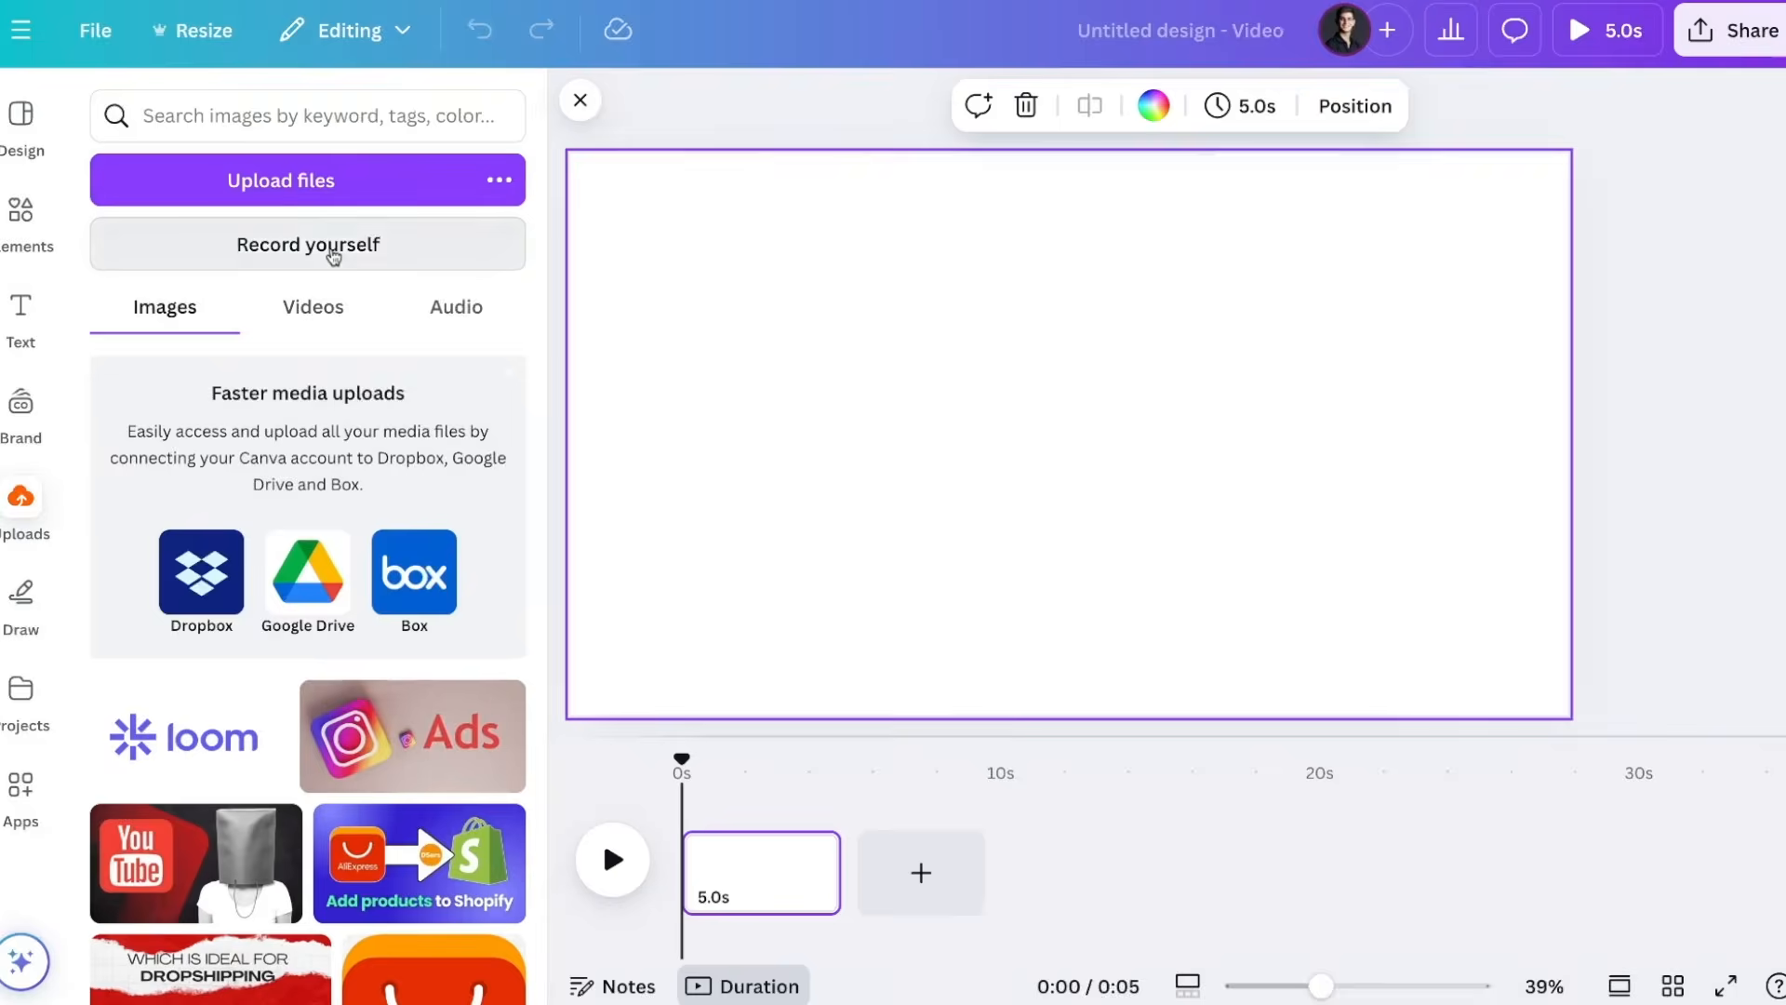
click(332, 253)
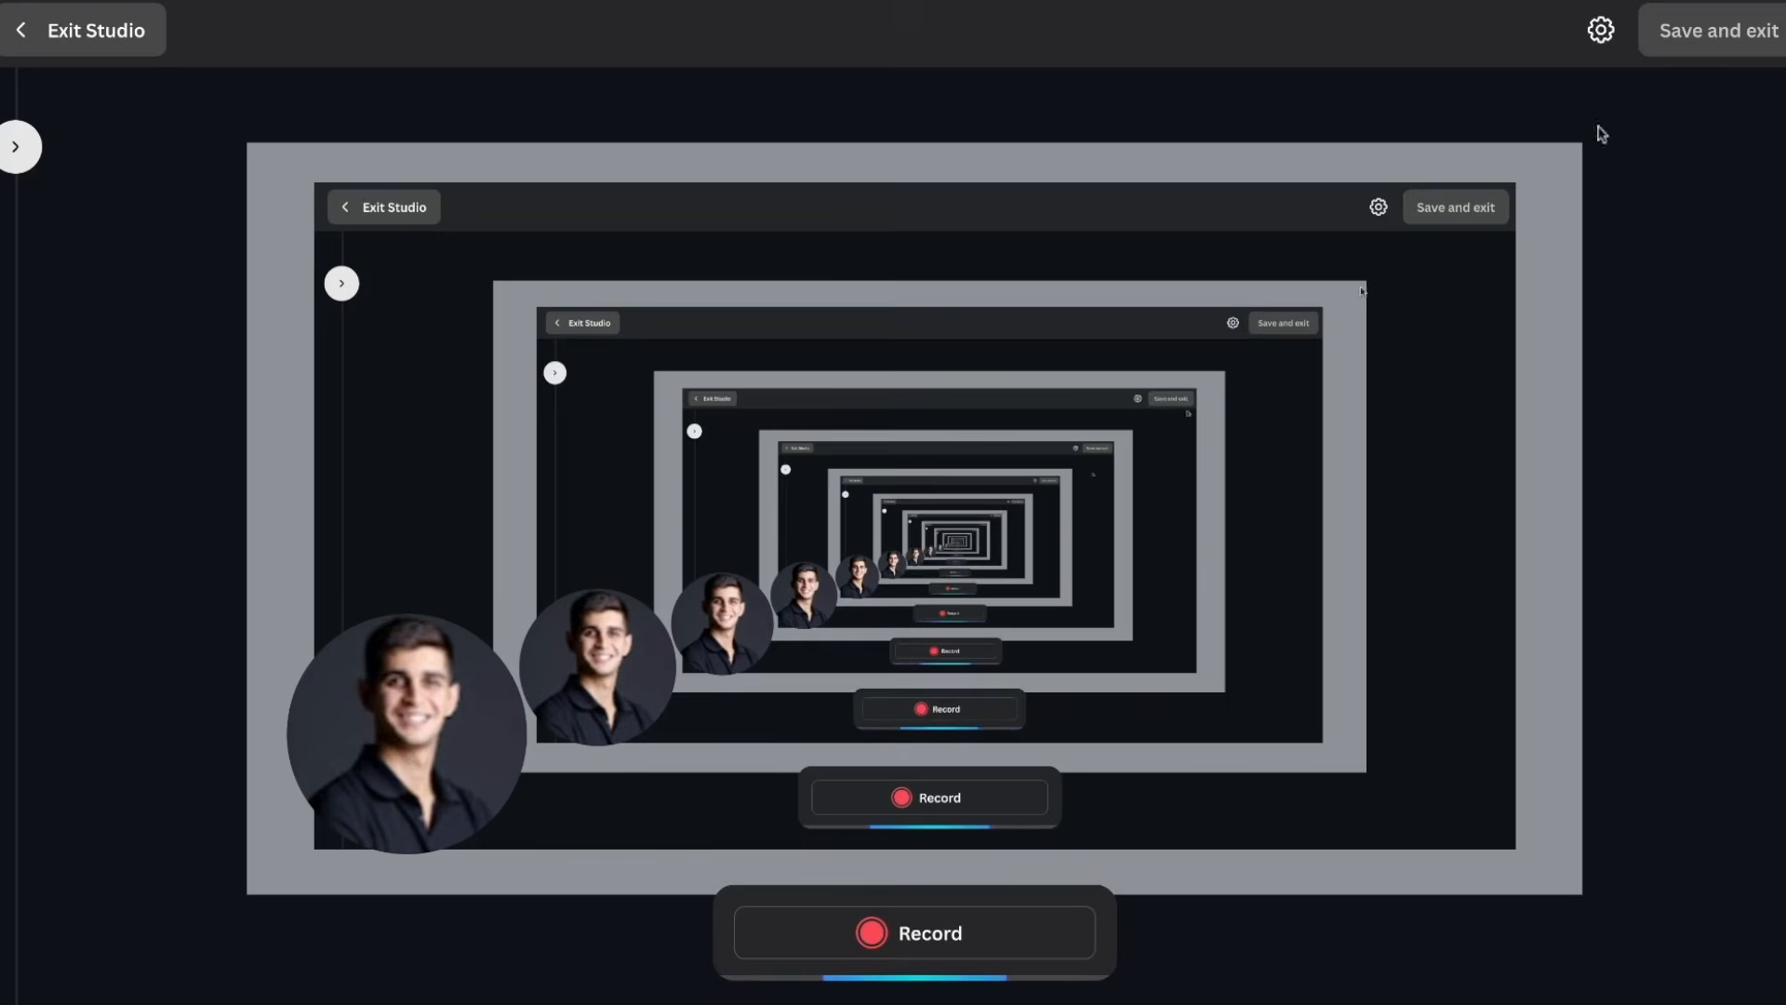
click(1615, 30)
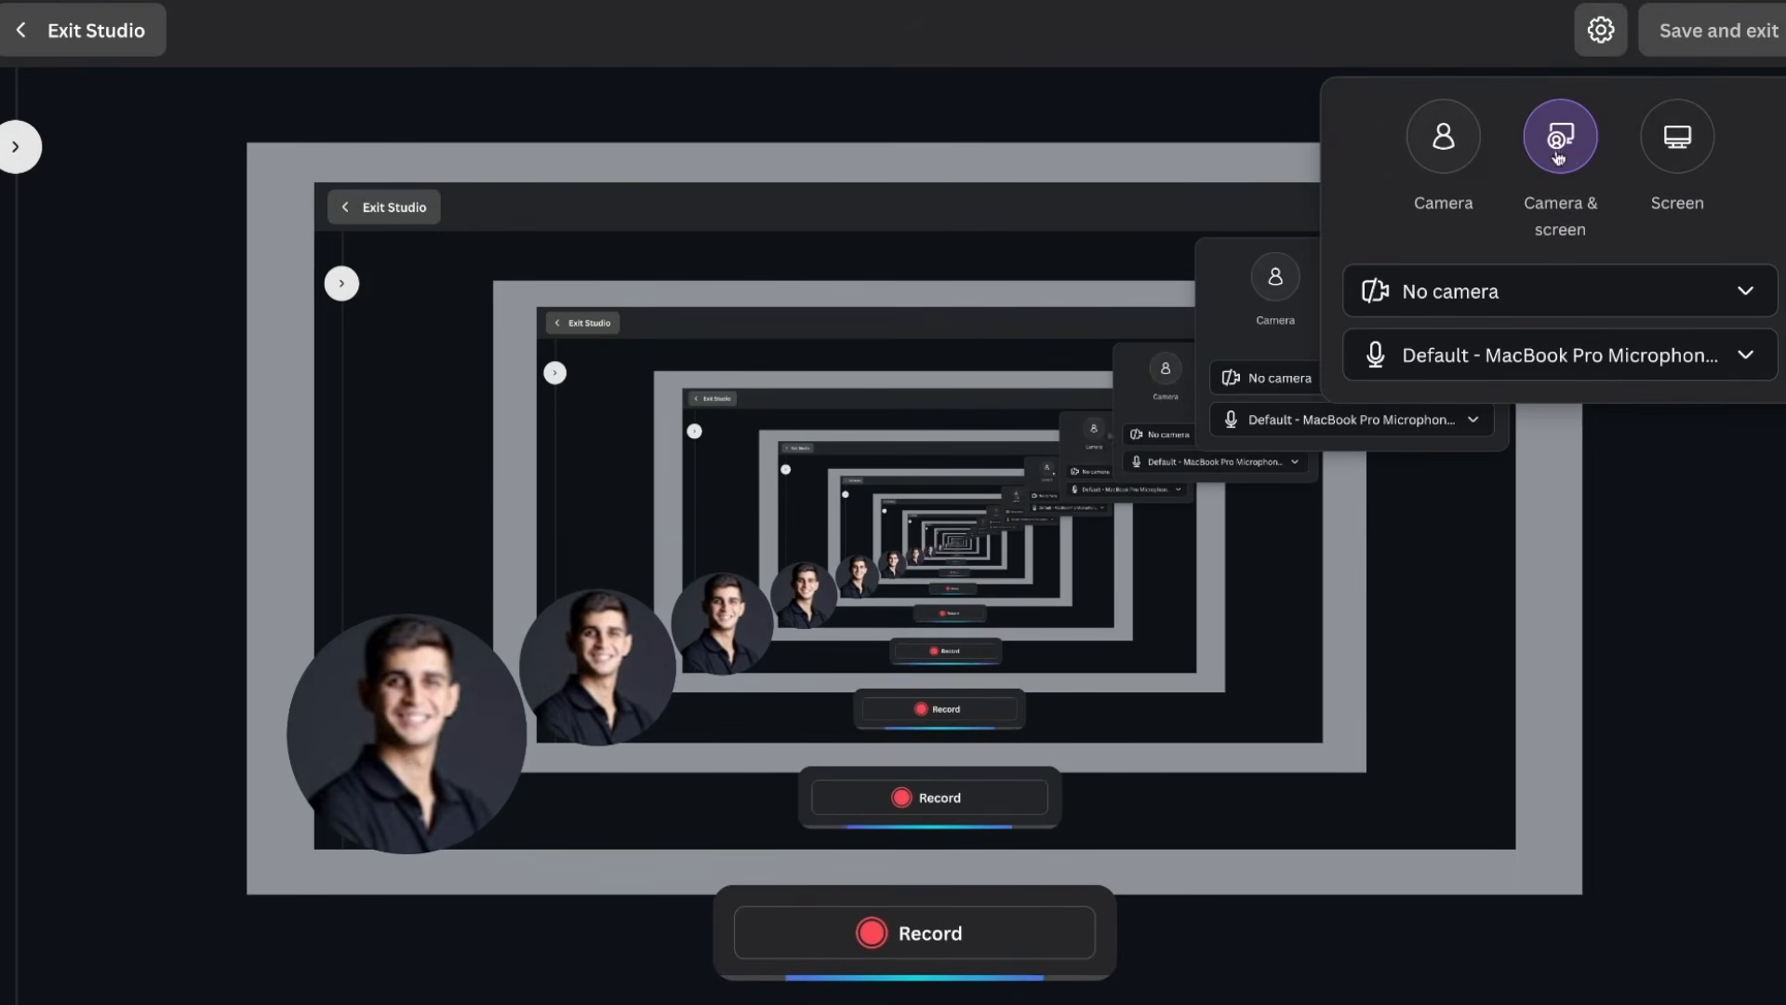
click(1664, 154)
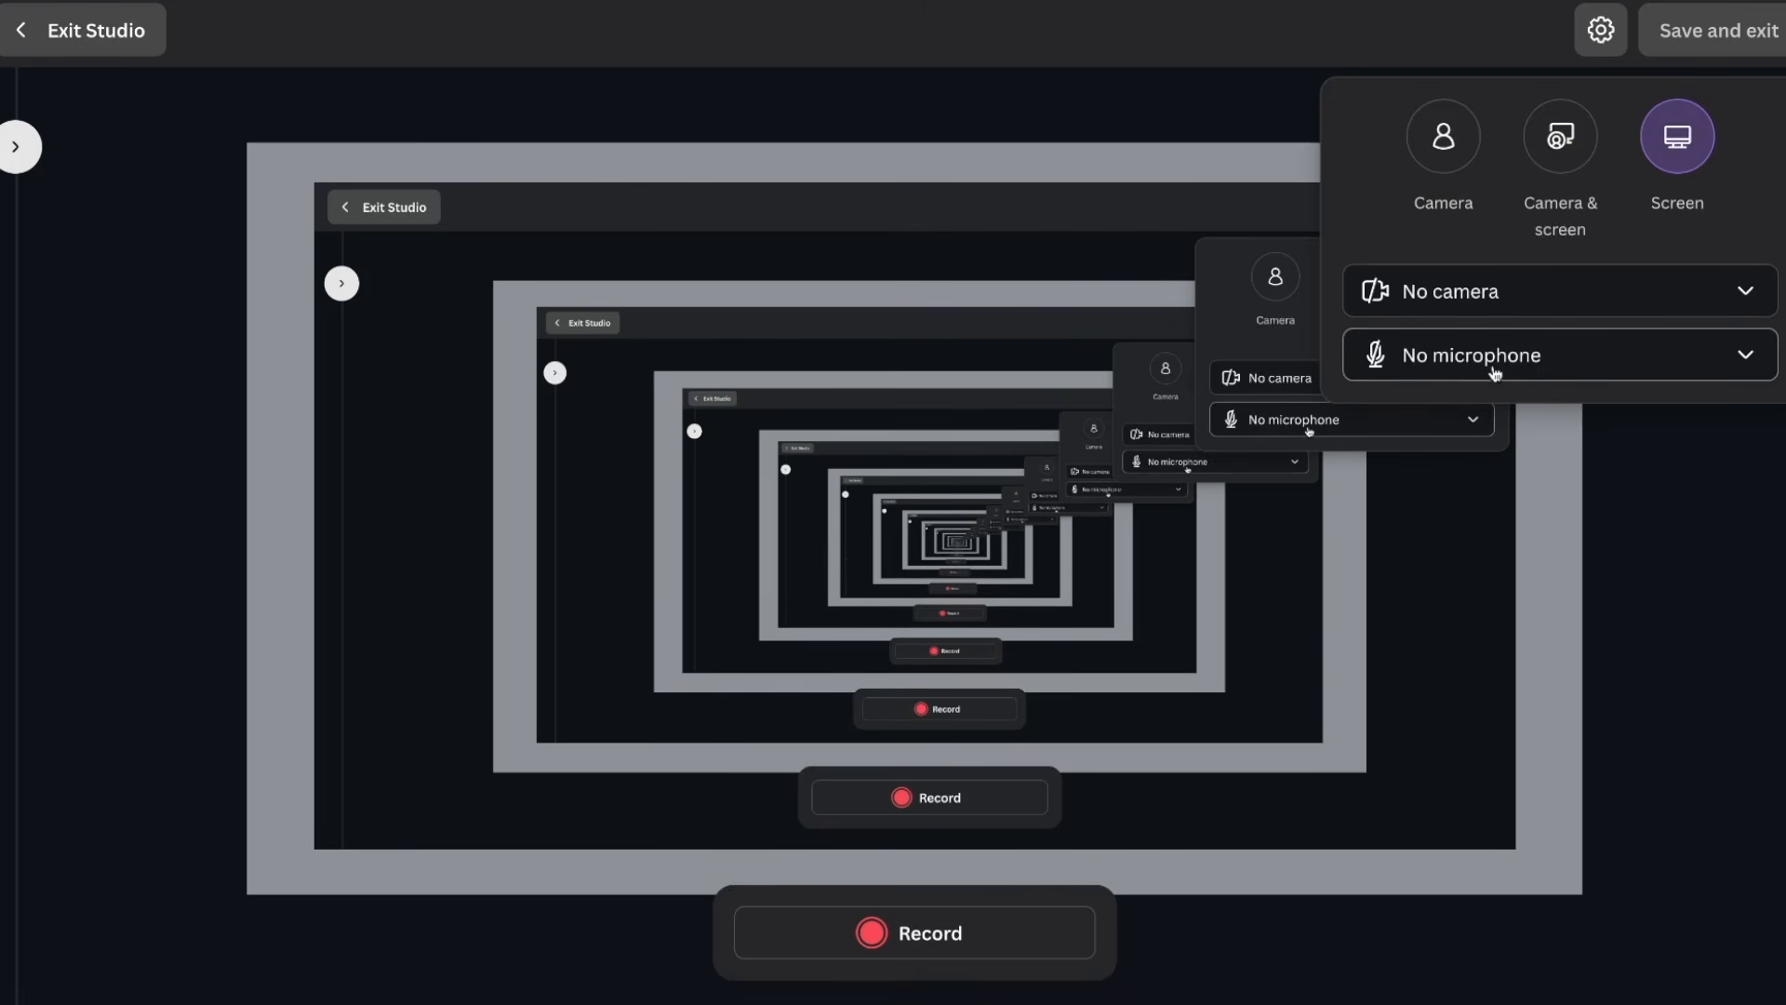
Step: Record the screen for about 14 seconds, save the recording into the video design, and dismiss the Highlights suggestion
click(945, 944)
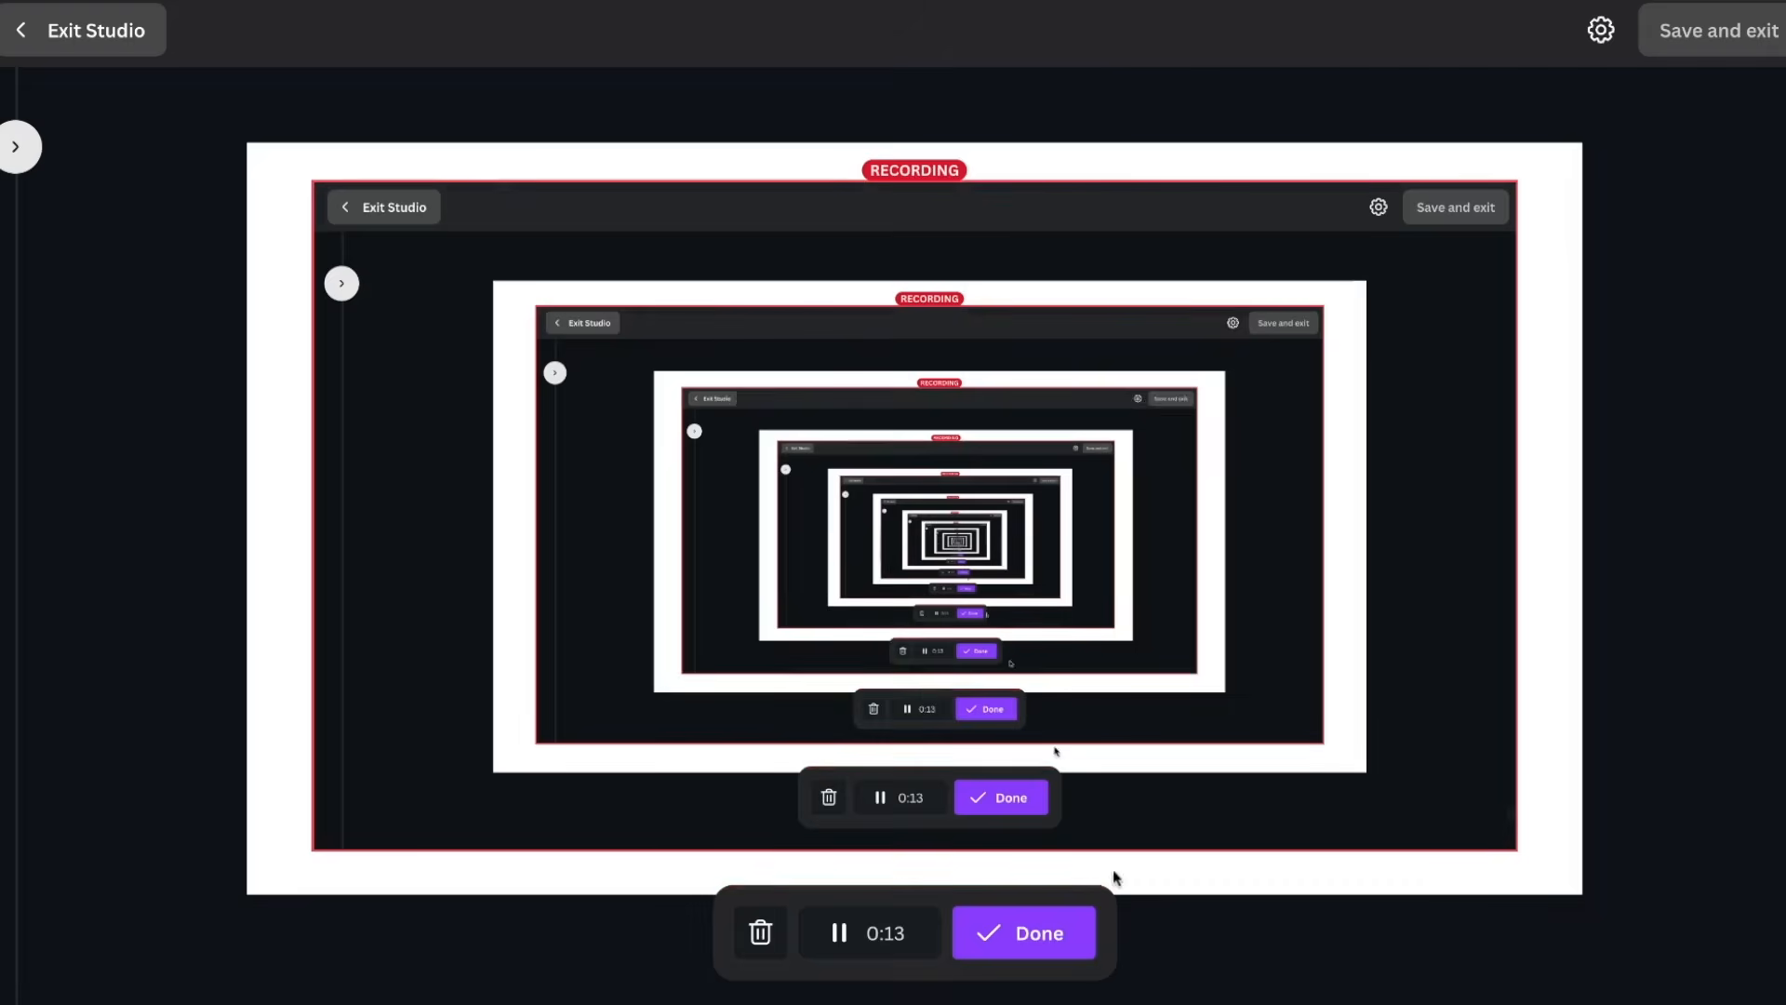
click(1044, 933)
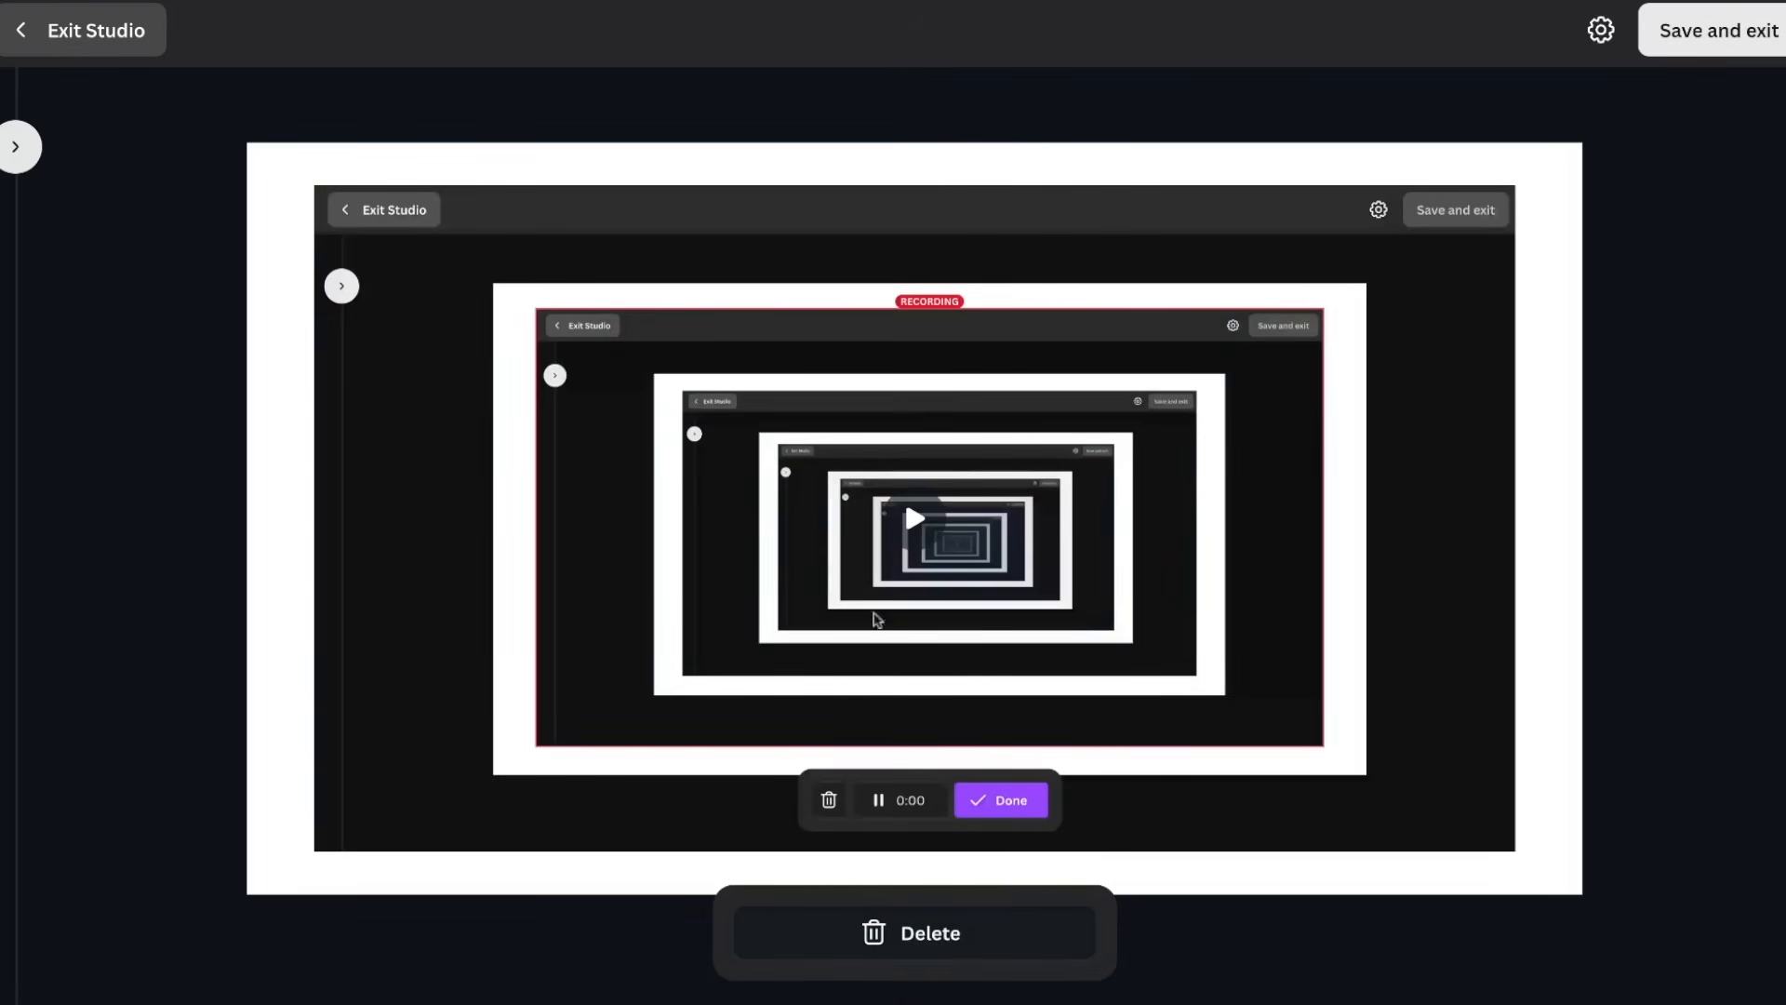
click(1732, 48)
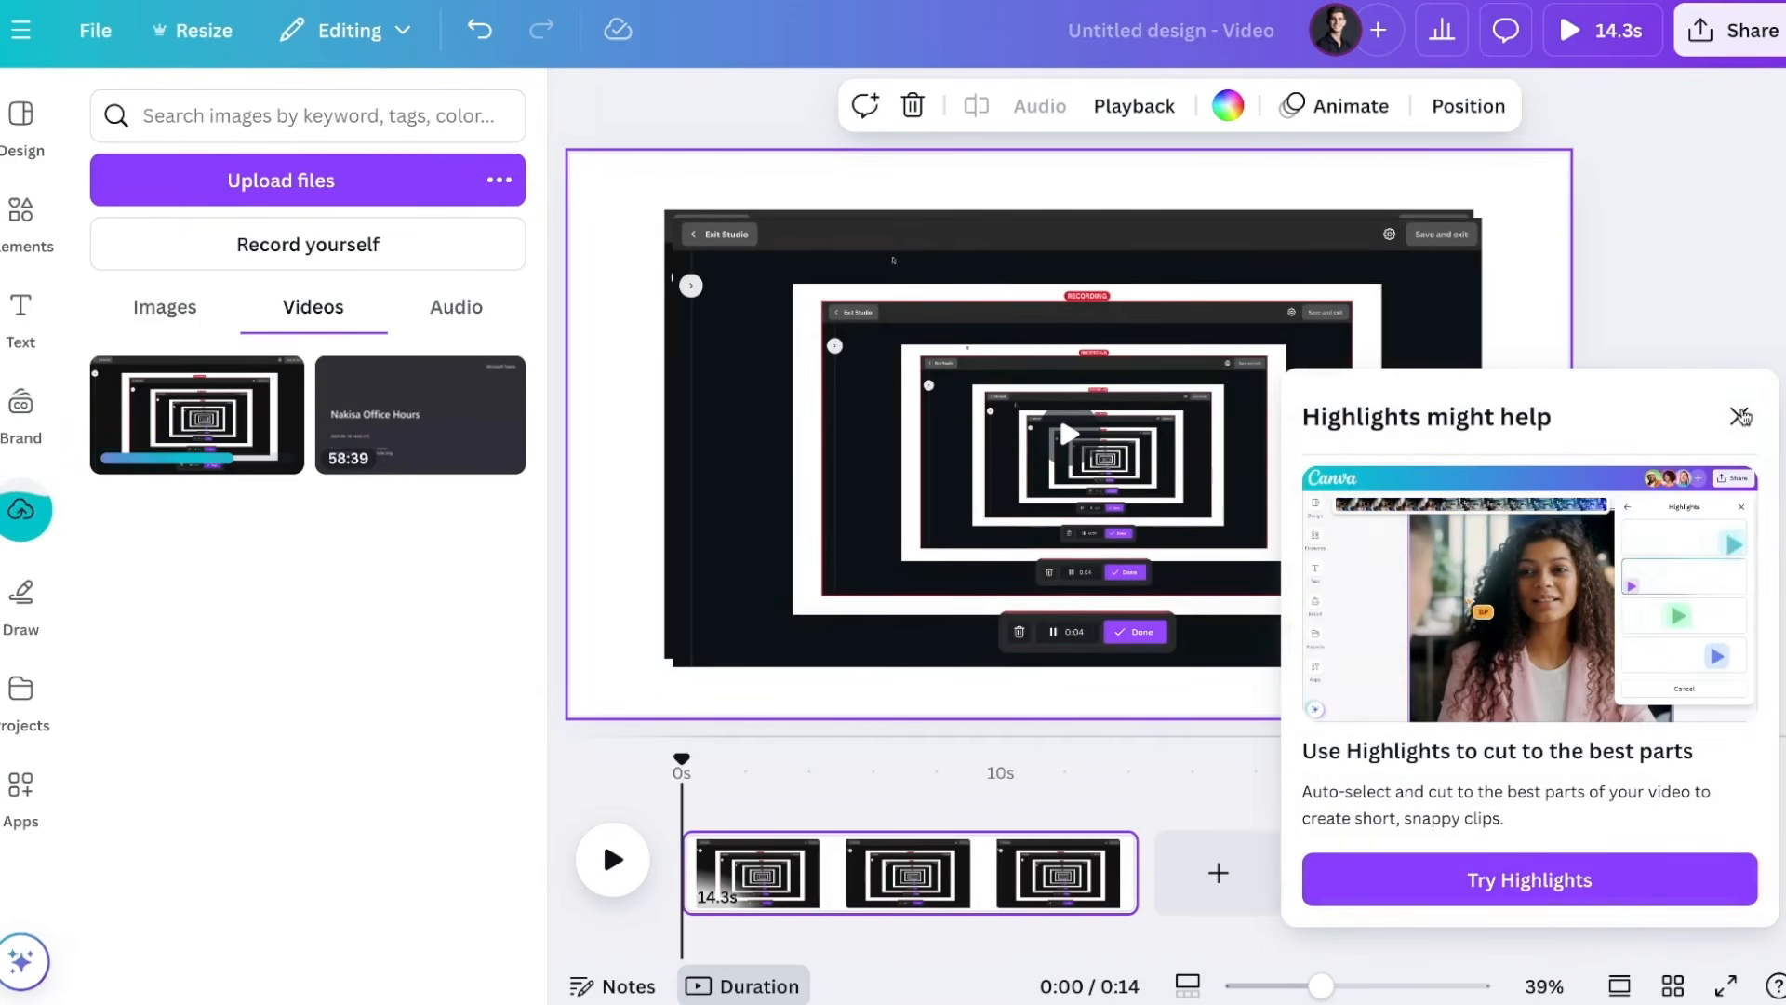
click(1739, 416)
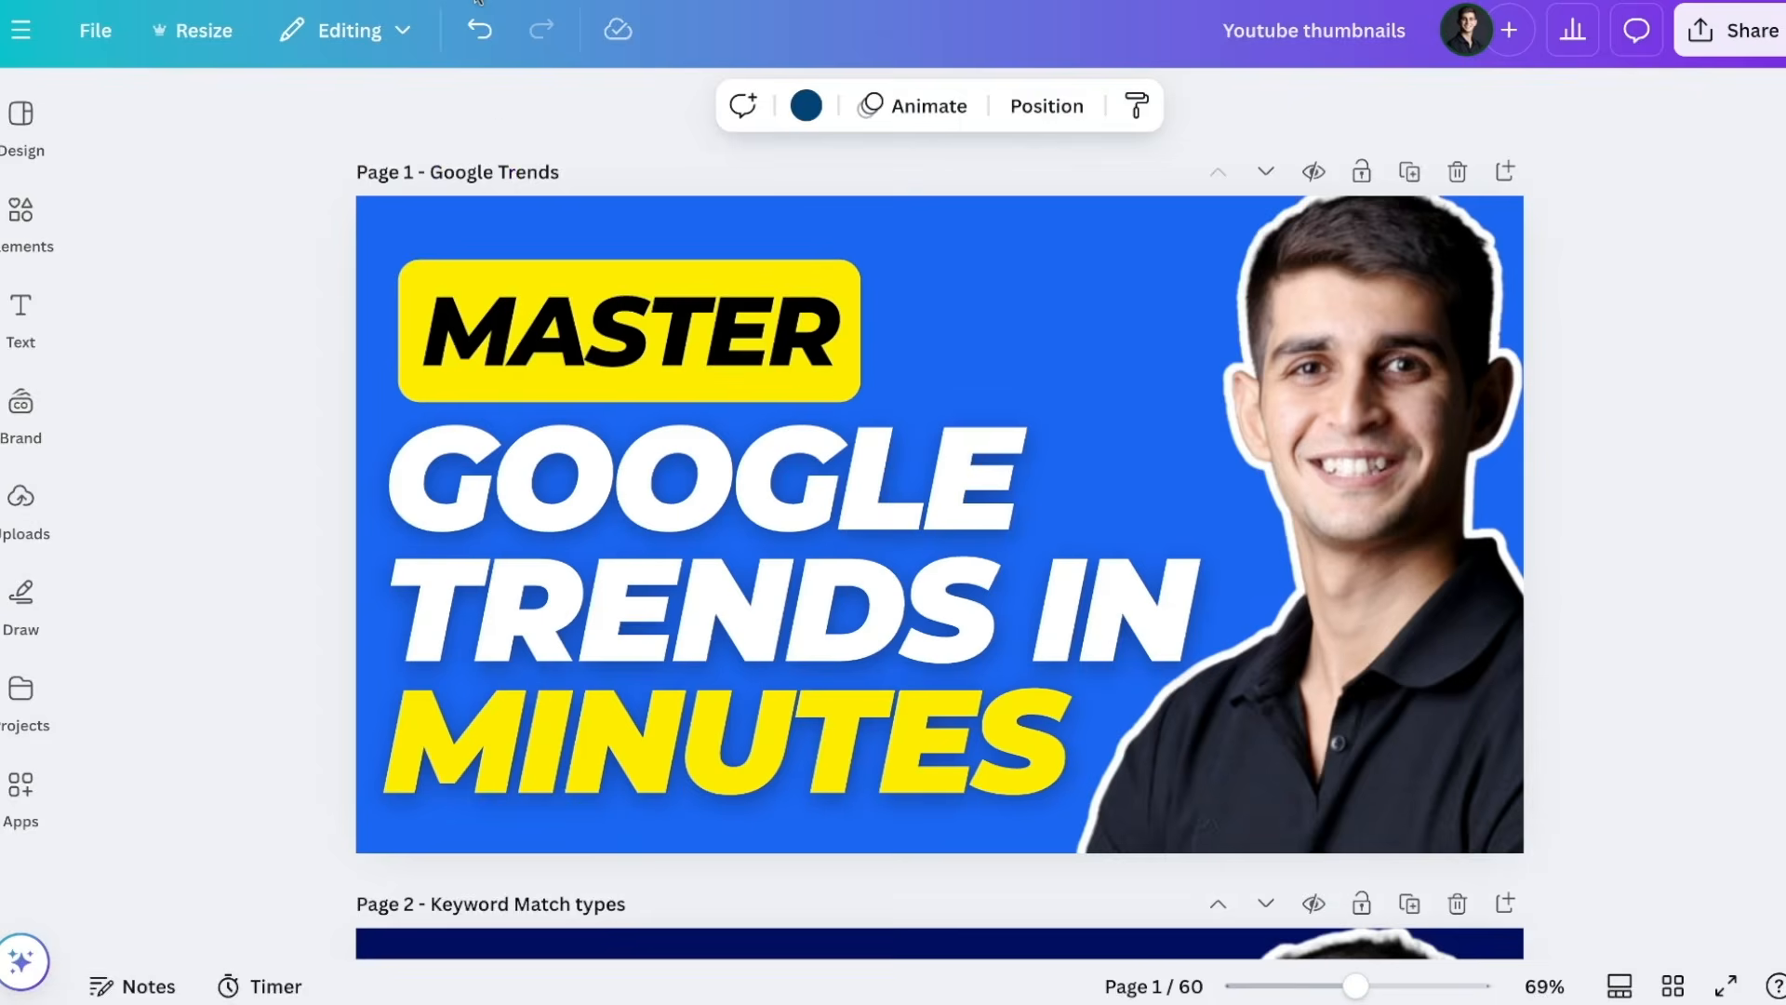
Step: Browse the first eight pages of the Youtube thumbnails design, and show all its pages in grid view
scroll(499, 407, down, 6)
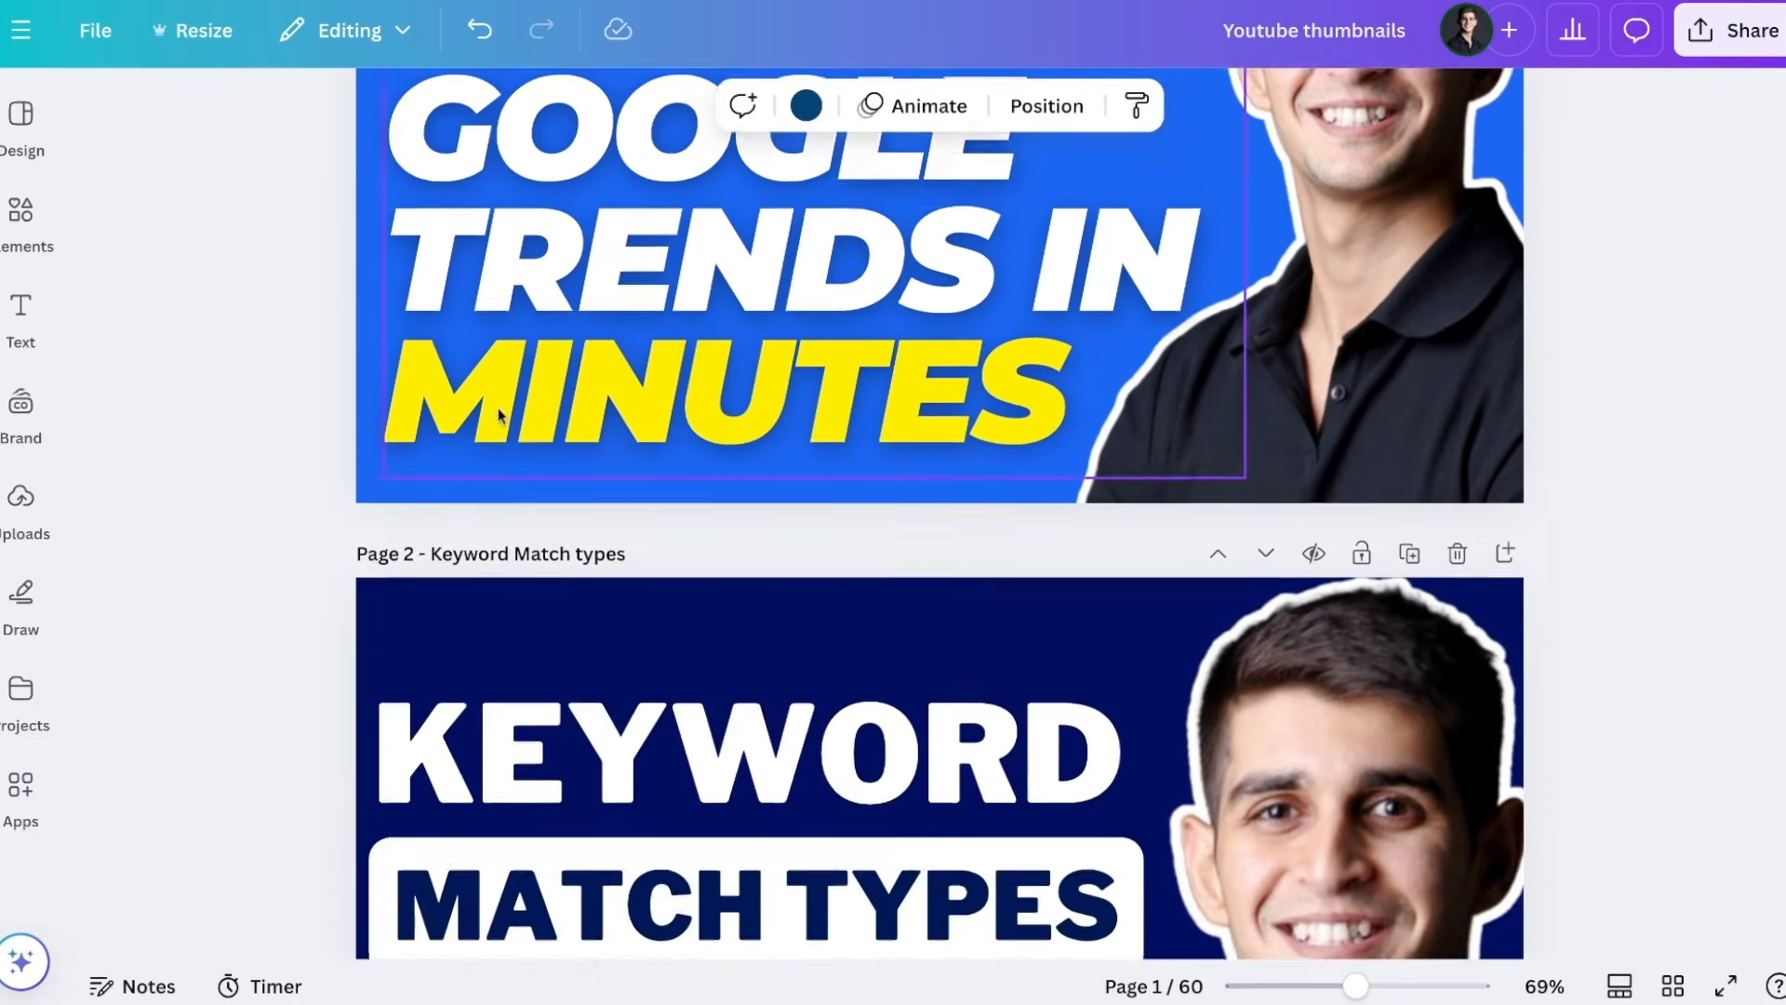
scroll(499, 414, down, 5)
scroll(837, 456, down, 5)
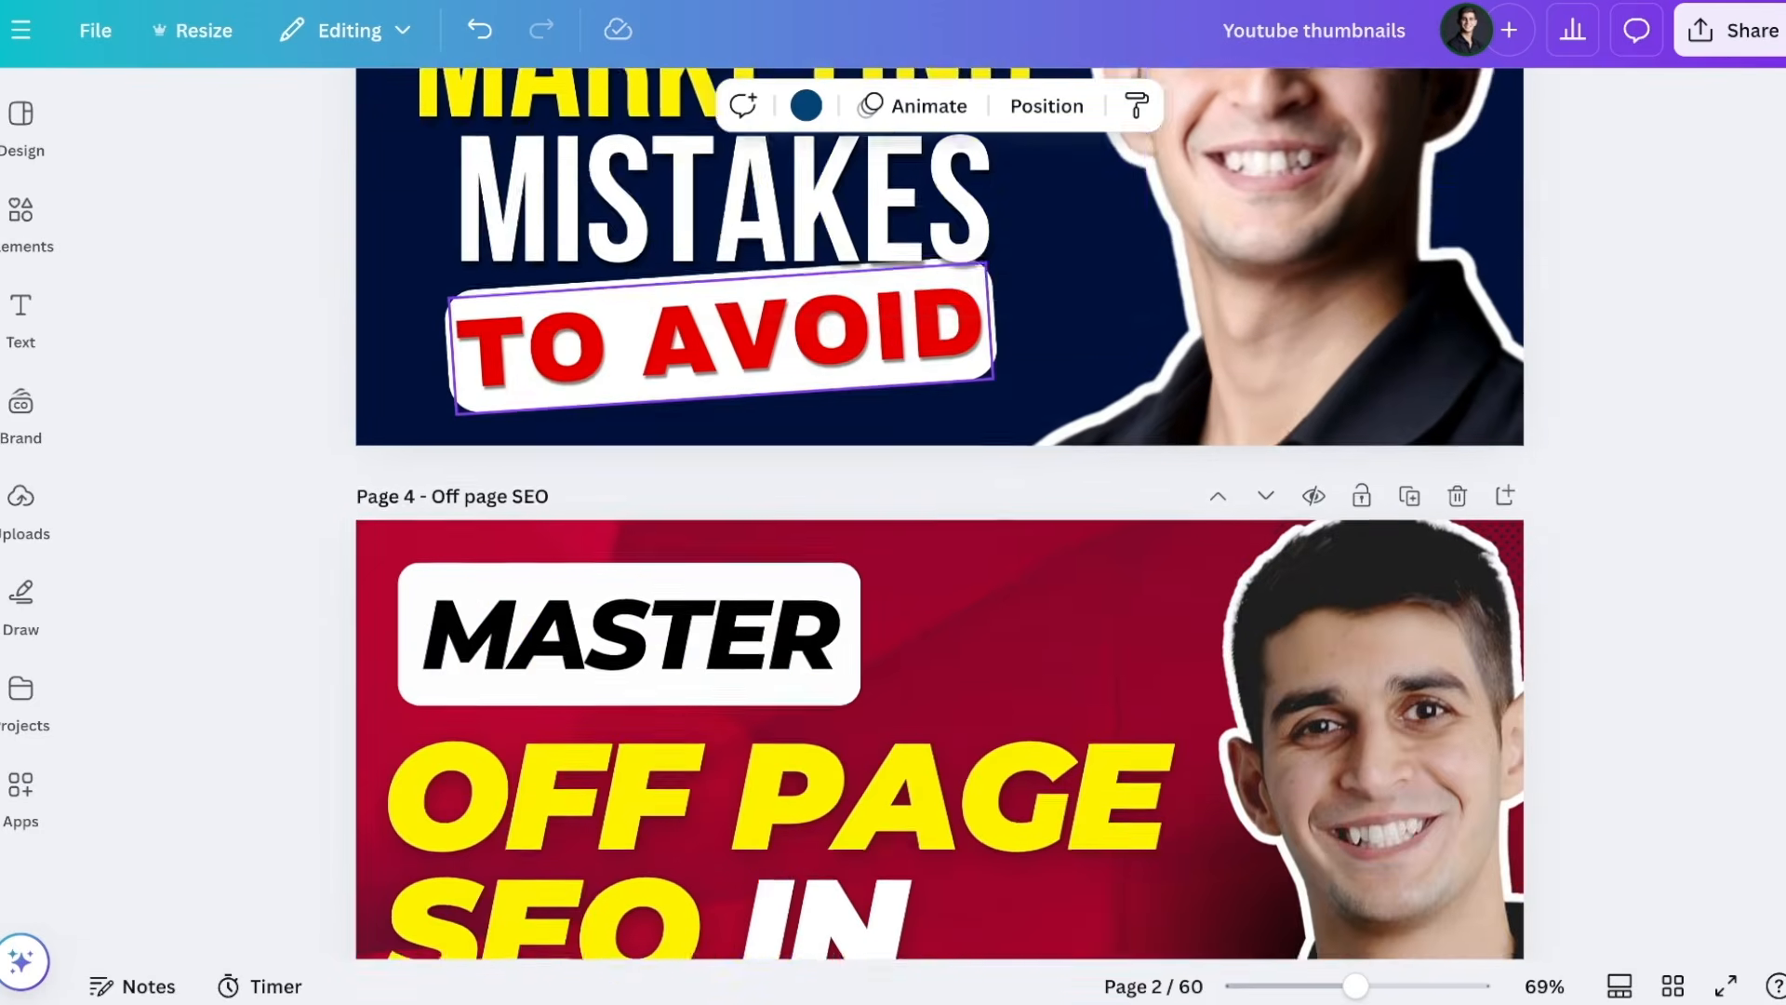
scroll(940, 512, down, 6)
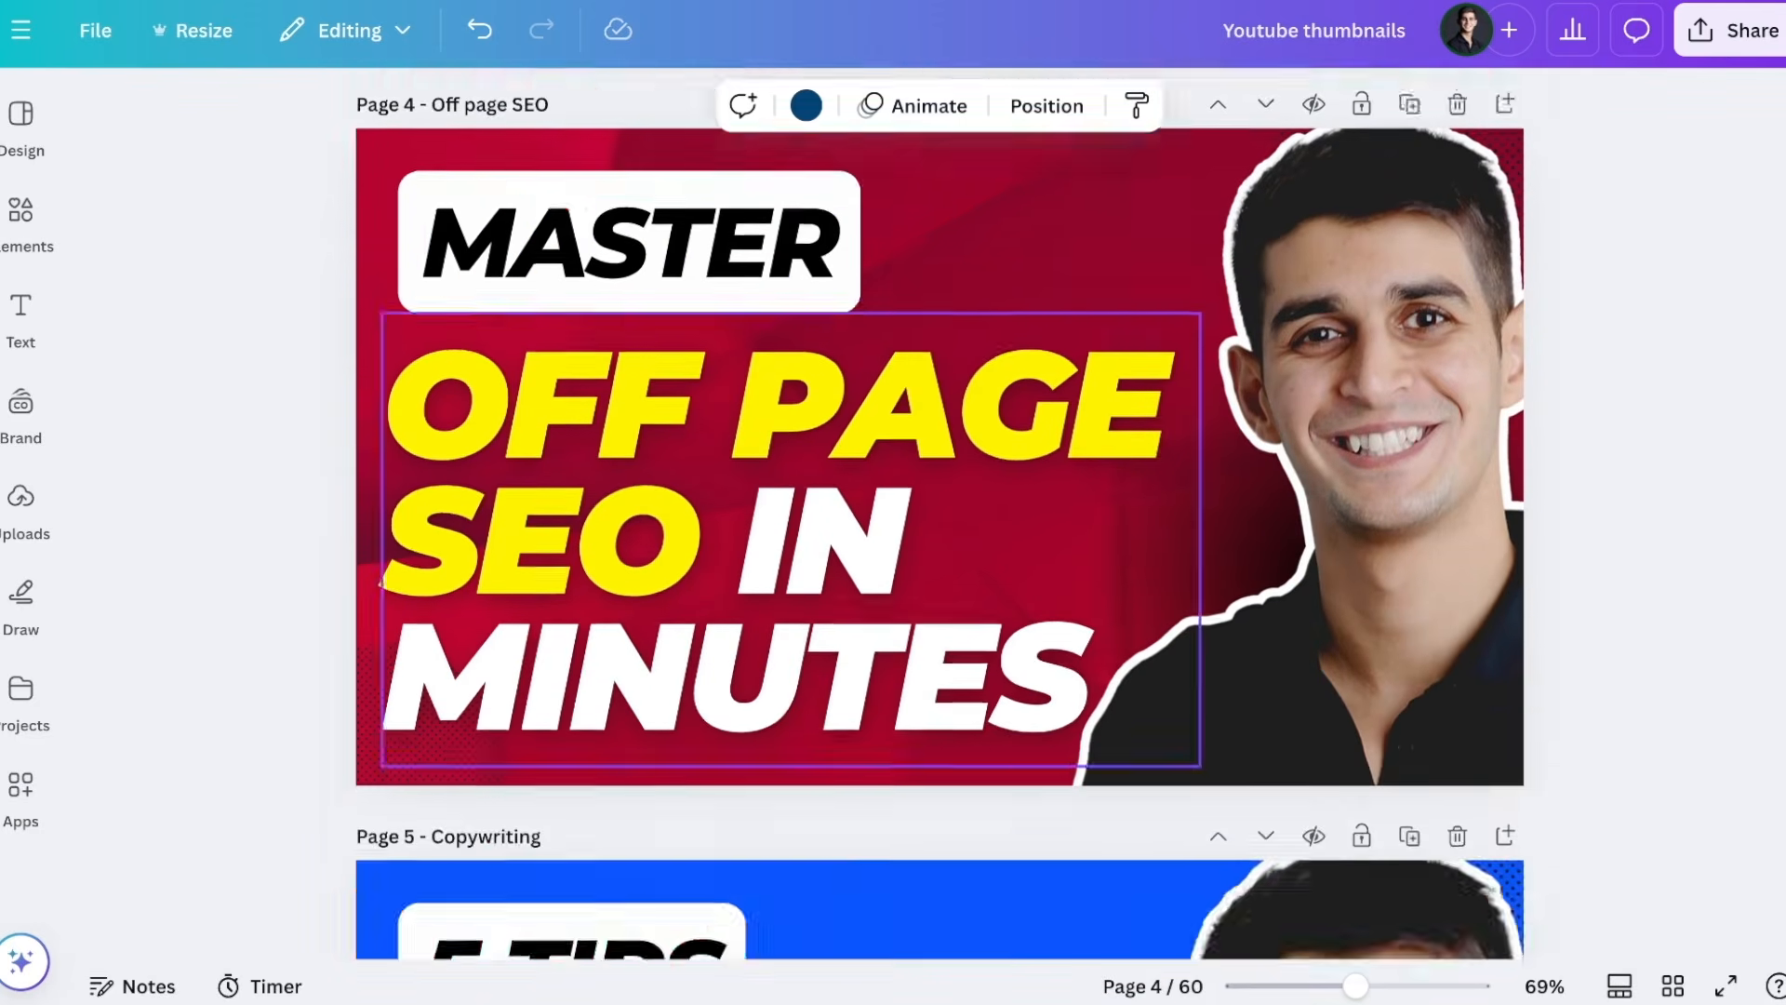
scroll(940, 512, down, 6)
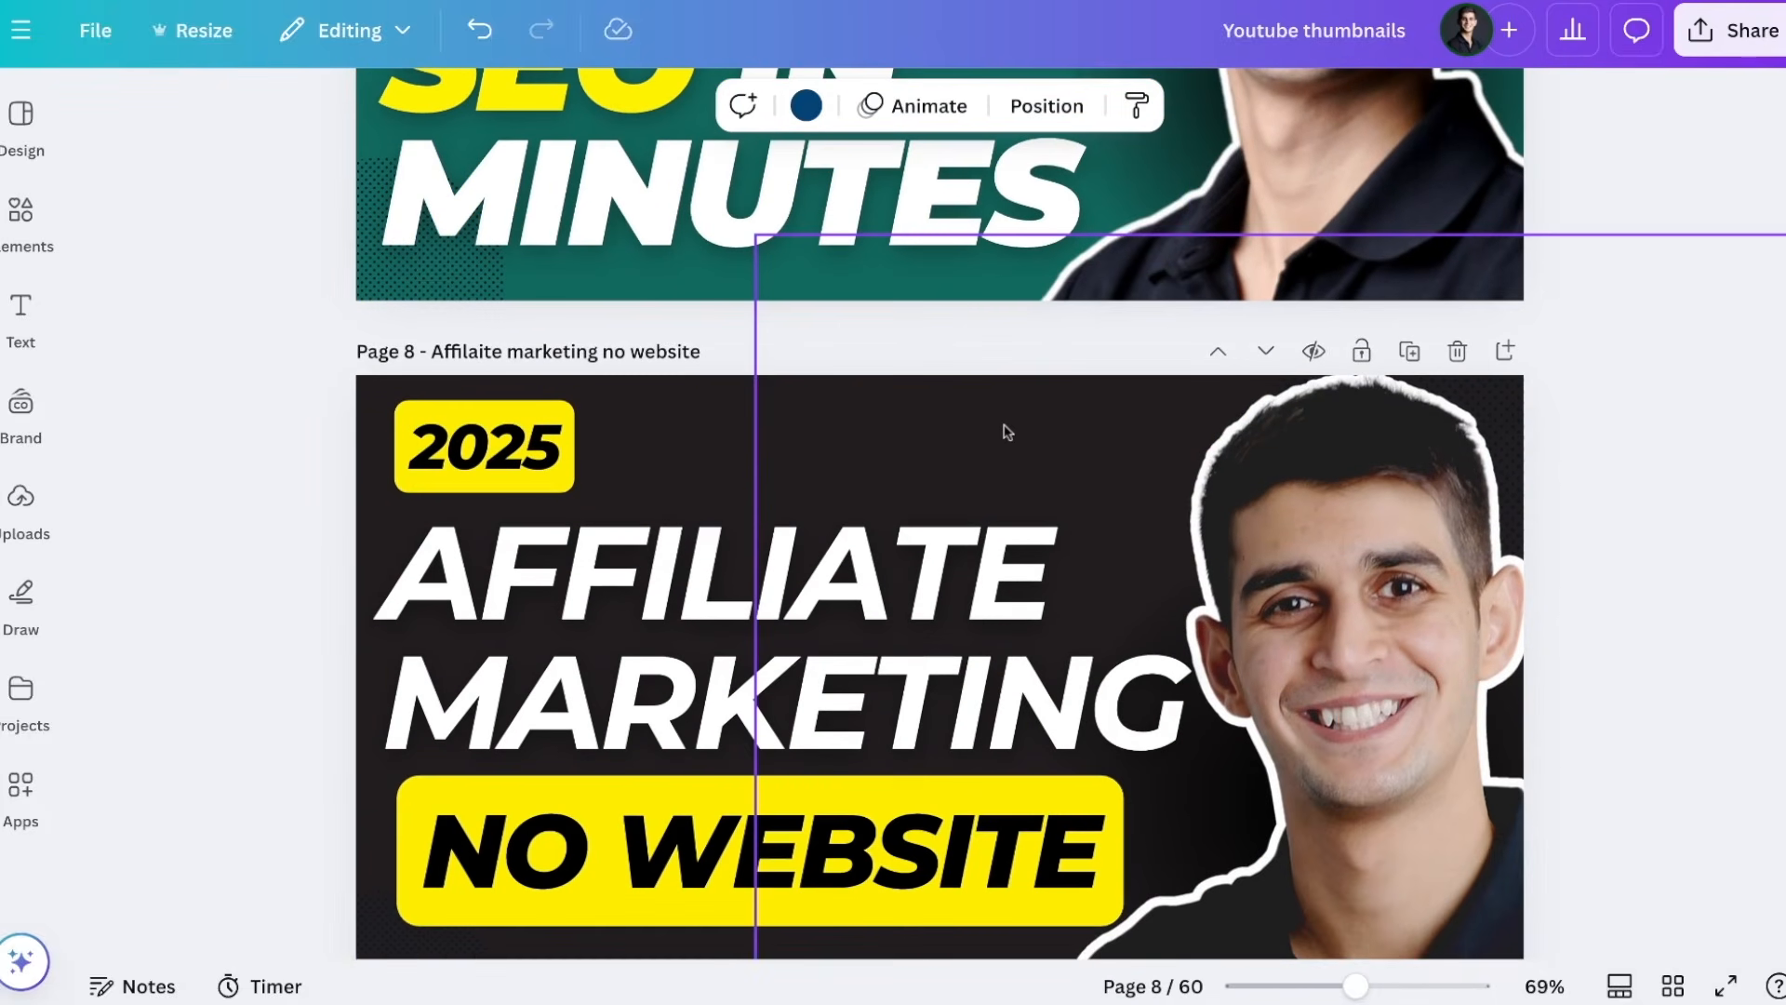
scroll(1740, 386, down, 1)
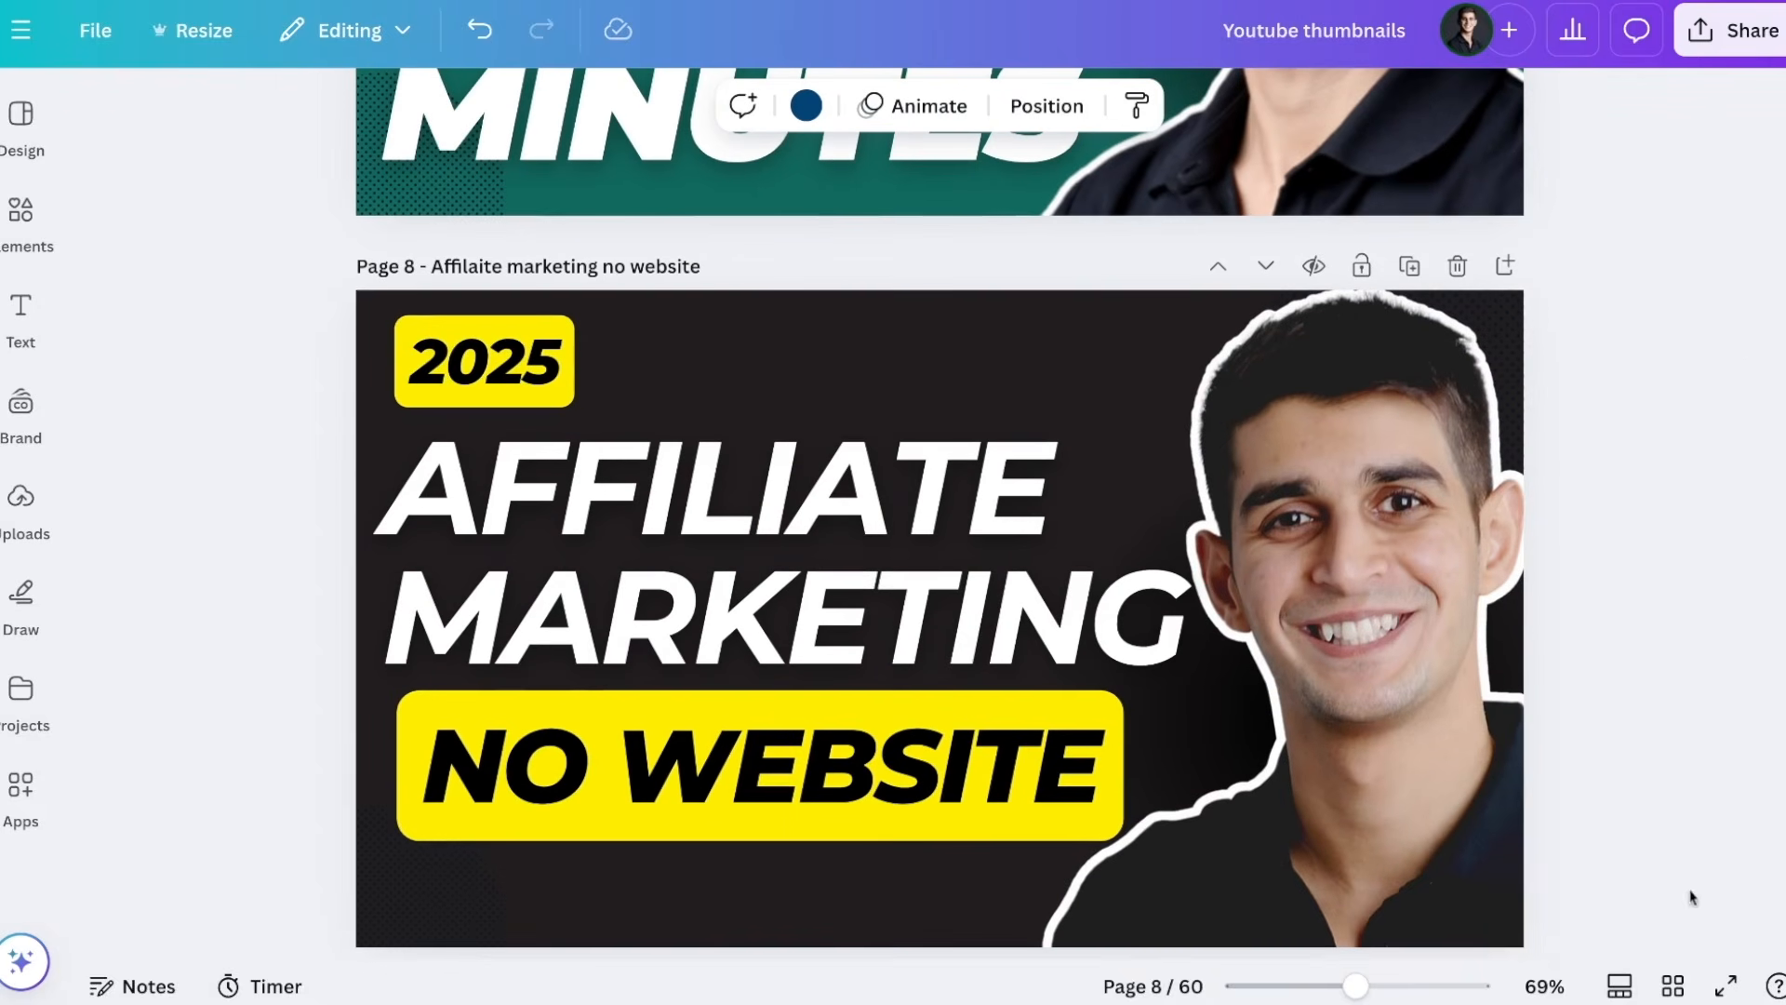
click(1673, 988)
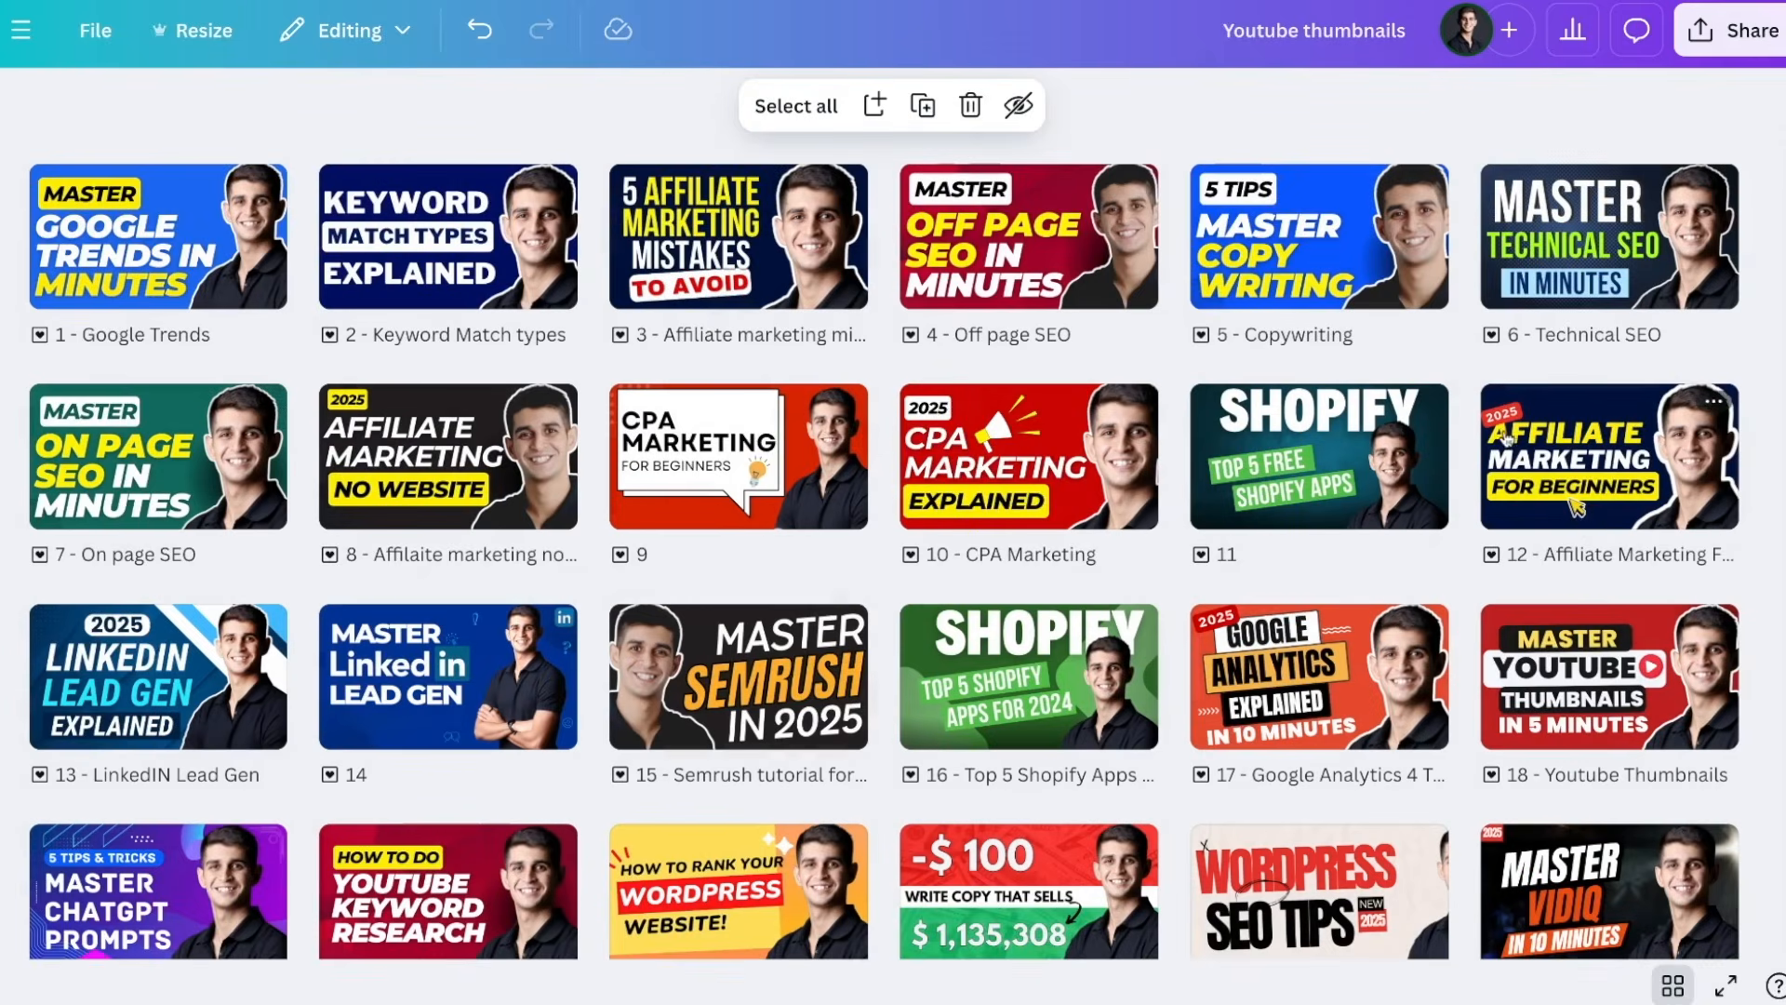
Step: Add a blank page between the YouTube Ads thumbnail on page 34 and the Shopify Merchant Center thumbnail
mouse_move(1457, 402)
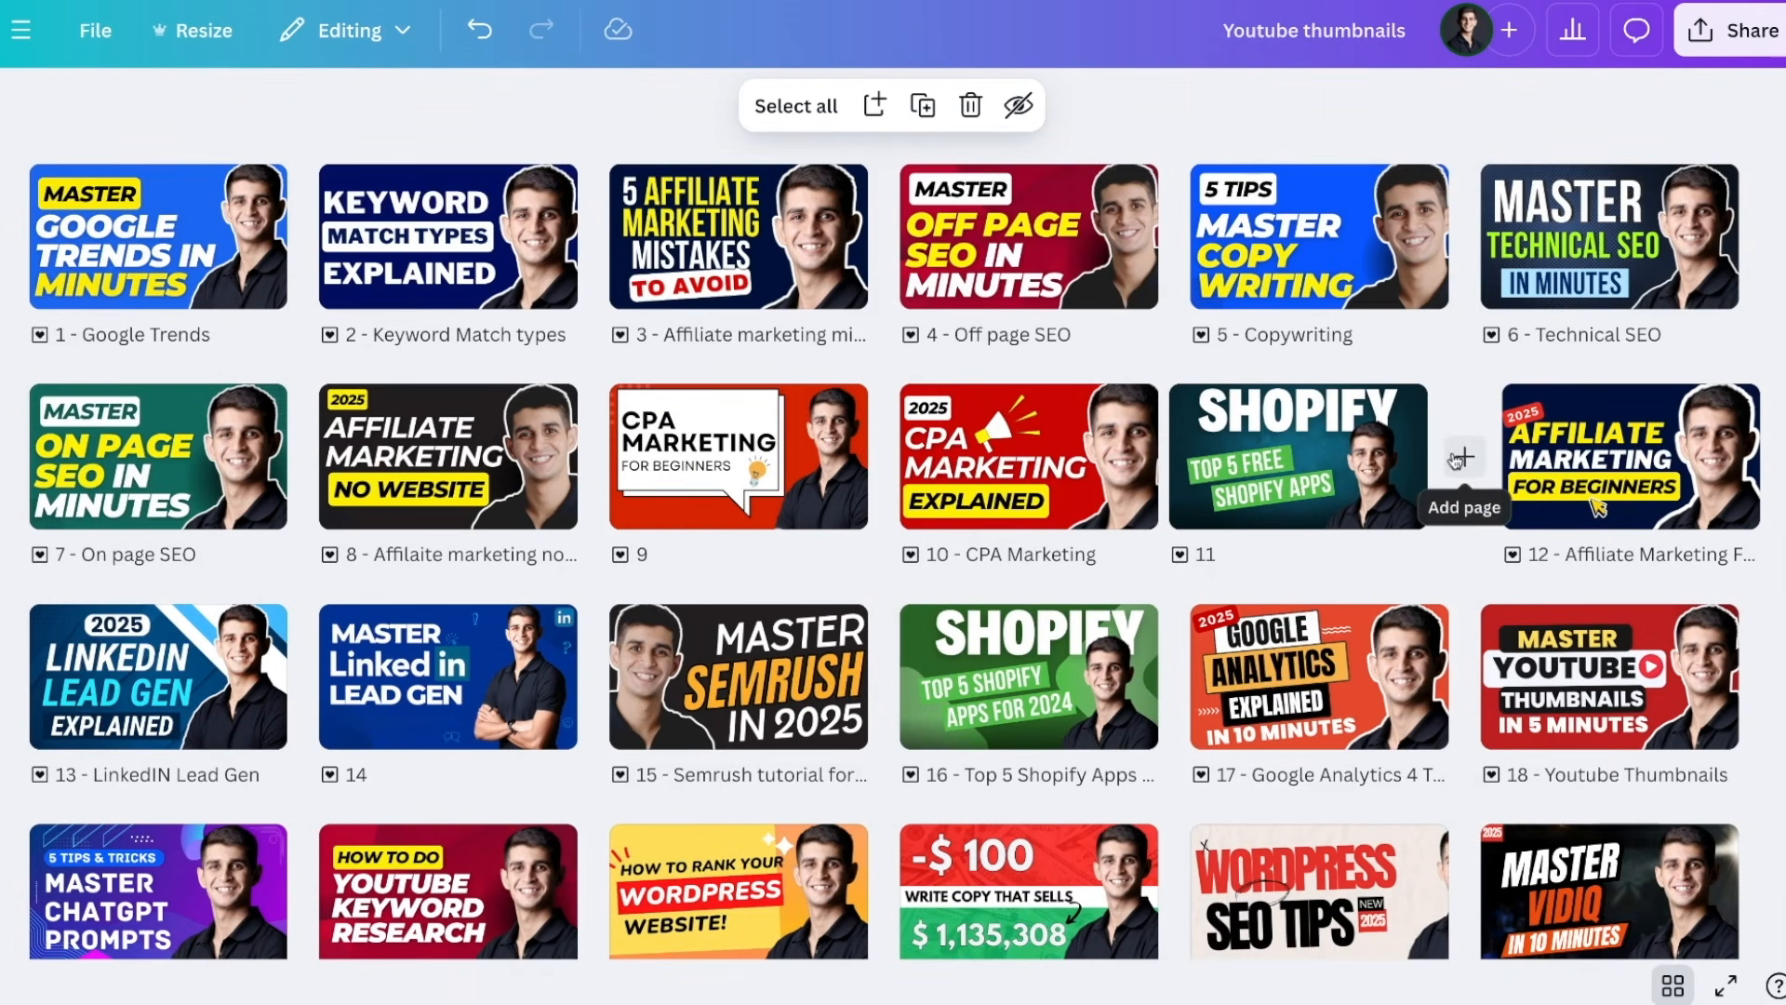
scroll(1456, 458, down, 5)
scroll(1456, 457, down, 2)
scroll(1456, 458, down, 1)
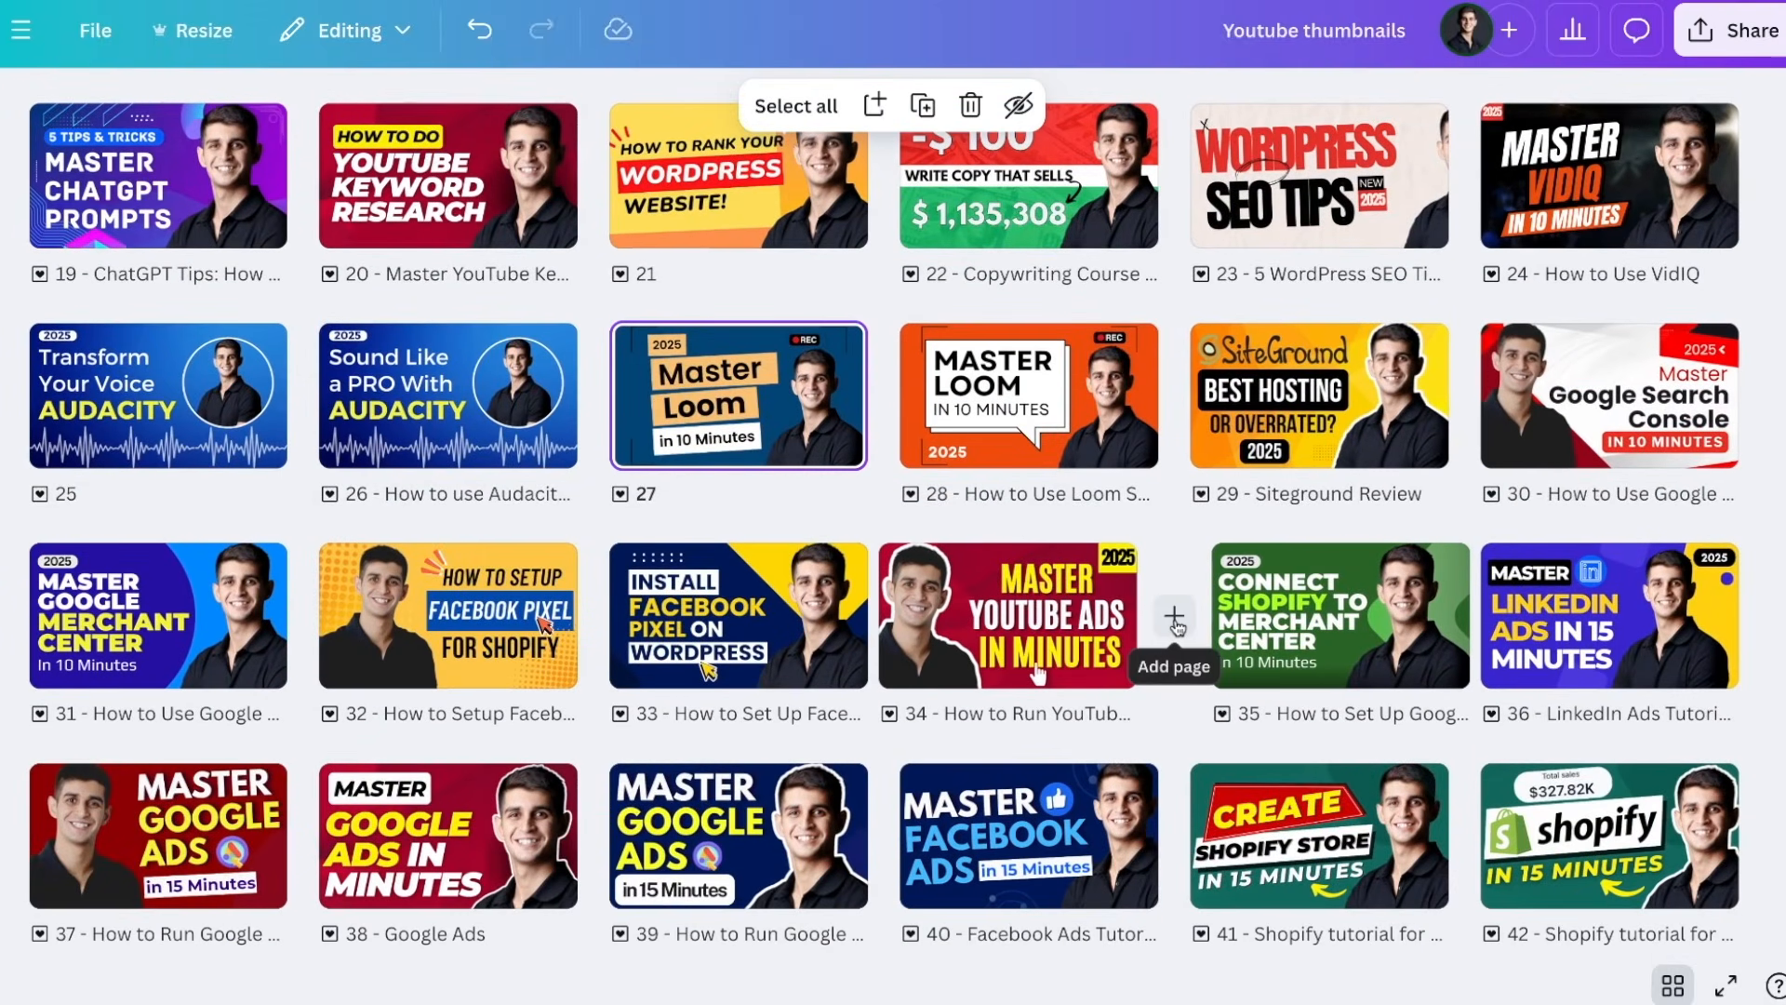
click(1176, 619)
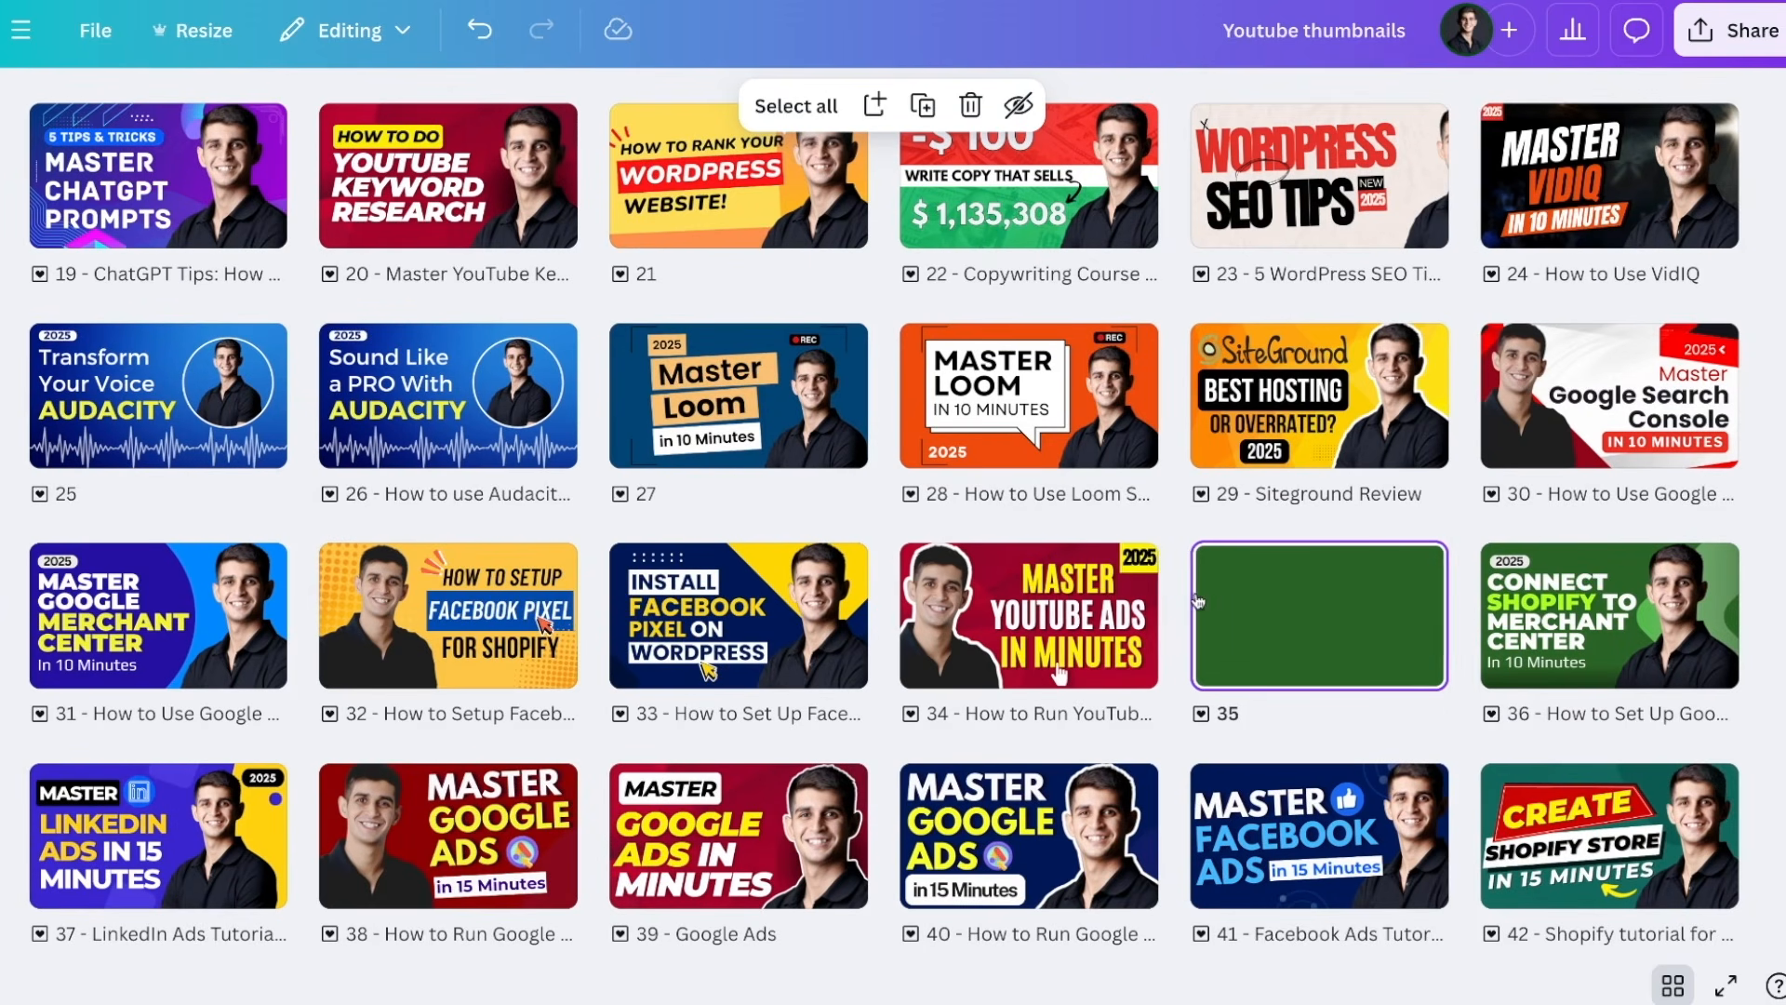
Step: Move the Master YouTube Ads thumbnail from page 34 to the end of the design, and review its page options
mouse_move(1182, 604)
drag(1041, 672, 464, 847)
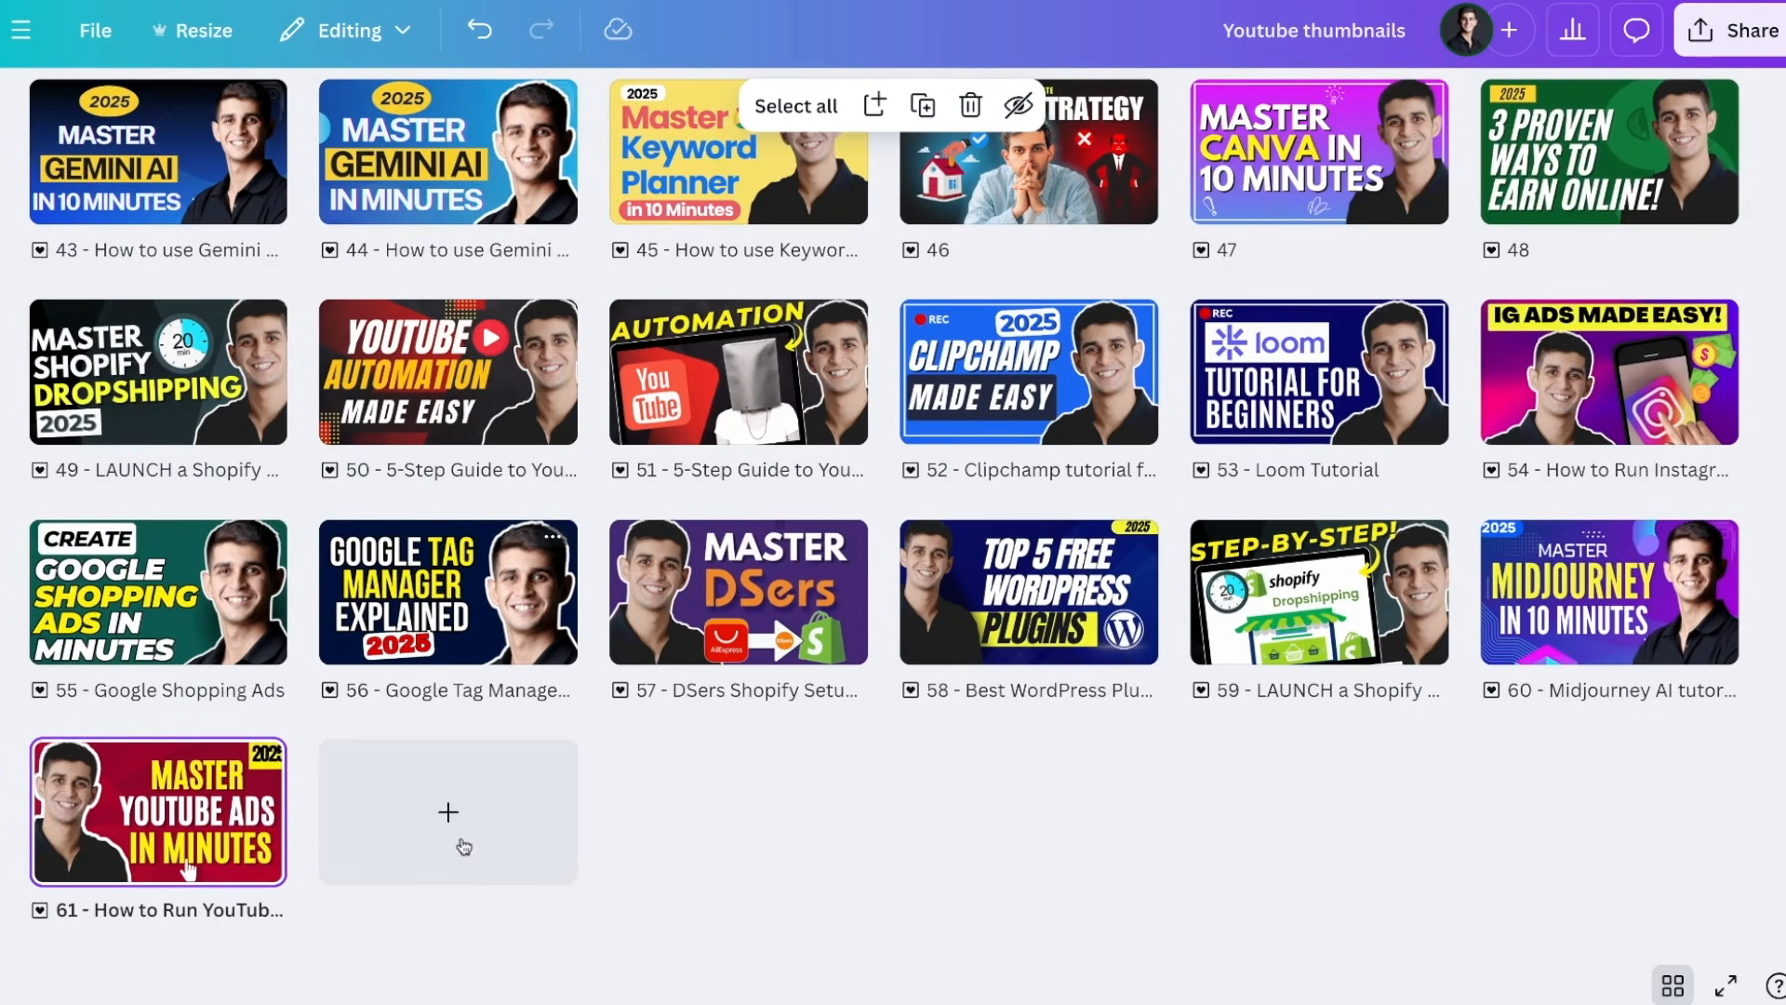
click(257, 761)
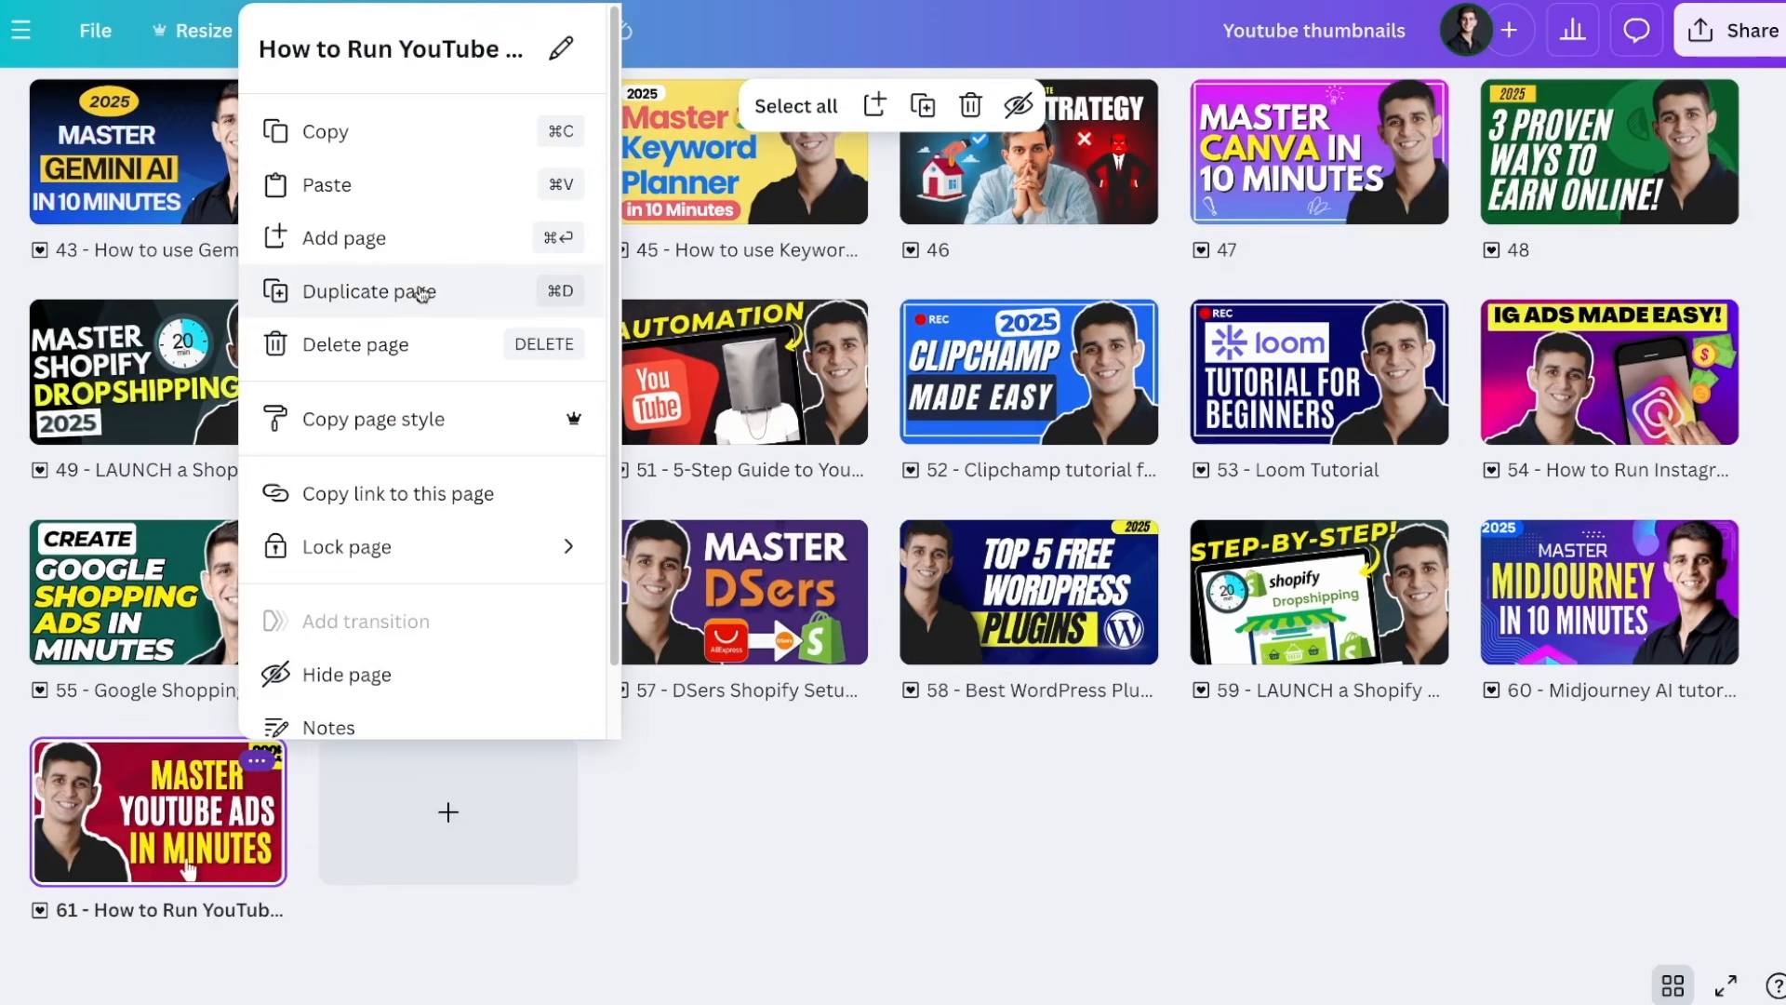
click(785, 793)
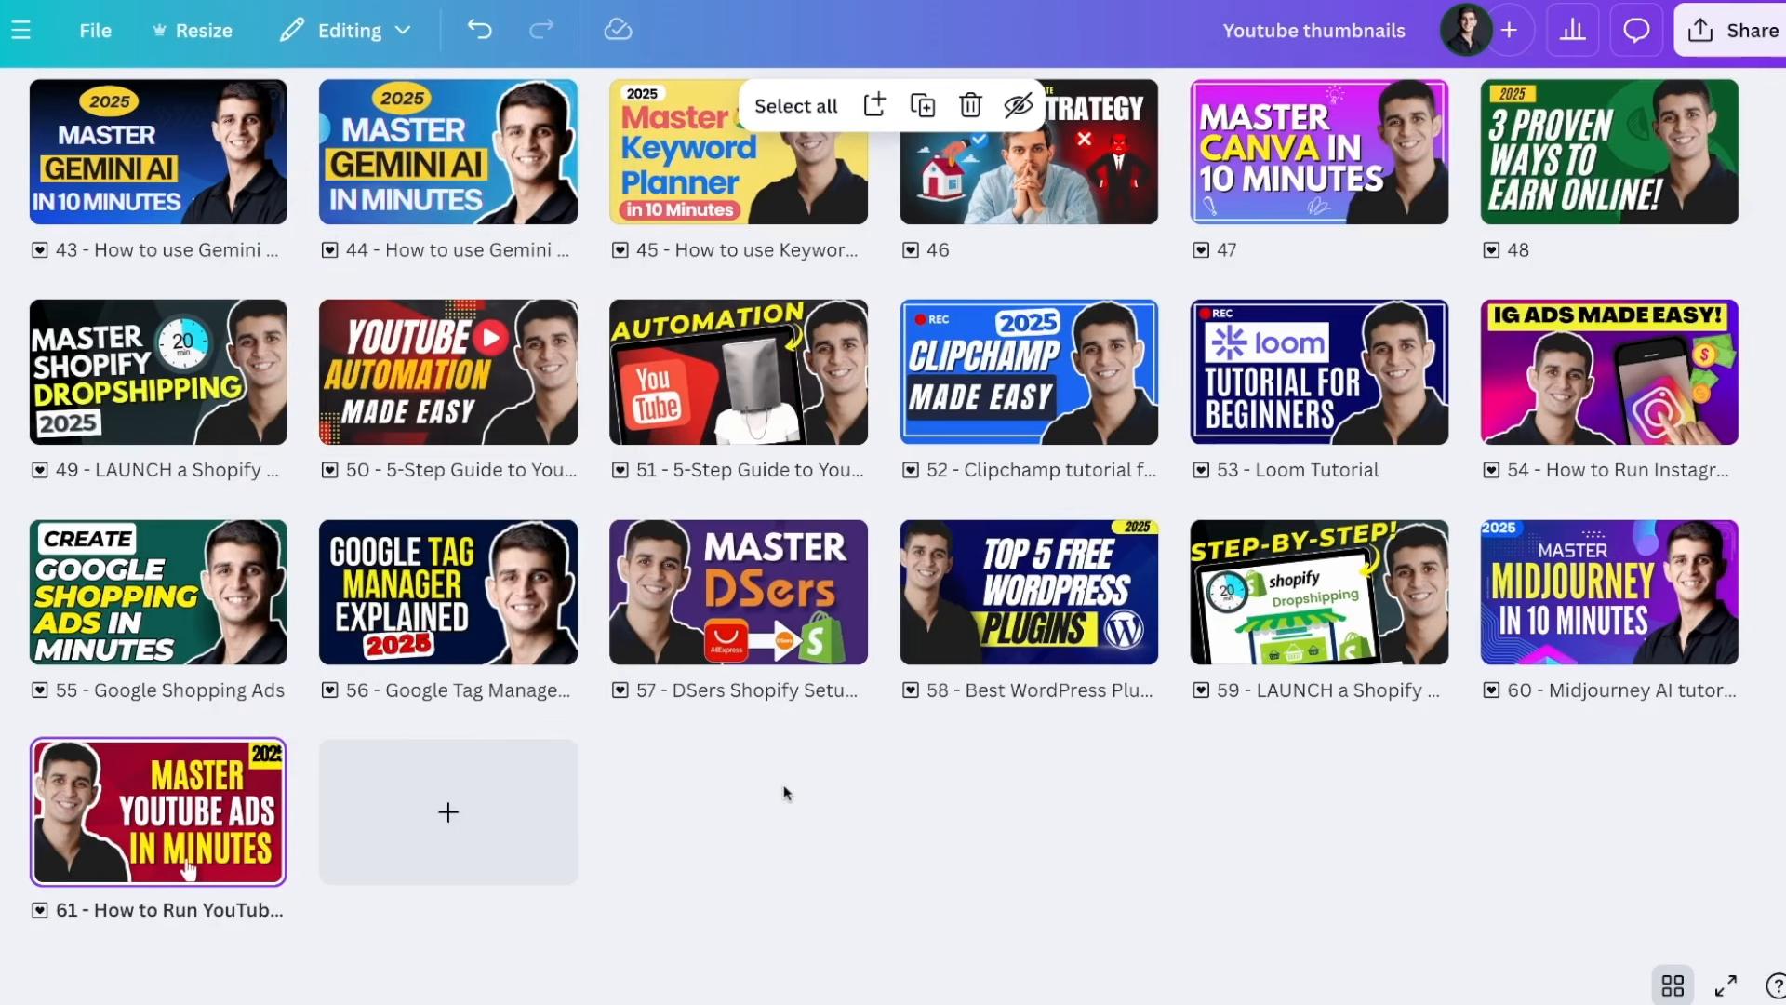